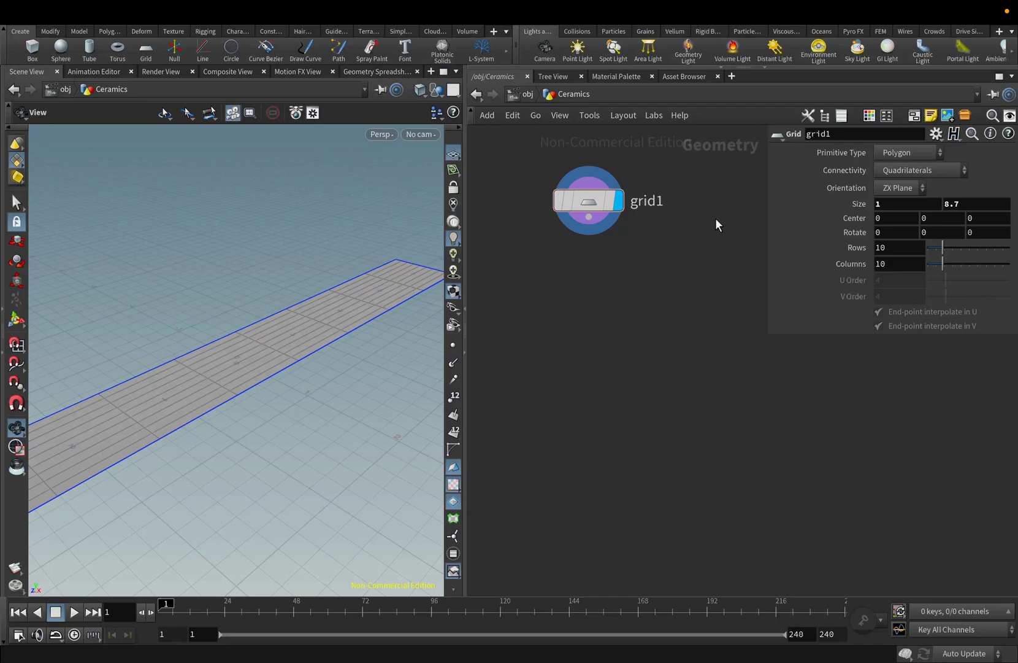
# Orient the grid to the XY Plane and set it to 50 rows and 2 columns
pyautogui.moveTo(349, 301); pyautogui.dragTo(303, 316, button='right')
pyautogui.moveTo(303, 316); pyautogui.dragTo(298, 320)
pyautogui.moveTo(297, 320)
pyautogui.mouseDown(button='middle')
pyautogui.moveTo(300, 327)
pyautogui.moveTo(281, 319)
pyautogui.mouseUp(button='middle')
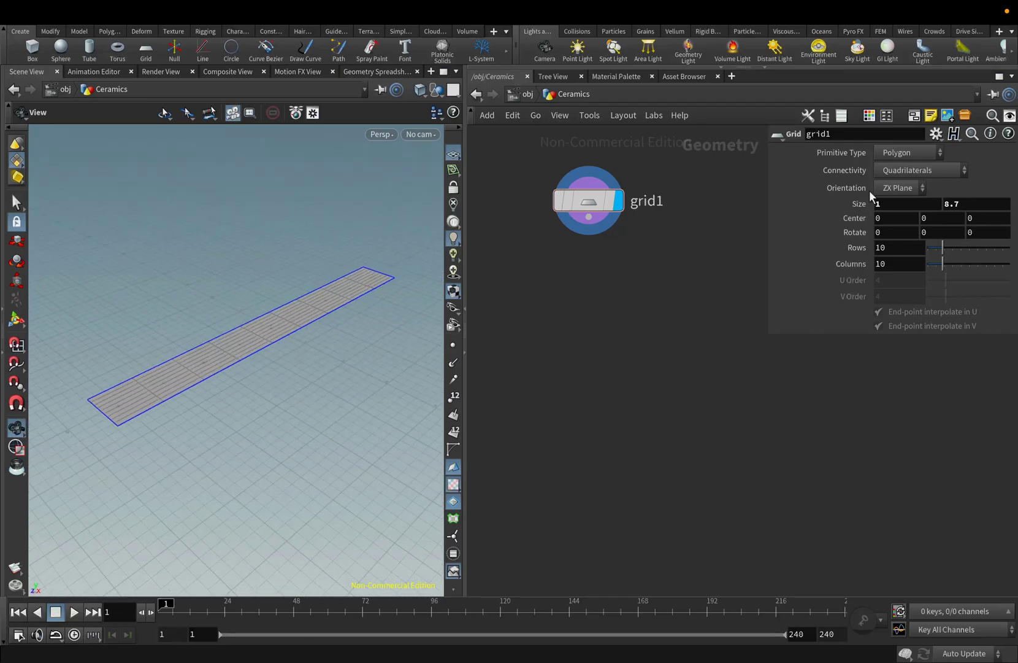
pyautogui.click(900, 209)
pyautogui.moveTo(344, 285); pyautogui.dragTo(228, 339)
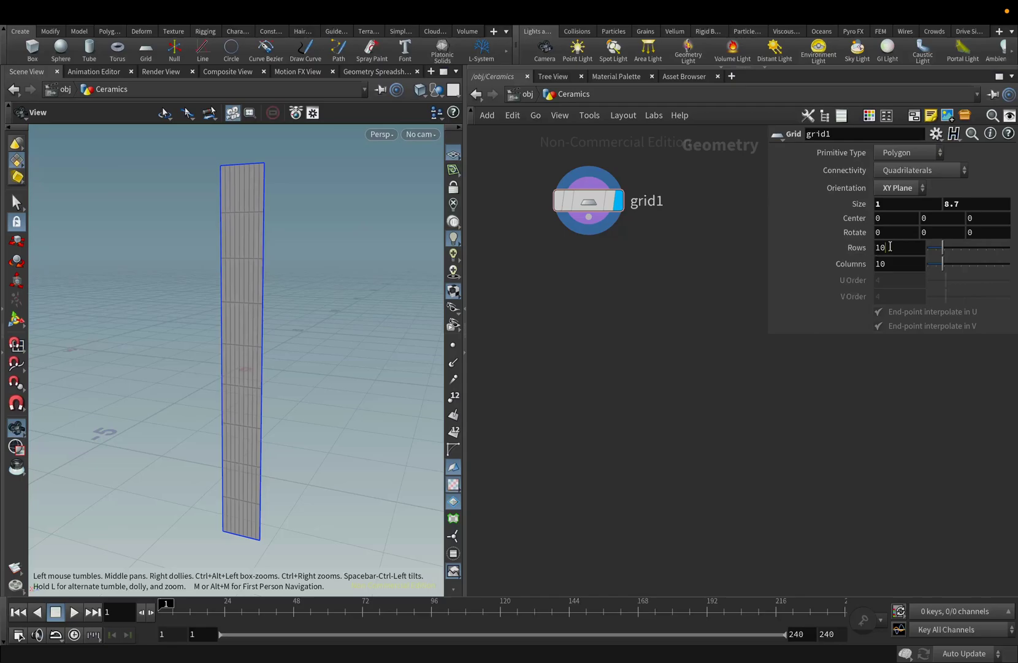
pyautogui.write('50')
pyautogui.press('Tab')
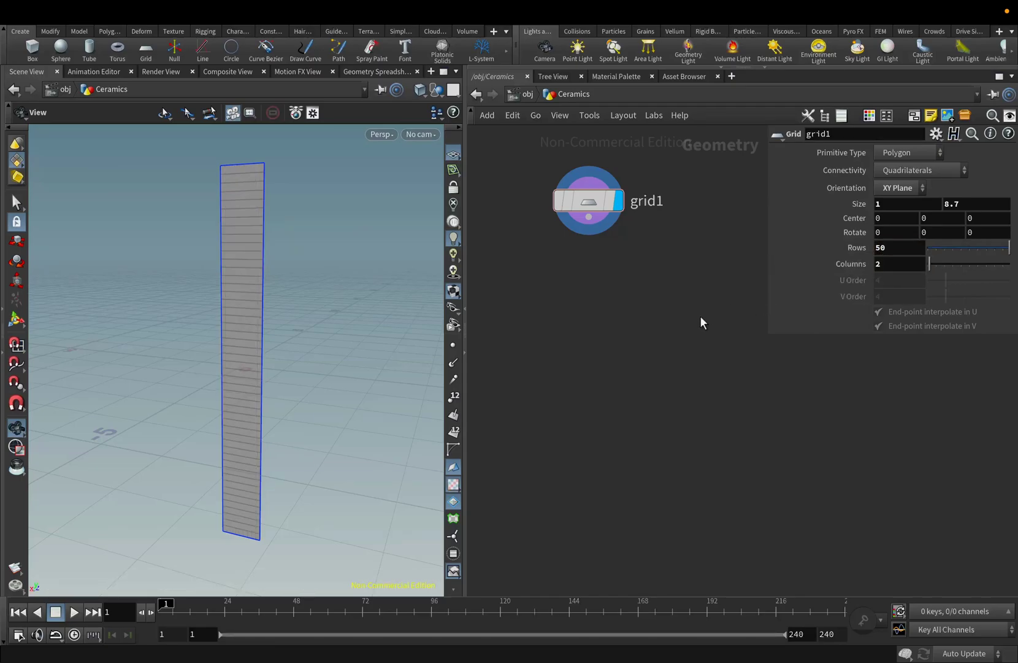
pyautogui.moveTo(341, 298); pyautogui.dragTo(358, 314)
# Add a PolyExtrude node after grid1 with an inset of 0.18 and enable its extrudeFront front group output
pyautogui.click(593, 221)
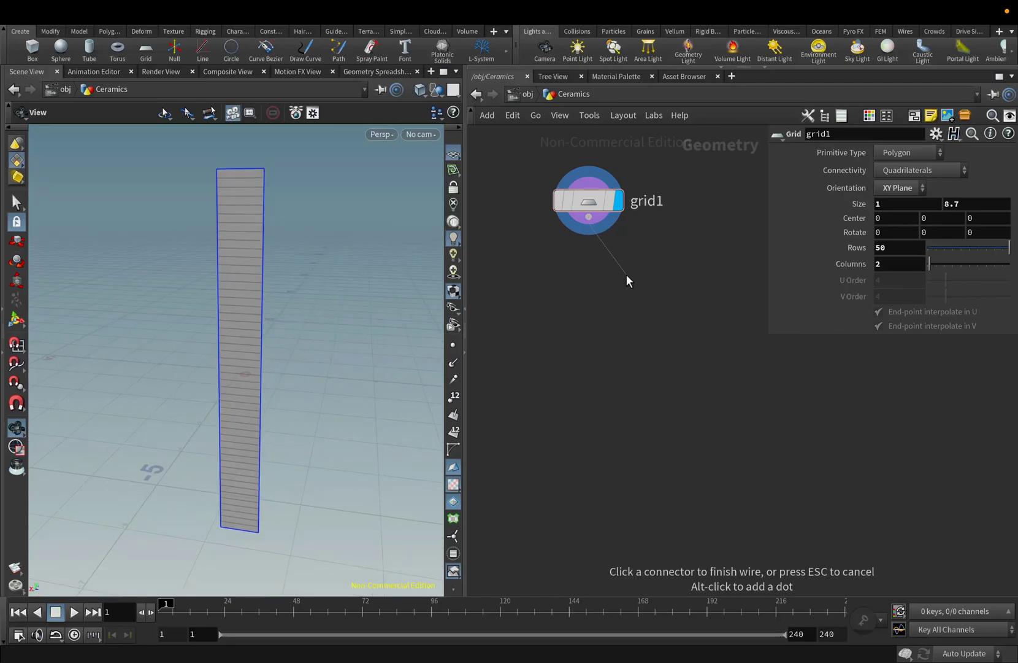
pyautogui.click(626, 274)
pyautogui.write('pol')
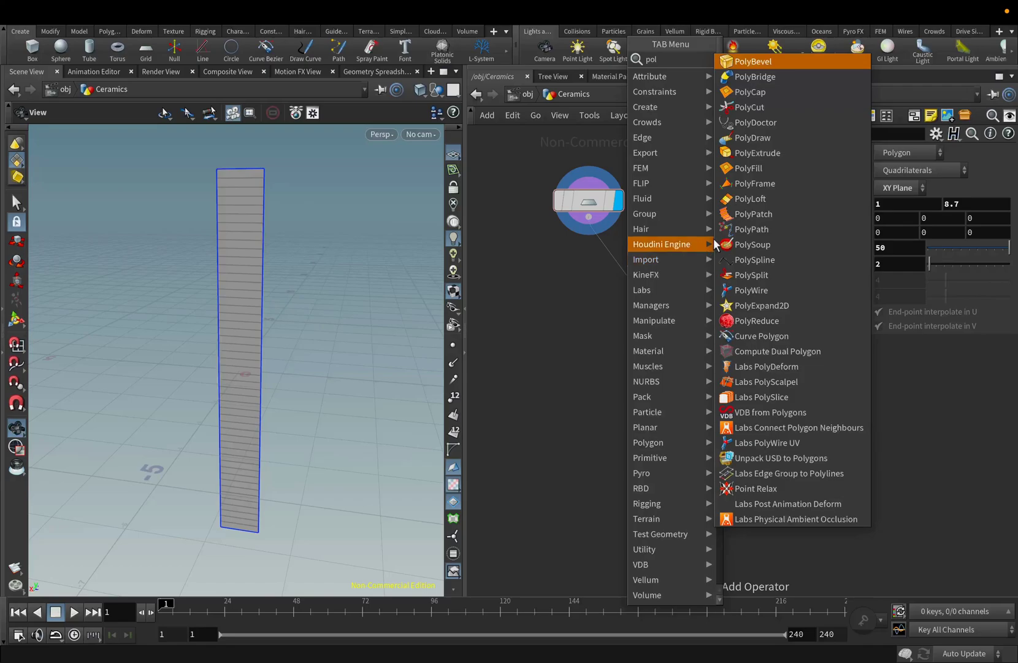
pyautogui.click(757, 153)
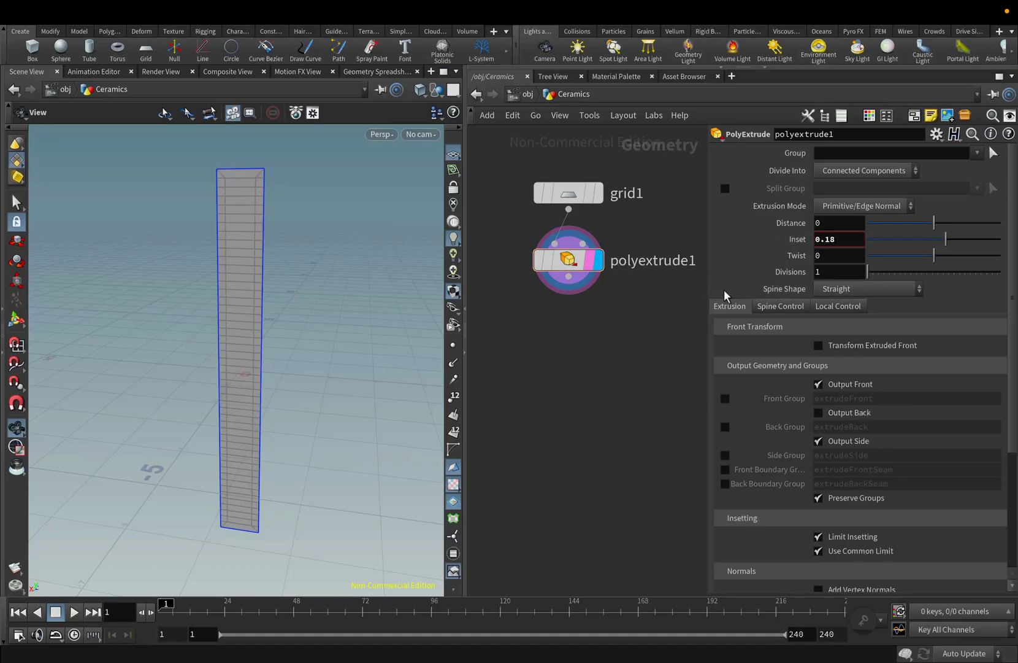
pyautogui.click(725, 399)
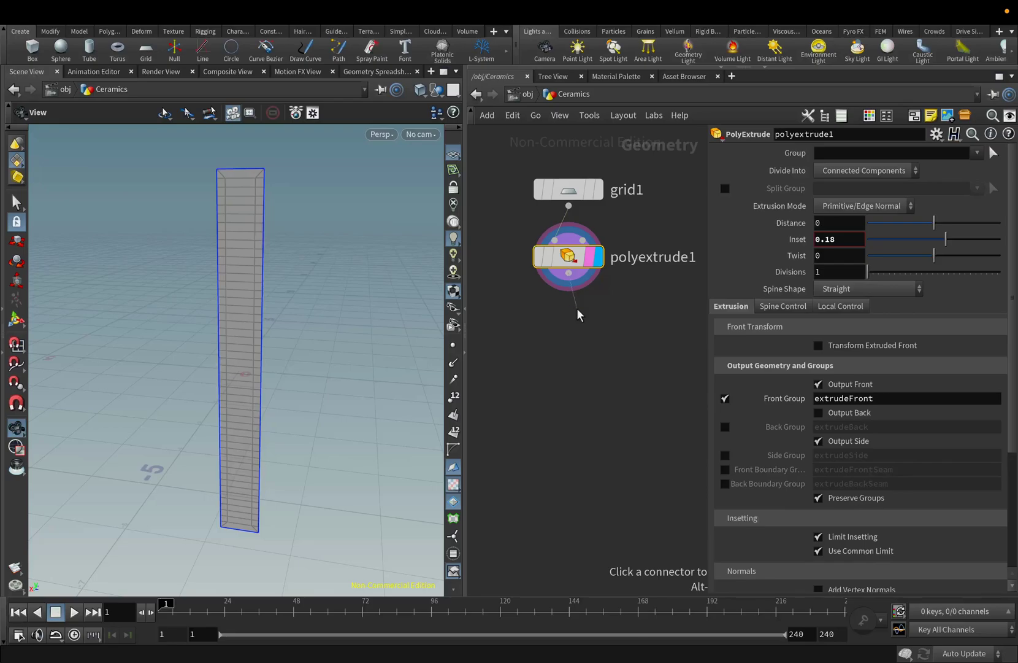
# Chain a second PolyExtrude node that extrudes the extrudeFront group by a distance of -0.104
pyautogui.press('Tab')
pyautogui.write('pol')
pyautogui.click(682, 152)
pyautogui.click(592, 323)
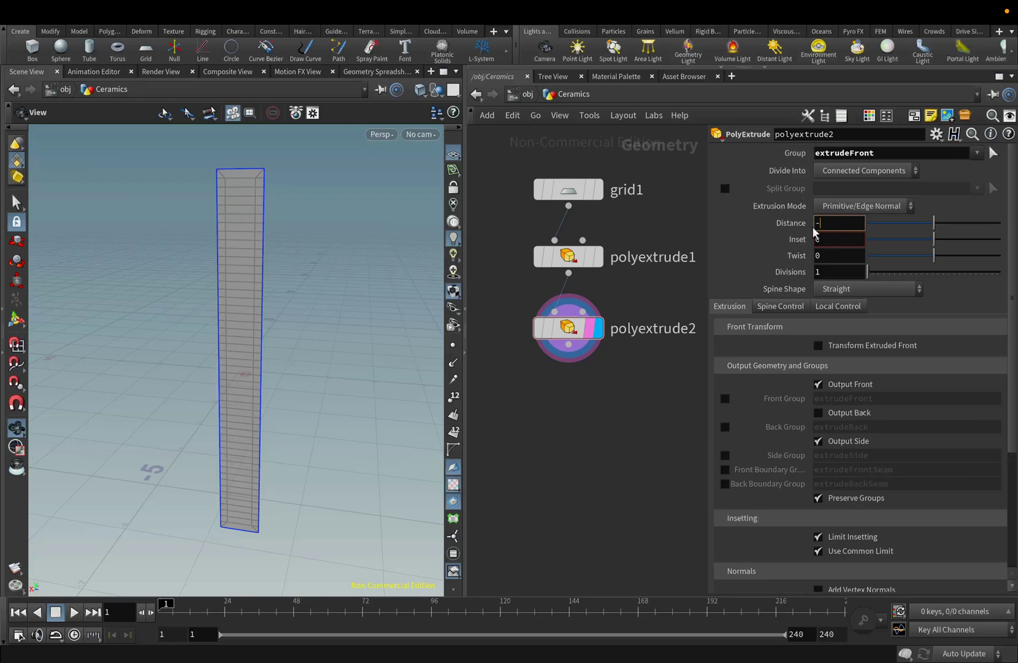
pyautogui.write('104')
pyautogui.press('Return')
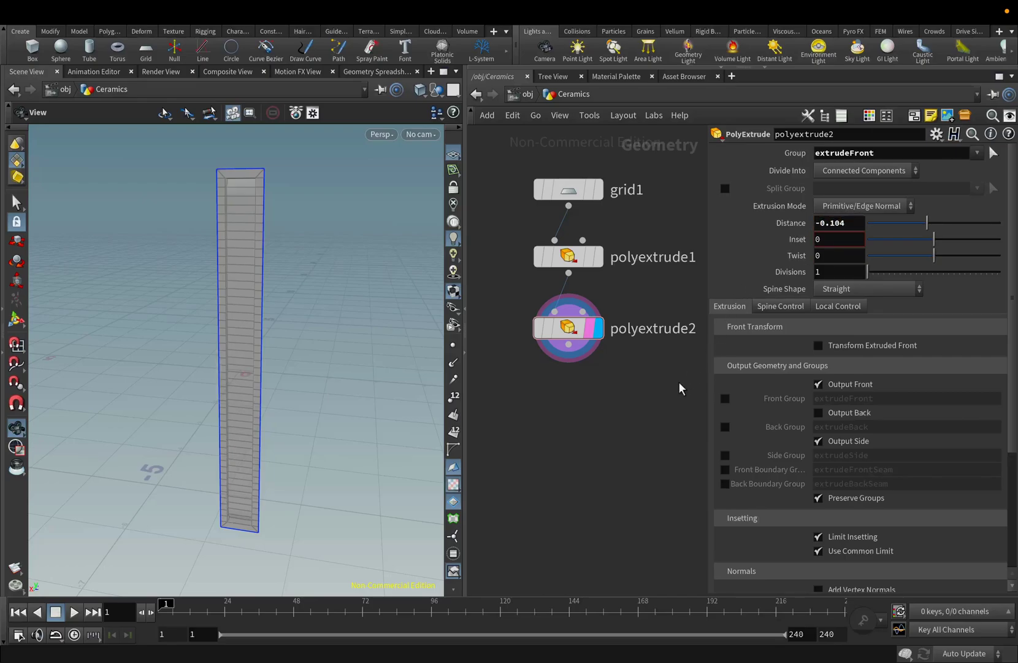
pyautogui.moveTo(375, 349)
pyautogui.mouseDown()
pyautogui.moveTo(293, 341)
pyautogui.moveTo(360, 352)
pyautogui.mouseUp()
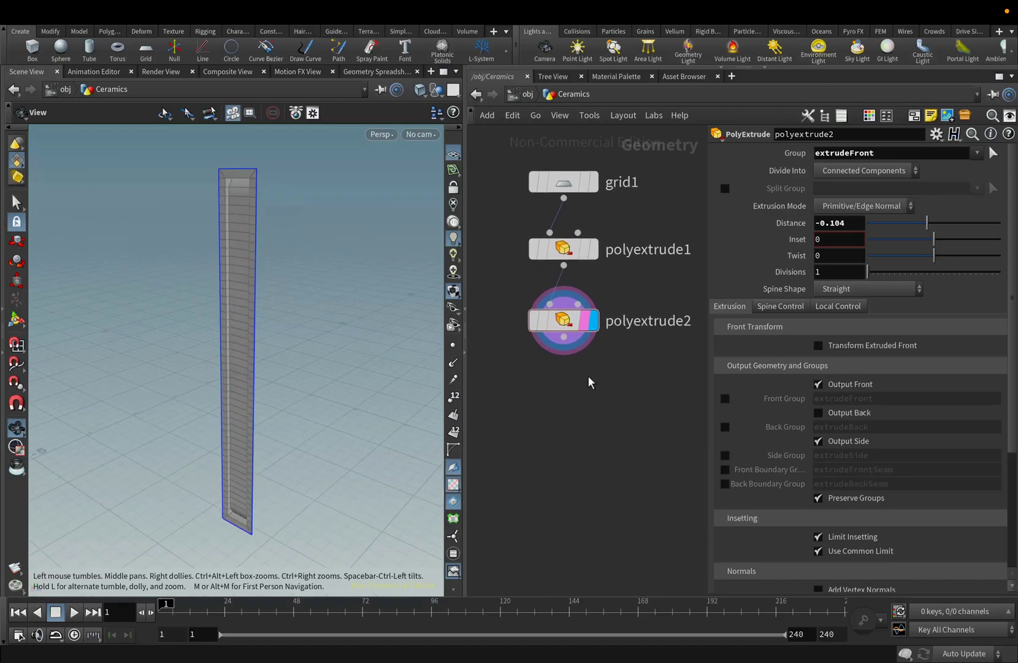
# Create a Circle node beside the extrude chain, set its uniform scale to 3 and display it
pyautogui.scroll(-3, 586, 376)
pyautogui.moveTo(332, 320)
pyautogui.mouseDown()
pyautogui.moveTo(366, 342)
pyautogui.moveTo(293, 336)
pyautogui.moveTo(209, 307)
pyautogui.moveTo(332, 319)
pyautogui.mouseUp()
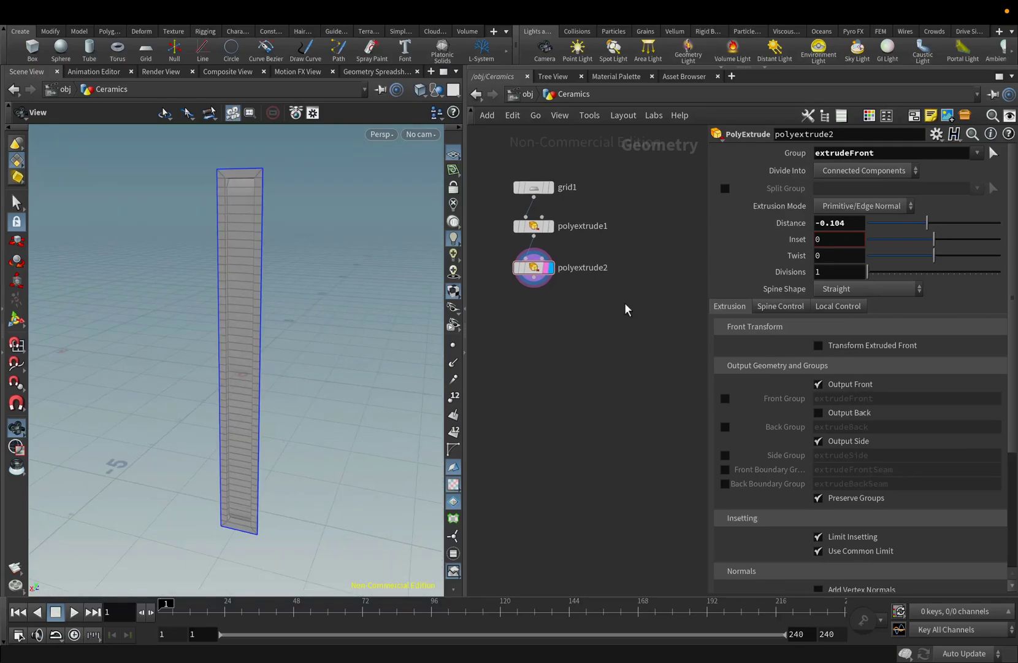
pyautogui.press('Tab')
pyautogui.write('ci')
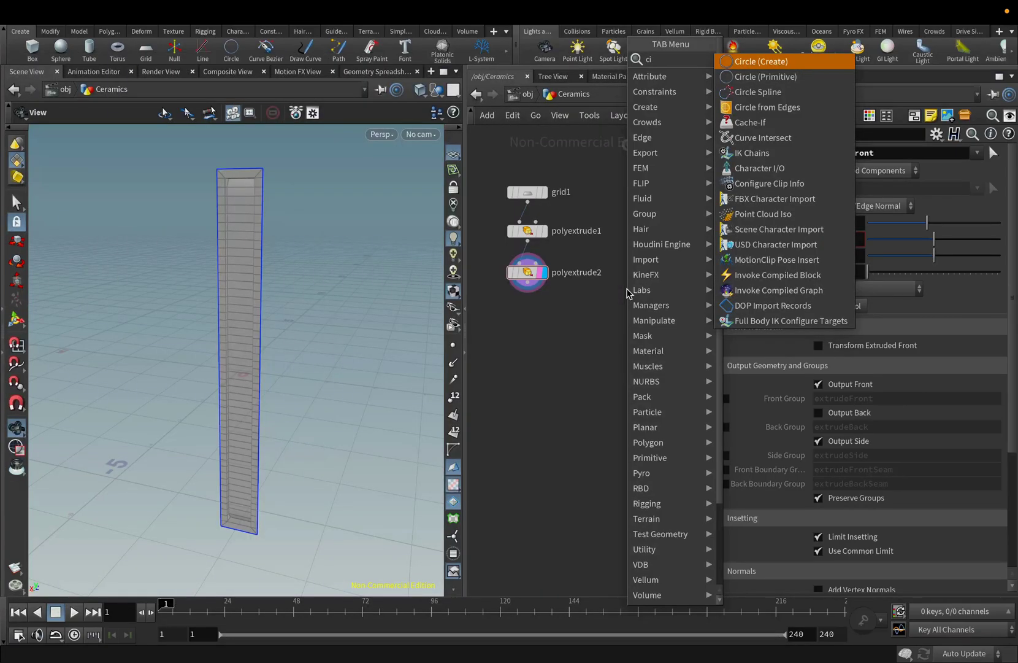
pyautogui.click(761, 61)
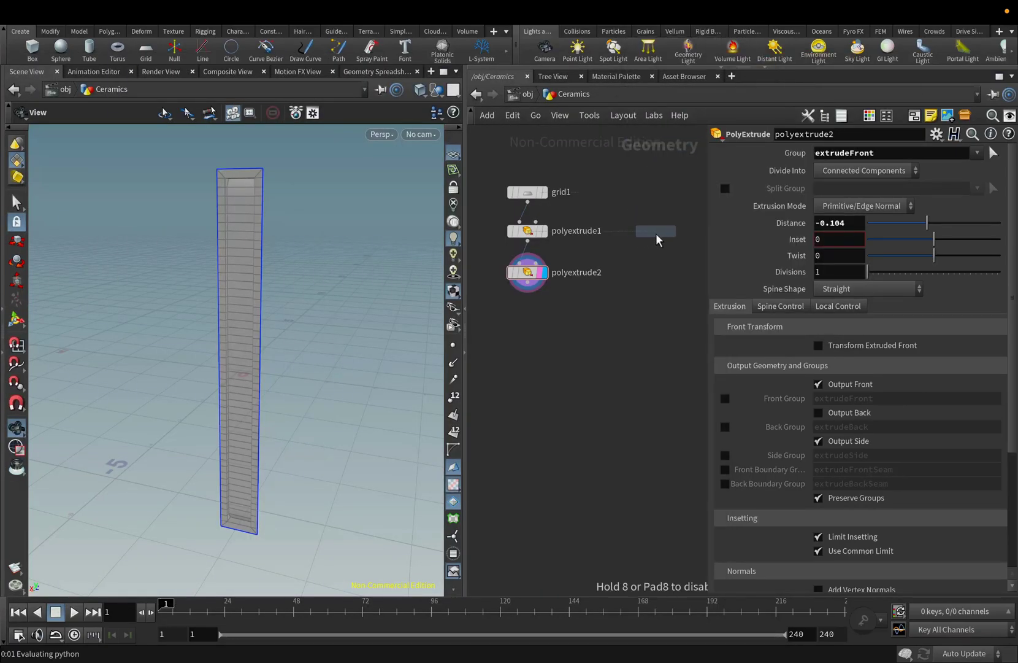
pyautogui.click(659, 233)
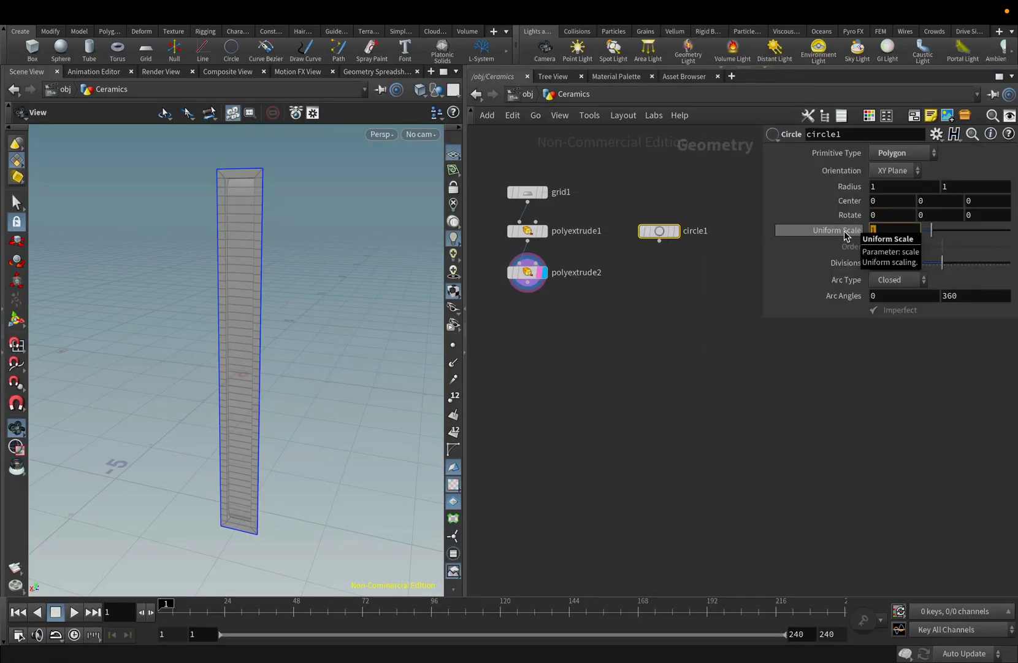
pyautogui.write('3')
pyautogui.click(676, 231)
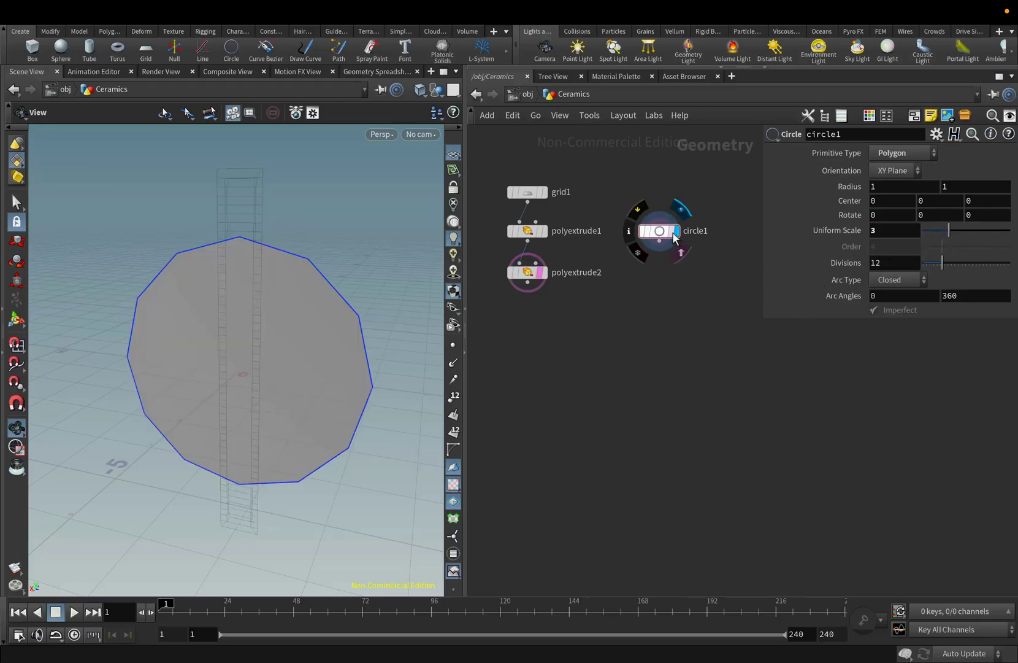
# Orient the circle to the ZX Plane and set its divisions to 20
pyautogui.click(896, 172)
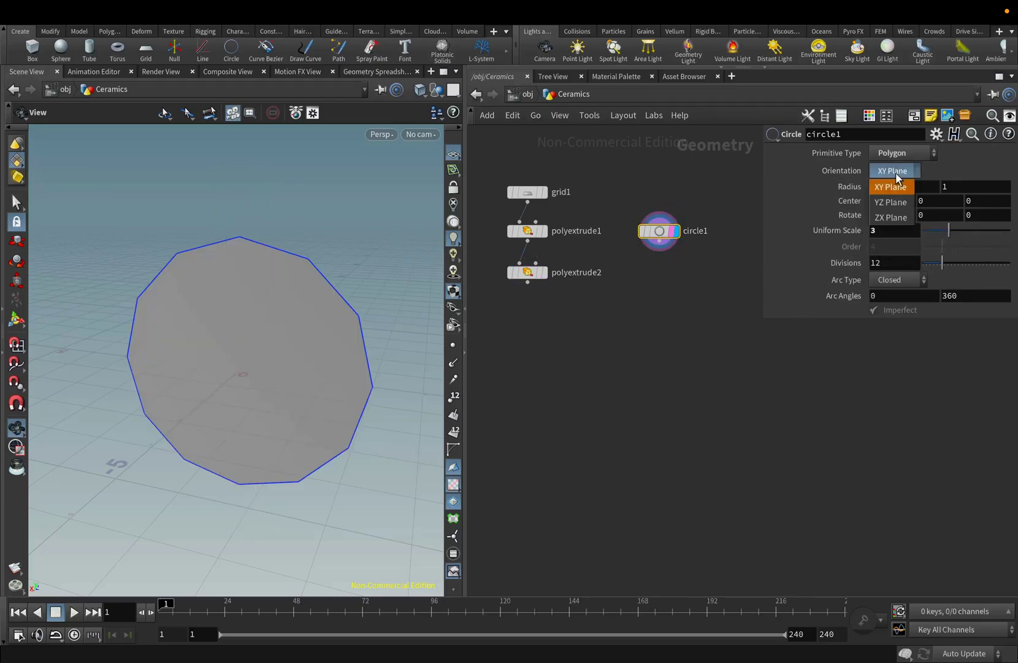
pyautogui.click(891, 202)
pyautogui.click(894, 171)
pyautogui.click(891, 217)
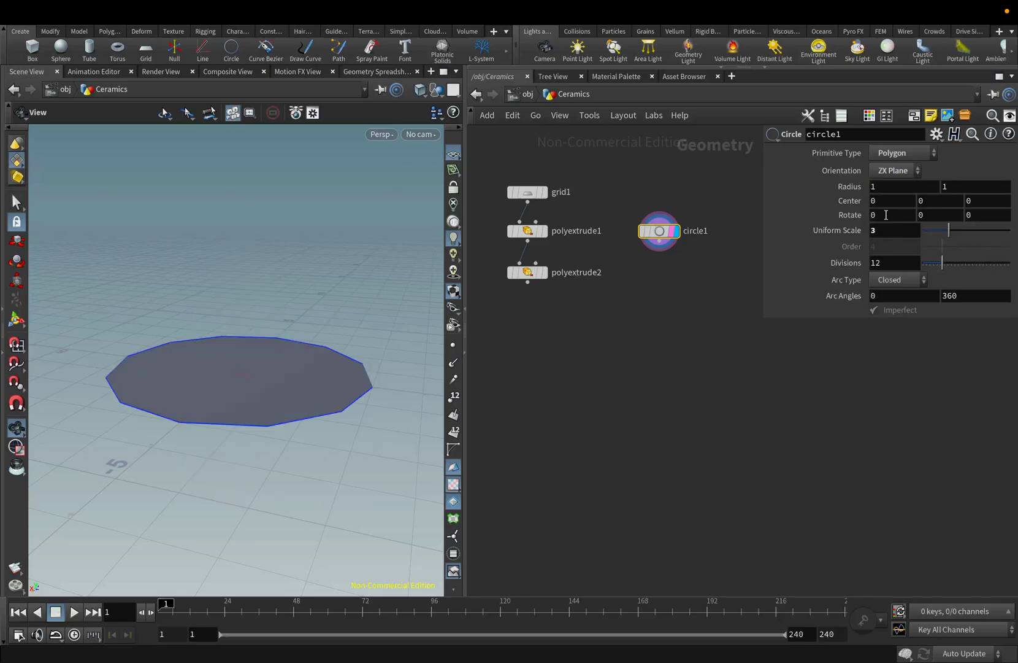
pyautogui.write('20')
pyautogui.press('Return')
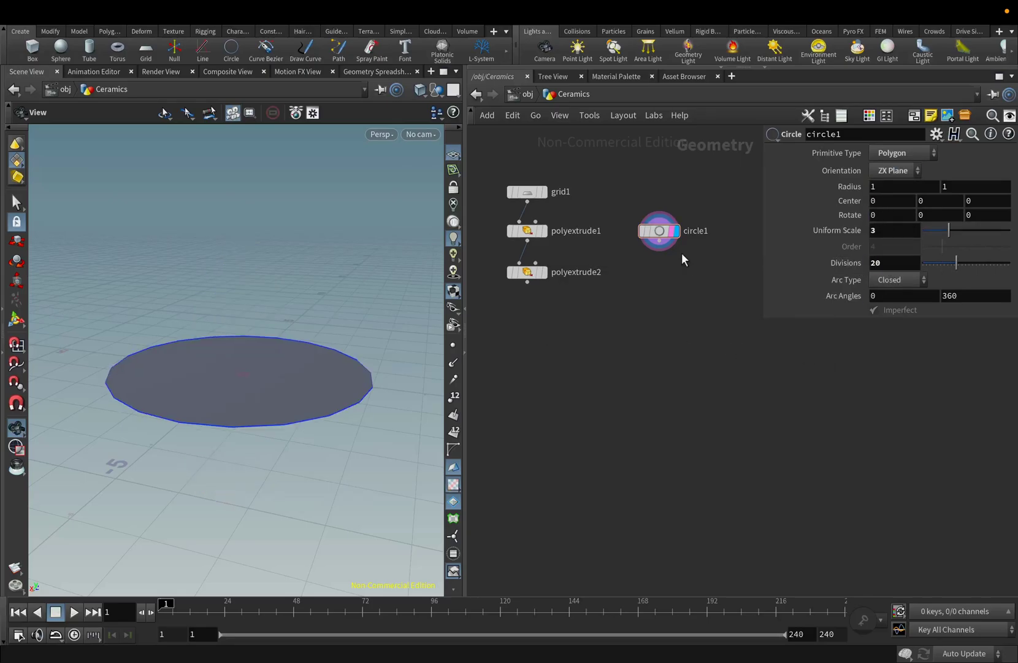
# Add a PolyFrame node after circle1 and display it with point normals shown
pyautogui.moveTo(337, 355)
pyautogui.mouseDown()
pyautogui.moveTo(319, 295)
pyautogui.moveTo(295, 371)
pyautogui.moveTo(280, 384)
pyautogui.moveTo(284, 368)
pyautogui.moveTo(331, 367)
pyautogui.moveTo(332, 353)
pyautogui.mouseUp()
pyautogui.press('Tab')
pyautogui.press('Escape')
pyautogui.click(648, 252)
pyautogui.press('Tab')
pyautogui.write('pol')
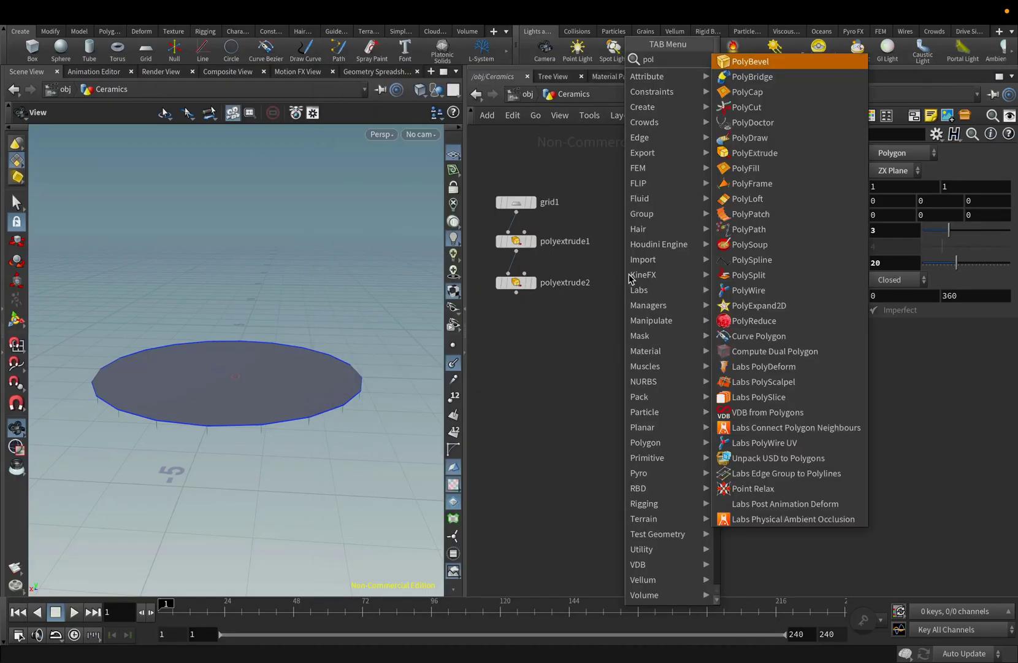
pyautogui.click(751, 183)
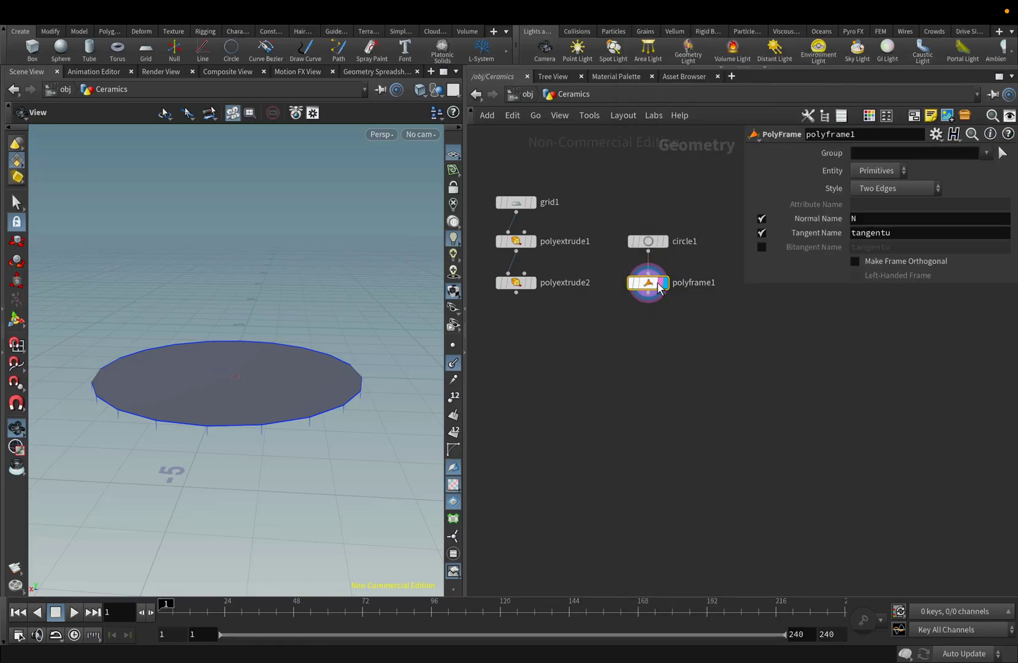
# Disable the PolyFrame's normal output and set its tangent name to N
pyautogui.click(762, 223)
pyautogui.write('N')
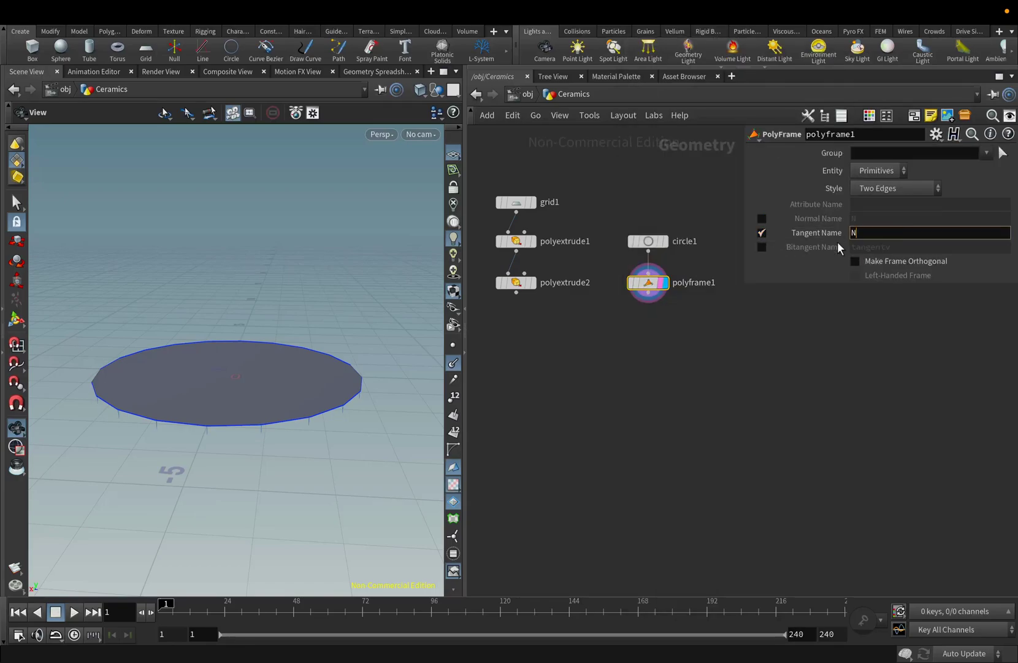
pyautogui.press('Return')
pyautogui.moveTo(310, 321)
pyautogui.mouseDown()
pyautogui.moveTo(313, 350)
pyautogui.moveTo(320, 291)
pyautogui.mouseUp()
pyautogui.click(424, 93)
pyautogui.click(423, 229)
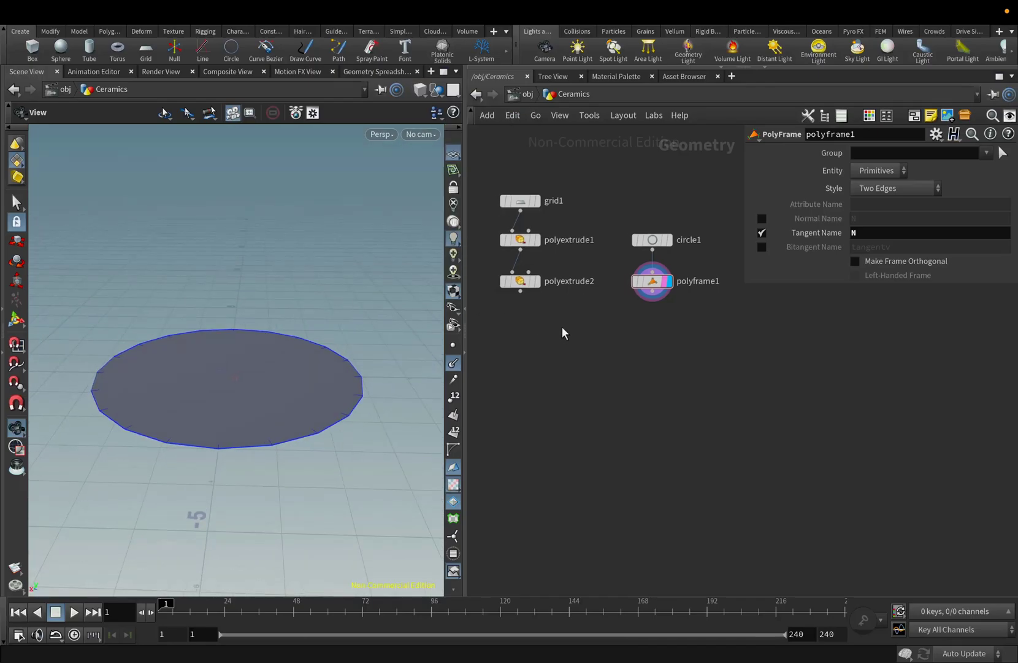
# Add a Copy to Points node fed by polyextrude2 and polyframe1, and switch the network wires to the curved style
pyautogui.press('Tab')
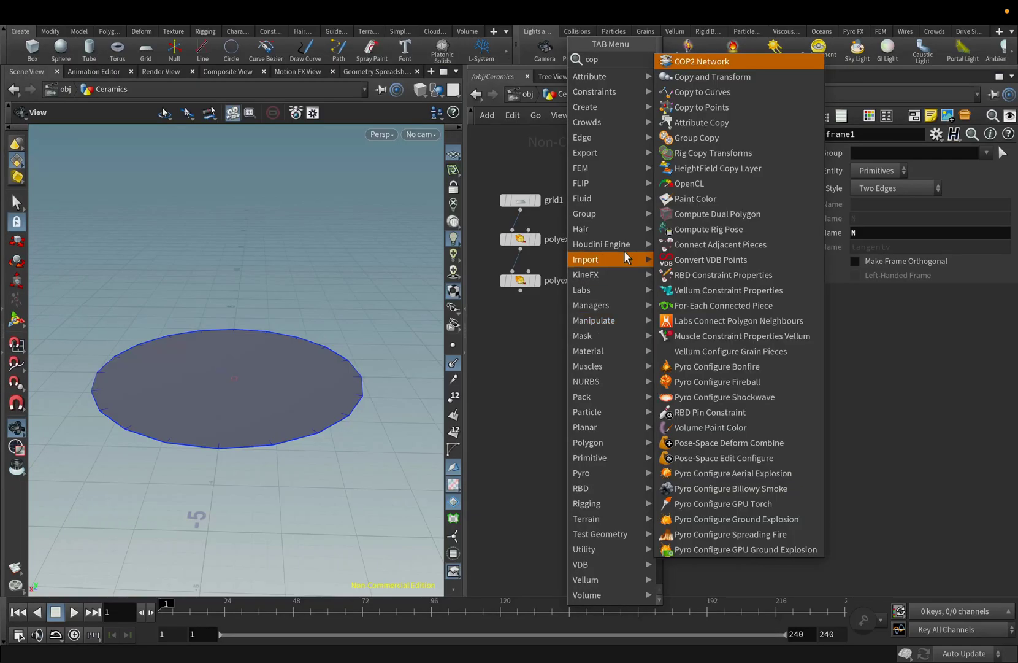
pyautogui.press('Escape')
pyautogui.click(568, 345)
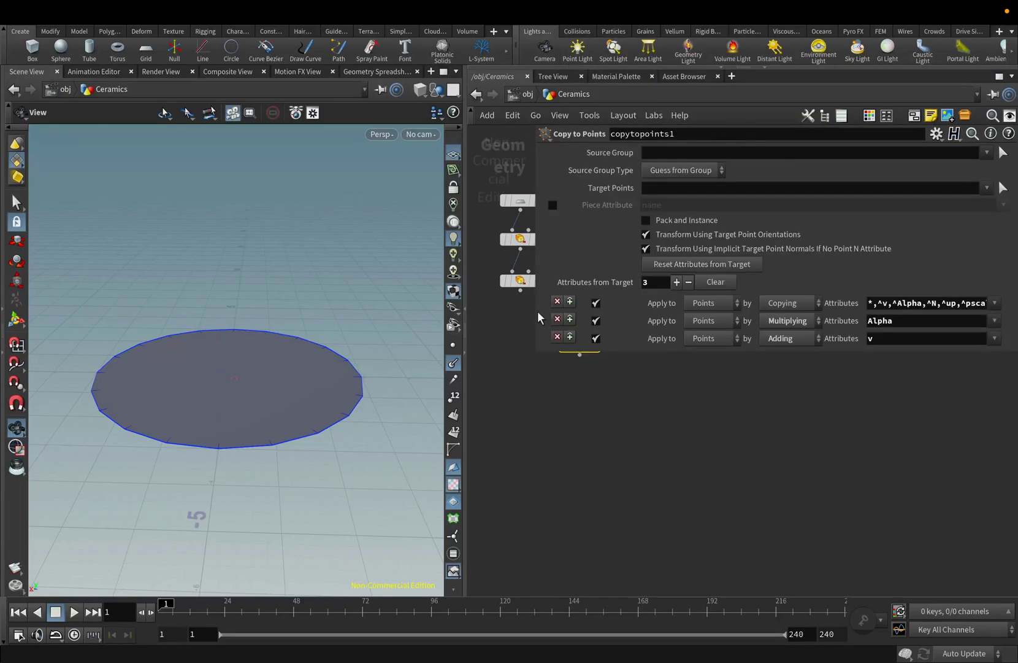
pyautogui.moveTo(528, 378); pyautogui.dragTo(526, 440, button='middle')
pyautogui.moveTo(538, 354); pyautogui.dragTo(676, 382)
pyautogui.moveTo(533, 360); pyautogui.dragTo(723, 480)
pyautogui.moveTo(523, 323); pyautogui.dragTo(549, 342)
pyautogui.moveTo(632, 307); pyautogui.dragTo(560, 336)
pyautogui.click(560, 115)
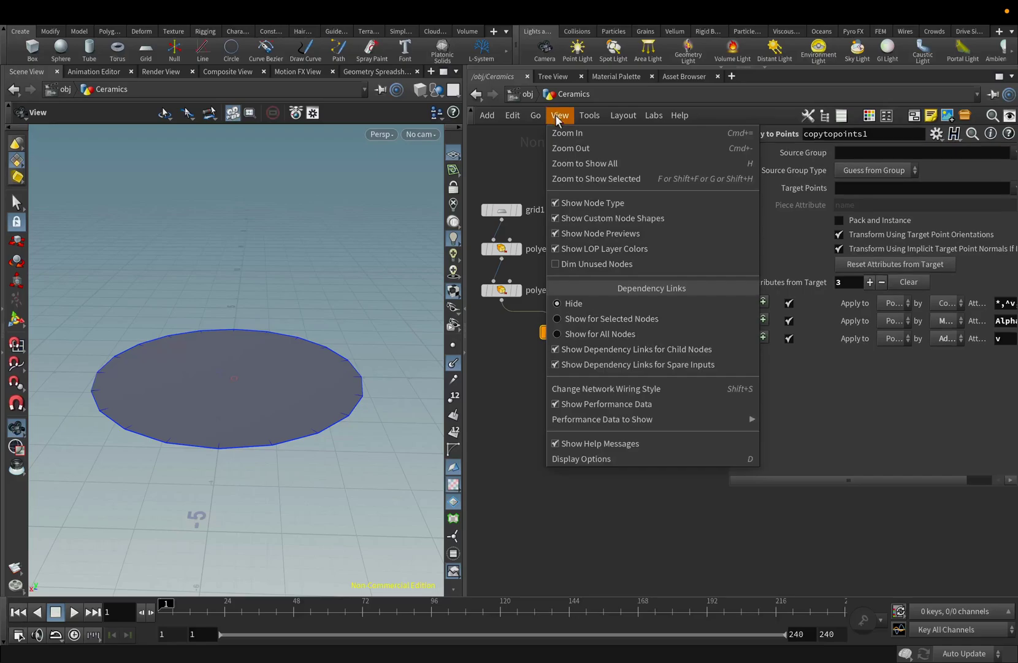
pyautogui.click(582, 383)
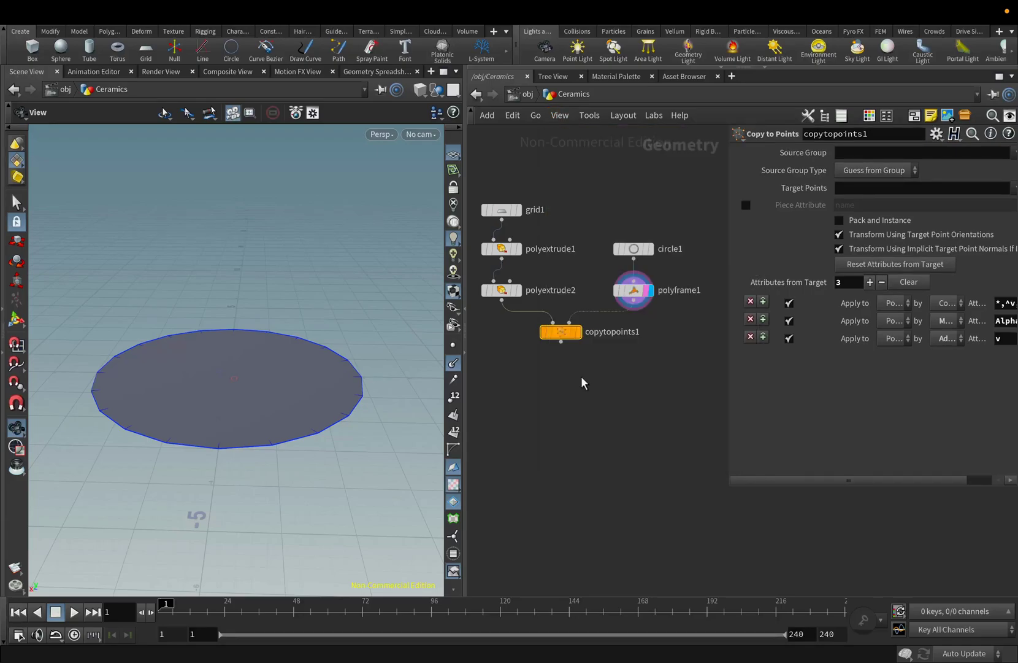
# Display the Copy to Points result so the panels are arranged around the circle
pyautogui.moveTo(562, 337); pyautogui.dragTo(562, 342)
pyautogui.click(580, 341)
pyautogui.moveTo(359, 296); pyautogui.dragTo(307, 322)
# Add a Fuse node after copytopoints1 and display its result
pyautogui.click(560, 348)
pyautogui.press('Tab')
pyautogui.write('fu')
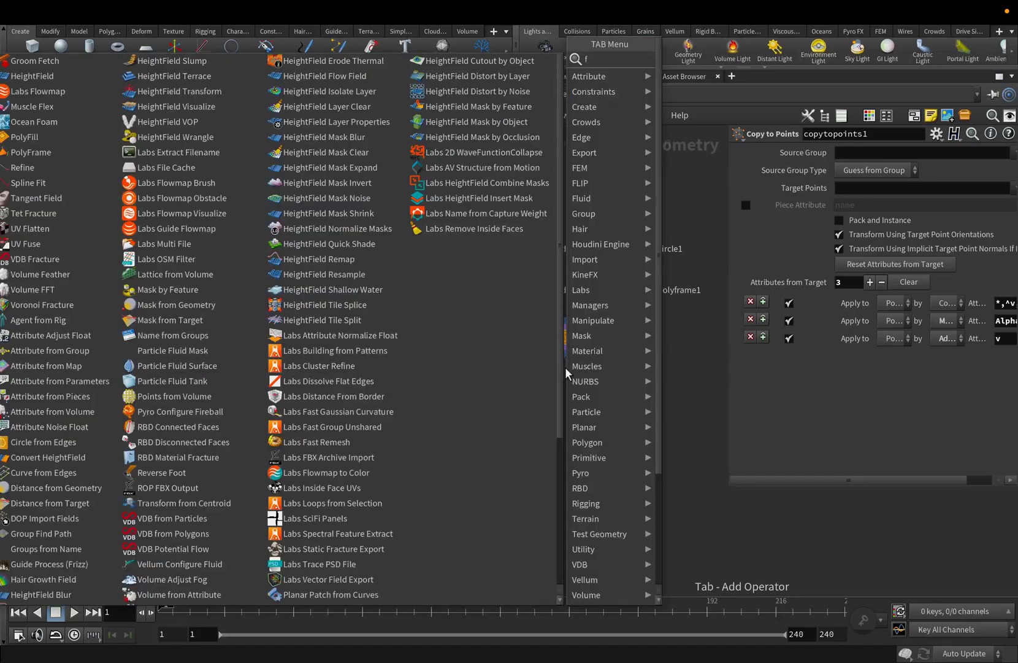
pyautogui.click(684, 76)
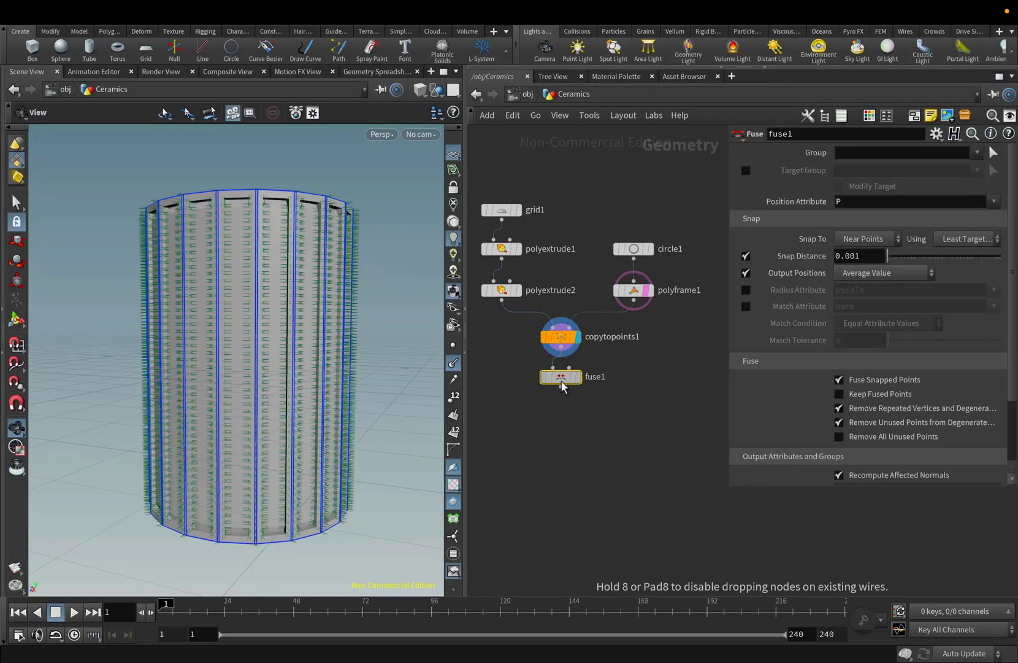
pyautogui.click(565, 383)
# Inspect the panel seams with points displayed and raise the Fuse snap distance to about 0.072
pyautogui.scroll(10, 260, 183)
pyautogui.moveTo(262, 202); pyautogui.dragTo(442, 318)
pyautogui.click(453, 346)
pyautogui.moveTo(350, 295); pyautogui.dragTo(287, 238)
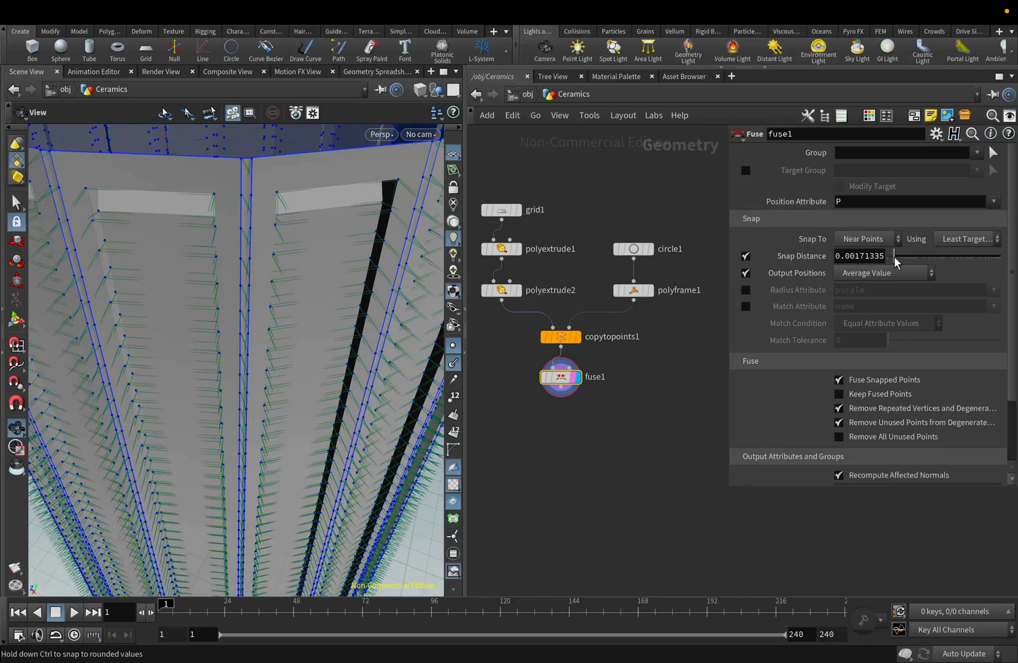
pyautogui.moveTo(936, 262); pyautogui.dragTo(942, 265)
pyautogui.moveTo(276, 251); pyautogui.dragTo(396, 334)
pyautogui.moveTo(574, 406); pyautogui.dragTo(593, 378, button='middle')
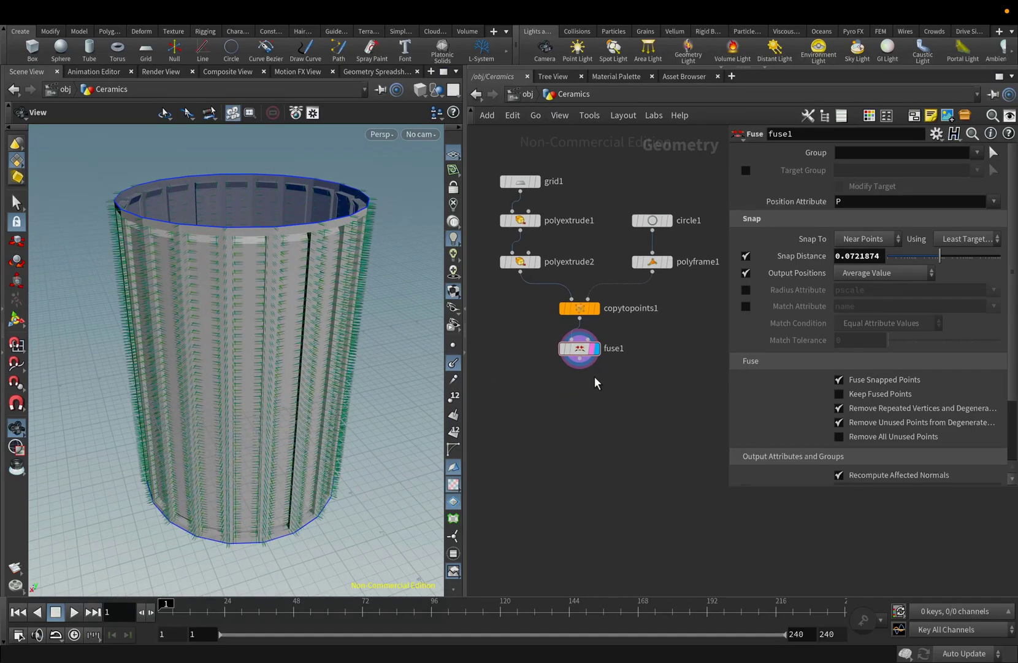
# Add a Null node named Base_Tube after fuse1
pyautogui.click(590, 364)
pyautogui.press('Tab')
pyautogui.write('null')
pyautogui.press('Return')
pyautogui.click(590, 389)
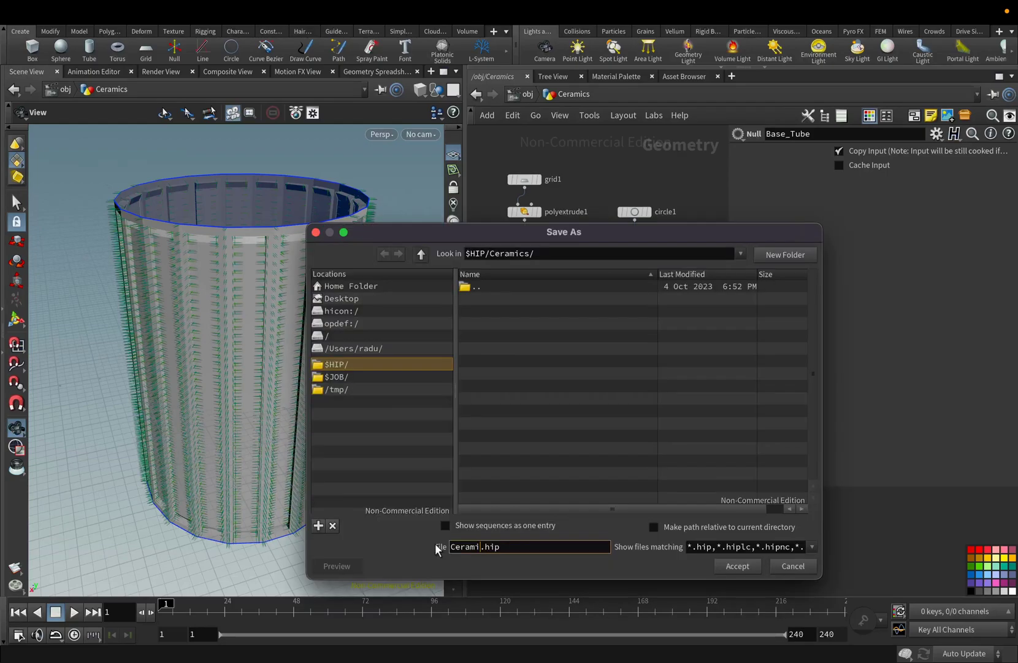
# Save the scene as Ceramics.hip in the $HIP/Ceramics/ folder
pyautogui.write('cs.hip')
pyautogui.click(726, 565)
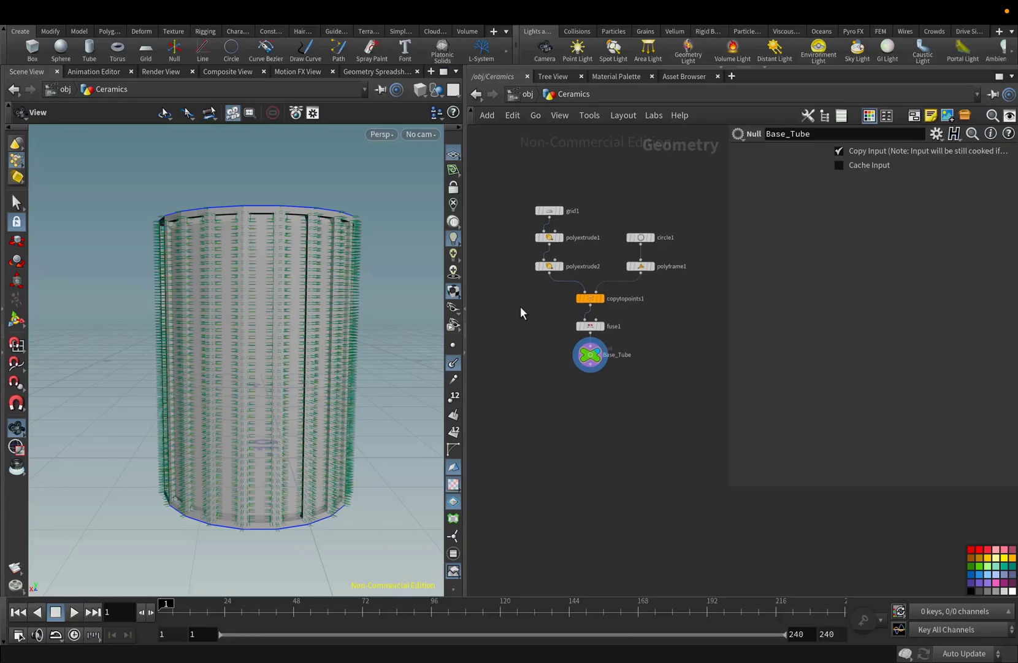
# Switch the viewport to the Front view and frame the tube in it
pyautogui.click(382, 135)
pyautogui.moveTo(417, 164)
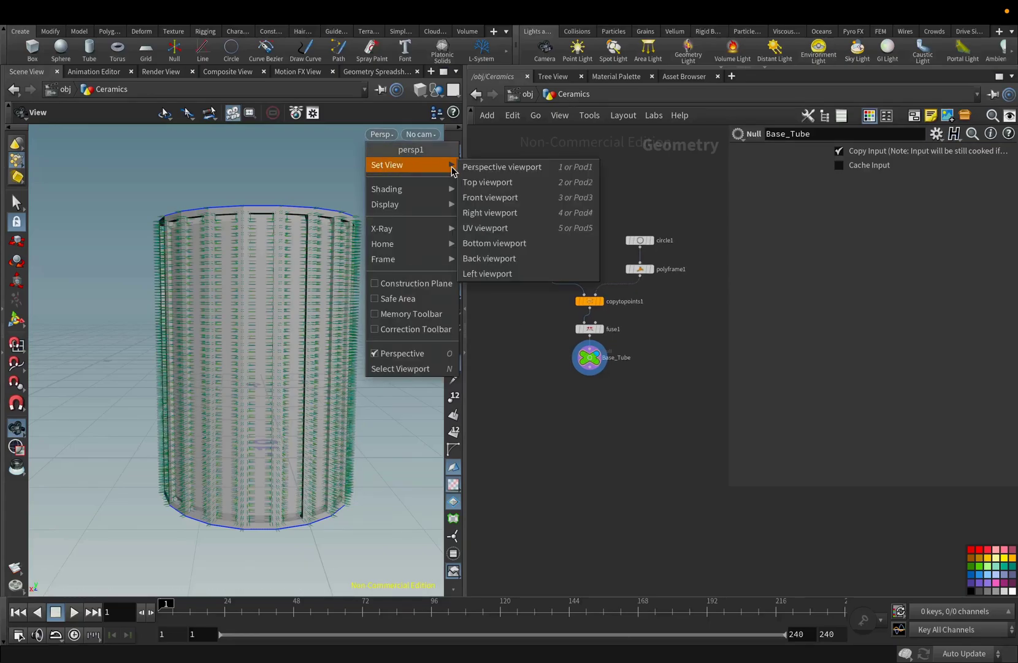
pyautogui.click(497, 201)
pyautogui.moveTo(288, 281); pyautogui.dragTo(287, 248, button='middle')
pyautogui.moveTo(405, 434); pyautogui.dragTo(403, 427, button='middle')
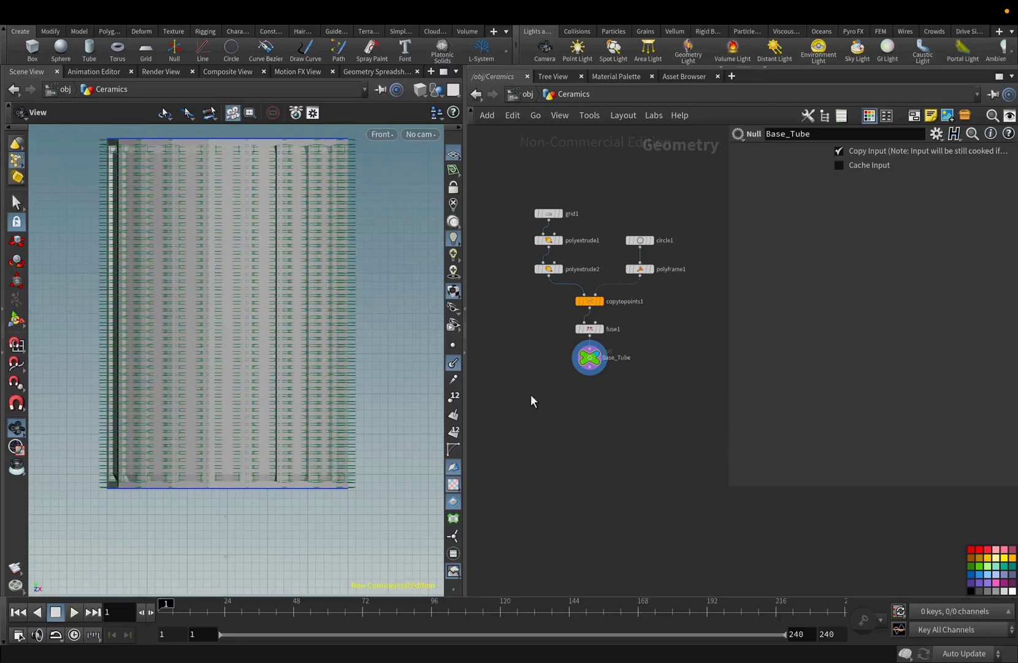
# Add a Soft Transform node after Base_Tube and assign the tube's bottom rim points as its group
pyautogui.click(590, 372)
pyautogui.press('Tab')
pyautogui.write('sof')
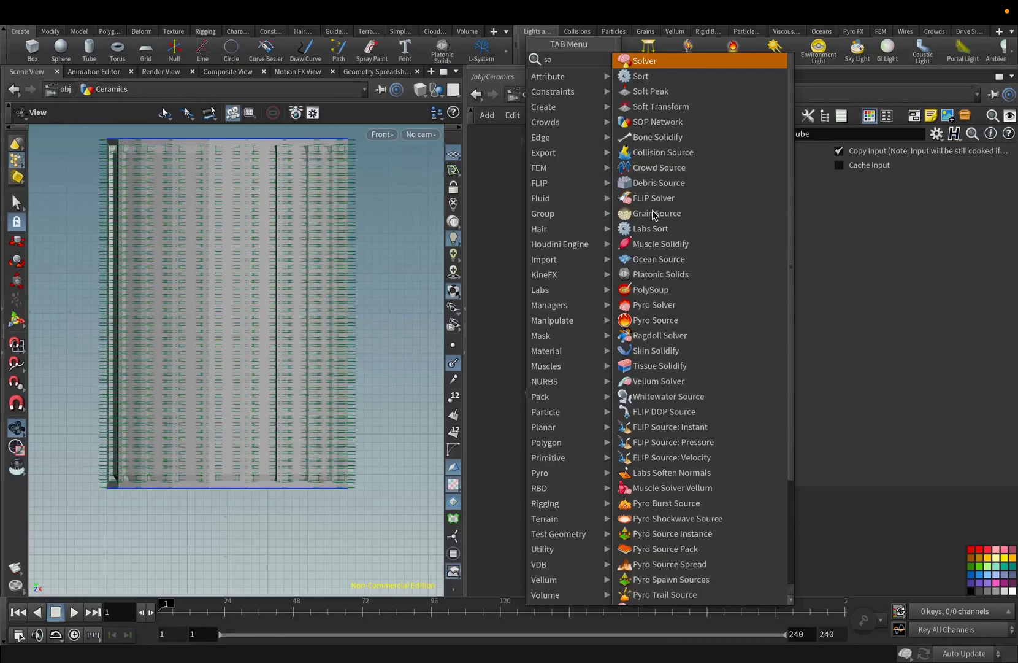
pyautogui.click(661, 76)
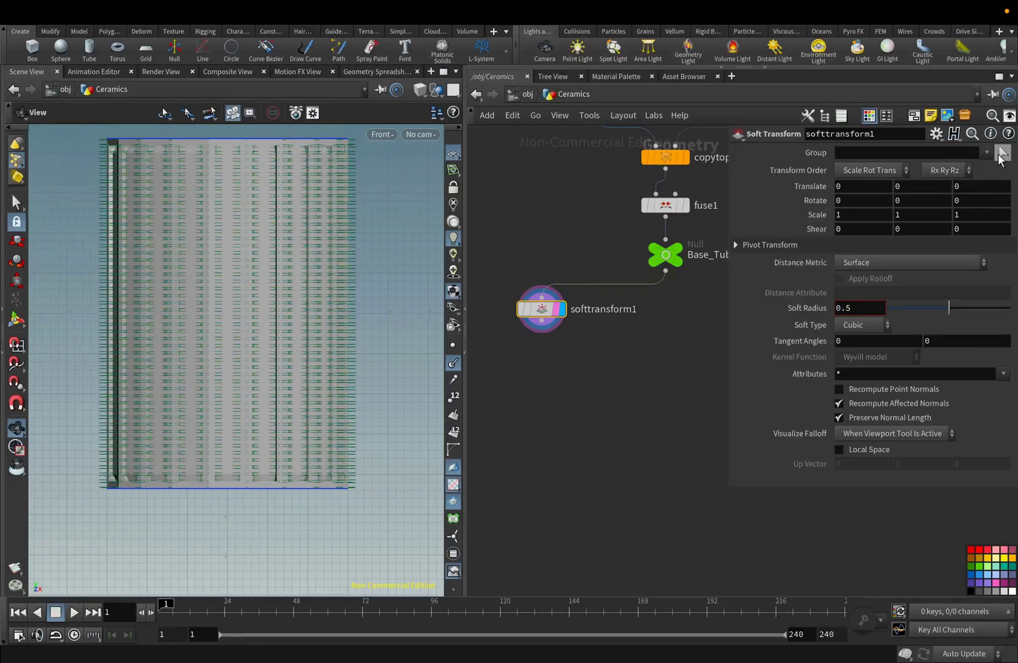
pyautogui.click(1002, 154)
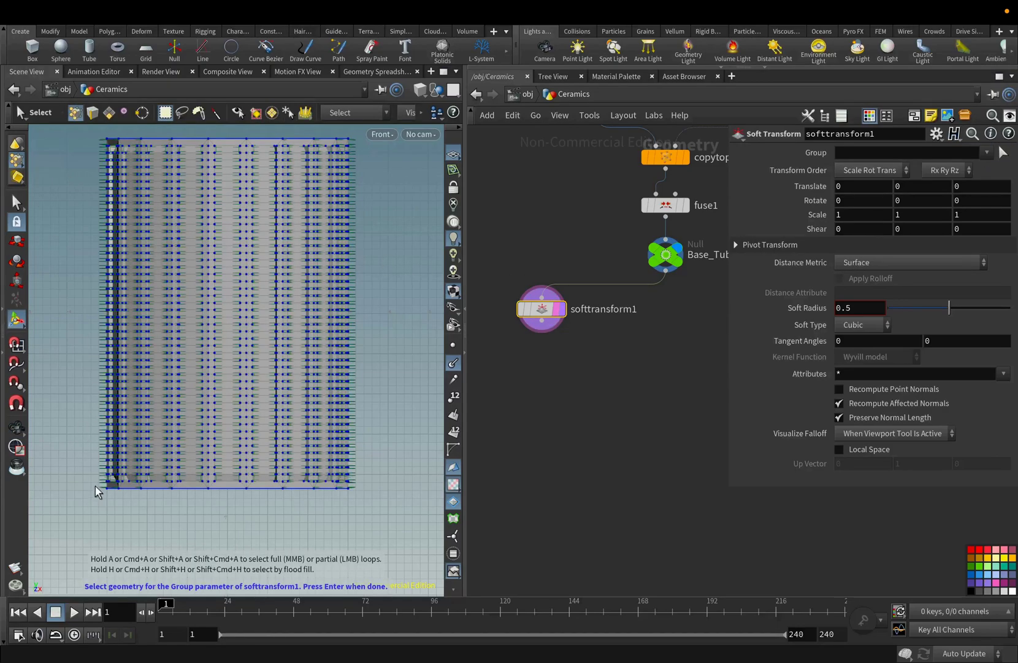
pyautogui.moveTo(96, 486); pyautogui.dragTo(161, 499)
pyautogui.press('Return')
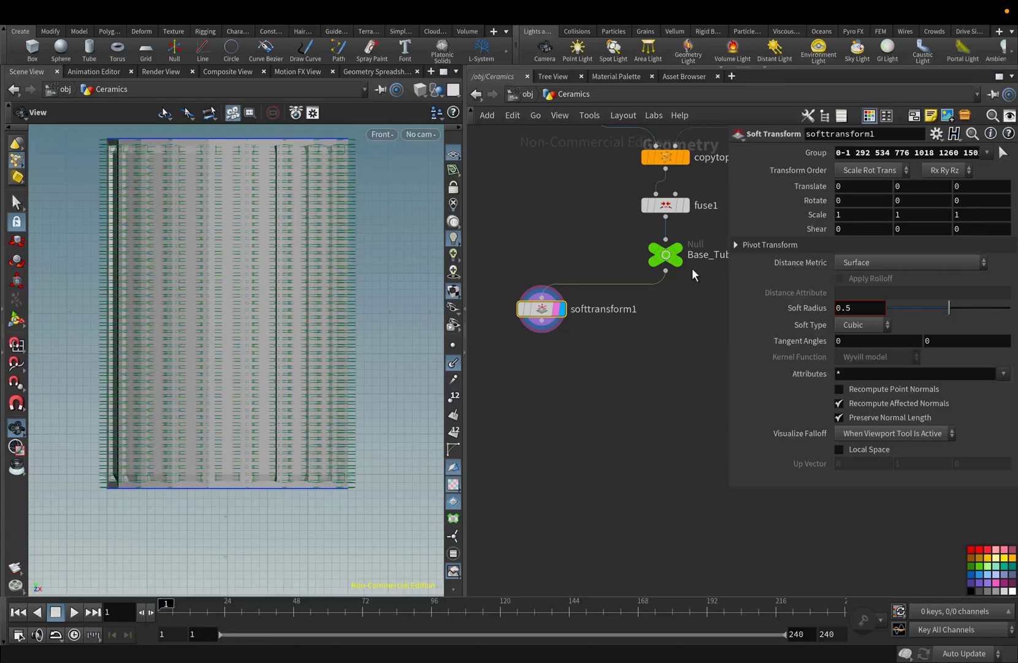
# Scale the bottom rim uniformly to 0.5 in softtransform1 and set its soft radius to 7
pyautogui.scroll(-2, 565, 381)
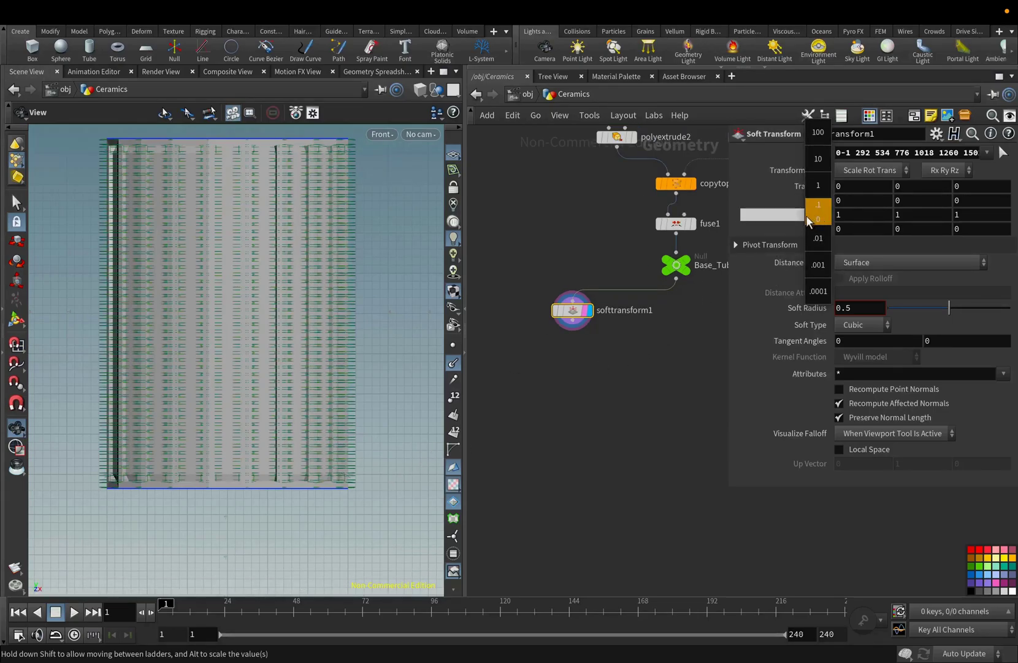
pyautogui.moveTo(791, 222); pyautogui.dragTo(737, 225, button='middle')
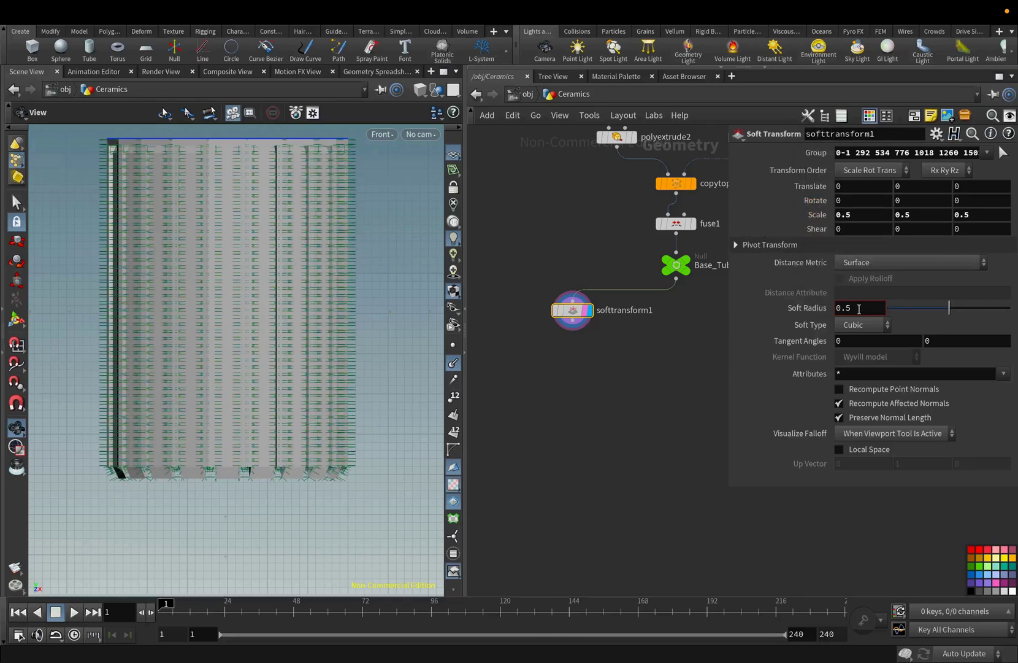
pyautogui.write('7')
pyautogui.press('Return')
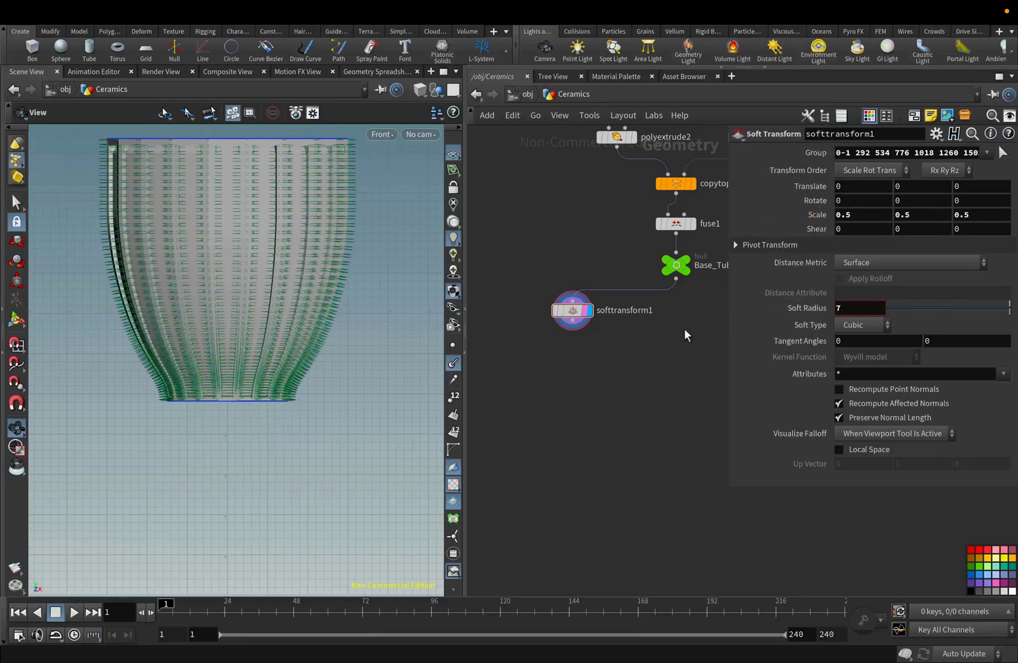
pyautogui.moveTo(377, 332); pyautogui.dragTo(359, 405, button='middle')
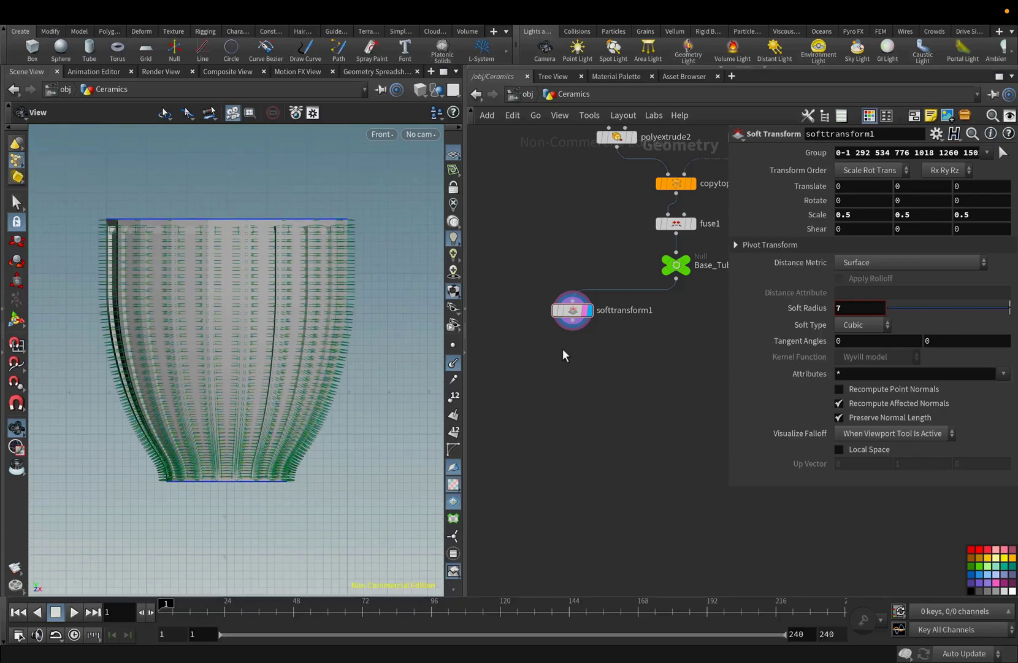
# Add a second Soft Transform after softtransform1 and assign the vessel's top rim points as its group
pyautogui.press('Tab')
pyautogui.write('sof')
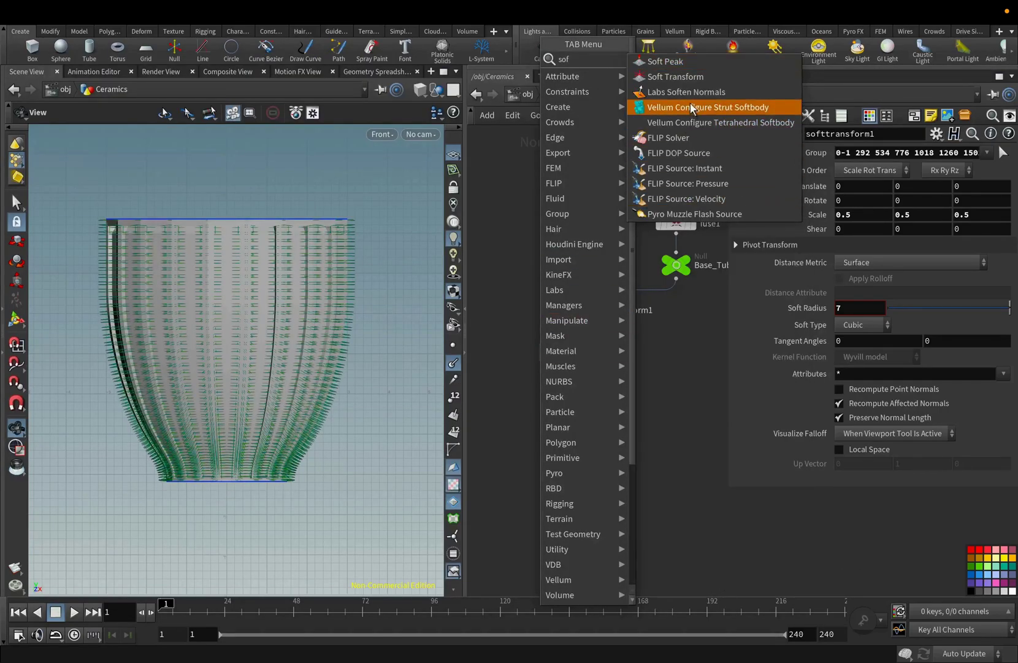
pyautogui.click(682, 77)
pyautogui.click(577, 352)
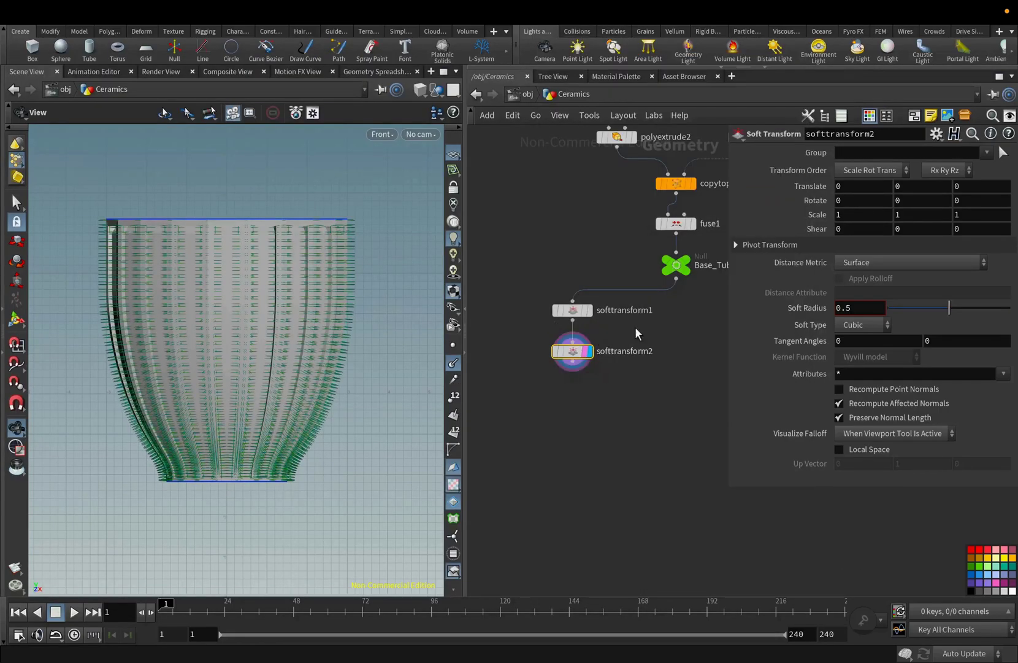
pyautogui.click(1002, 153)
pyautogui.moveTo(58, 179); pyautogui.dragTo(364, 222)
pyautogui.press('Return')
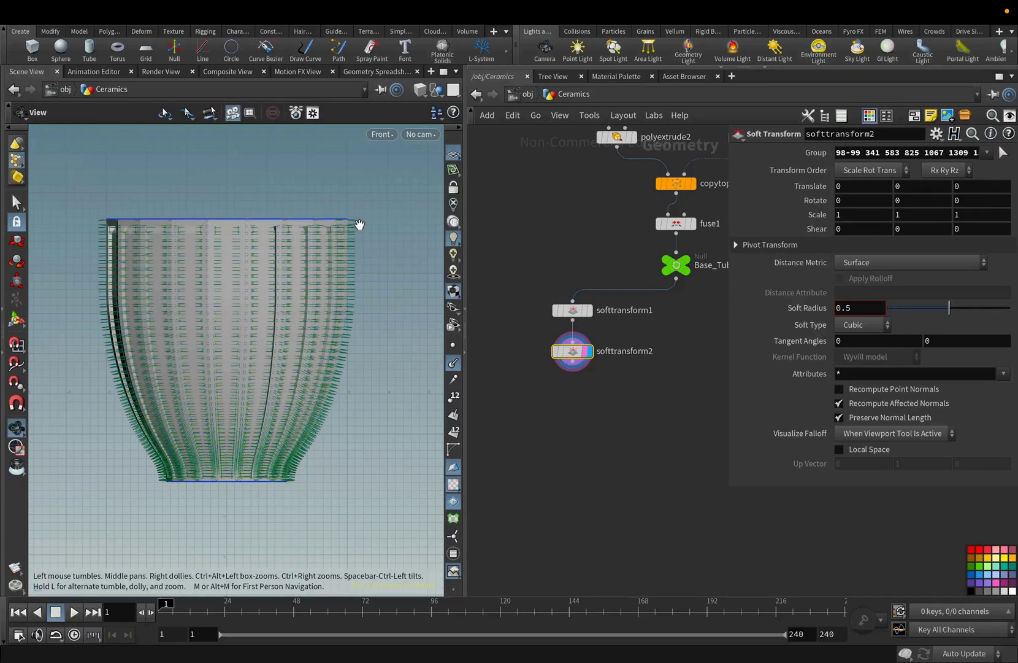
# In softtransform2, scale the top rim uniformly to 0.4, set the soft radius to 4, and translate it 1.1 in Y
pyautogui.moveTo(815, 214); pyautogui.dragTo(719, 229, button='middle')
pyautogui.moveTo(858, 308); pyautogui.dragTo(811, 306)
pyautogui.write('4')
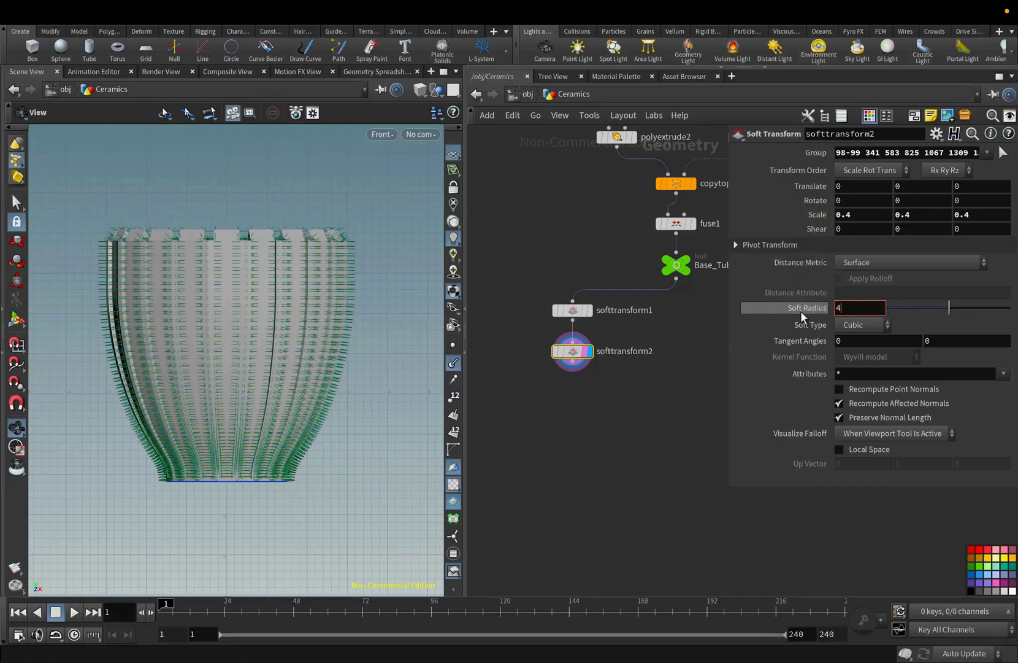
pyautogui.press('Return')
pyautogui.scroll(2, 635, 476)
pyautogui.moveTo(912, 185); pyautogui.dragTo(868, 201, button='middle')
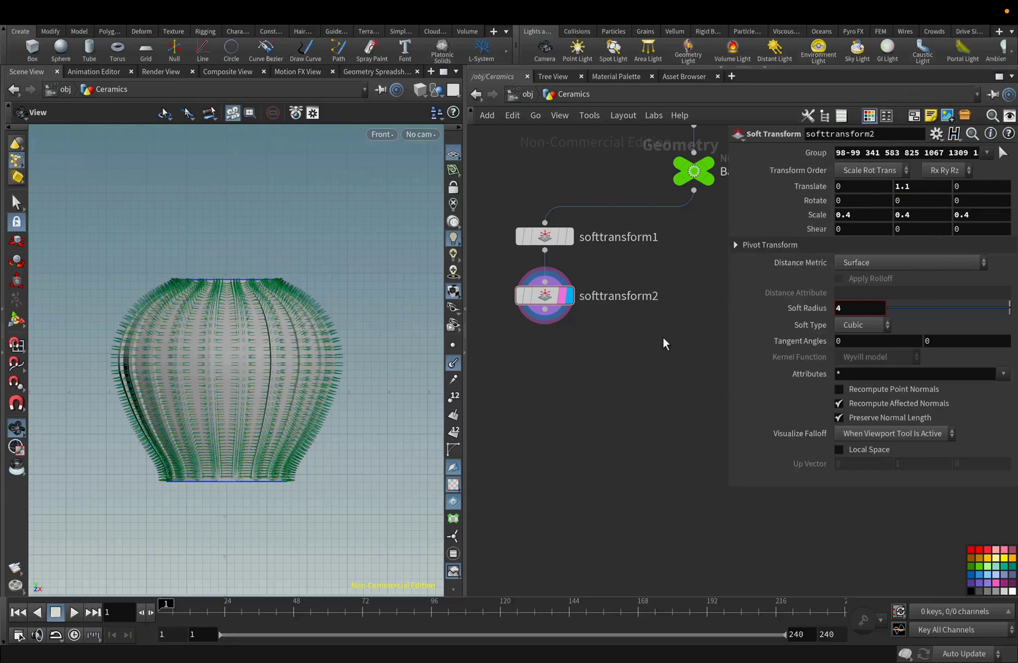
# Hide the point normals and switch the viewport to the perspective view of the vessel
pyautogui.click(458, 362)
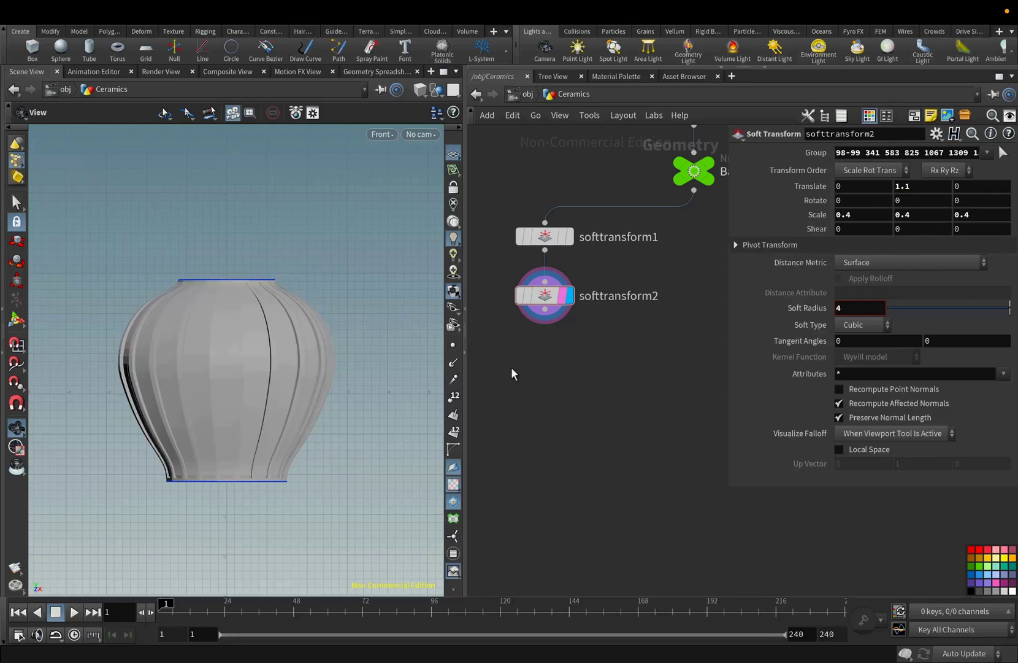
pyautogui.click(382, 134)
pyautogui.moveTo(408, 165)
pyautogui.click(477, 167)
pyautogui.moveTo(284, 227); pyautogui.dragTo(344, 264)
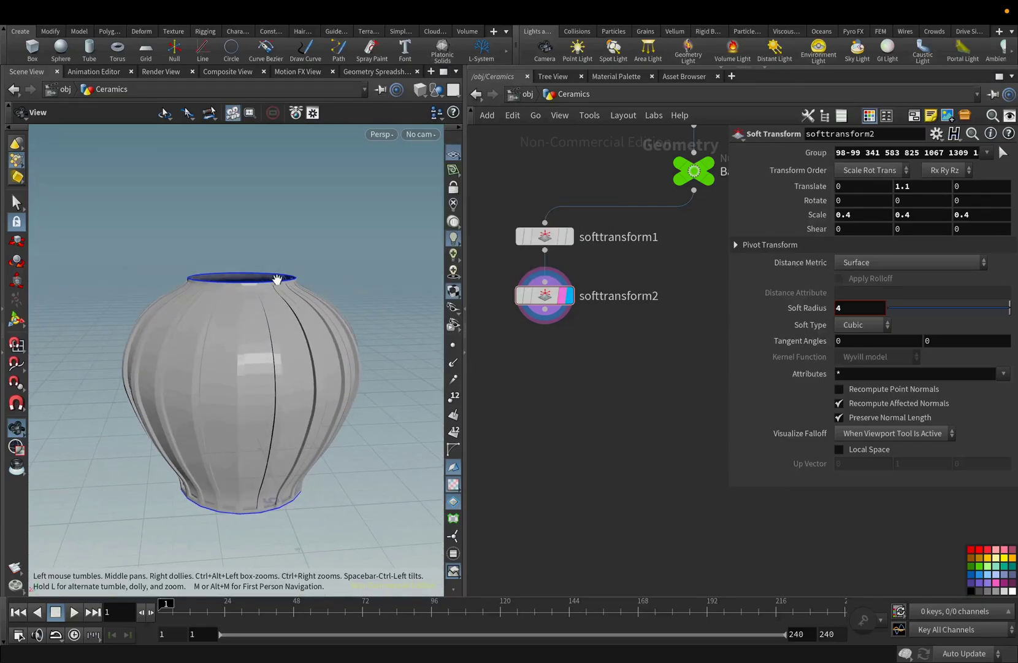
# Add a Match Size node after softtransform2 and set Justify Y to Min so the vessel rests on the ground
pyautogui.click(545, 309)
pyautogui.press('Tab')
pyautogui.write('ma')
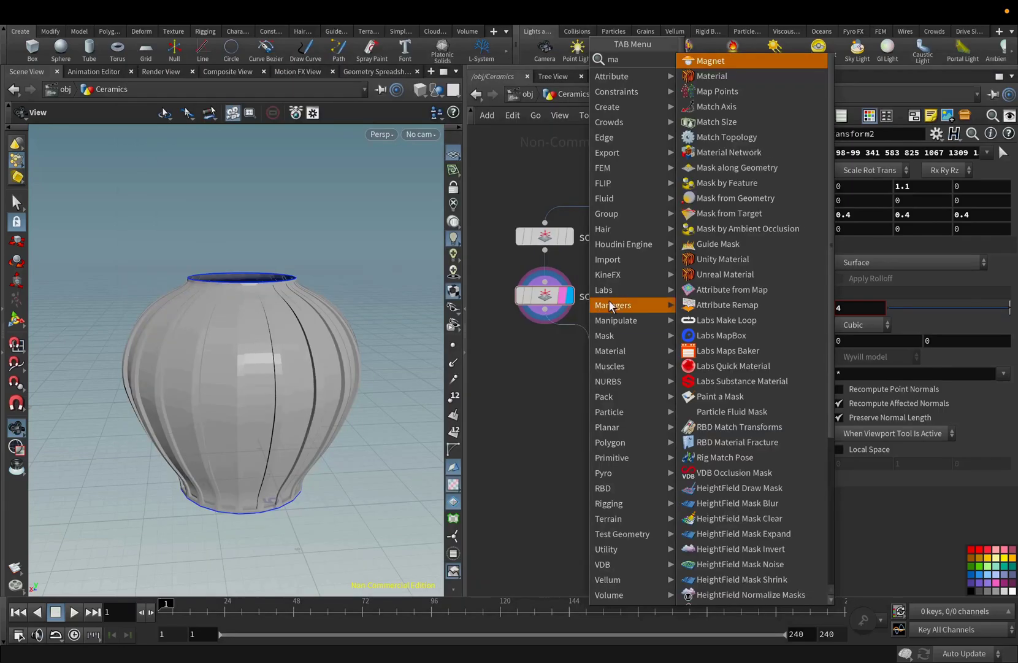
pyautogui.click(705, 122)
pyautogui.click(561, 355)
pyautogui.moveTo(314, 368); pyautogui.dragTo(272, 348)
pyautogui.click(850, 330)
pyautogui.click(851, 345)
pyautogui.moveTo(347, 368); pyautogui.dragTo(364, 289)
# Switch the viewport to the Front view of the vessel
pyautogui.click(382, 134)
pyautogui.moveTo(386, 165)
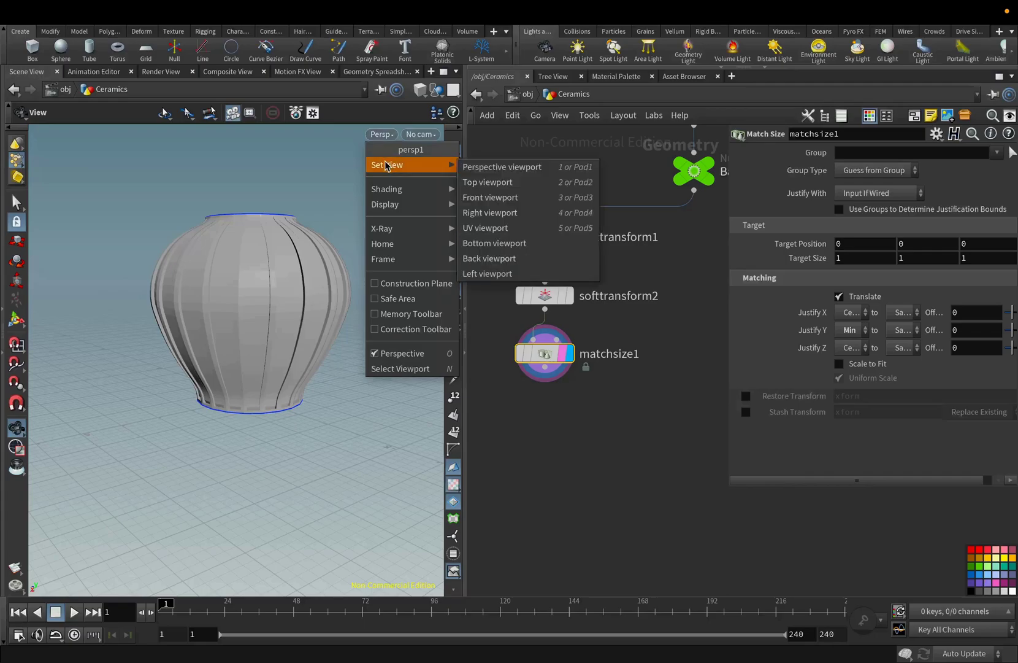
pyautogui.click(482, 196)
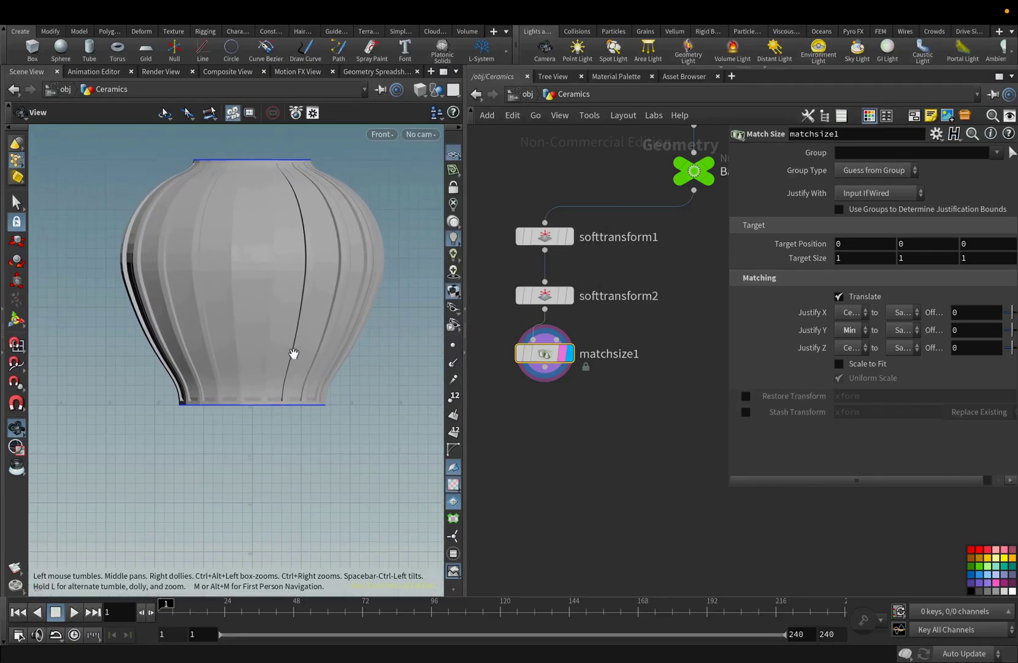
pyautogui.scroll(1, 271, 329)
# Add a PolyFill node after matchsize1 and assign the vessel's bottom edges as its boundary group
pyautogui.moveTo(559, 384); pyautogui.dragTo(588, 295, button='middle')
pyautogui.moveTo(574, 278); pyautogui.dragTo(621, 348)
pyautogui.write('pol')
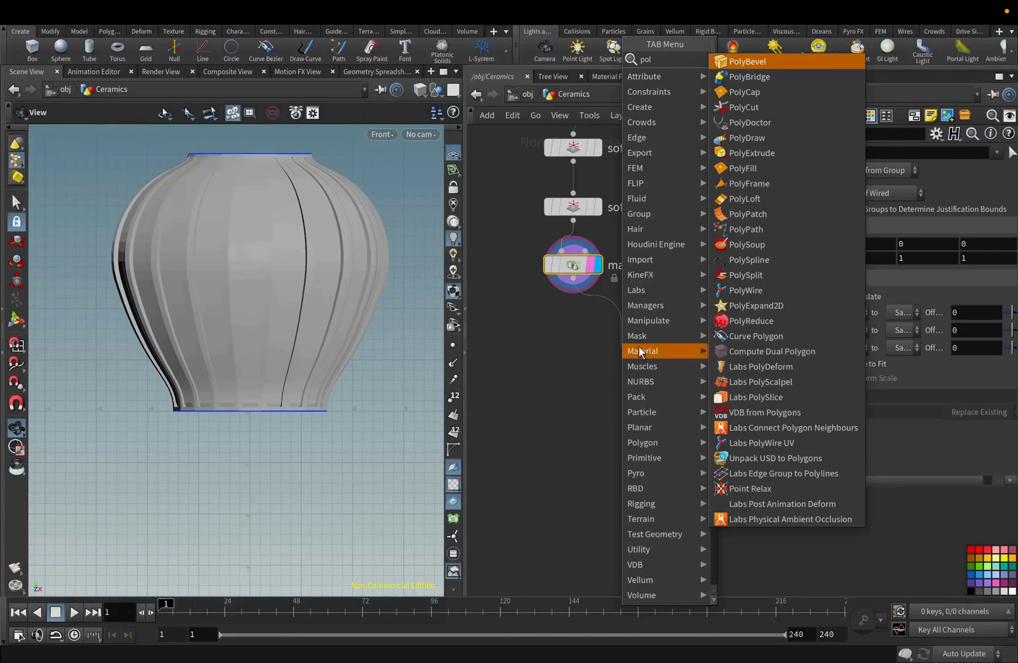
pyautogui.click(734, 170)
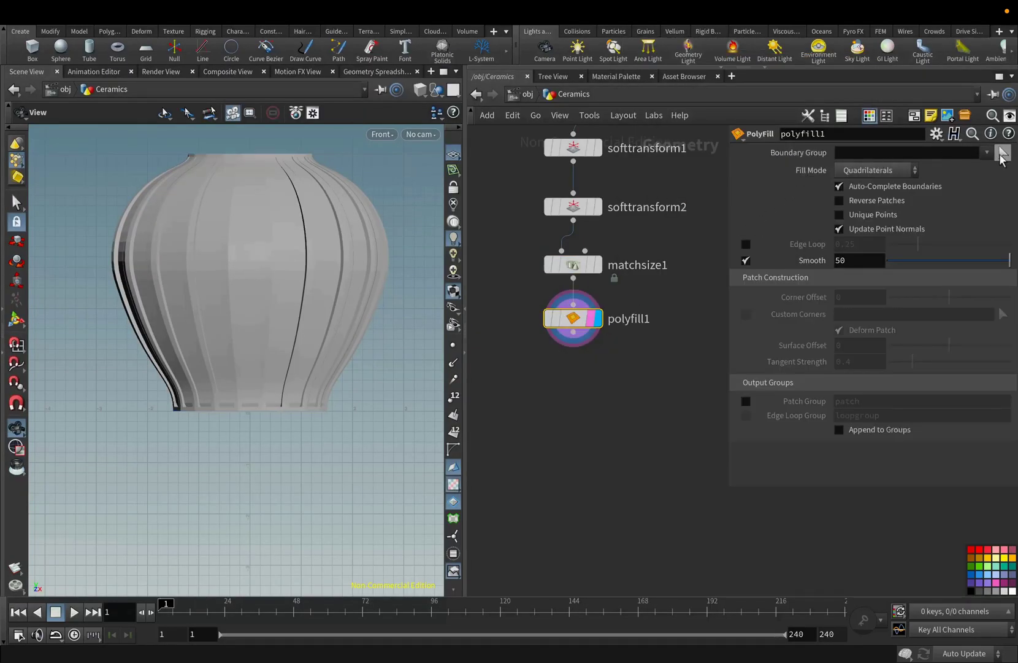
pyautogui.click(1002, 153)
pyautogui.moveTo(149, 468); pyautogui.dragTo(356, 410)
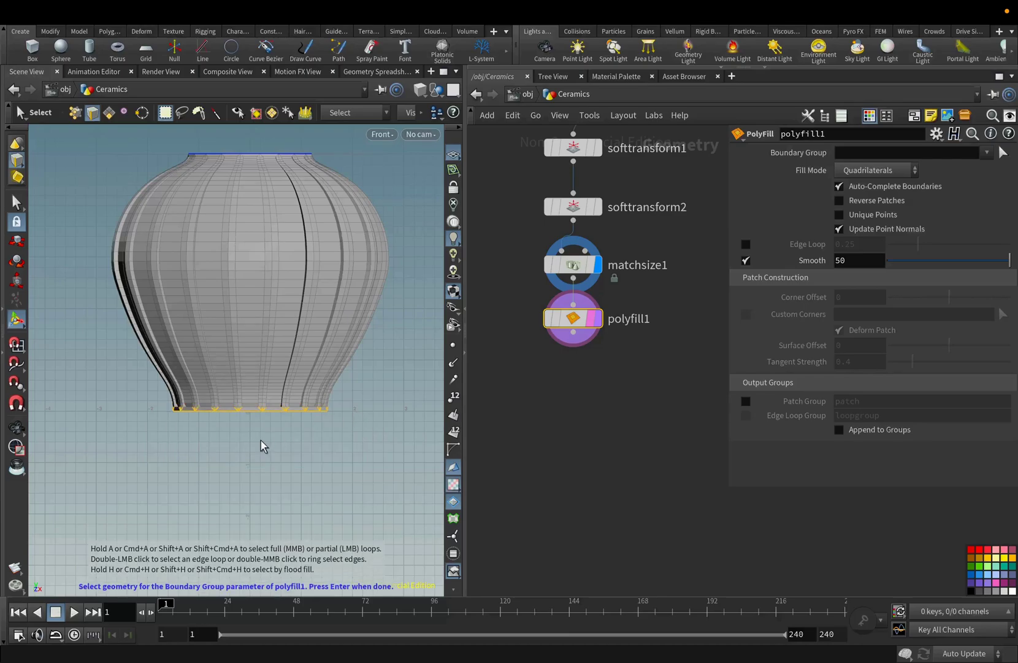
pyautogui.press('Return')
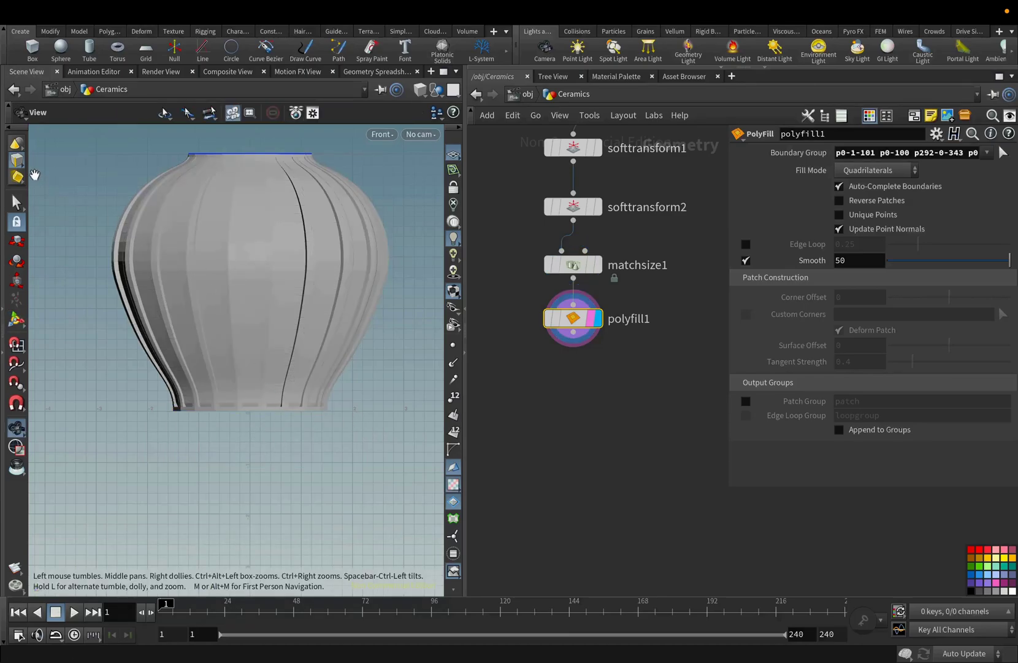
# Return to the perspective view and examine the filled base from below
pyautogui.click(381, 134)
pyautogui.moveTo(408, 163)
pyautogui.click(487, 165)
pyautogui.moveTo(303, 294); pyautogui.dragTo(235, 331)
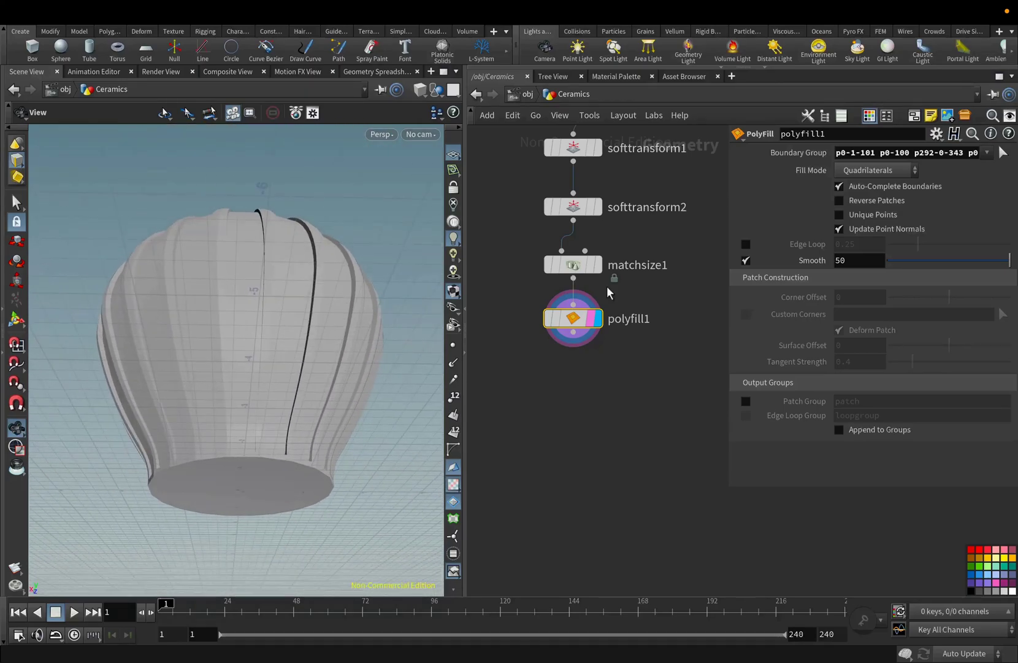
pyautogui.click(619, 360)
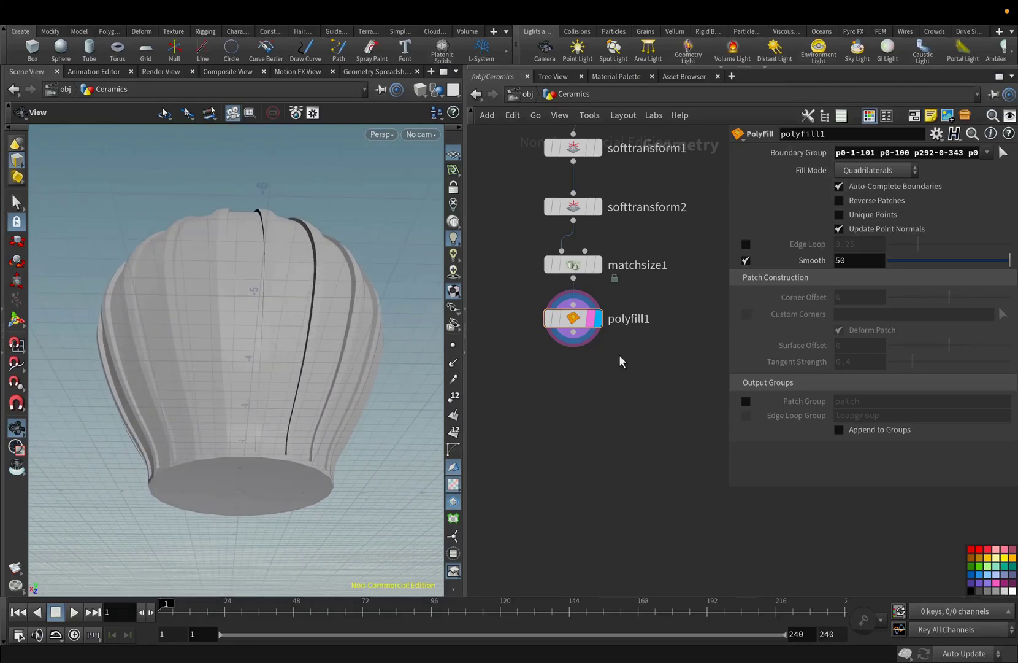
# Enable the patch output group on polyfill1 and set its fill mode to Single Polygon
pyautogui.click(745, 400)
pyautogui.click(857, 171)
pyautogui.click(865, 185)
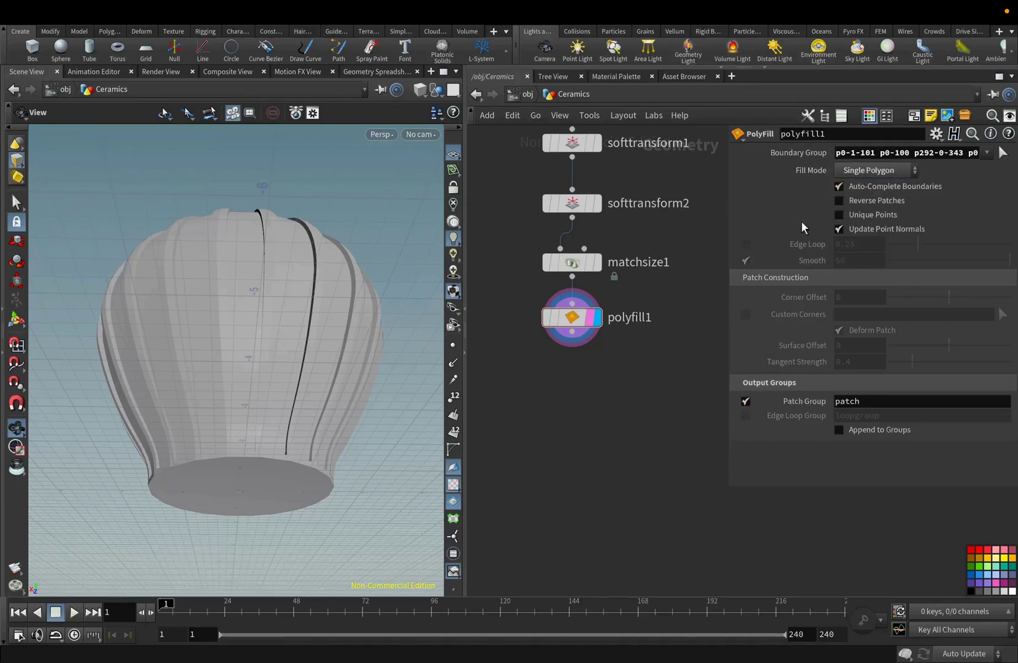
# Display the wireframe over the shaded vessel and save the scene
pyautogui.click(421, 90)
pyautogui.click(427, 238)
pyautogui.moveTo(306, 242)
pyautogui.mouseDown()
pyautogui.moveTo(304, 278)
pyautogui.moveTo(309, 268)
pyautogui.moveTo(294, 295)
pyautogui.mouseUp()
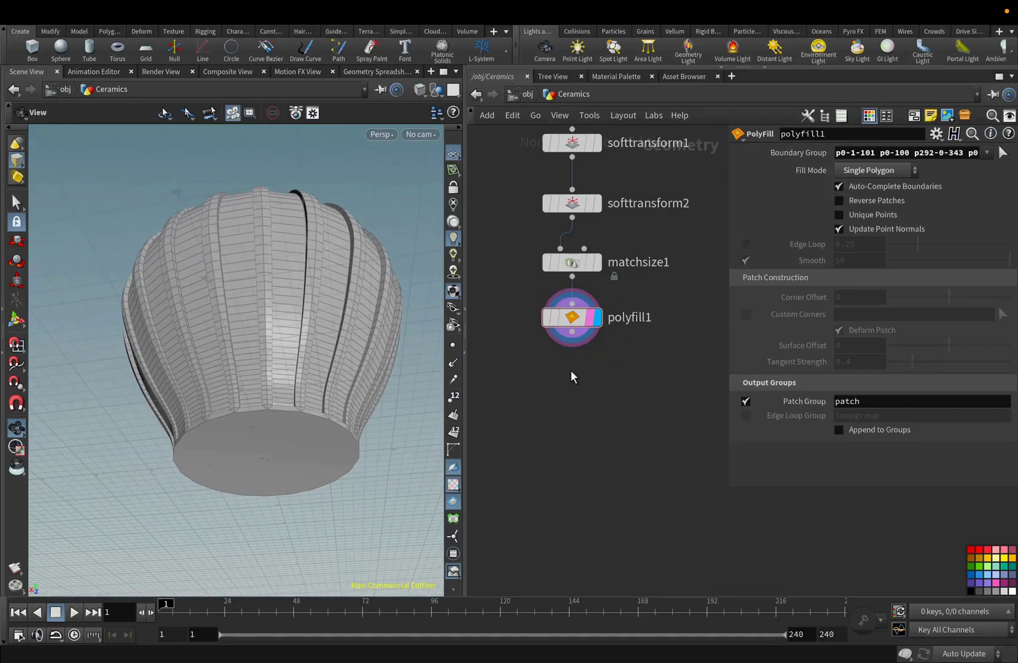
pyautogui.hotkey('ctrl', 's')
# Add a PolyExtrude node after polyfill1 and set its group to patch
pyautogui.click(574, 402)
pyautogui.scroll(-1, 574, 395)
pyautogui.click(576, 354)
pyautogui.press('Tab')
pyautogui.write('pol')
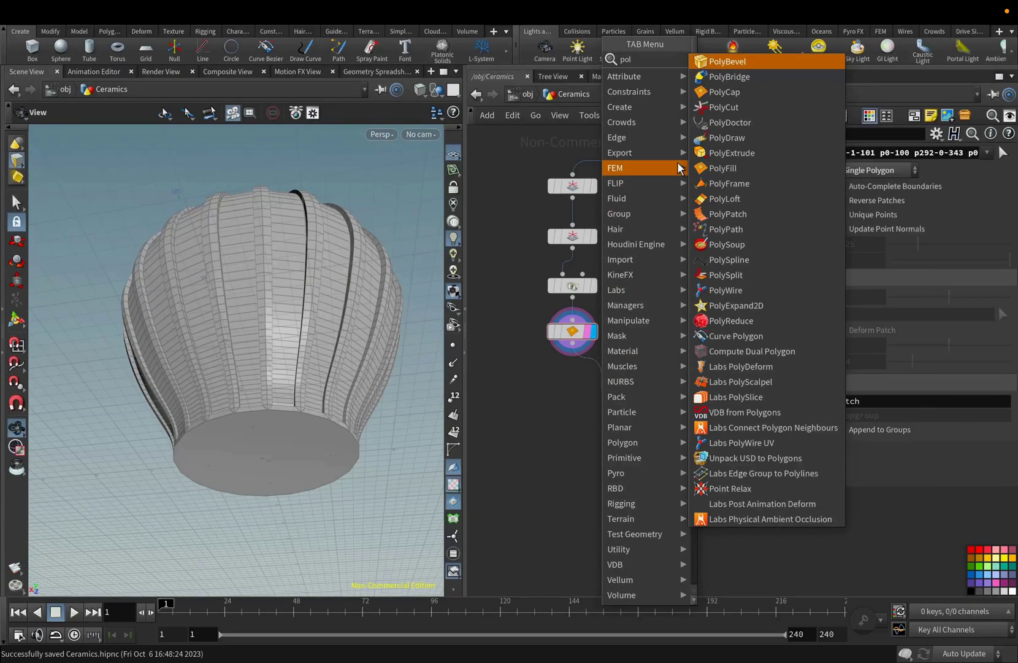
pyautogui.click(716, 153)
pyautogui.click(977, 152)
pyautogui.click(939, 184)
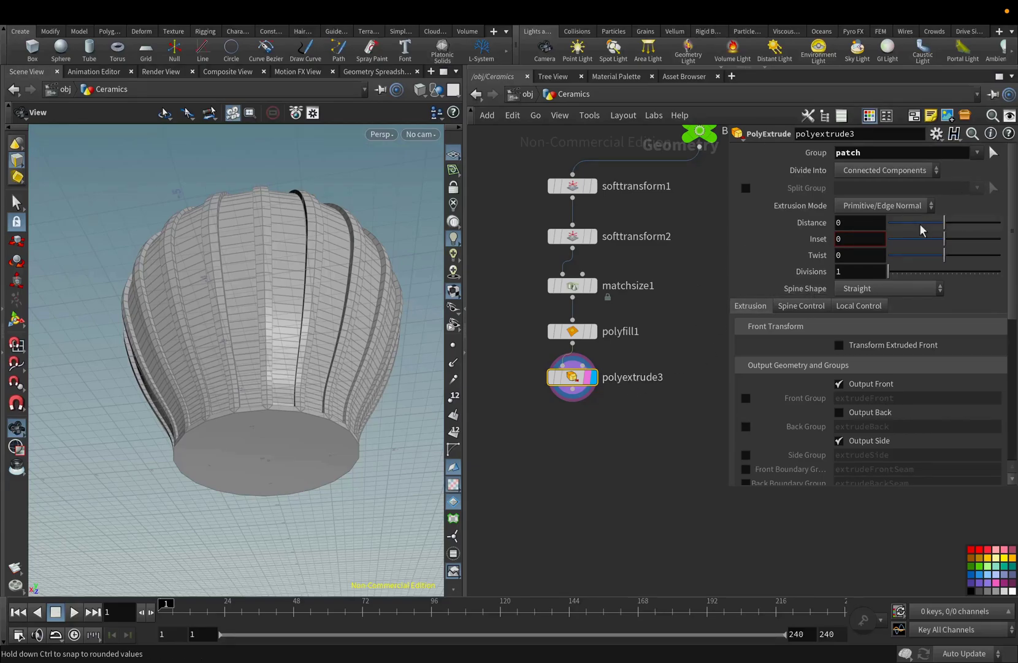
# Extrude the base patch with distance 0.052, inset 0.052 and 4 divisions
pyautogui.click(855, 243)
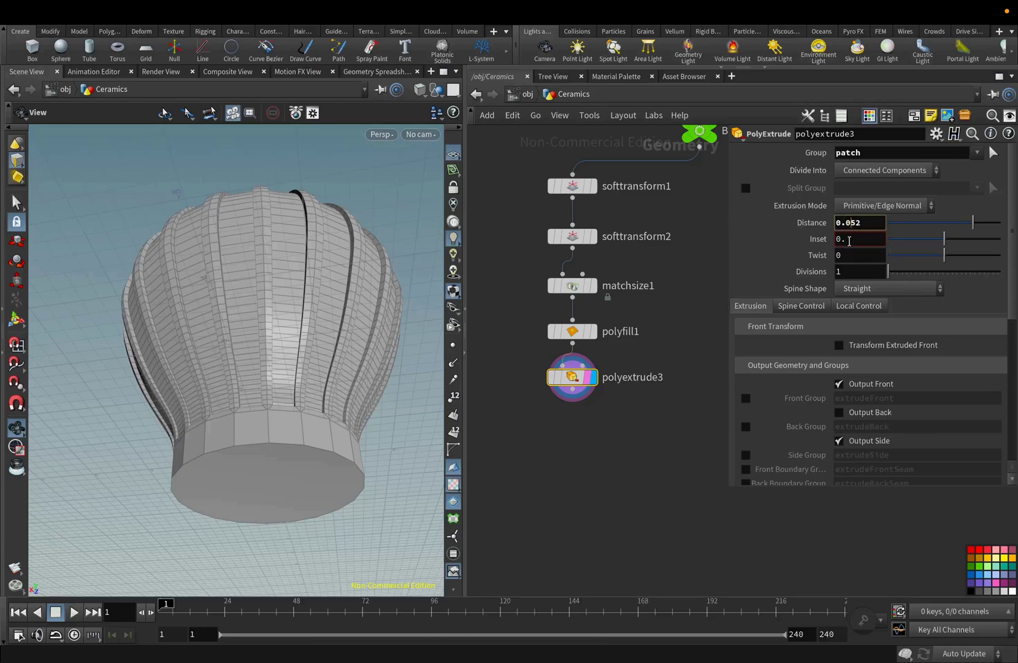
pyautogui.press('Return')
pyautogui.moveTo(891, 274); pyautogui.dragTo(899, 279)
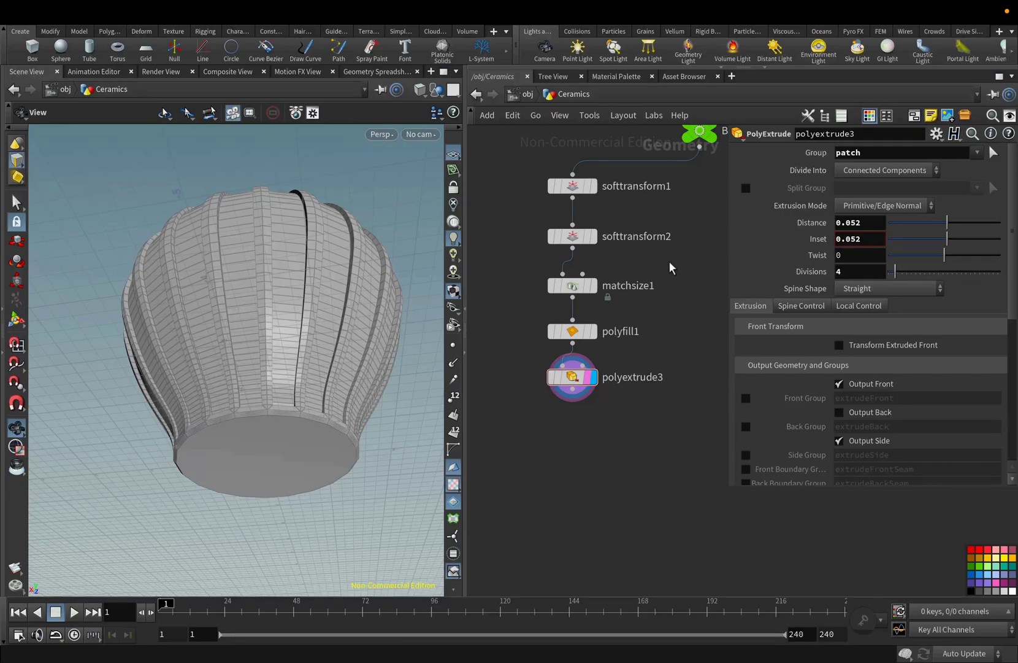
# Add a Fuse node after polyextrude3
pyautogui.click(573, 389)
pyautogui.press('Tab')
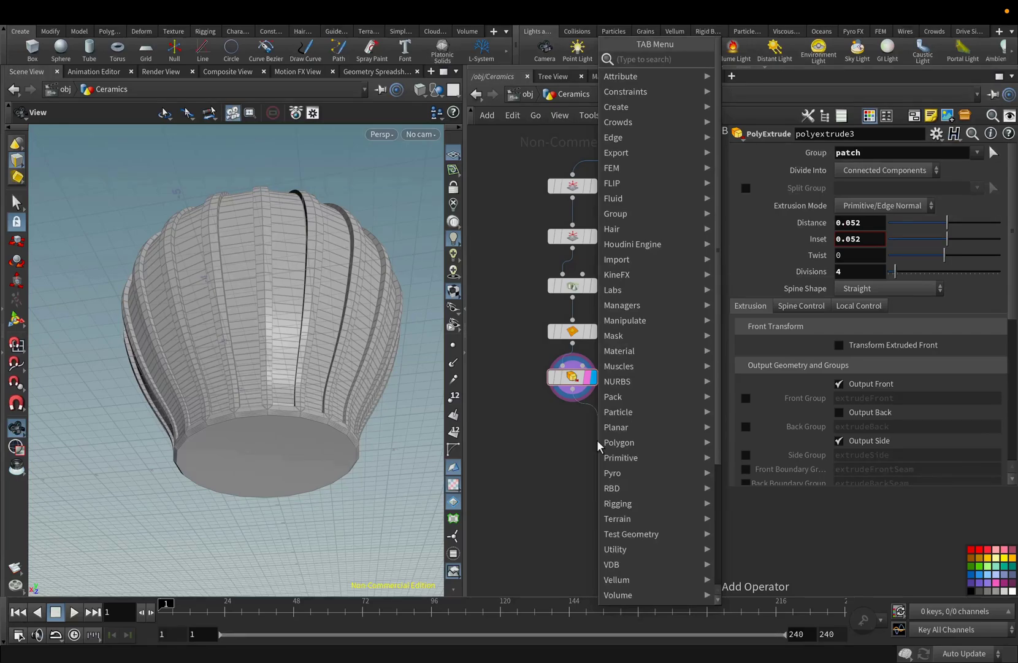
pyautogui.write('fu')
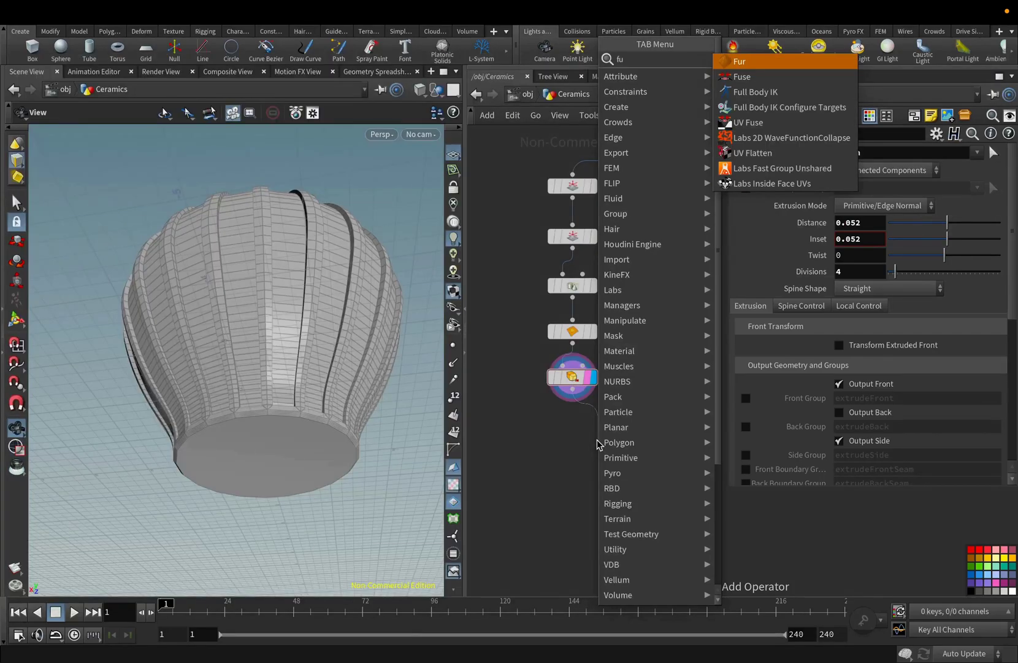
pyautogui.press('Down')
pyautogui.press('Return')
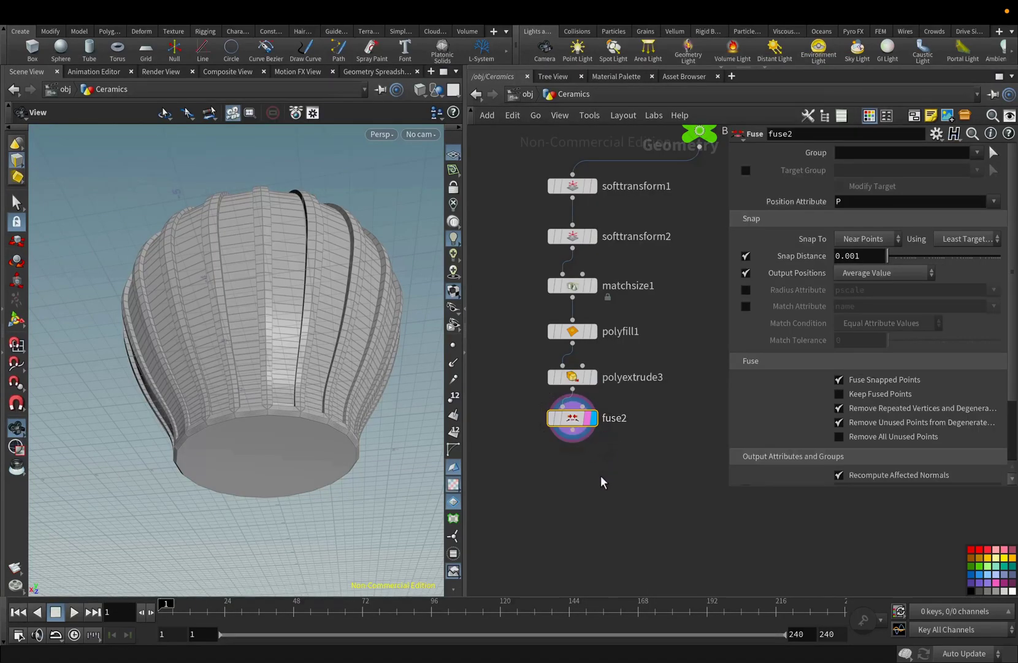
pyautogui.scroll(4, 596, 477)
pyautogui.scroll(-3, 595, 478)
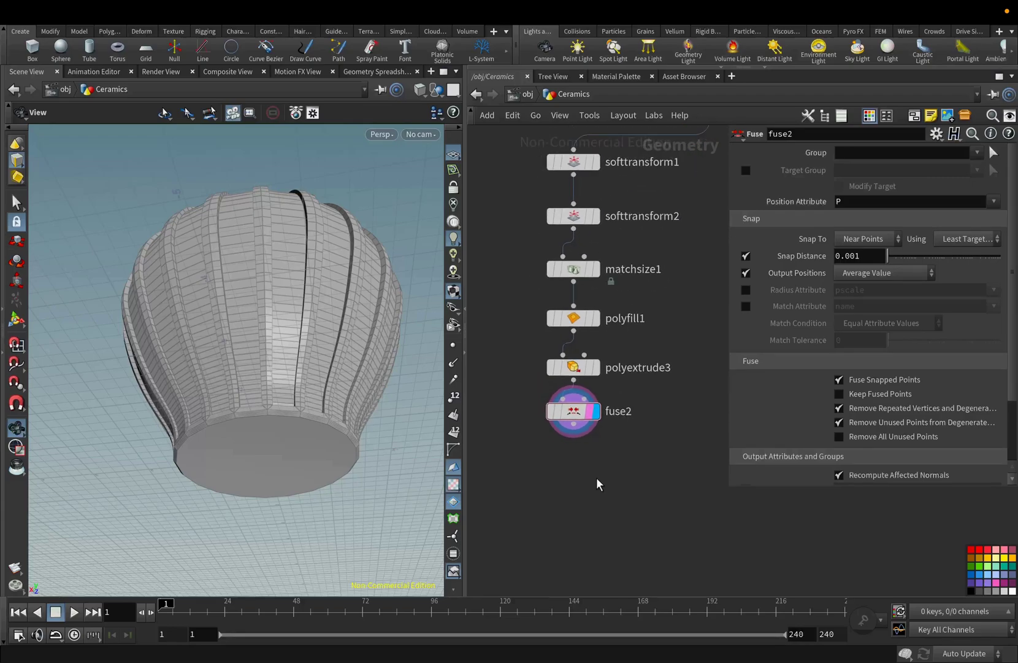
# Add a Twist node after fuse2
pyautogui.click(574, 427)
pyautogui.press('Tab')
pyautogui.write('tw')
pyautogui.press('Return')
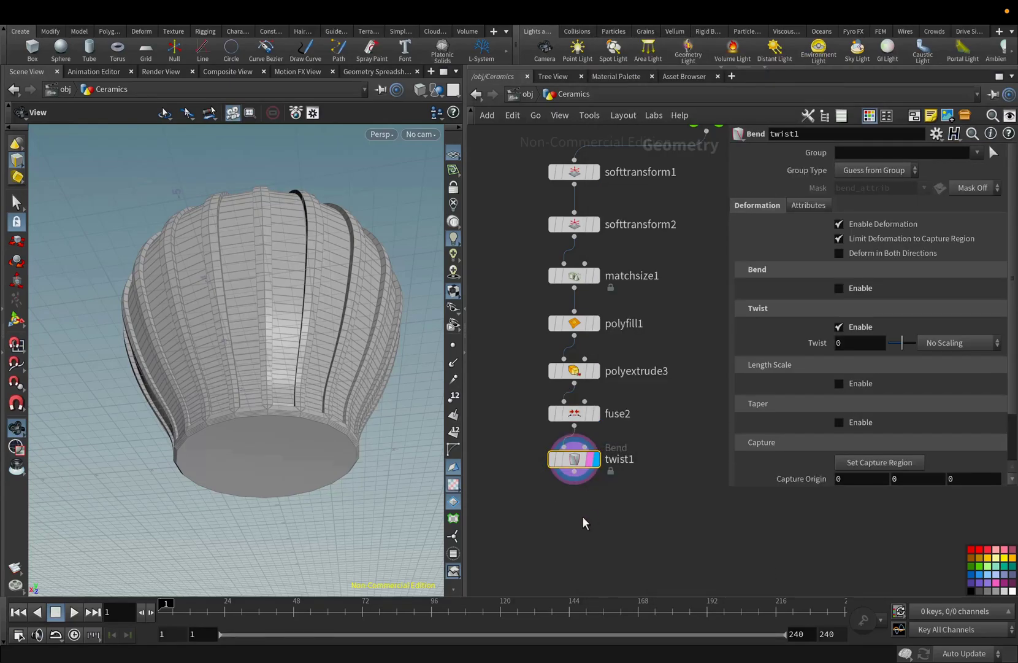
# Set the capture length of the twist1 node to 5
pyautogui.scroll(3, 581, 473)
pyautogui.scroll(1, 564, 458)
pyautogui.moveTo(564, 455); pyautogui.dragTo(574, 364, button='middle')
pyautogui.scroll(-3, 838, 405)
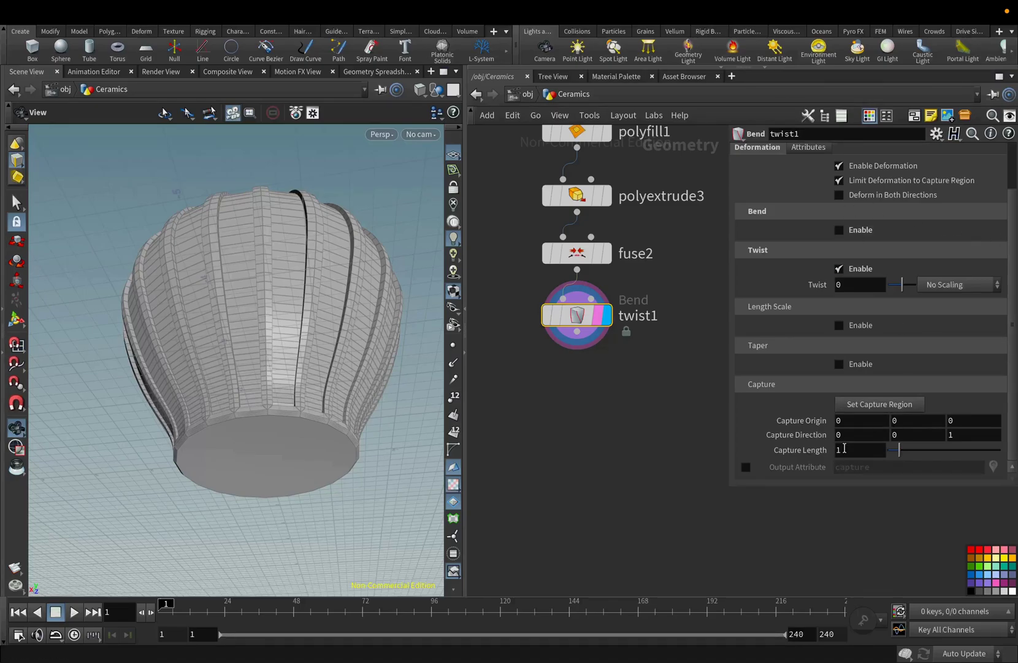
pyautogui.moveTo(205, 406); pyautogui.dragTo(205, 480)
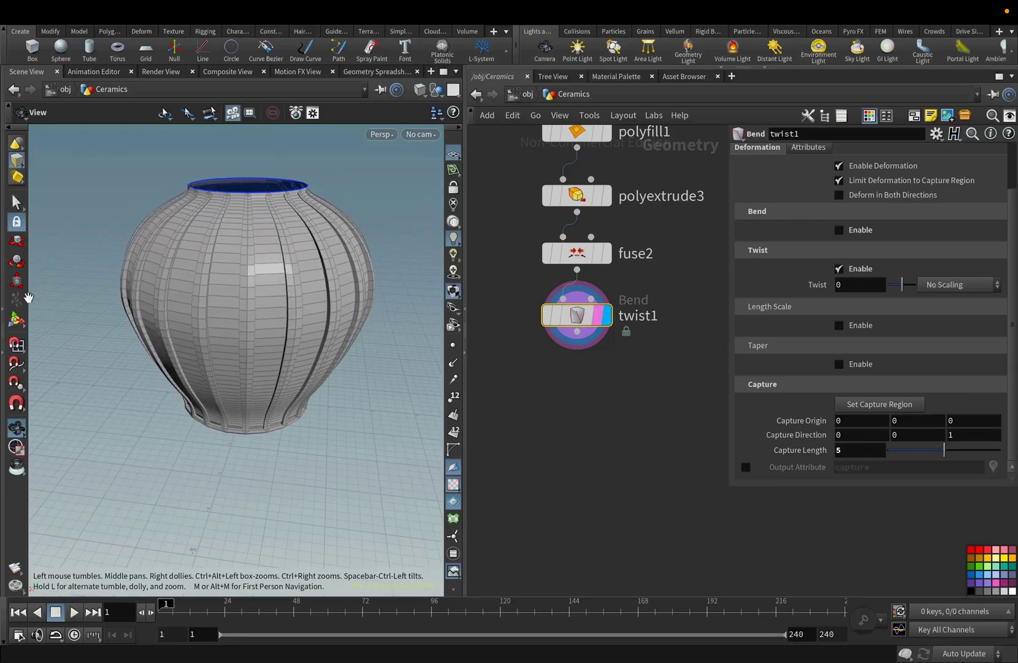
# Set the capture direction of twist1 to 0, 1, 0 and its twist to 127
pyautogui.click(16, 321)
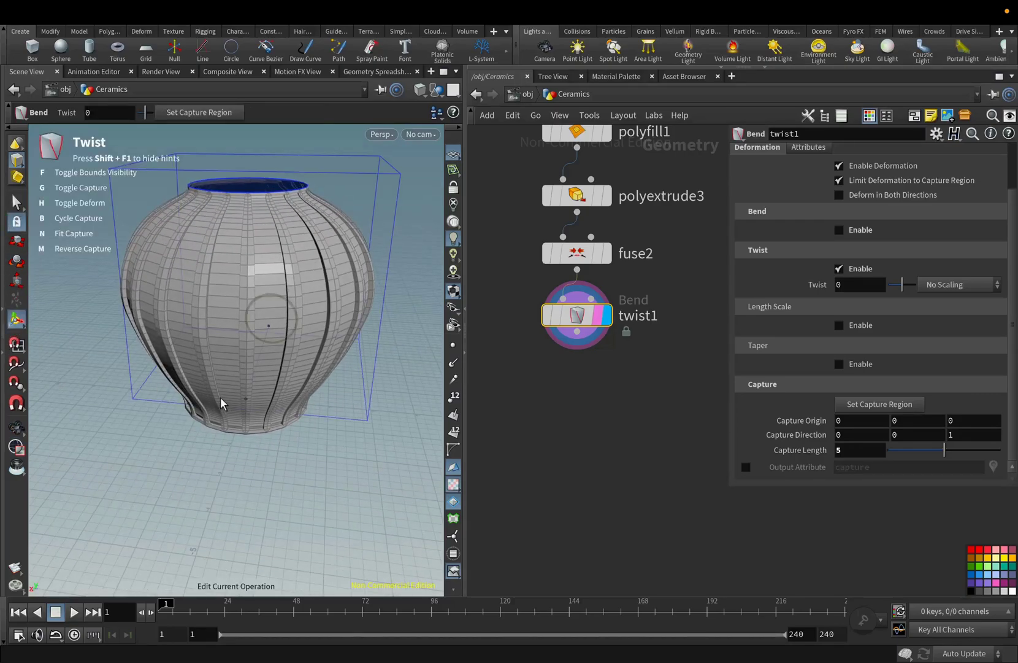
pyautogui.moveTo(642, 455); pyautogui.dragTo(650, 451, button='middle')
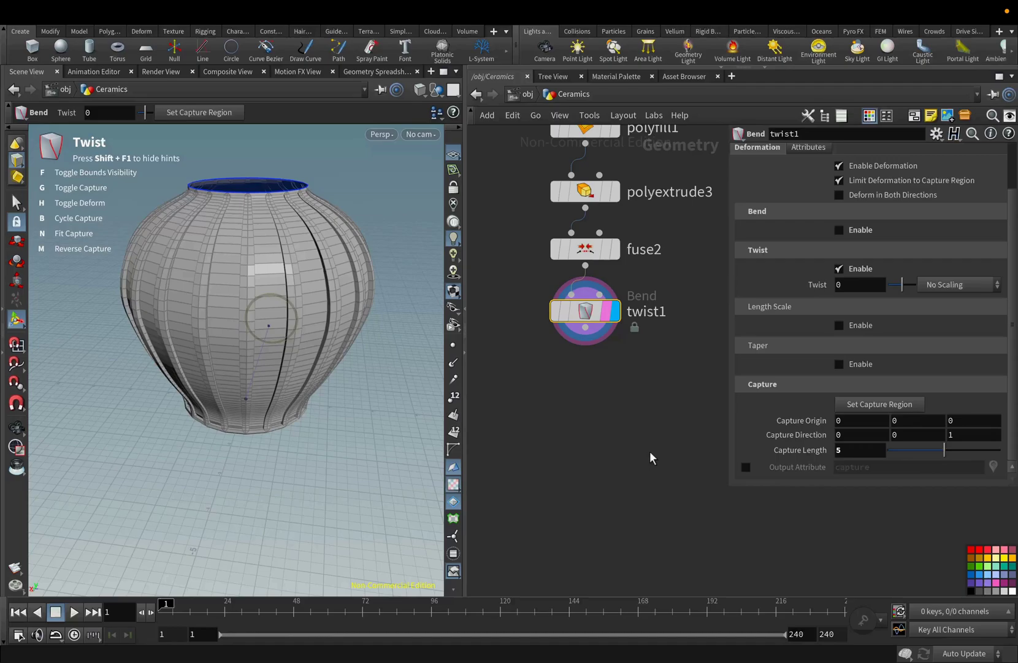
pyautogui.click(901, 435)
pyautogui.write('1')
pyautogui.press('Return')
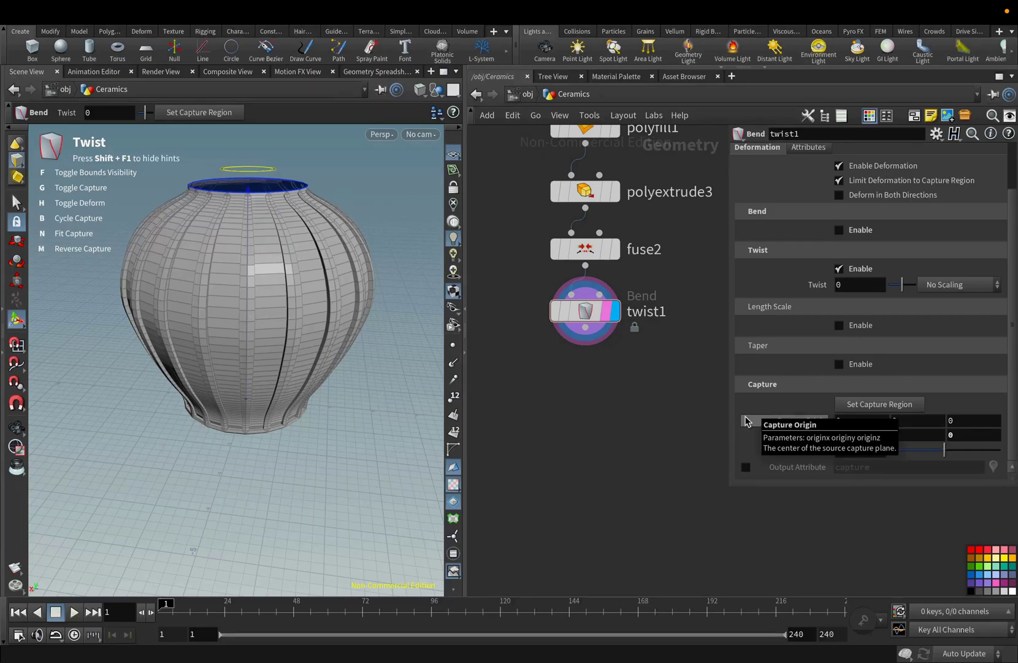
pyautogui.write('127')
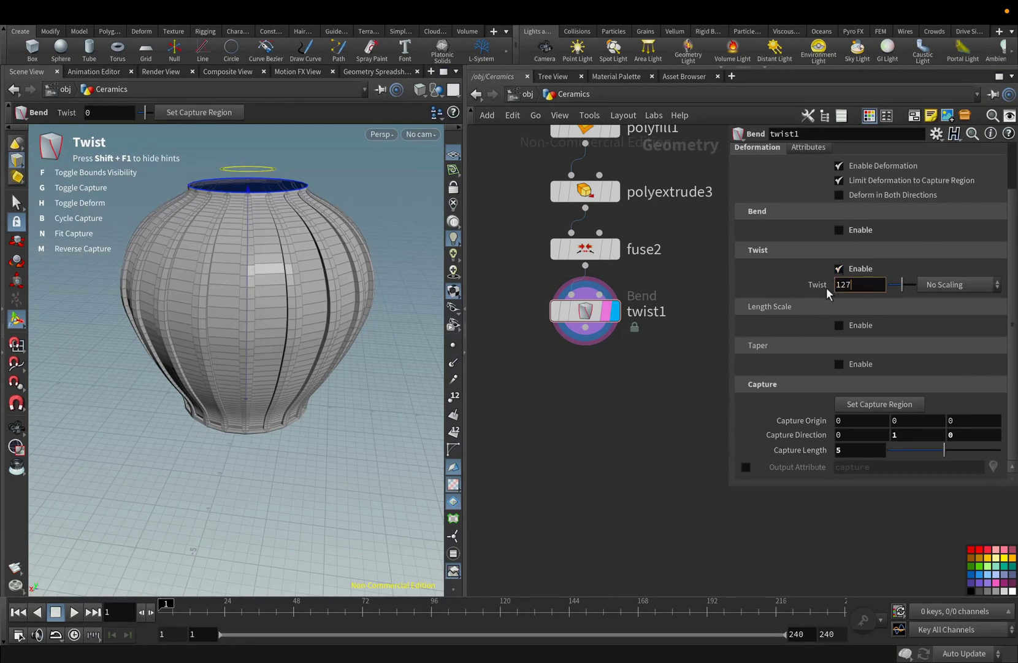
pyautogui.press('Return')
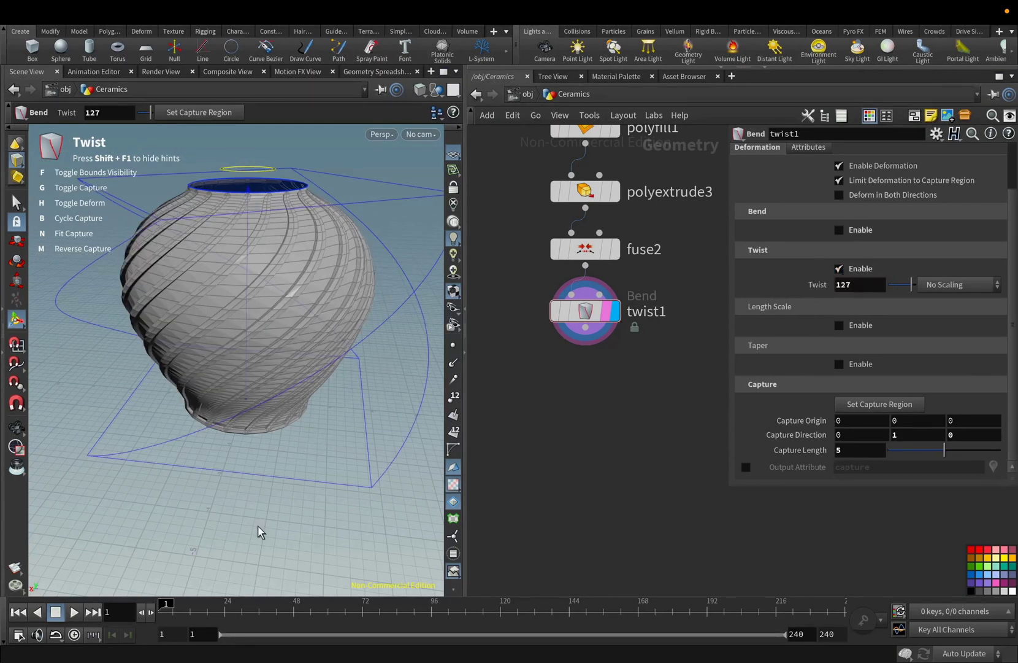
# Shade the twisted vessel without its wireframe overlay and examine the grooves from the rim to the base
pyautogui.click(16, 428)
pyautogui.moveTo(141, 436); pyautogui.dragTo(296, 436)
pyautogui.click(436, 112)
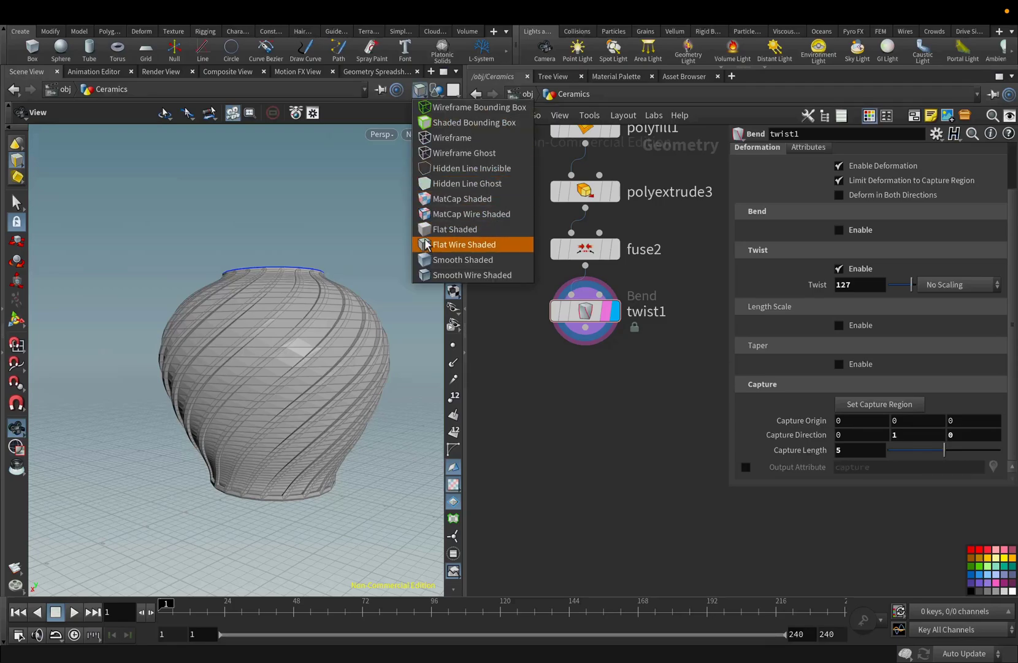
pyautogui.click(476, 242)
pyautogui.moveTo(234, 343)
pyautogui.mouseDown()
pyautogui.moveTo(262, 313)
pyautogui.moveTo(162, 362)
pyautogui.moveTo(182, 355)
pyautogui.moveTo(180, 343)
pyautogui.mouseUp()
pyautogui.scroll(5, 184, 340)
pyautogui.scroll(-2, 183, 340)
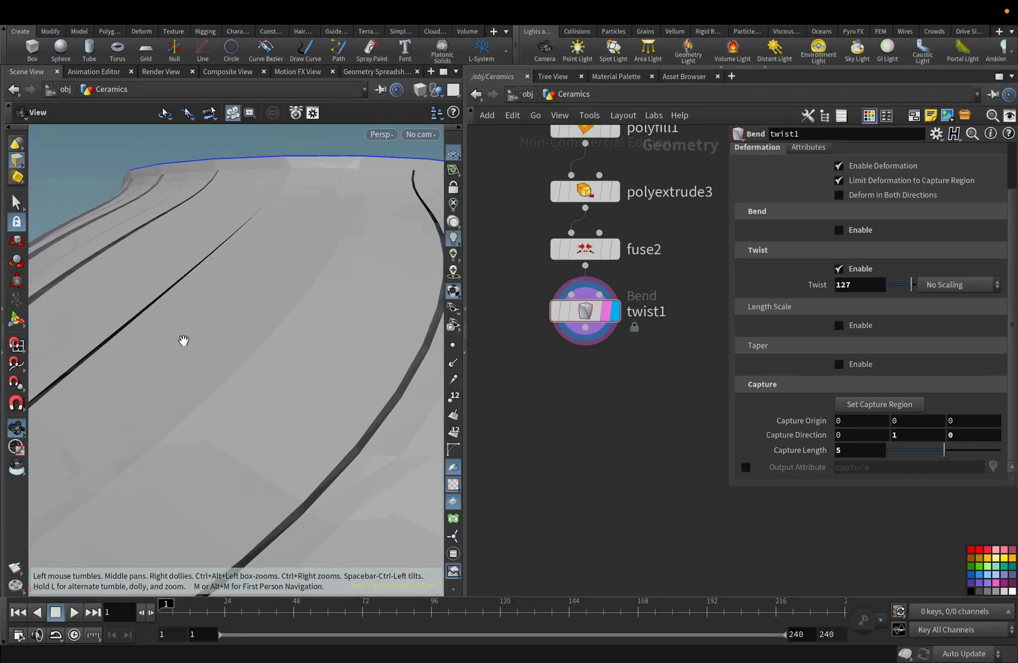
pyautogui.scroll(-8, 183, 340)
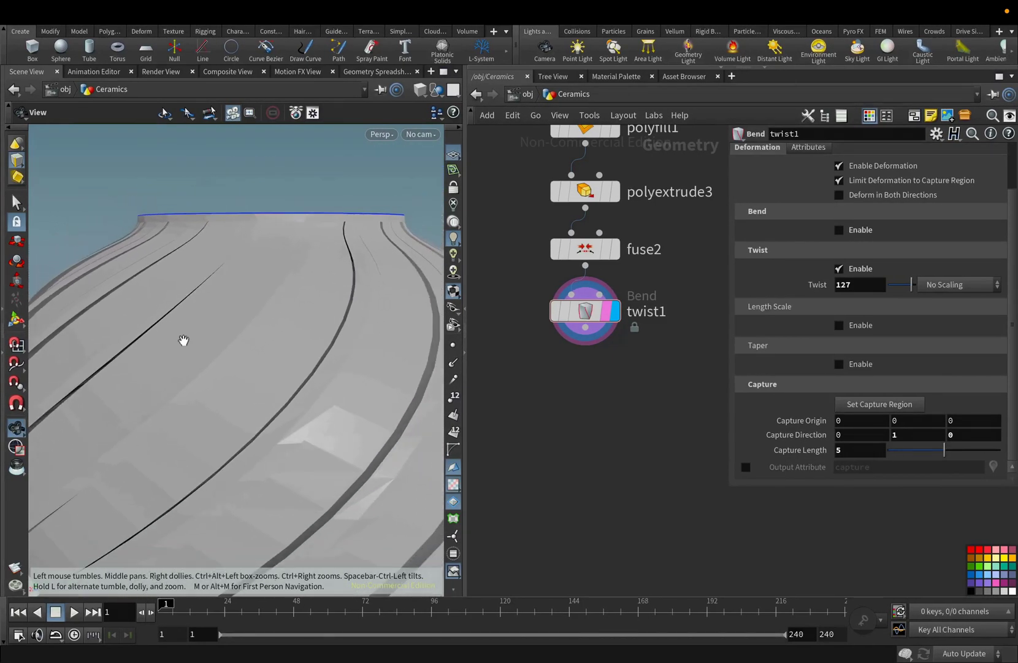
pyautogui.moveTo(183, 330); pyautogui.dragTo(164, 341)
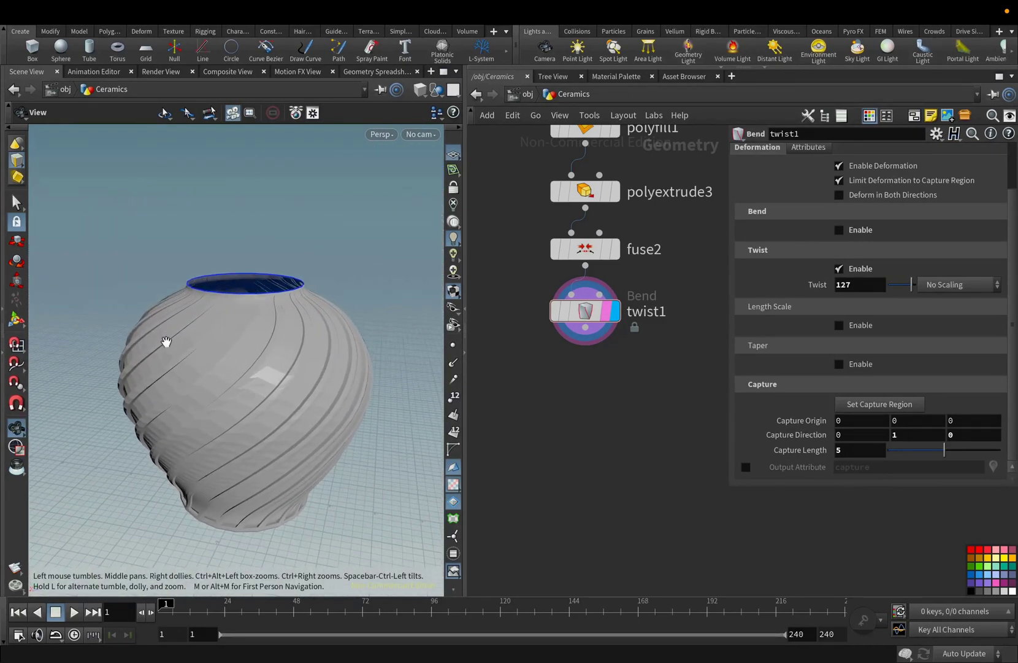
# Add a Null node directly below twist1, connected to its output
pyautogui.click(585, 327)
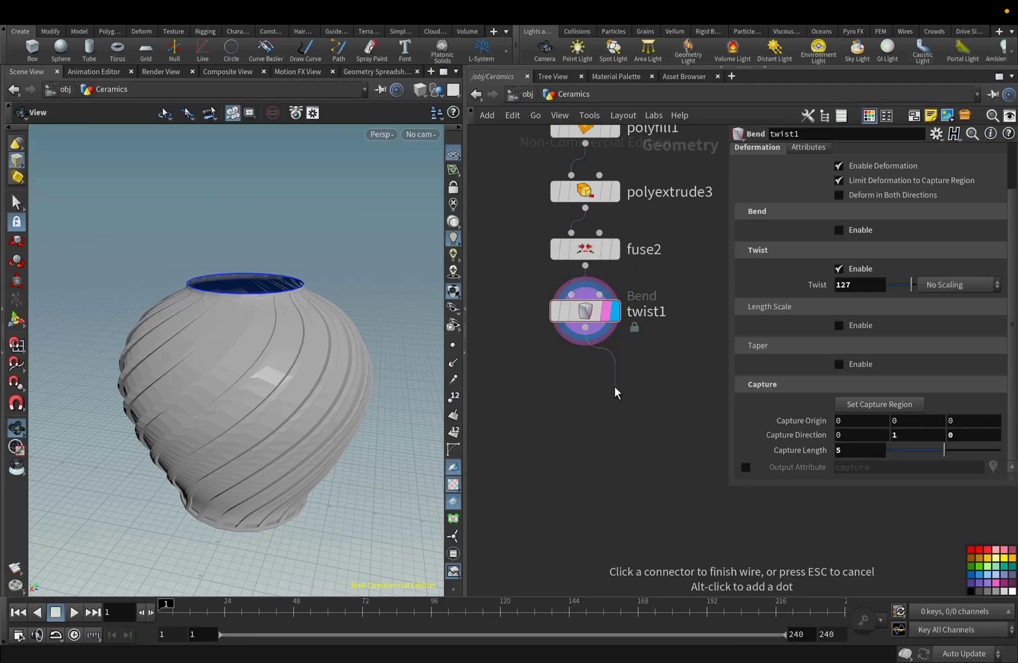
pyautogui.press('Tab')
pyautogui.write('nu')
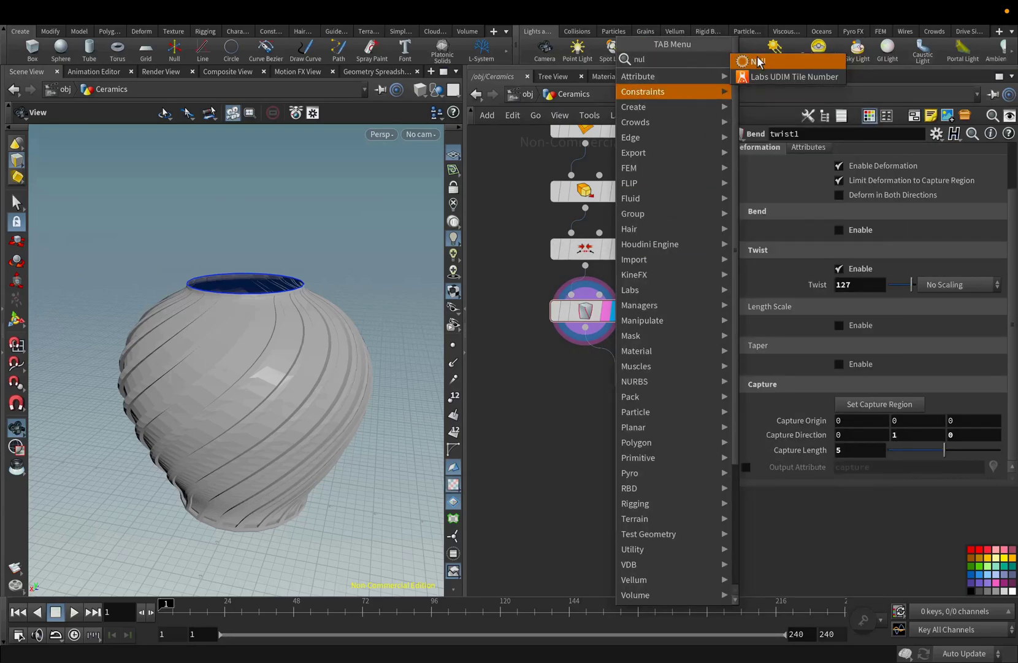
pyautogui.press('Return')
pyautogui.click(611, 393)
pyautogui.moveTo(611, 393); pyautogui.dragTo(582, 381)
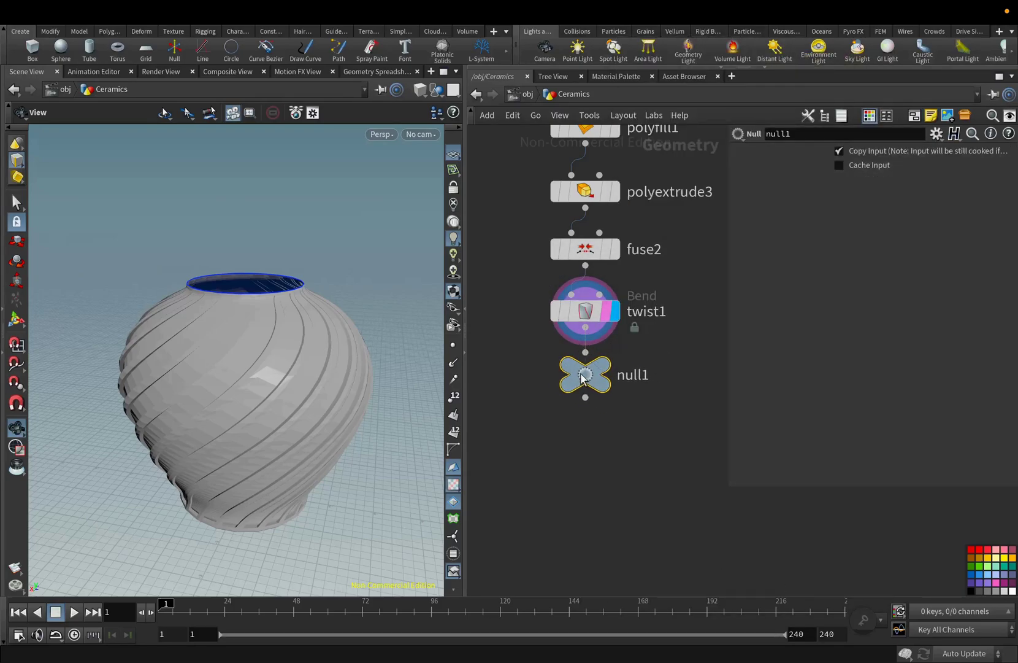
# Make the null node the displayed one, colour it green and rename it Basic_Shape
pyautogui.click(603, 368)
pyautogui.click(980, 566)
pyautogui.doubleClick(630, 379)
pyautogui.doubleClick(630, 378)
pyautogui.write('Basic_Shape')
pyautogui.press('Return')
pyautogui.scroll(-4, 628, 433)
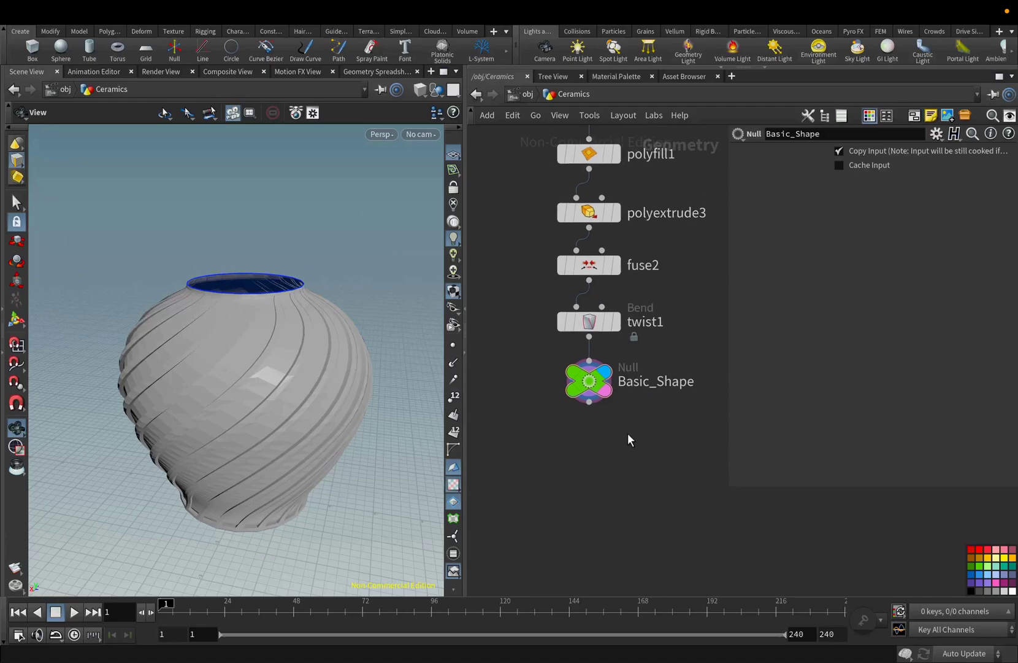
# Align the vessel's nodes inside a network box and add a Subdivide node with depth 2 after Basic_Shape
pyautogui.moveTo(571, 170); pyautogui.dragTo(626, 456)
pyautogui.press('a')
pyautogui.moveTo(604, 321); pyautogui.dragTo(604, 393)
pyautogui.moveTo(607, 330); pyautogui.dragTo(585, 190)
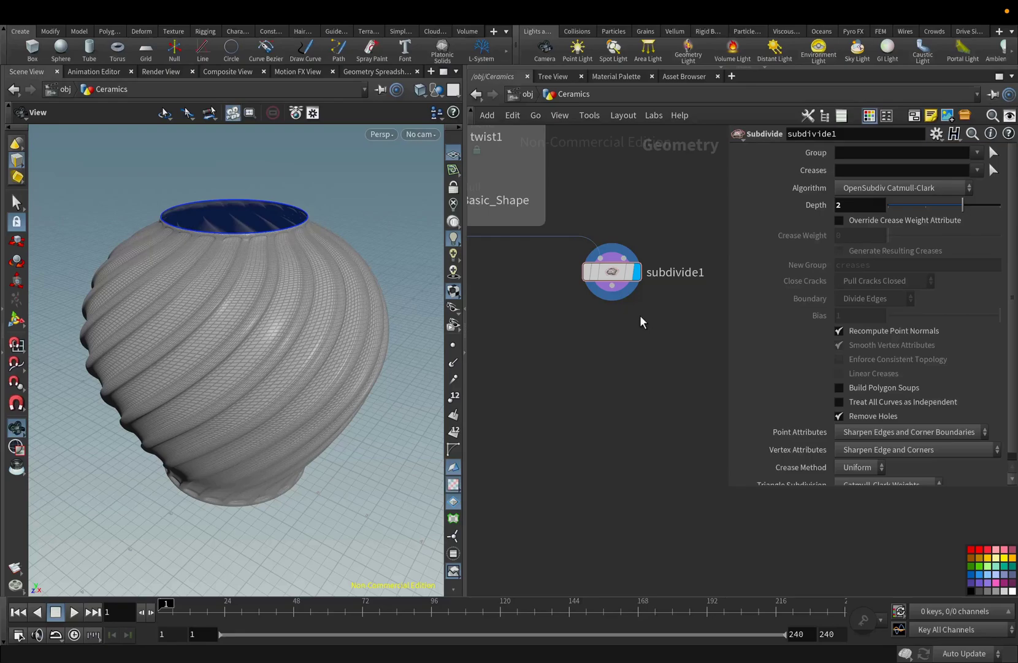
# Add a Point VOP node after subdivide1 and enter its network
pyautogui.click(612, 285)
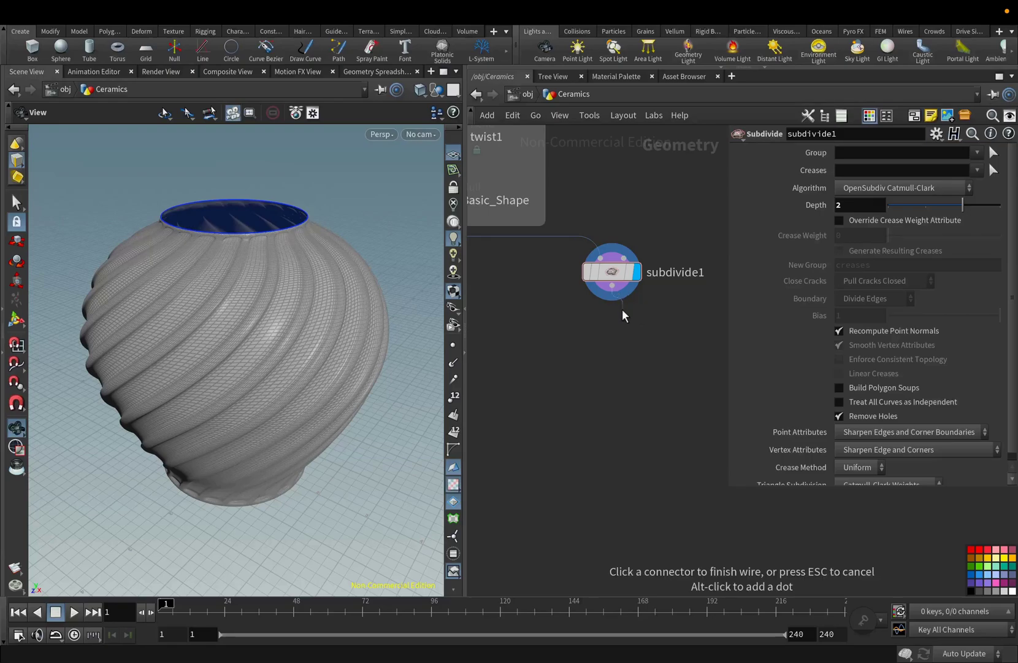
pyautogui.click(637, 324)
pyautogui.write('poi')
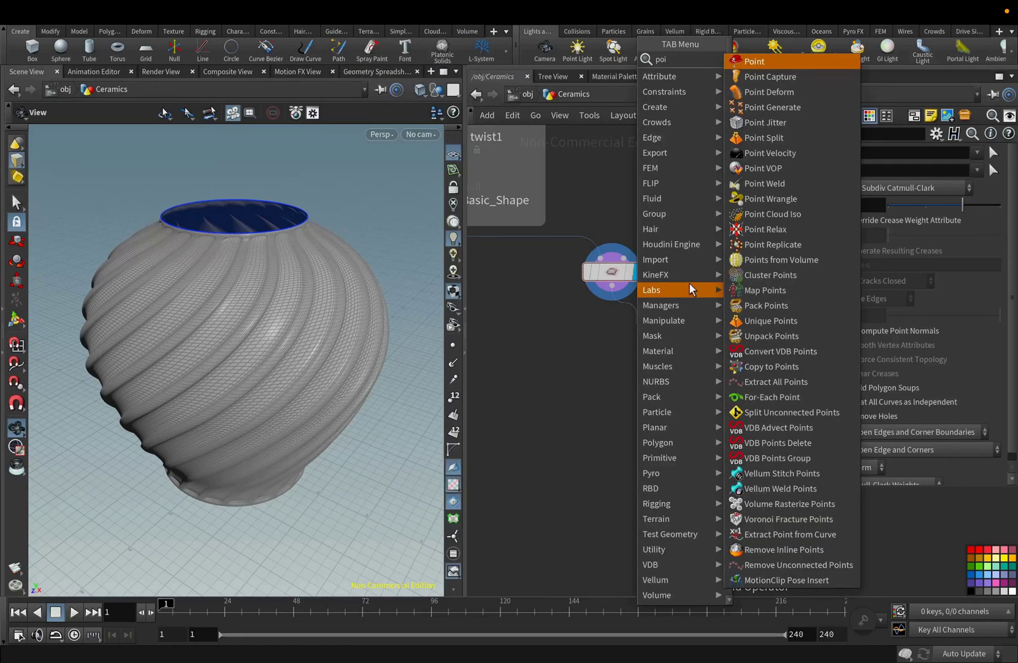
pyautogui.click(797, 170)
pyautogui.doubleClick(614, 332)
# Add a Turbulent Noise node, wiring the global P into its pos input and its noise output into Cd
pyautogui.moveTo(718, 253); pyautogui.dragTo(668, 272)
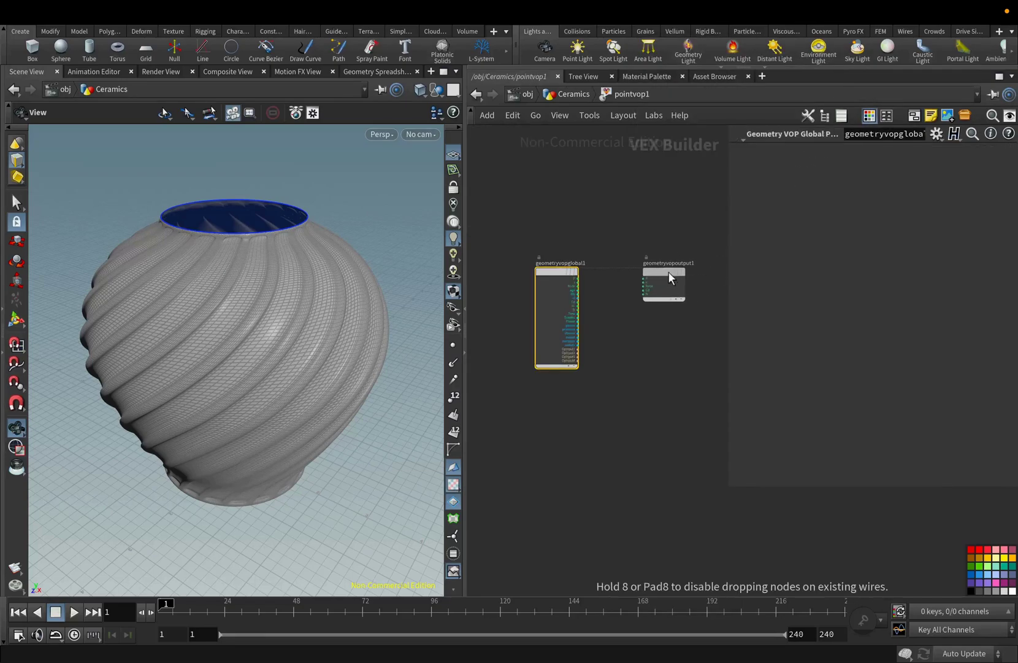
pyautogui.scroll(3, 617, 289)
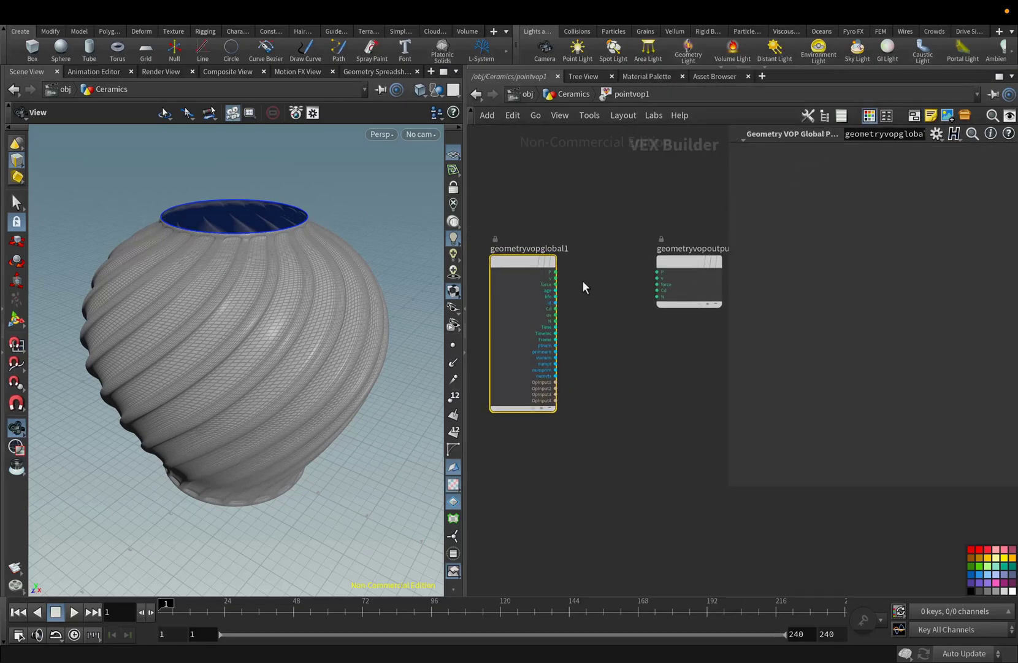
pyautogui.press('Tab')
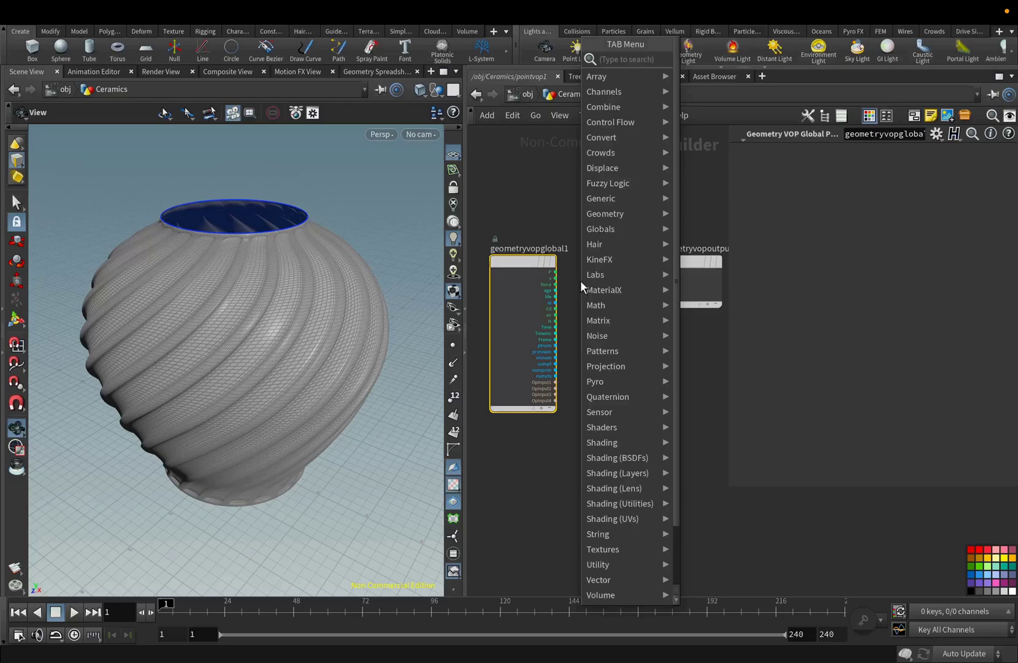
pyautogui.write('turb')
pyautogui.press('Return')
pyautogui.click(609, 261)
pyautogui.scroll(2, 537, 284)
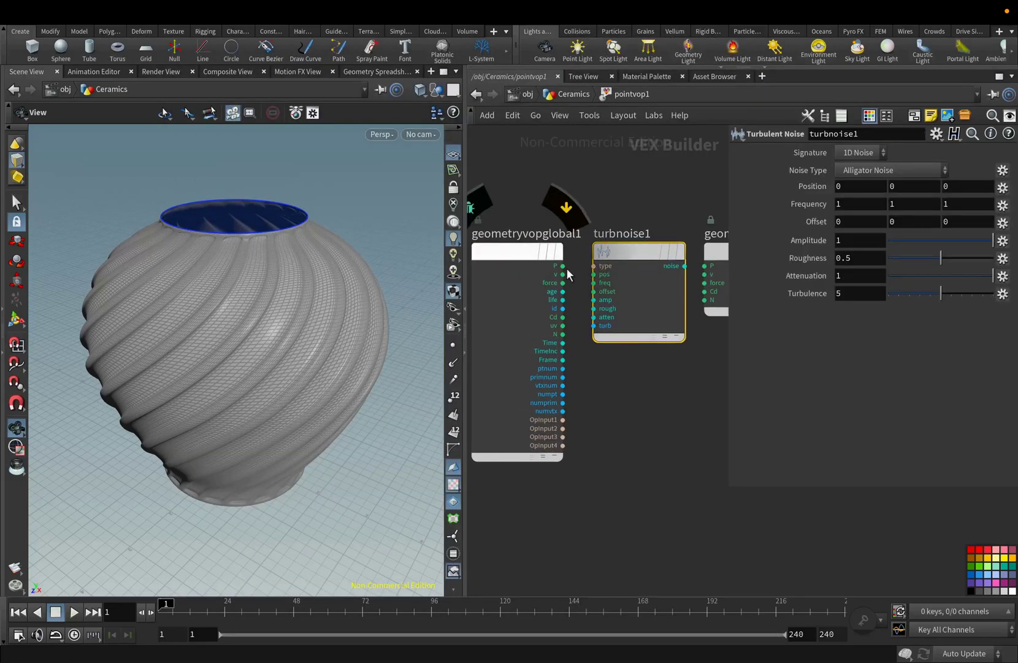
pyautogui.moveTo(562, 266); pyautogui.dragTo(594, 274)
pyautogui.moveTo(685, 265); pyautogui.dragTo(704, 291)
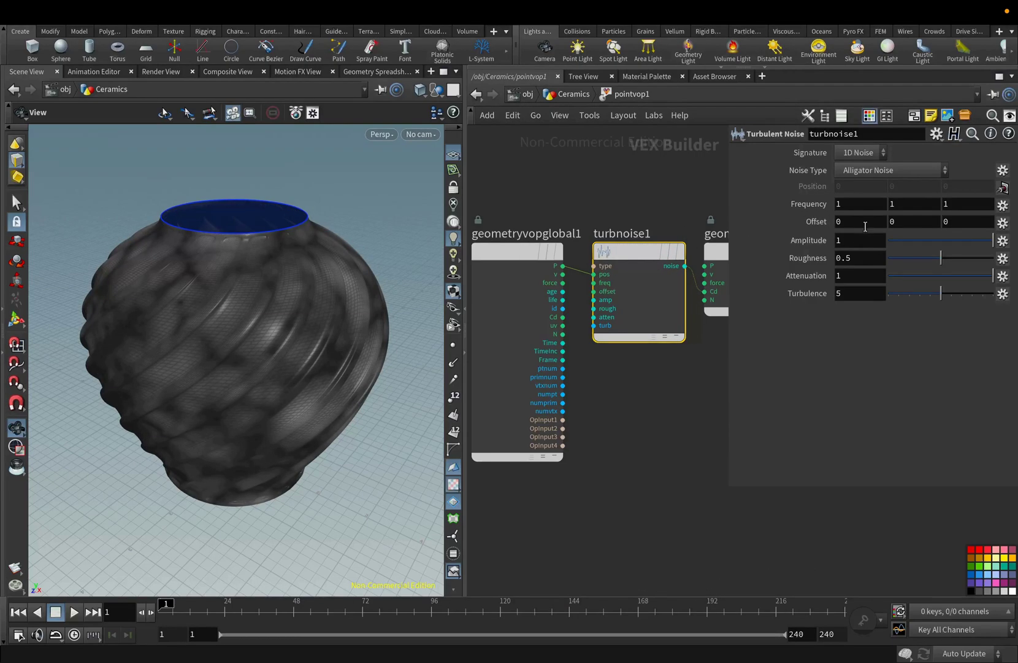
# Set the noise type to Original Perlin Noise with a frequency of -0.04, 0.3, 0.3
pyautogui.click(900, 169)
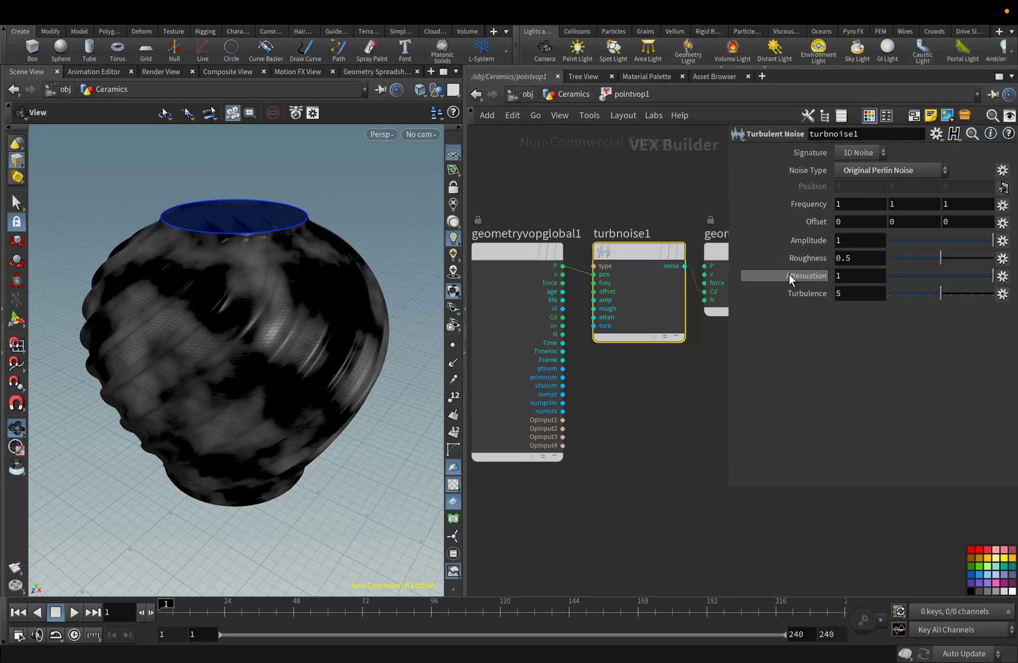
pyautogui.moveTo(824, 205); pyautogui.dragTo(719, 209, button='middle')
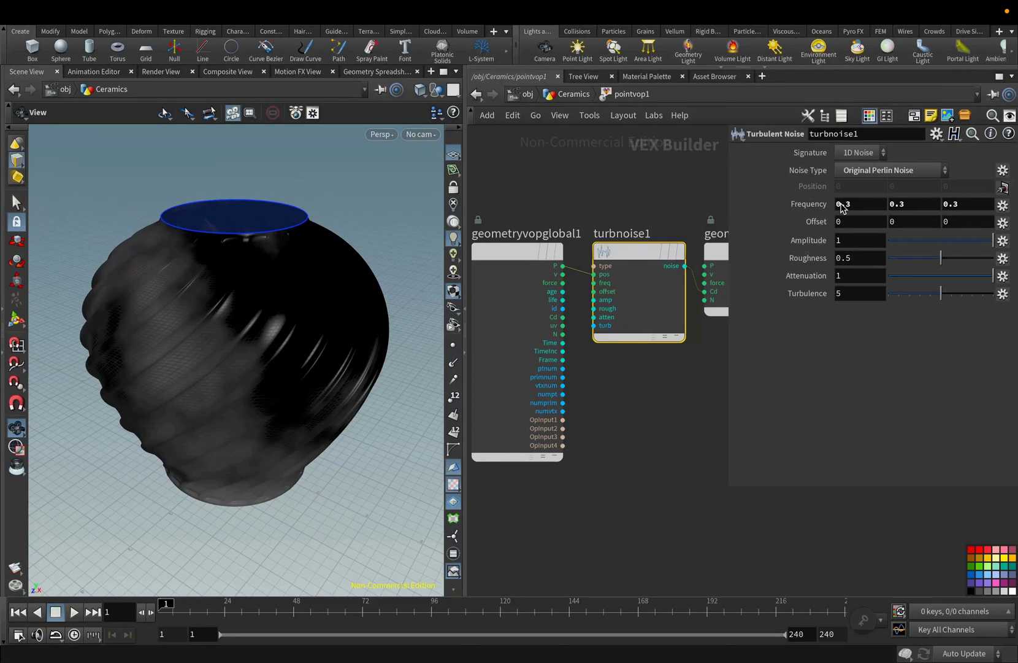
pyautogui.click(839, 205)
pyautogui.press('Return')
# Set the turbulent noise's amplitude to 19, roughness to -0.5 and turbulence to 27
pyautogui.click(844, 244)
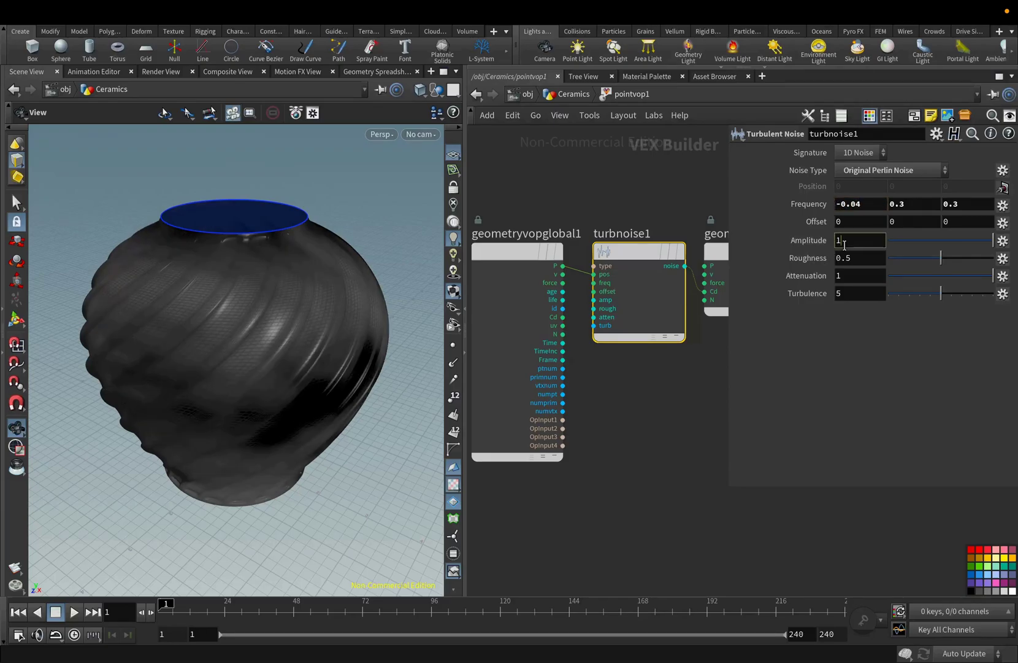
pyautogui.press('Return')
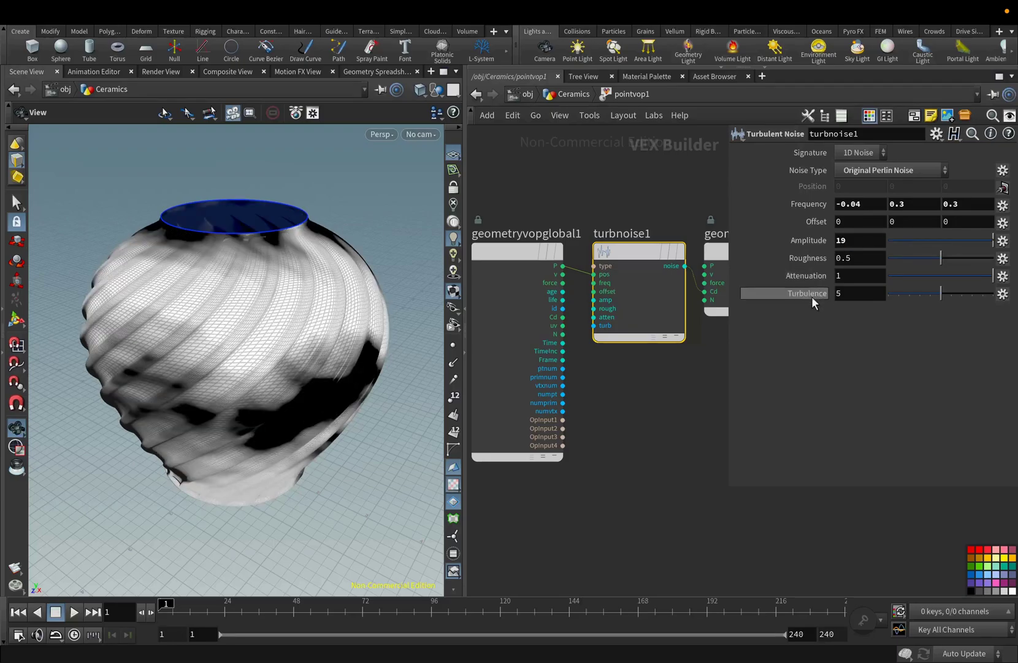
pyautogui.click(837, 259)
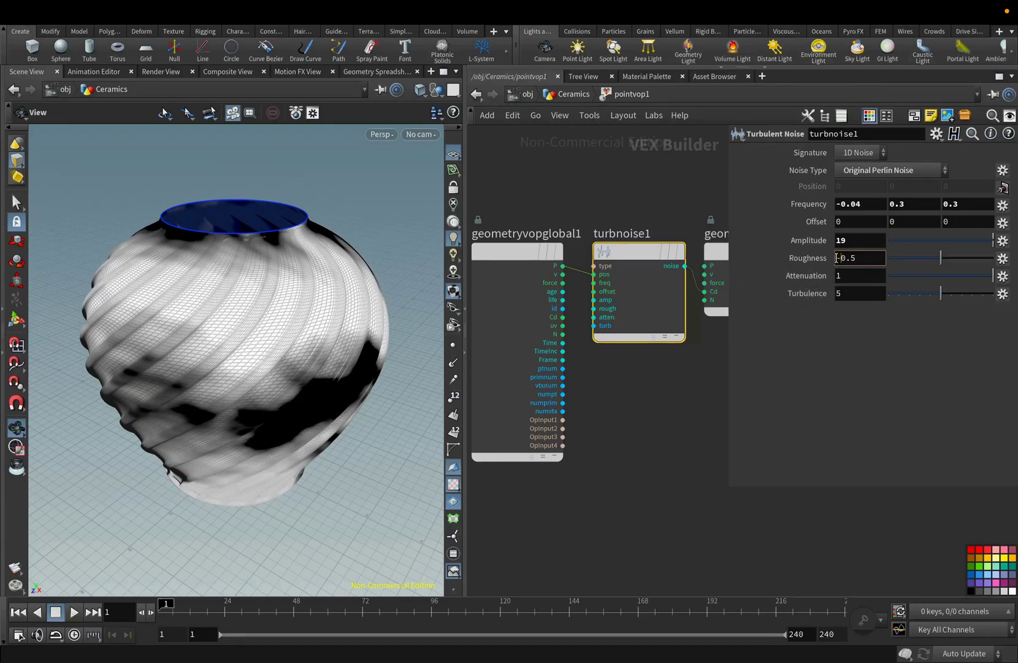
pyautogui.write('-')
pyautogui.press('Return')
pyautogui.write('27')
pyautogui.press('Return')
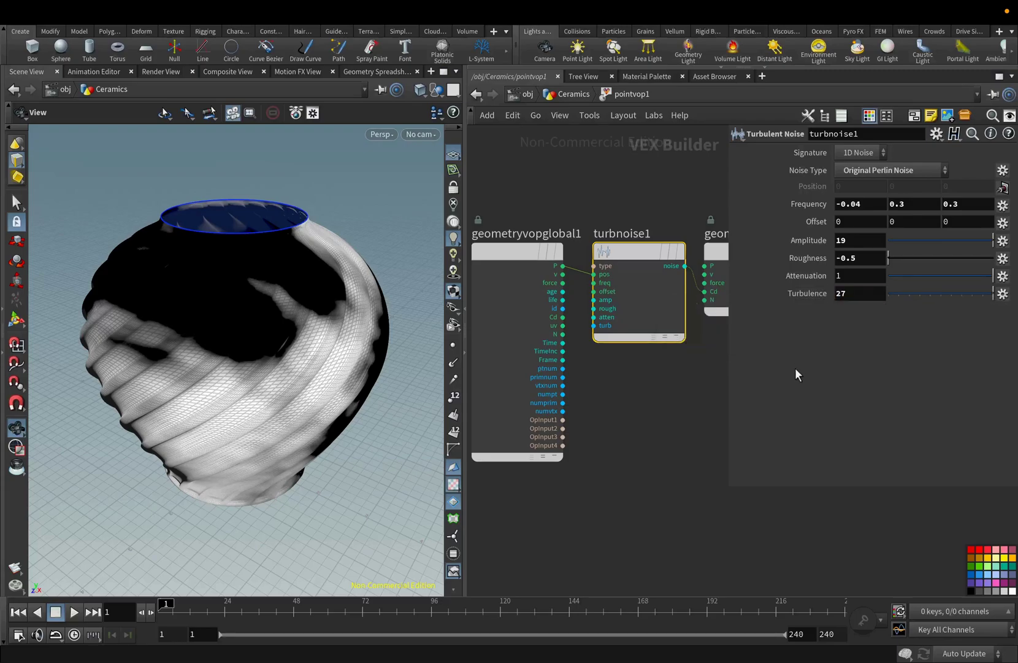
# Return to the Ceramics network and add a Group Expression node after pointvop1
pyautogui.click(577, 94)
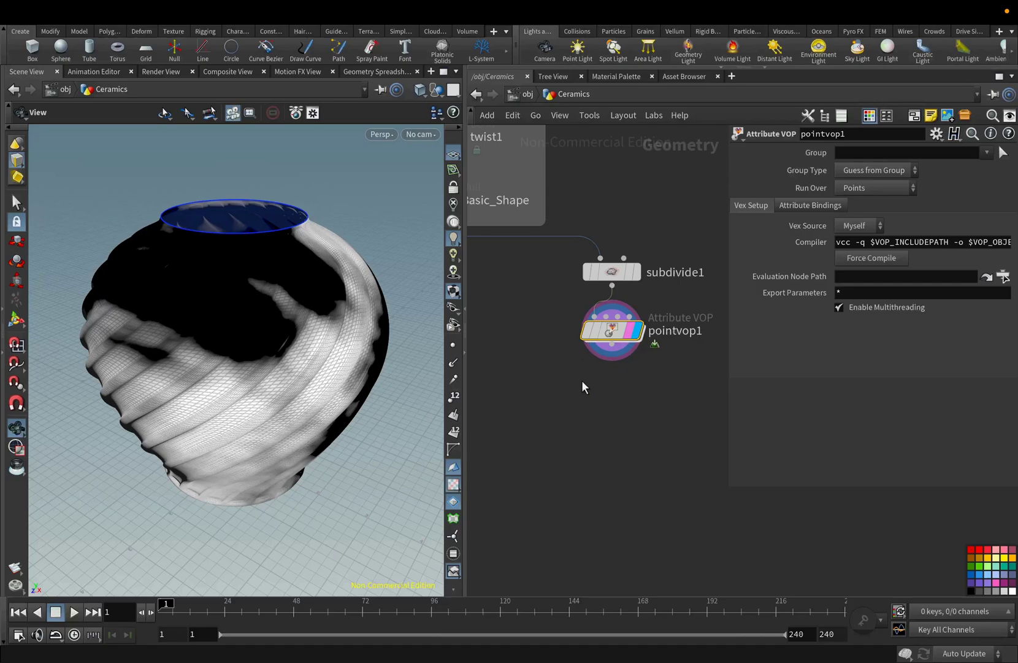
pyautogui.scroll(-3, 581, 380)
pyautogui.click(579, 331)
pyautogui.press('Tab')
pyautogui.write('gr')
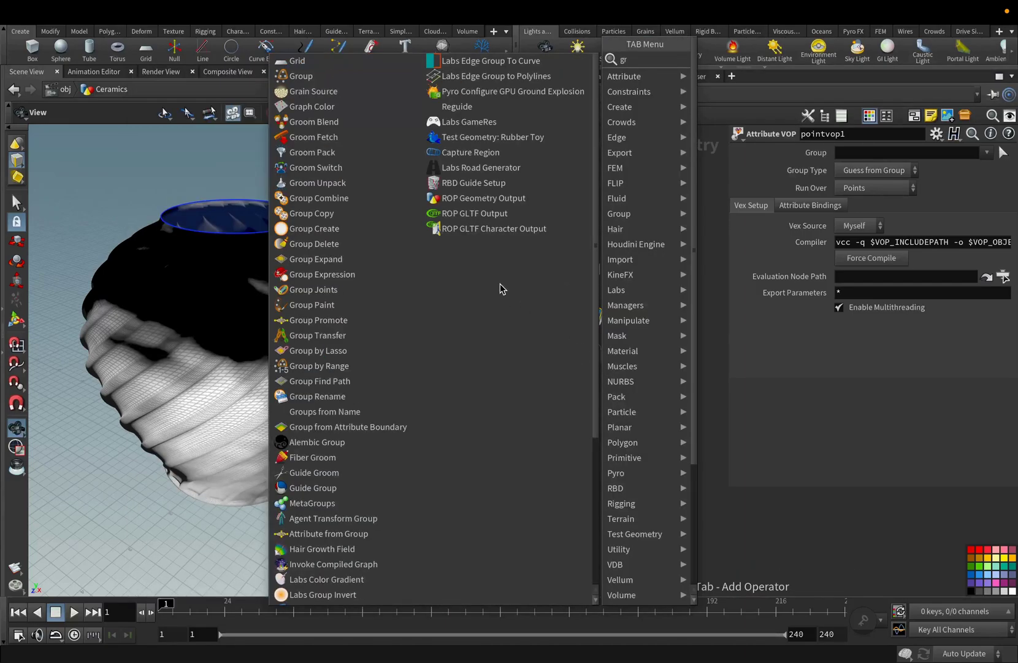
pyautogui.click(353, 274)
pyautogui.click(576, 363)
pyautogui.click(861, 173)
pyautogui.click(857, 203)
pyautogui.click(892, 227)
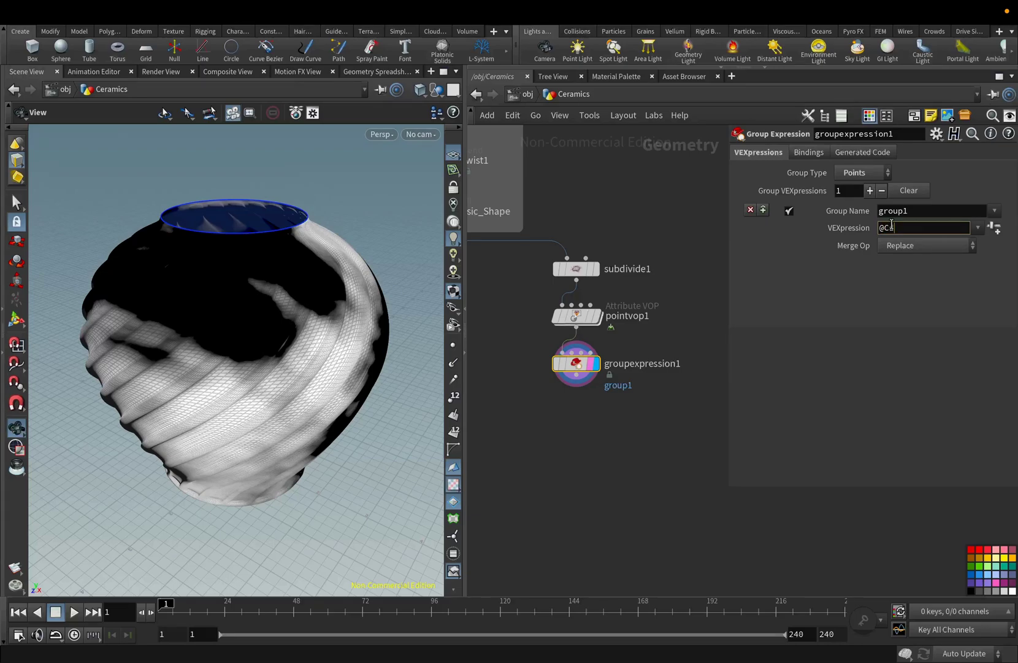
pyautogui.write('@Cd < 1')
pyautogui.press('Return')
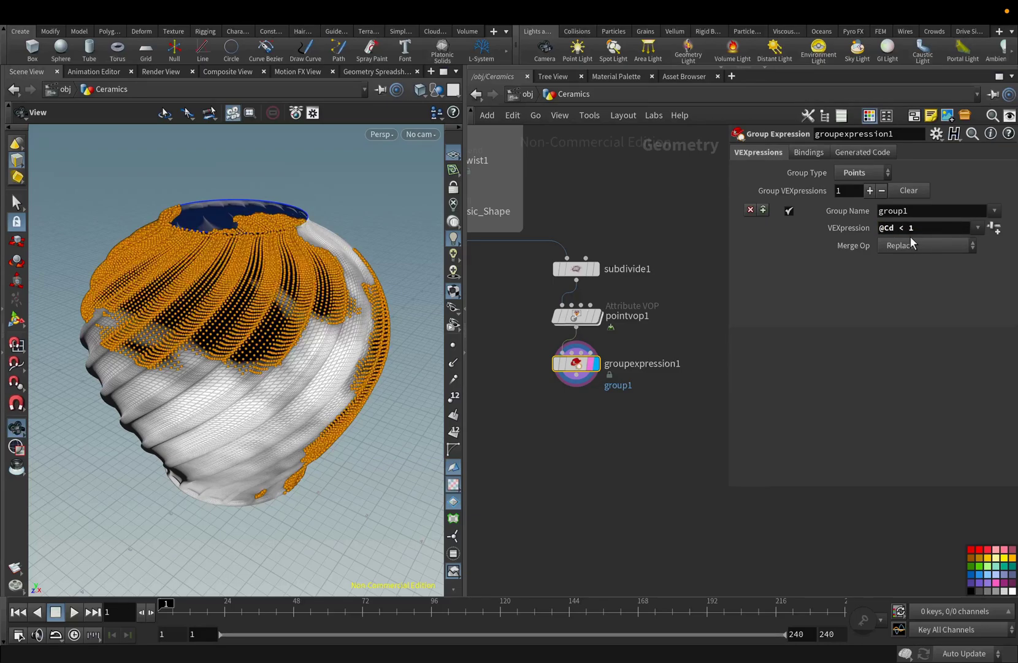
# Add a Group Promote node after groupexpression1 and promote group1 to Primitives
pyautogui.click(577, 384)
pyautogui.press('Tab')
pyautogui.write('gr')
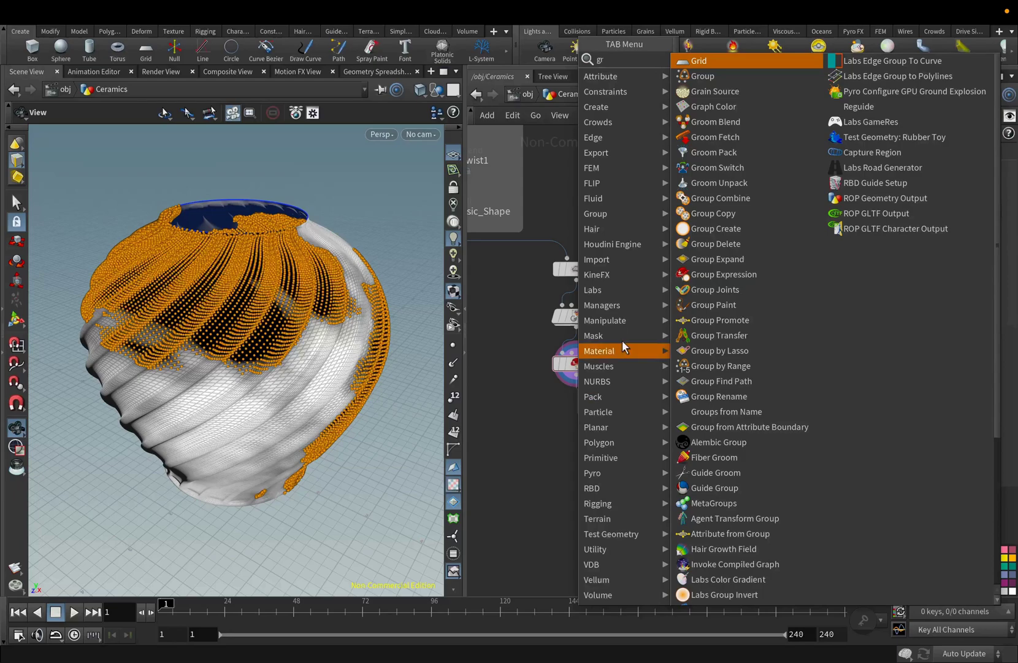
pyautogui.click(697, 318)
pyautogui.click(972, 187)
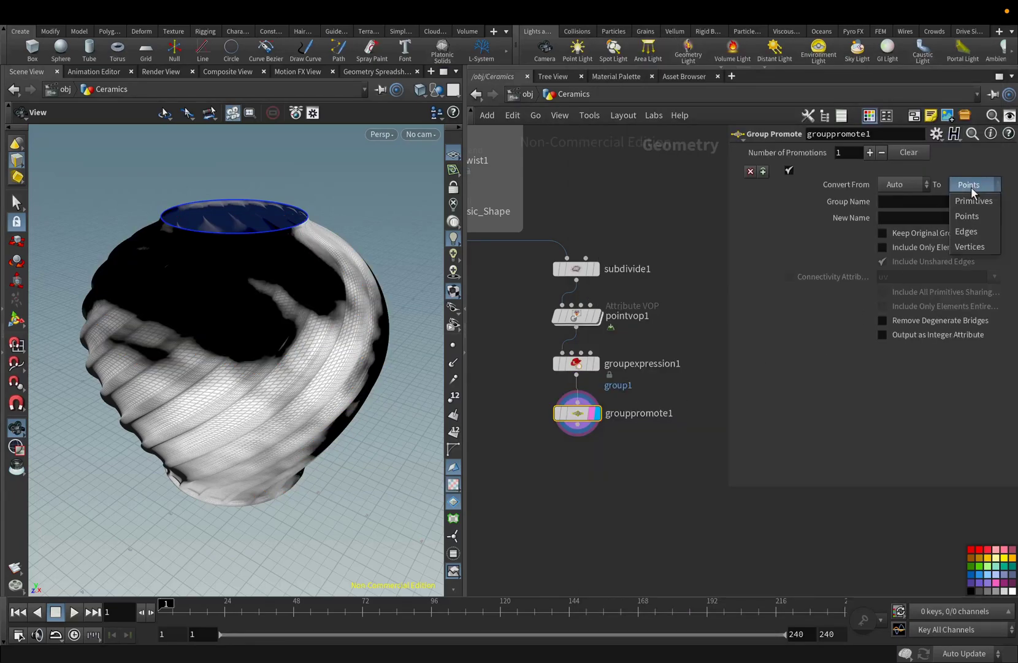
pyautogui.click(973, 200)
pyautogui.click(993, 202)
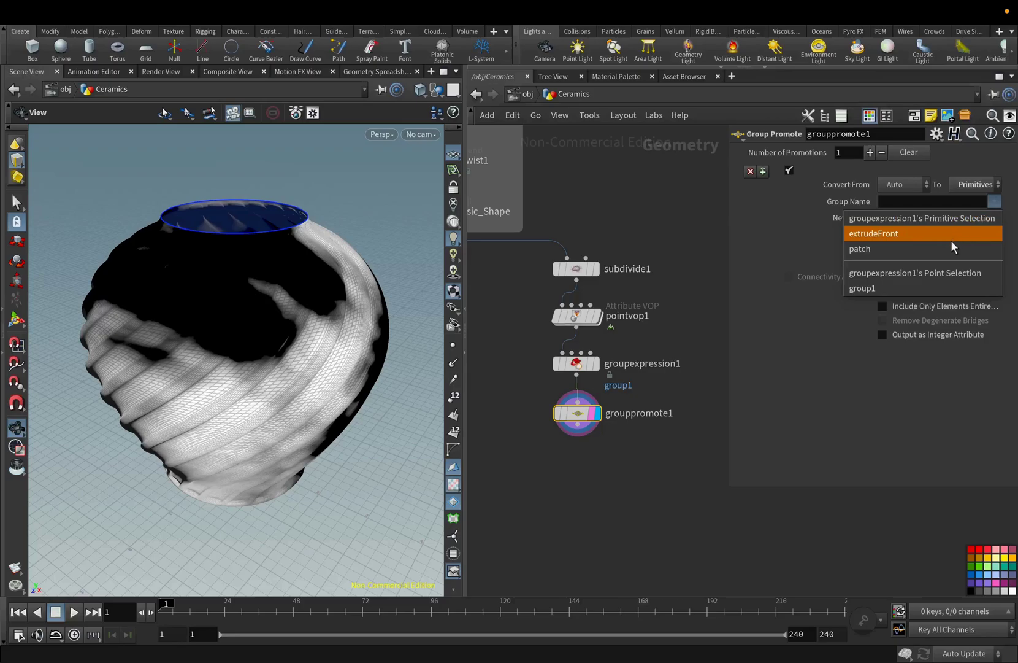
pyautogui.click(927, 288)
# Align the nodes from subdivide1 to grouppromote1 into a straight vertical chain
pyautogui.moveTo(595, 450); pyautogui.dragTo(583, 345)
pyautogui.press('a')
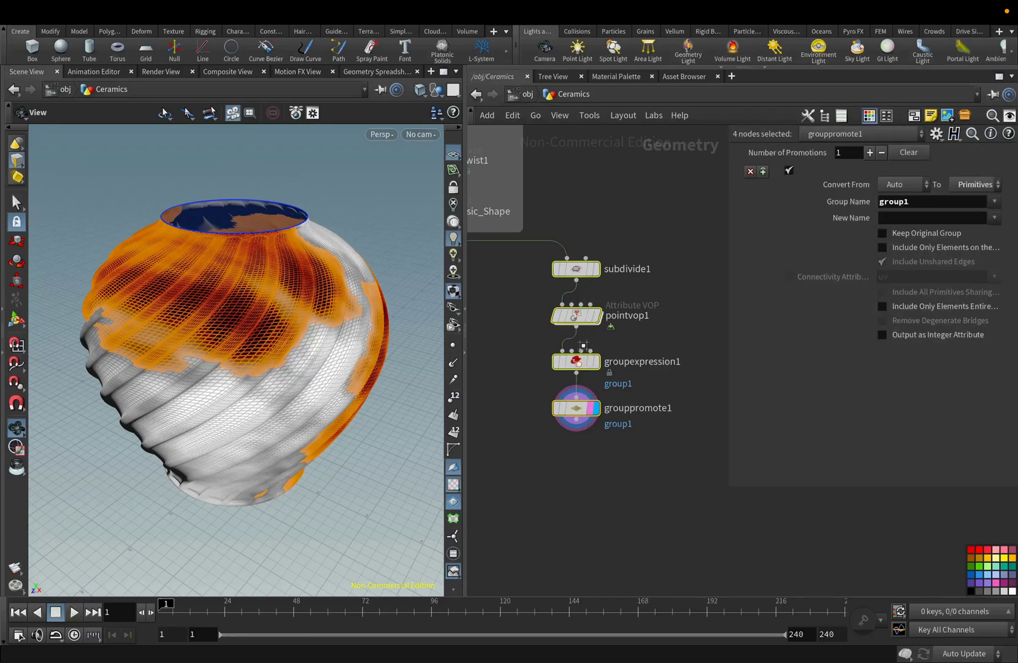
pyautogui.click(578, 476)
# Add a PolyExtrude node after grouppromote1 and restrict it to group1
pyautogui.click(576, 436)
pyautogui.press('Tab')
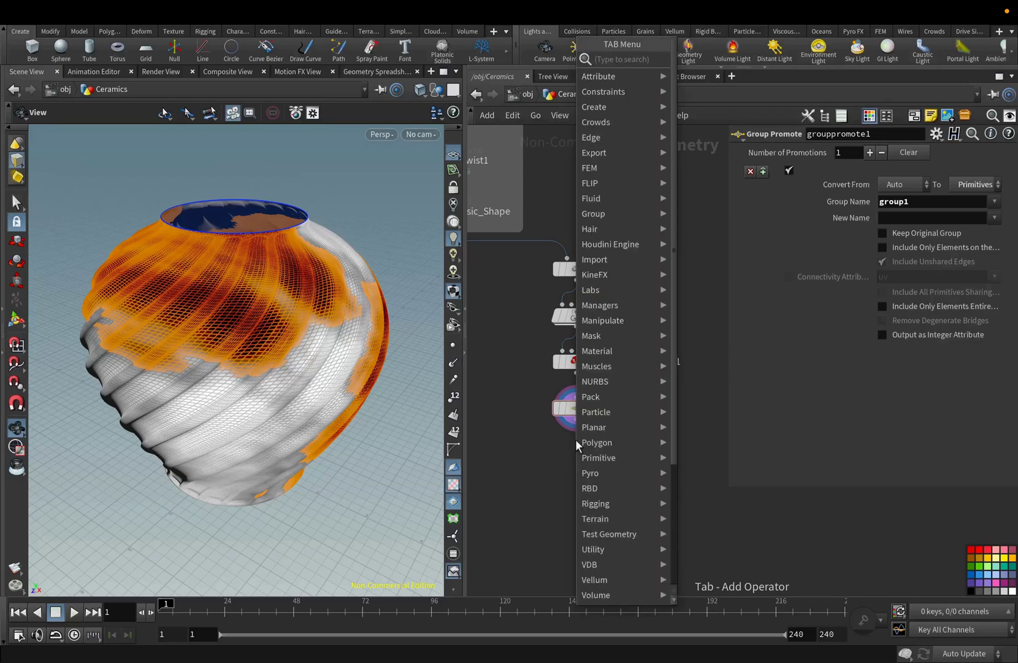
pyautogui.moveTo(576, 442)
pyautogui.click(724, 154)
pyautogui.click(977, 152)
pyautogui.click(935, 198)
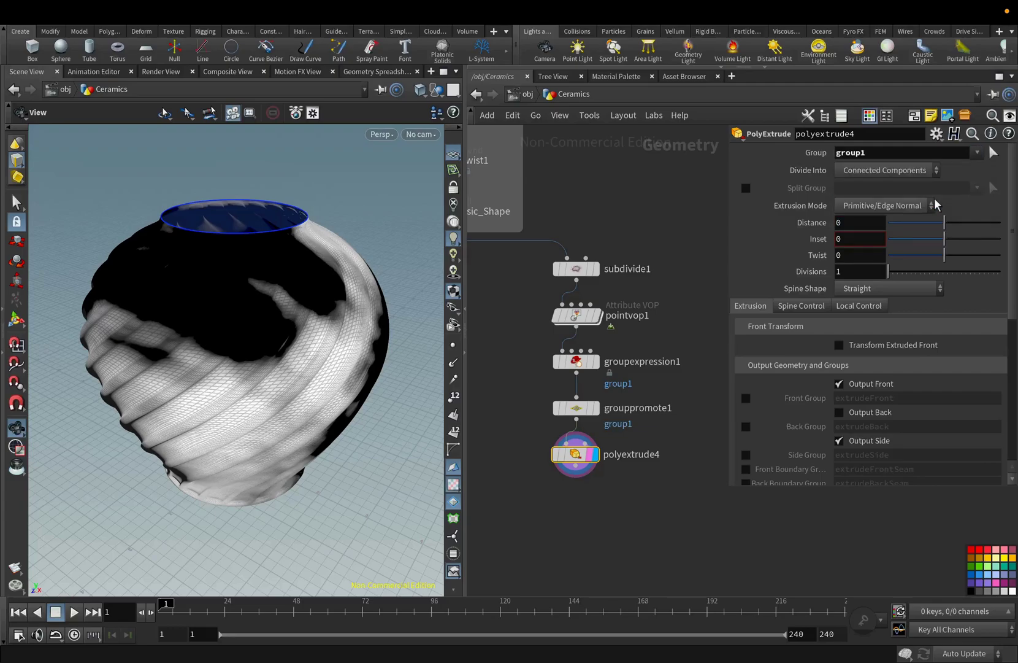
# Set the distance of the group1 extrusion to 0.127 and inspect the raised areas on the vessel
pyautogui.click(856, 222)
pyautogui.write('.127')
pyautogui.press('Return')
pyautogui.moveTo(334, 414); pyautogui.dragTo(316, 411)
pyautogui.press('f')
pyautogui.scroll(3, 316, 411)
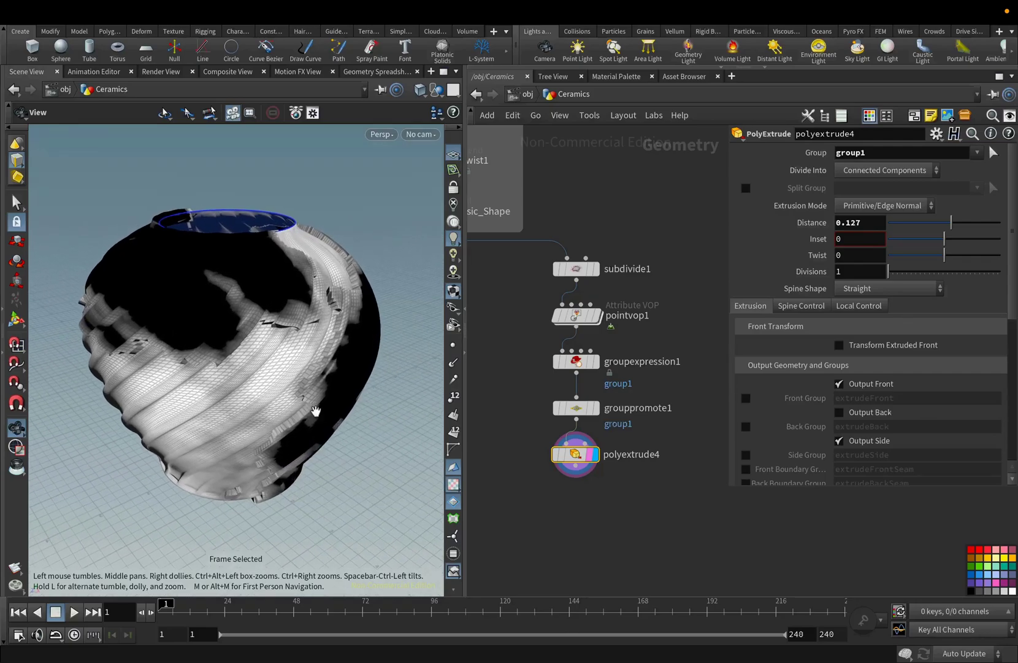
pyautogui.press('f')
# Add a Smooth node after polyextrude4 and restrict it to group1
pyautogui.moveTo(575, 466); pyautogui.dragTo(584, 504)
pyautogui.write('smooth')
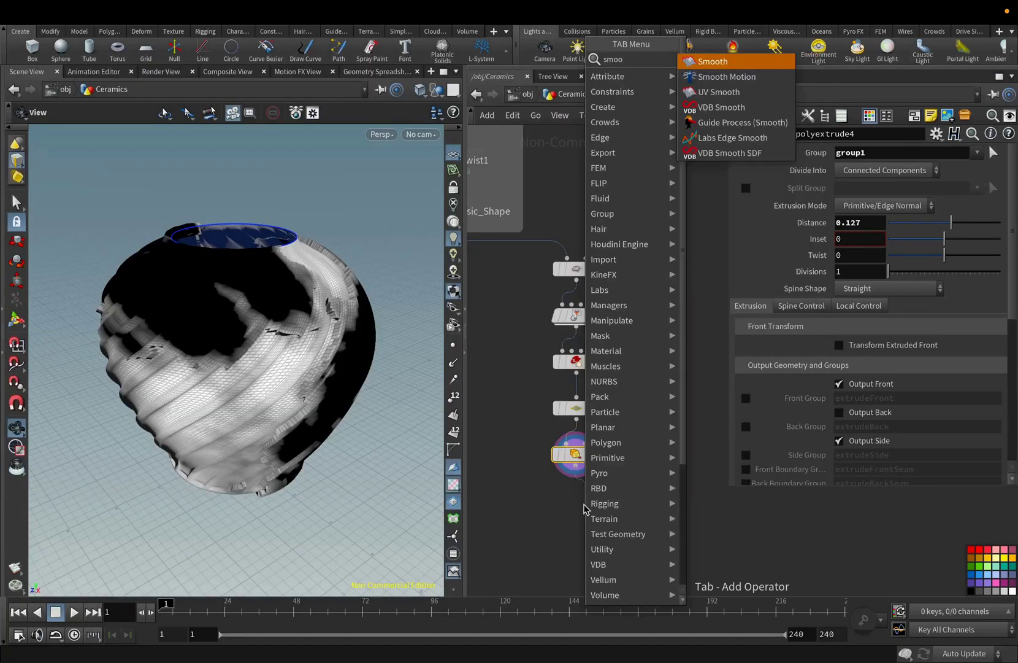
pyautogui.press('Return')
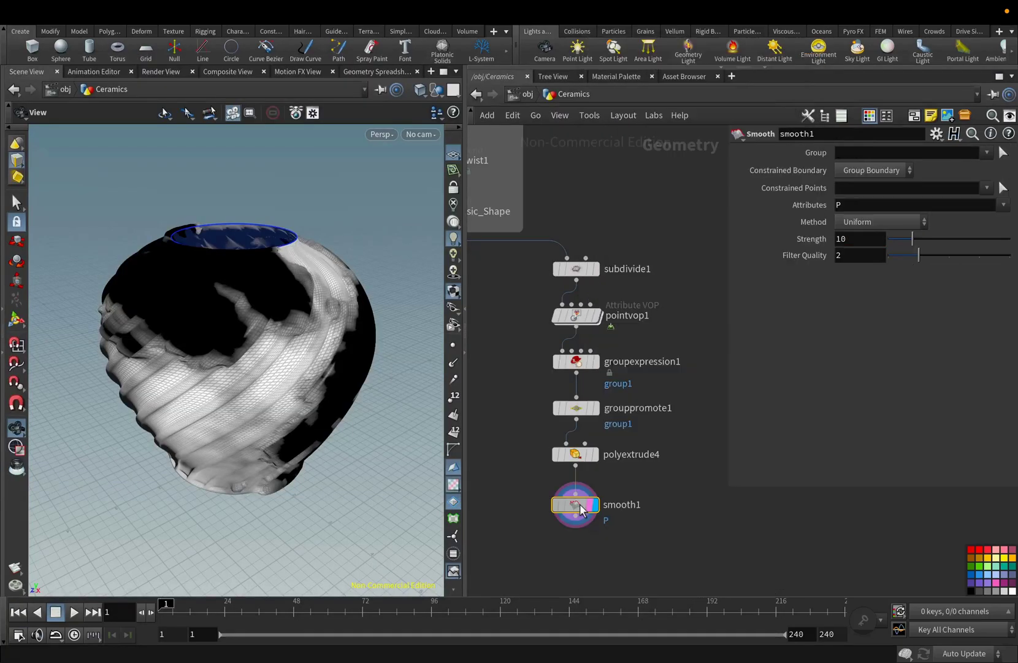
pyautogui.click(985, 153)
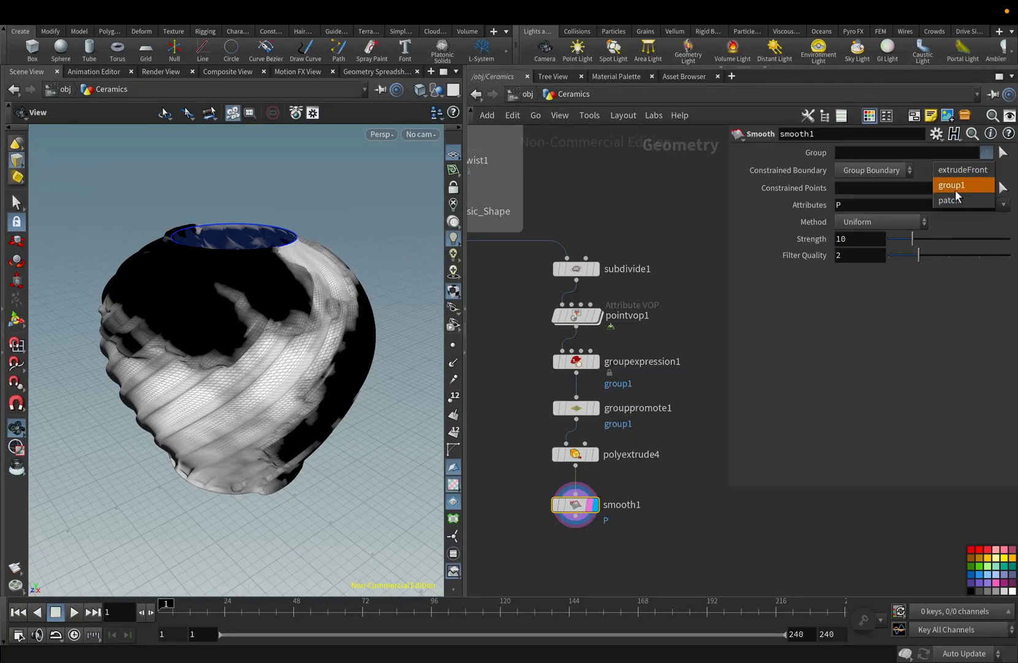
pyautogui.click(958, 196)
# Compare the extruded and smoothed results, and set the strength of smooth1 to 50
pyautogui.click(575, 454)
pyautogui.click(576, 504)
pyautogui.press('Return')
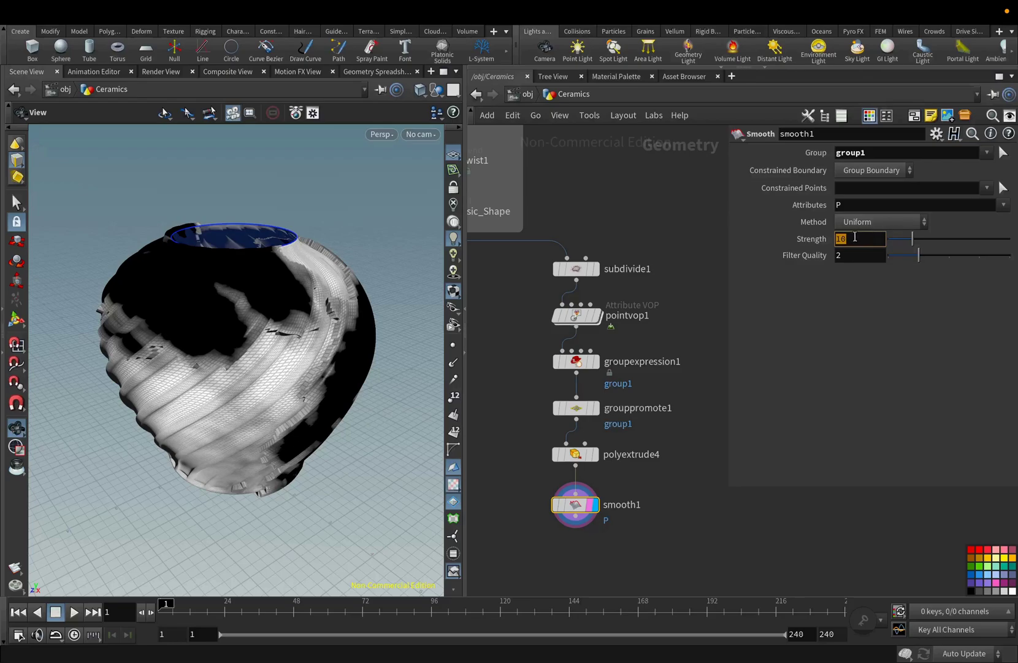
pyautogui.write('50')
pyautogui.press('Return')
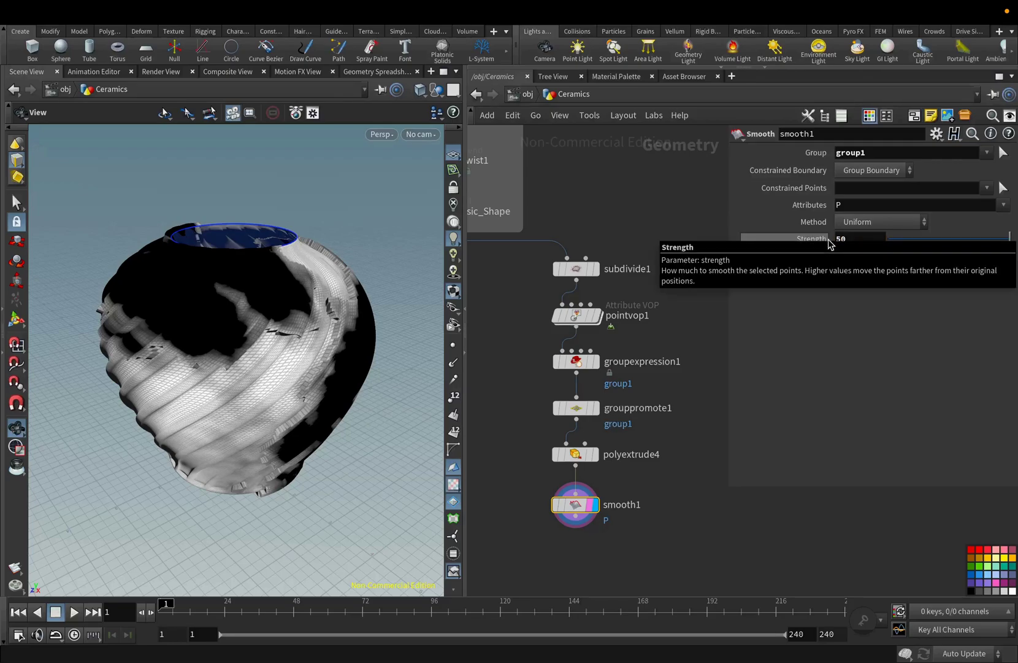
# Tidy the network by lining up the node chain down to smooth1
pyautogui.moveTo(579, 488); pyautogui.dragTo(579, 484)
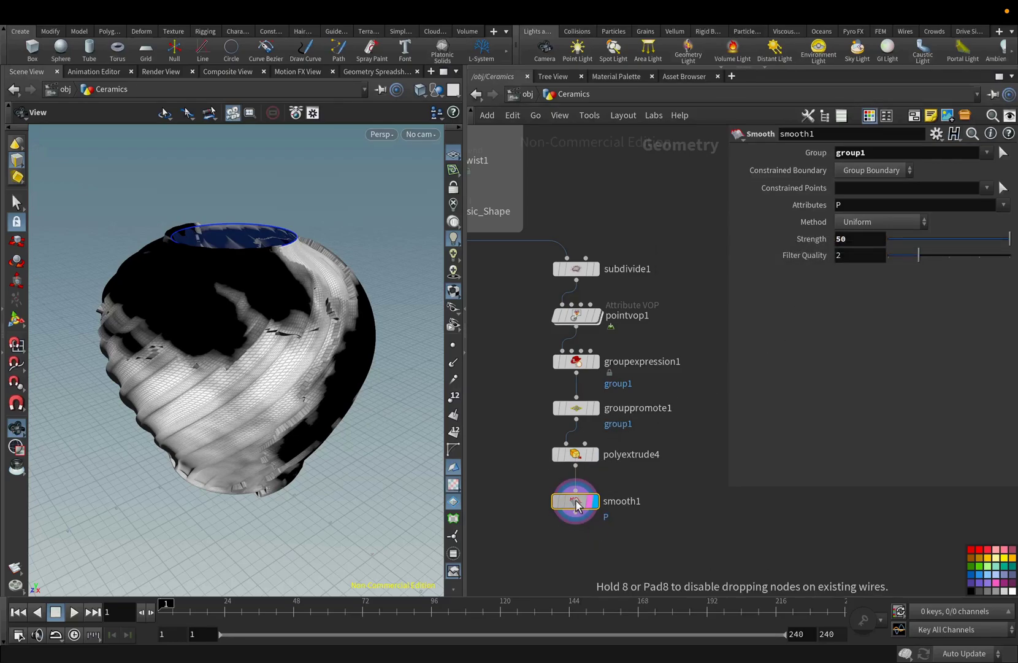
pyautogui.middleClick(579, 485)
pyautogui.moveTo(534, 496); pyautogui.dragTo(539, 396, button='middle')
pyautogui.moveTo(540, 163); pyautogui.dragTo(578, 431)
pyautogui.press('l')
pyautogui.click(579, 432)
# Add a Remesh node after smooth1 and restrict it to group1
pyautogui.click(580, 416)
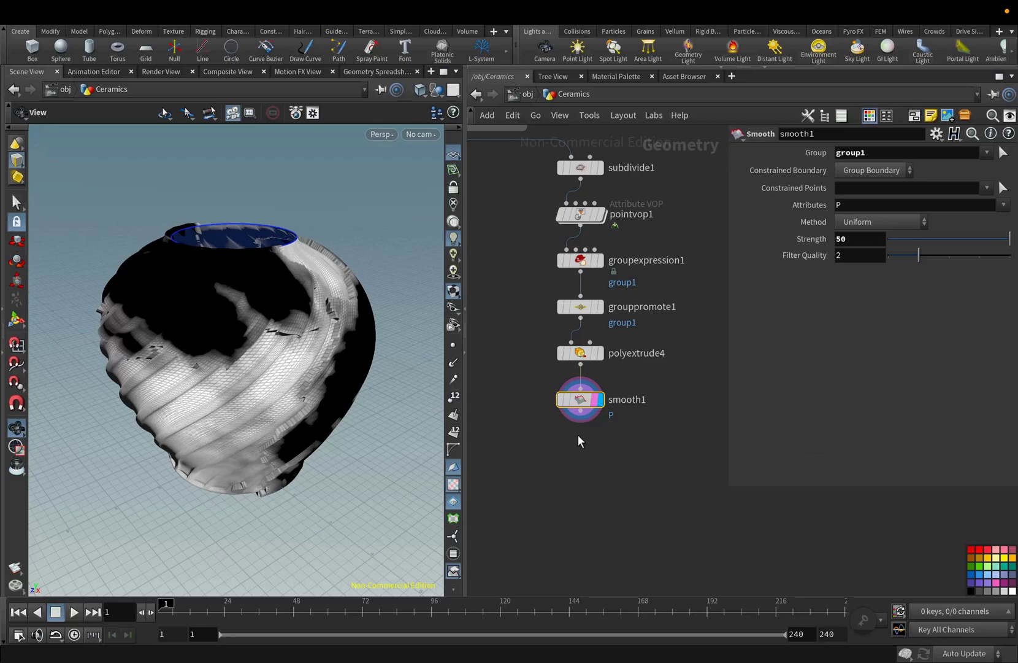
pyautogui.press('Tab')
pyautogui.write('rem')
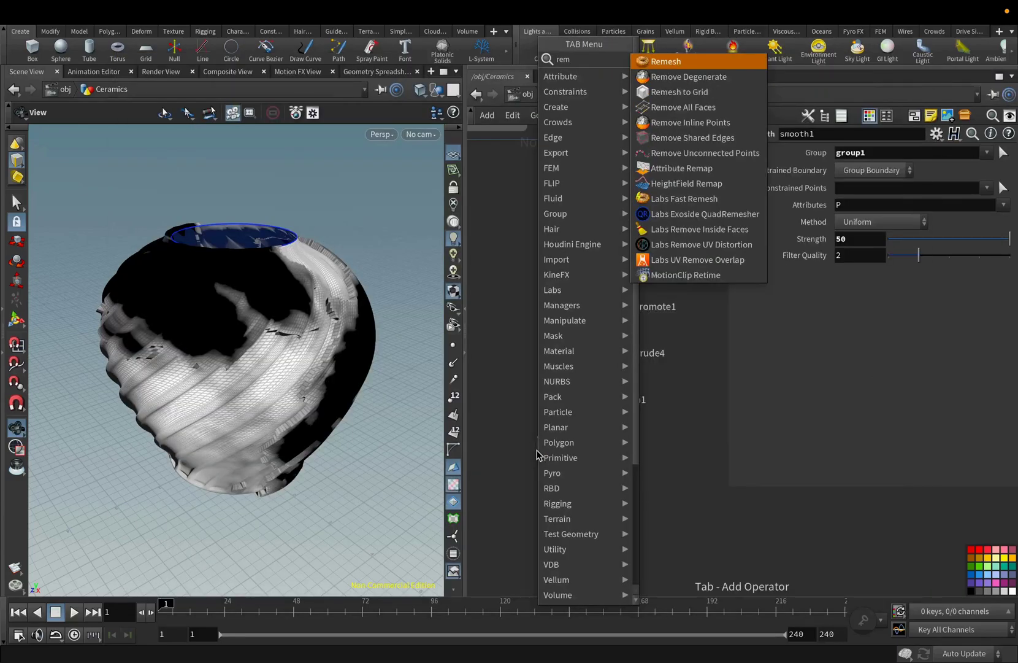
pyautogui.press('Return')
pyautogui.click(580, 446)
pyautogui.click(987, 152)
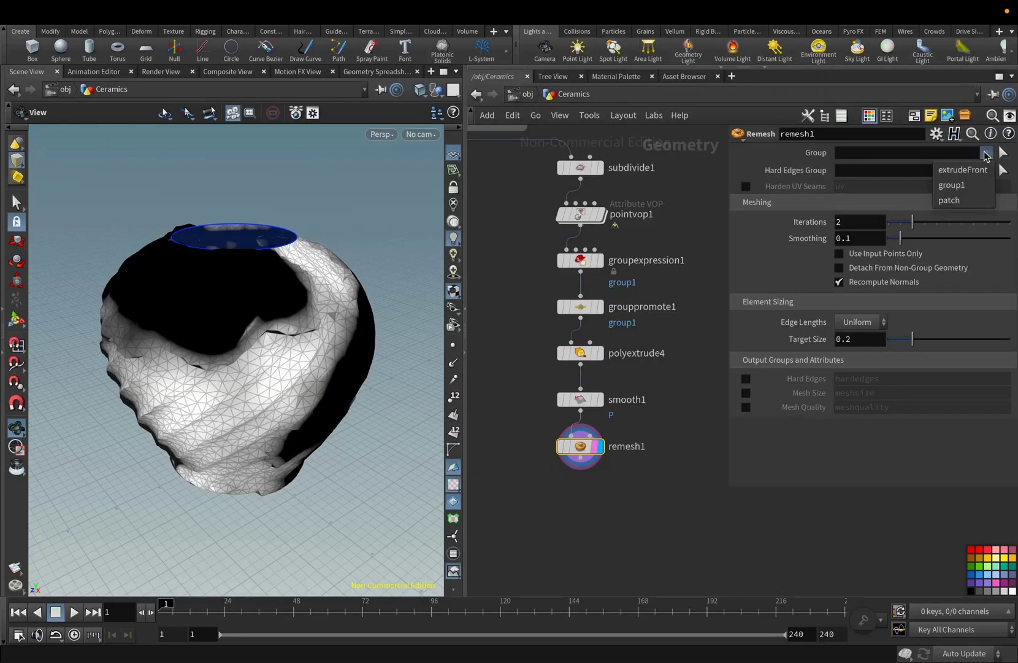
pyautogui.click(962, 186)
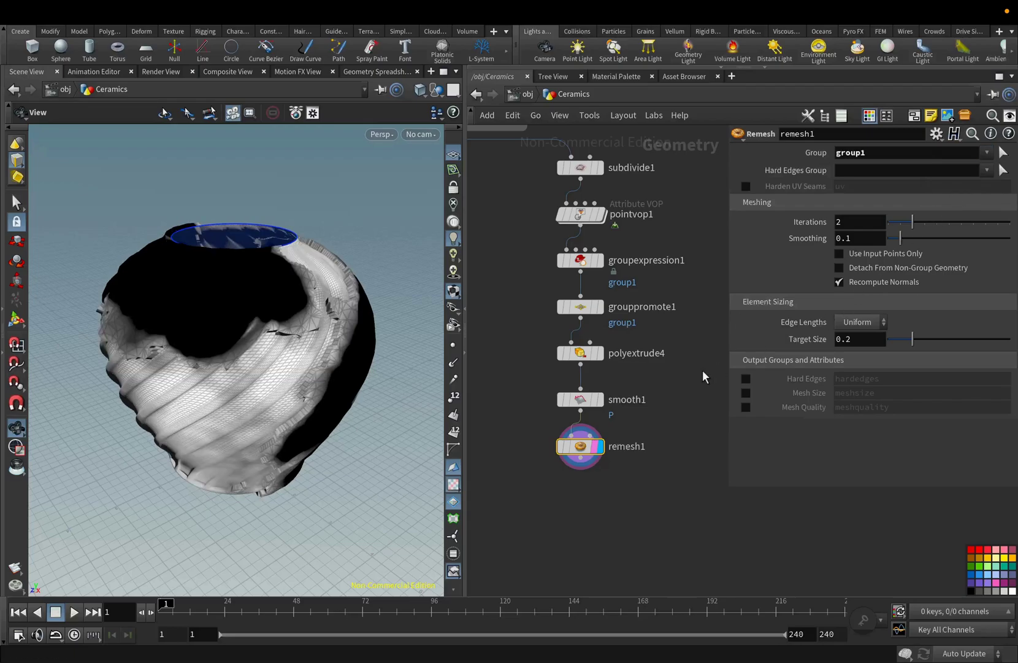
# Add a second Smooth node after remesh1 and restrict it to group1
pyautogui.click(580, 468)
pyautogui.press('Tab')
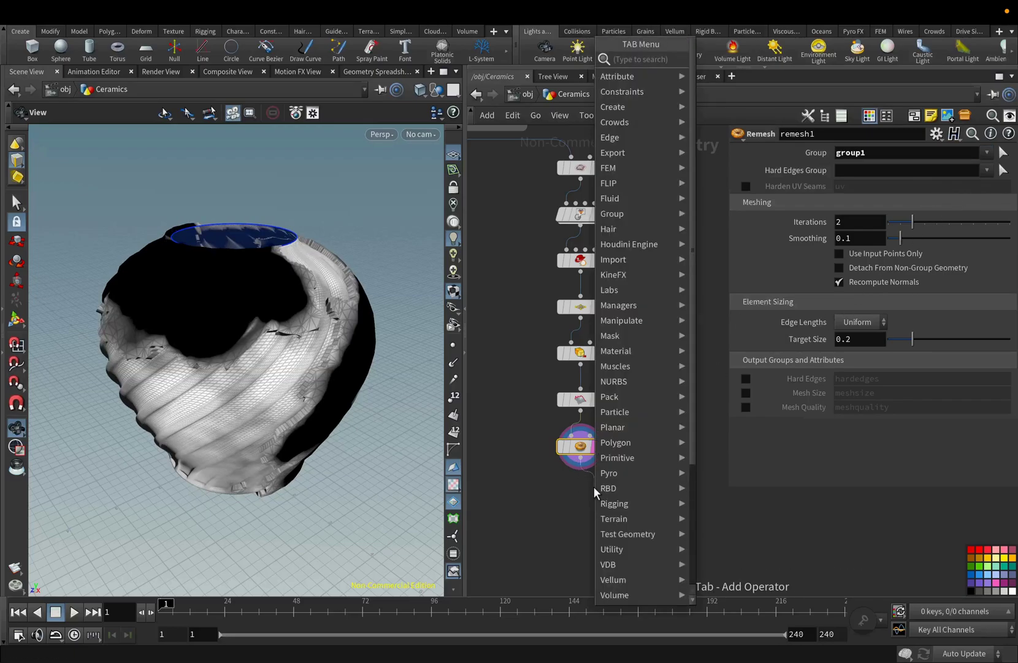
pyautogui.write('smooth')
pyautogui.press('Return')
pyautogui.click(583, 491)
pyautogui.click(971, 153)
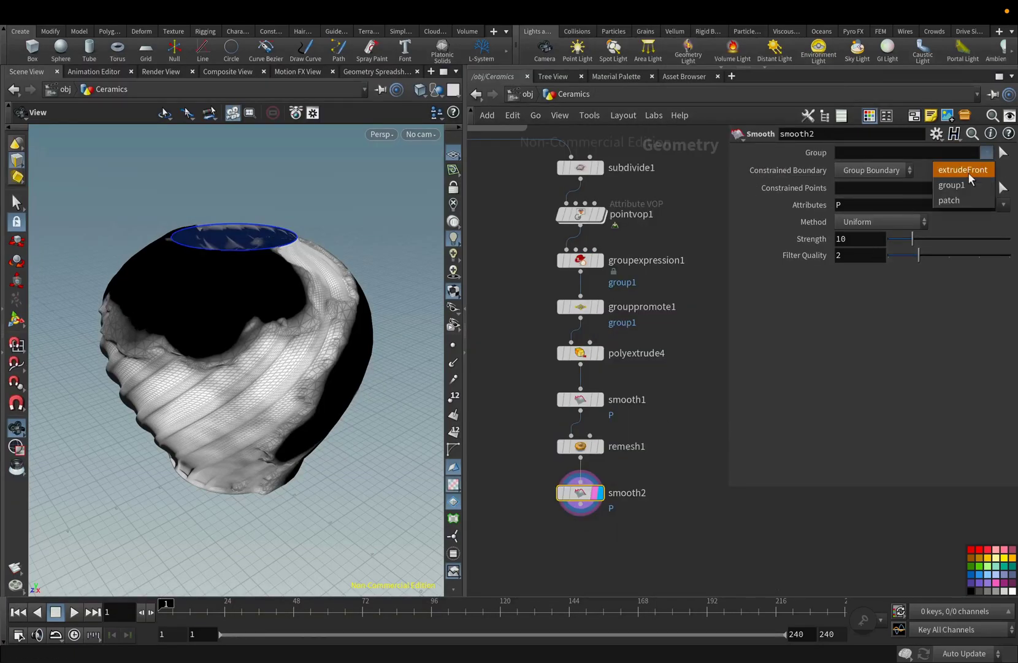
pyautogui.click(964, 184)
# Set the strength of smooth2 to 50
pyautogui.click(593, 445)
pyautogui.click(580, 492)
pyautogui.doubleClick(844, 245)
pyautogui.write('50')
pyautogui.press('Return')
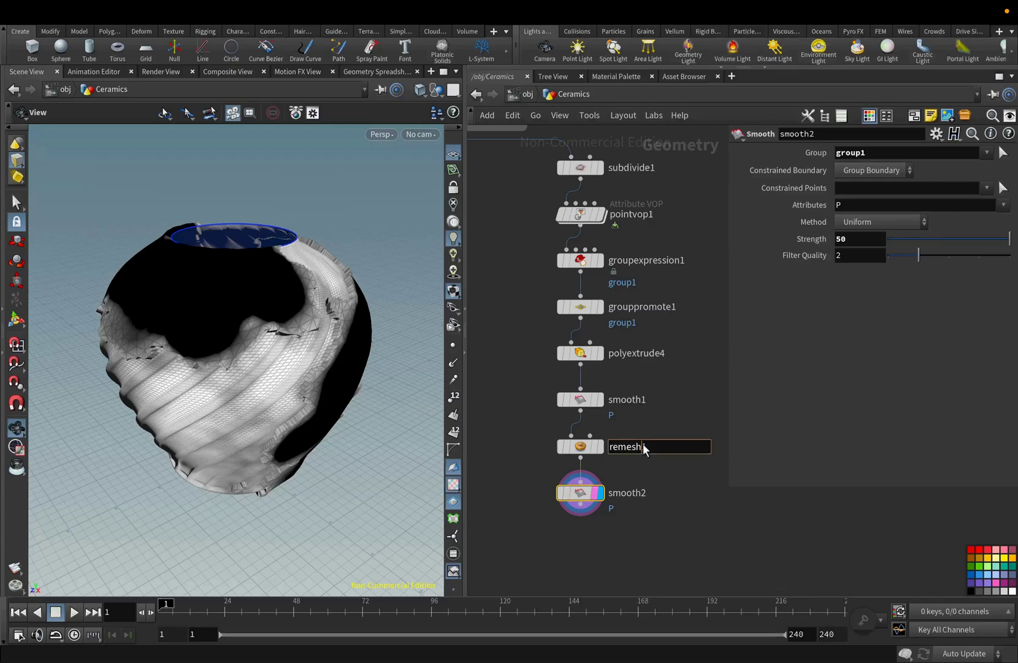
pyautogui.click(644, 478)
# Add a second Remesh node after smooth2, display it and restrict it to group1
pyautogui.click(581, 514)
pyautogui.press('Tab')
pyautogui.write('rem')
pyautogui.press('Return')
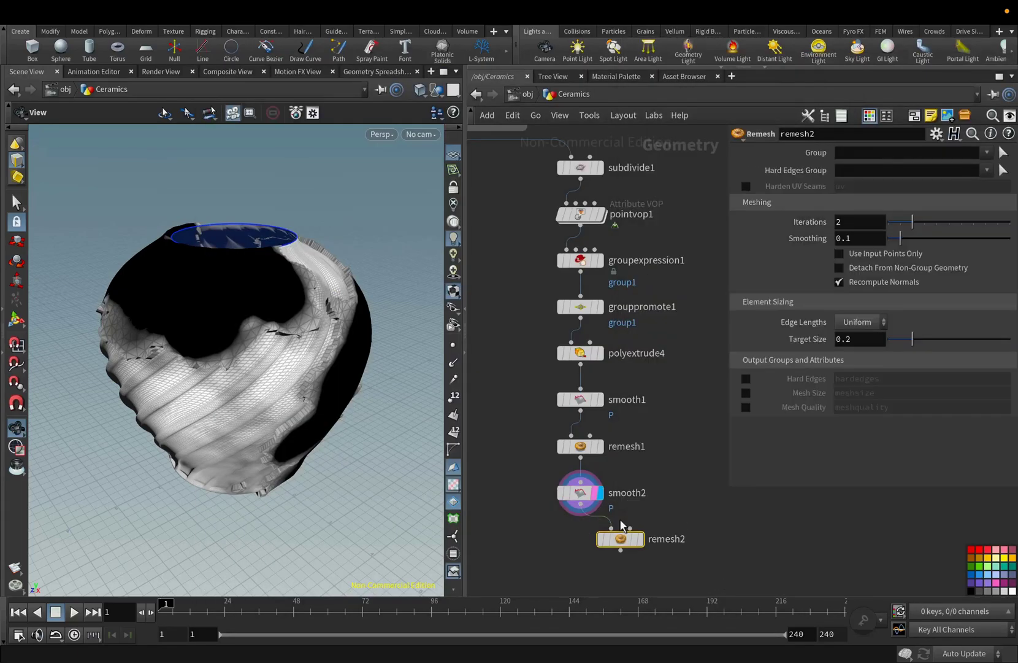
pyautogui.click(580, 538)
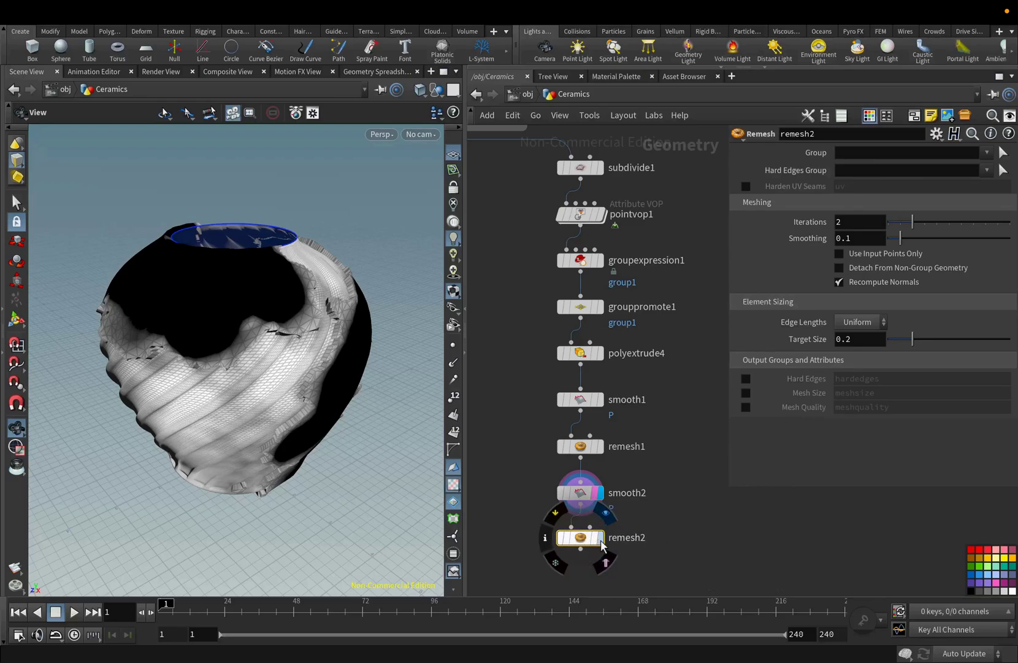
pyautogui.click(986, 153)
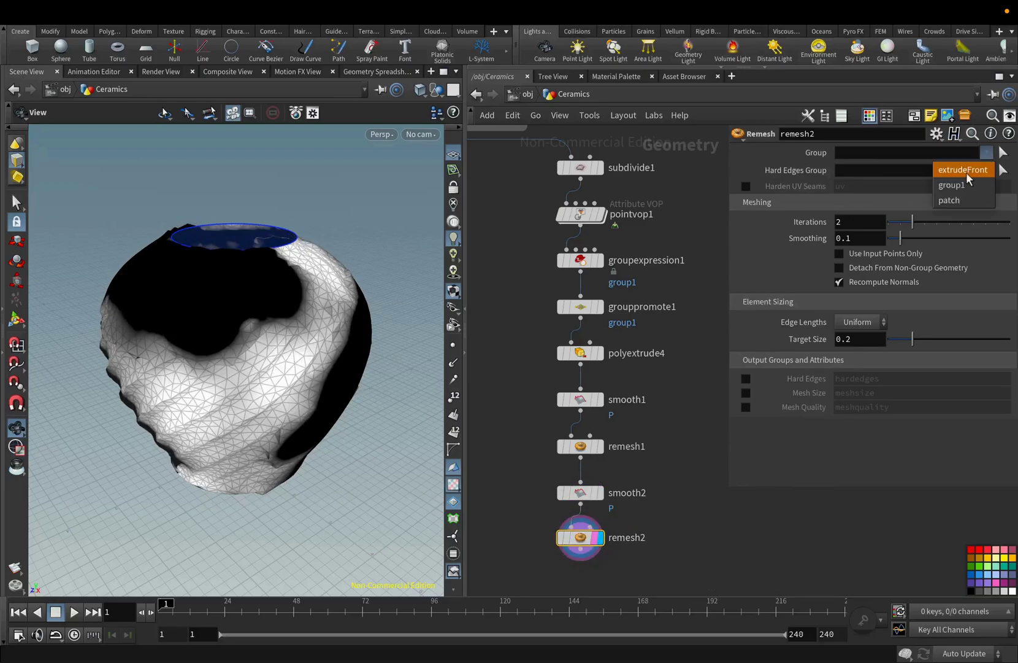
pyautogui.click(957, 181)
# Set the target size of remesh2 to 0.028
pyautogui.click(848, 340)
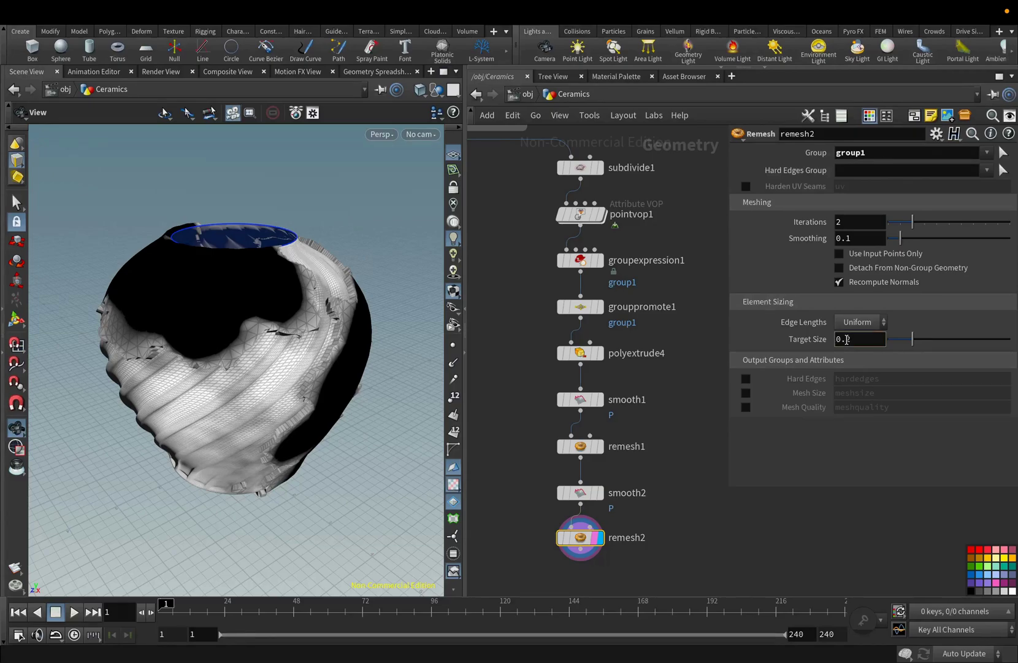
pyautogui.write('8')
pyautogui.press('Return')
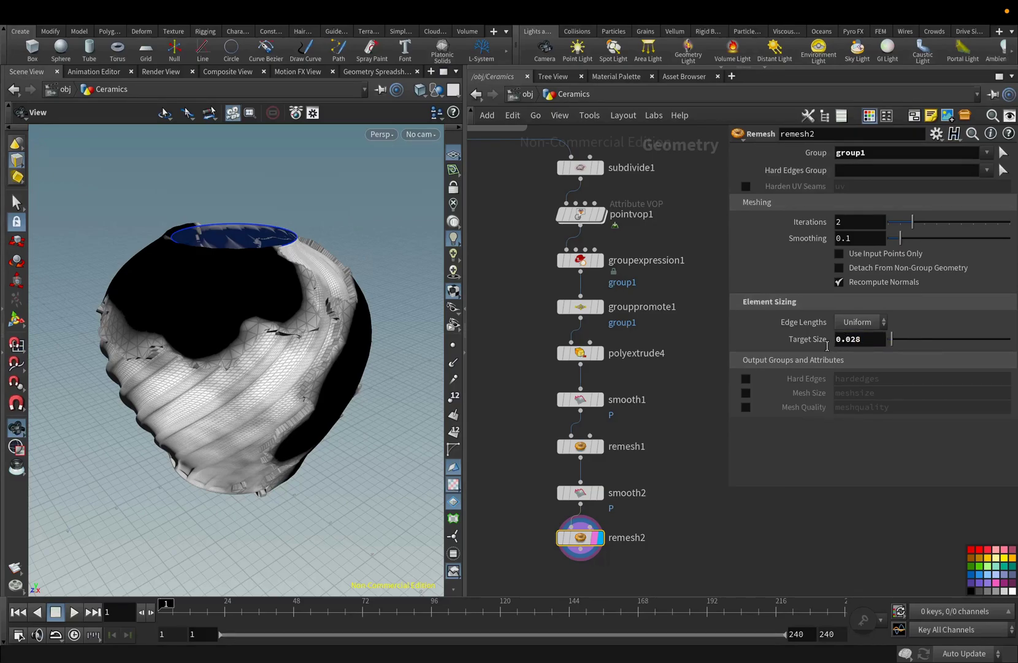
pyautogui.moveTo(629, 505); pyautogui.dragTo(624, 375, button='middle')
pyautogui.moveTo(617, 431); pyautogui.dragTo(616, 356, button='middle')
# Add a Clean node after remesh2 and enable Remove Attribs for all attributes (*)
pyautogui.click(576, 341)
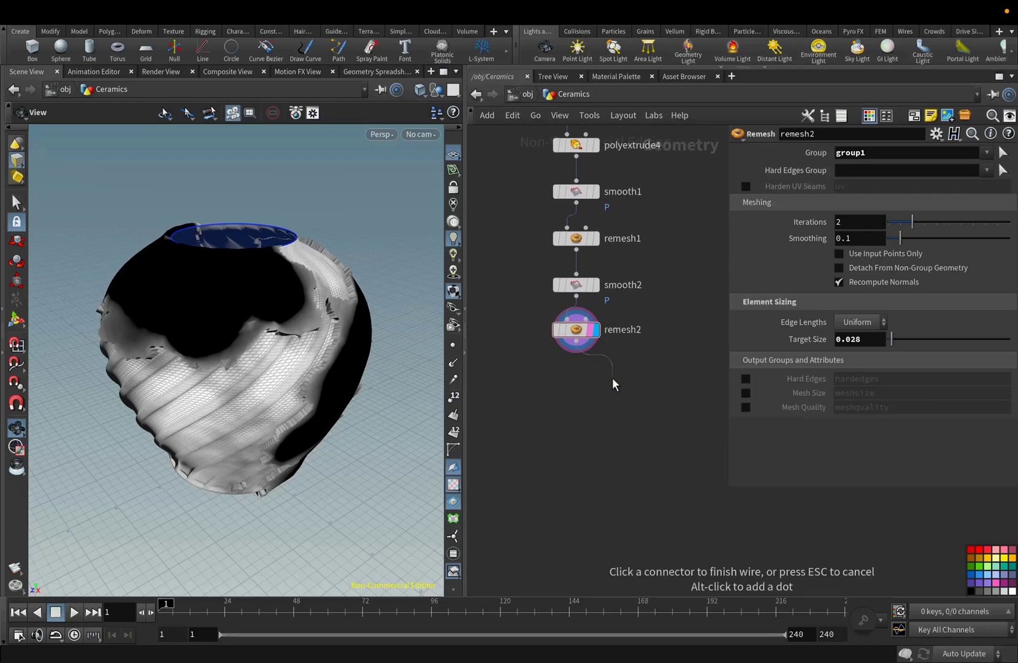
pyautogui.click(613, 377)
pyautogui.write('cl')
pyautogui.press('Down')
pyautogui.press('Up')
pyautogui.press('Return')
pyautogui.click(745, 281)
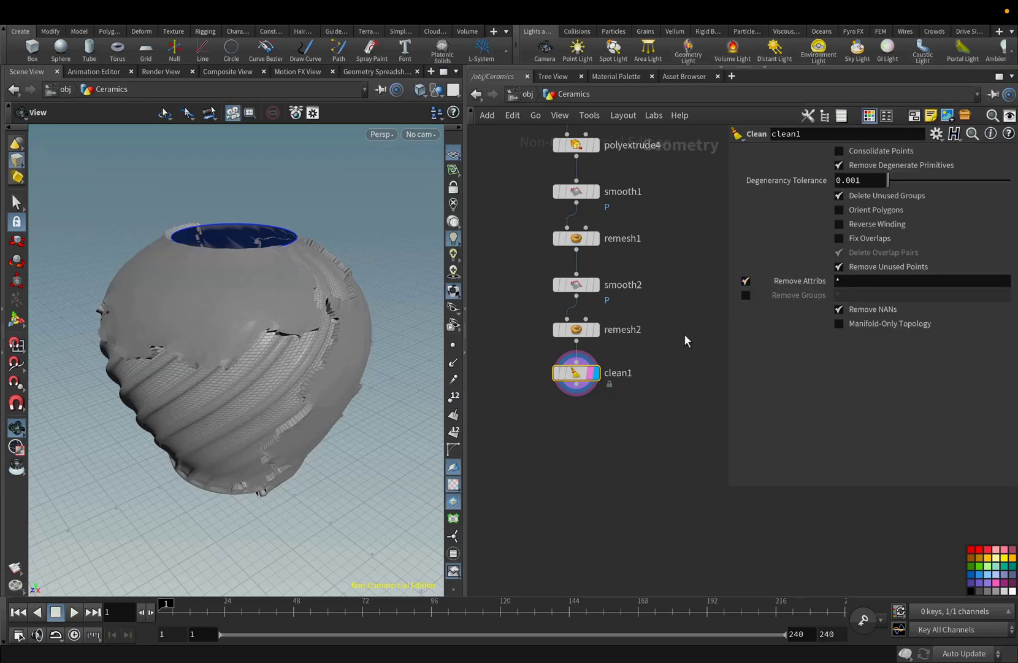
# Add a Null node after clean1 and rename it Add_Noise
pyautogui.click(577, 384)
pyautogui.press('Tab')
pyautogui.write('nu')
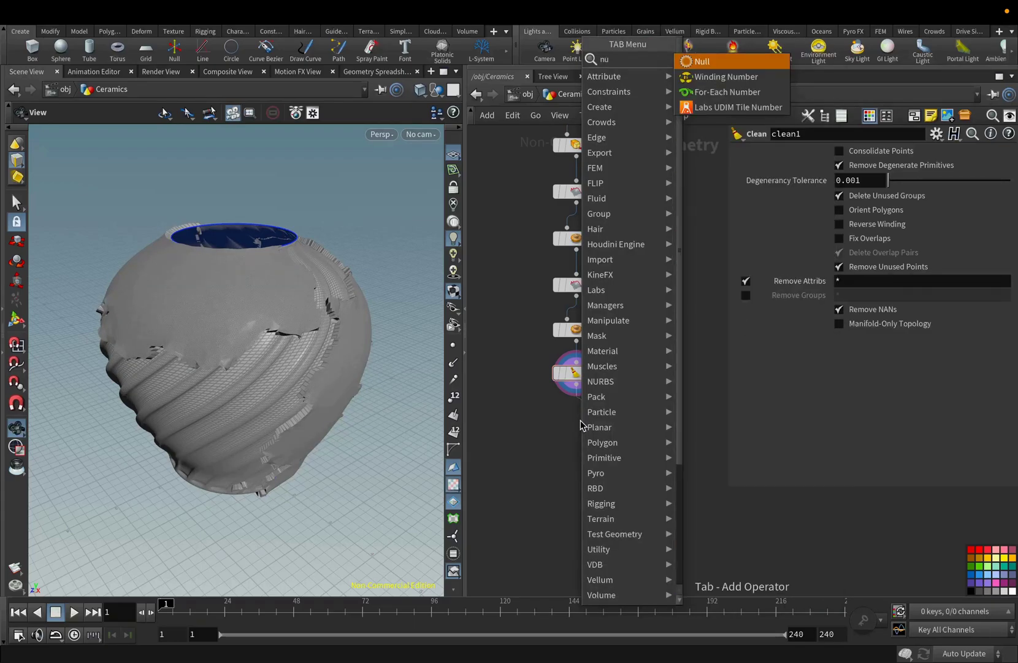
pyautogui.press('Return')
pyautogui.click(578, 422)
pyautogui.click(977, 567)
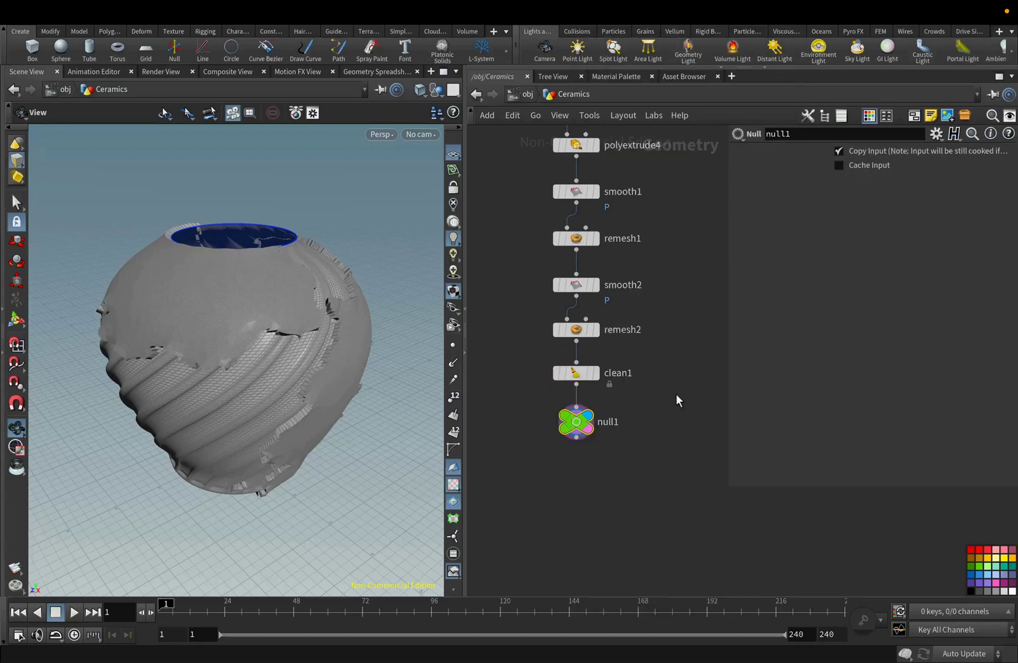
pyautogui.doubleClick(607, 422)
pyautogui.write('Add_Noise')
pyautogui.press('Return')
# Align the nodes from subdivide1 to Add_Noise and enclose them in a network box
pyautogui.scroll(-5, 605, 451)
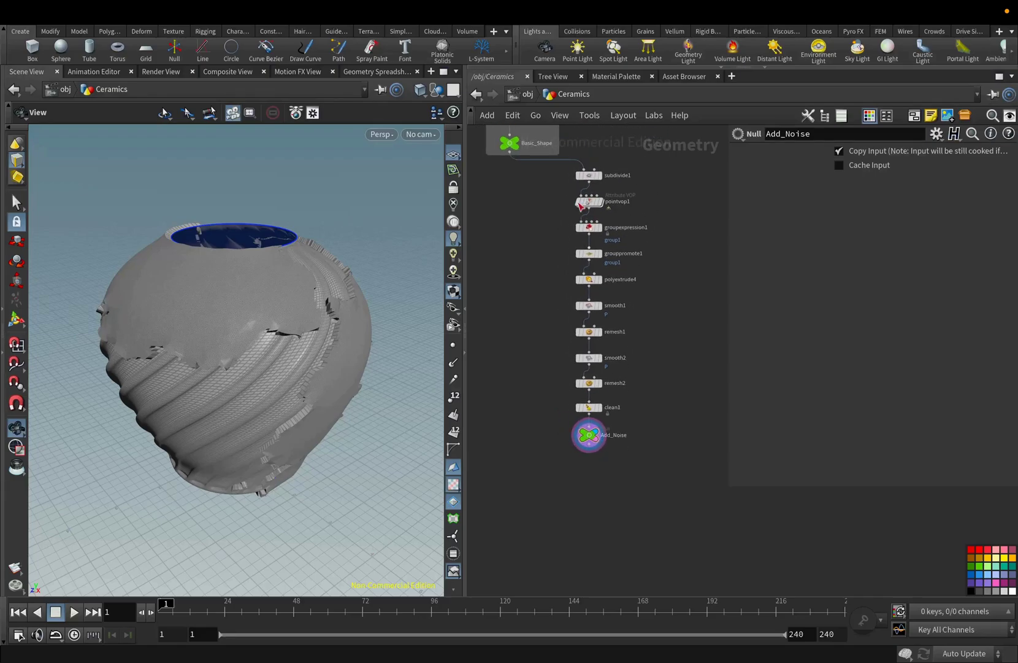
pyautogui.moveTo(616, 162); pyautogui.dragTo(594, 449)
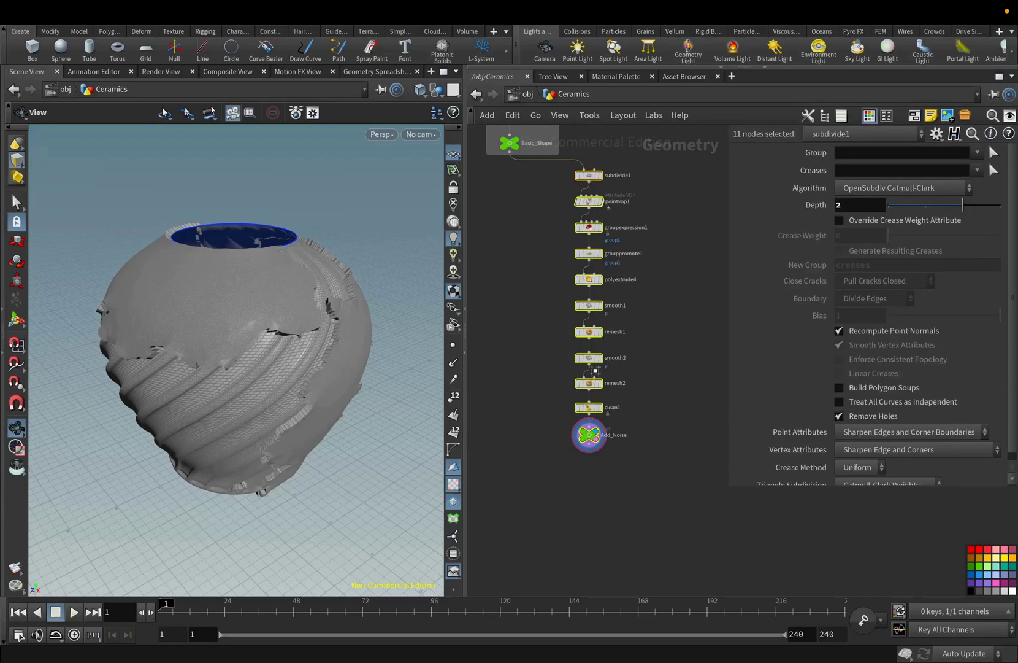
pyautogui.press('l')
pyautogui.moveTo(587, 176); pyautogui.dragTo(631, 178)
pyautogui.hotkey('shift', 'o')
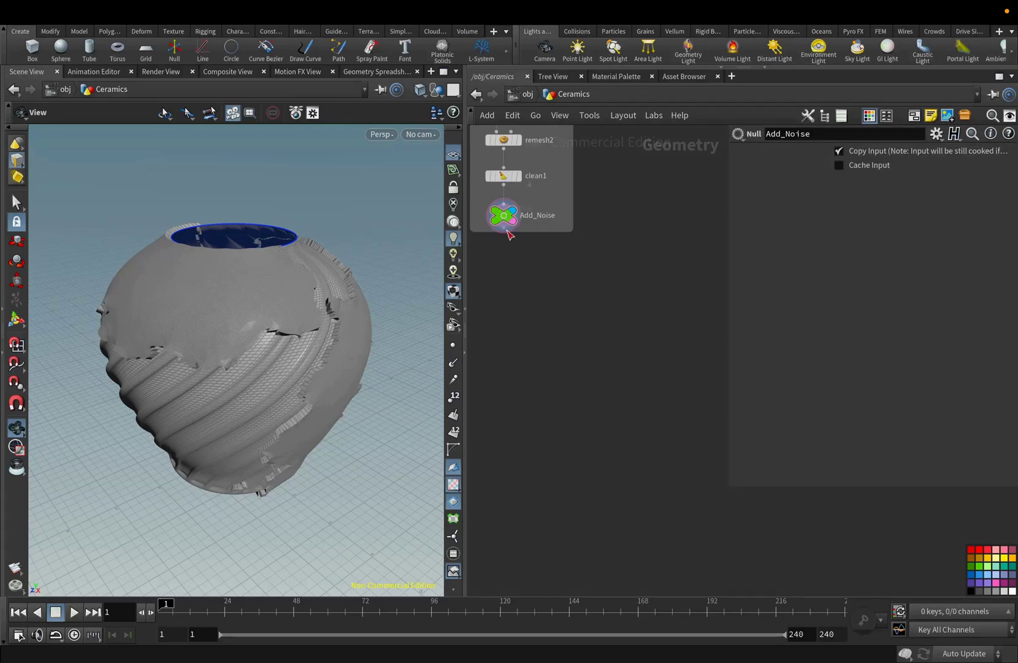
# Add a Mountain node after Add_Noise and restrict its noise to group1
pyautogui.click(508, 232)
pyautogui.press('Tab')
pyautogui.write('mou')
pyautogui.press('Return')
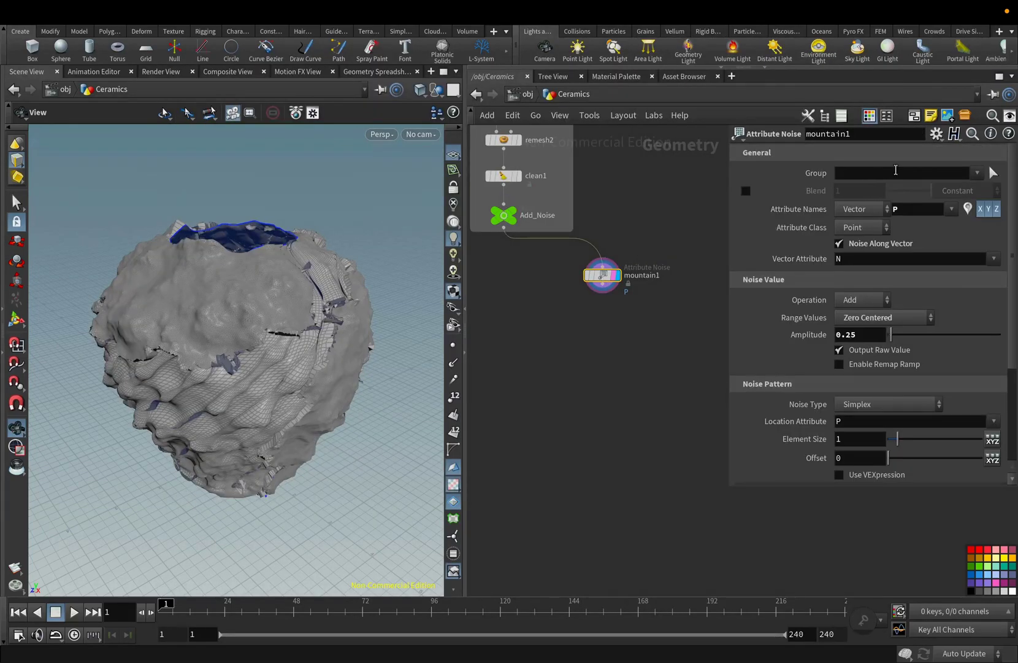
pyautogui.click(977, 172)
pyautogui.click(954, 205)
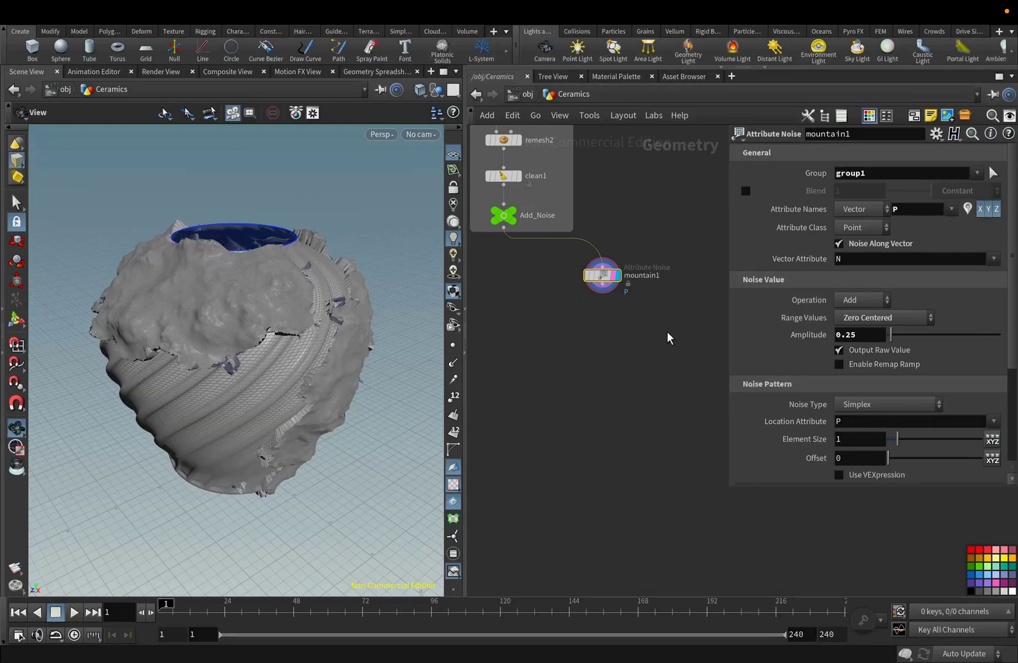
# Set the noise amplitude of mountain1 to 0.37
pyautogui.moveTo(858, 335); pyautogui.dragTo(847, 334)
pyautogui.write('37')
pyautogui.press('Return')
pyautogui.scroll(-3, 821, 389)
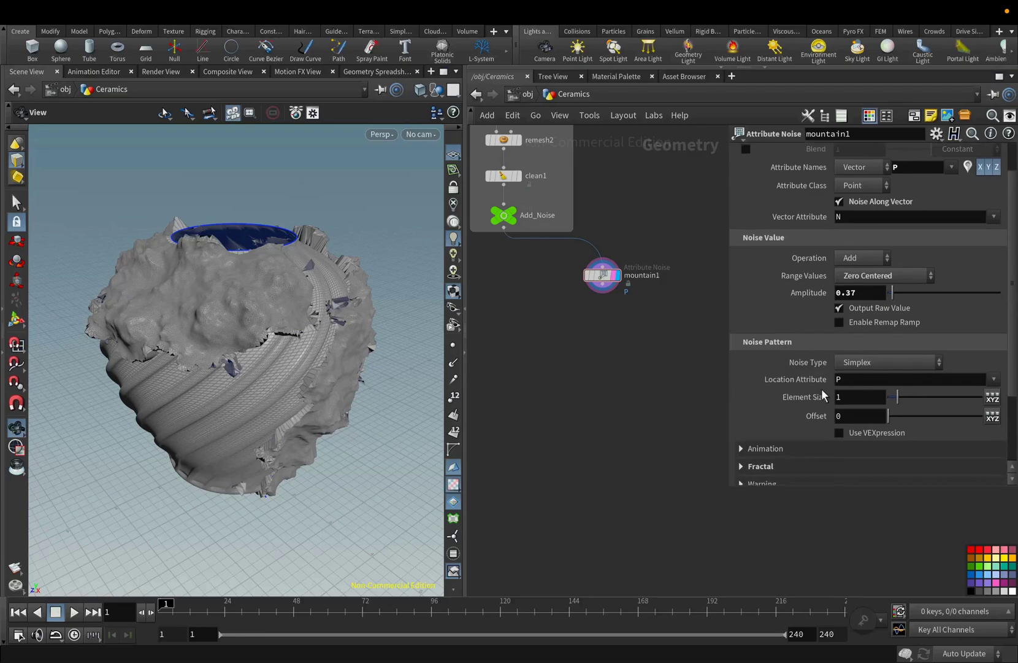
# Set the noise element size of mountain1 to 2.4 and its offset to 7
pyautogui.moveTo(850, 386); pyautogui.dragTo(833, 387)
pyautogui.write('2.4')
pyautogui.press('Return')
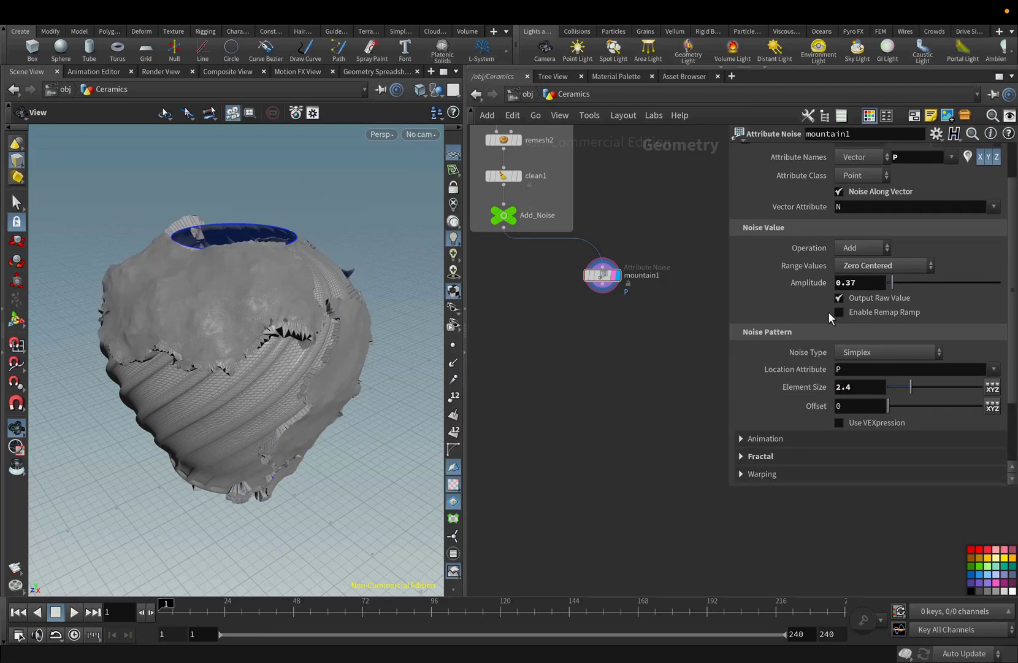
pyautogui.scroll(-1, 805, 310)
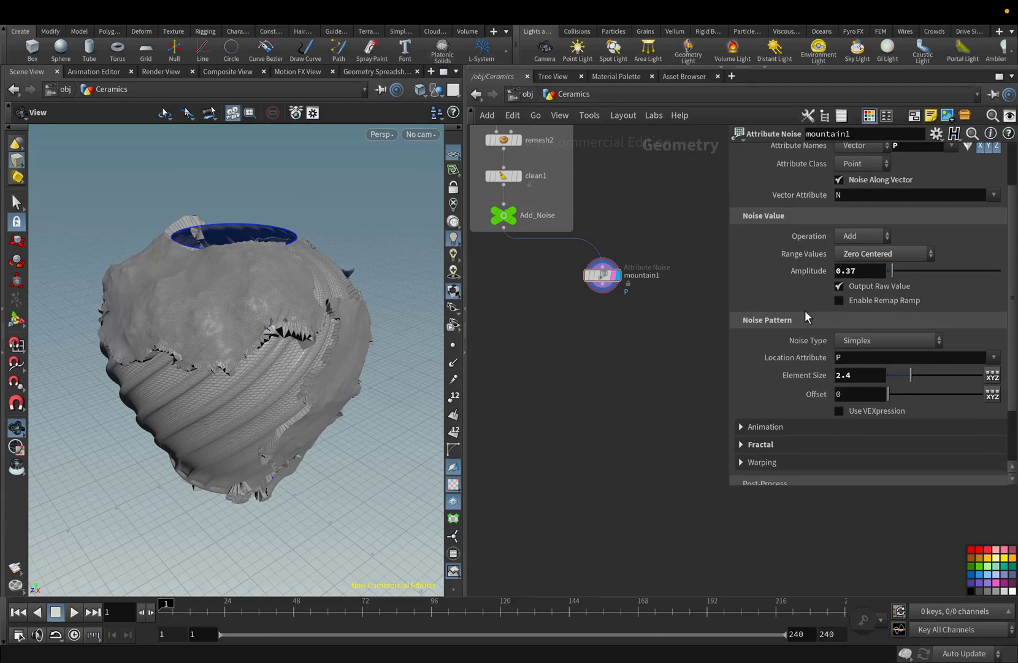
pyautogui.click(840, 395)
pyautogui.write('7')
pyautogui.press('Return')
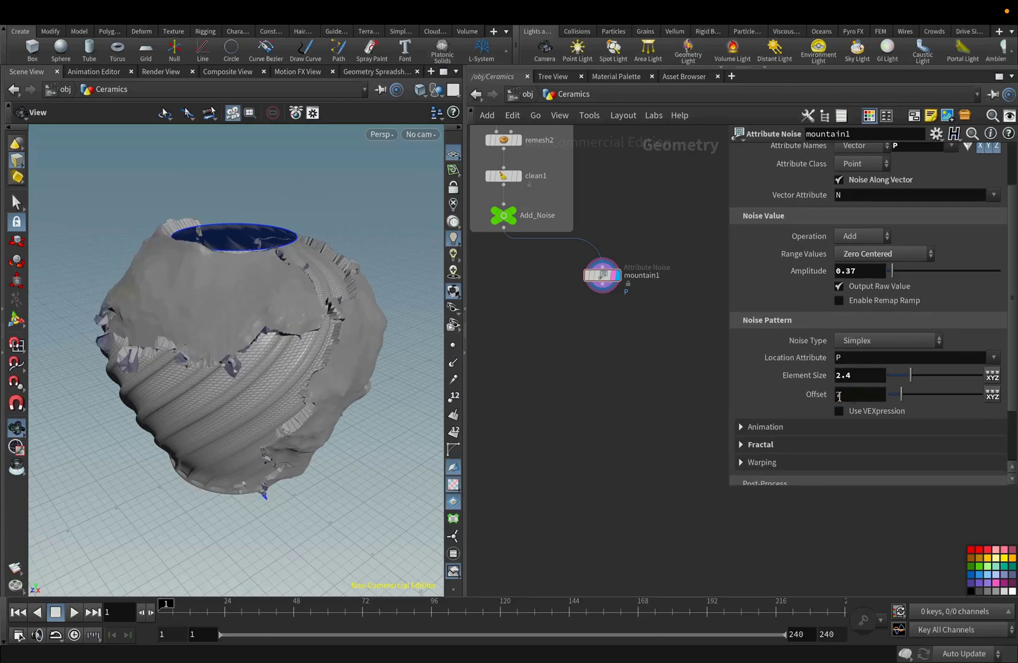
# Set the fractal max octaves of mountain1 to 9 and its lacunarity to 3
pyautogui.click(742, 443)
pyautogui.scroll(-5, 742, 443)
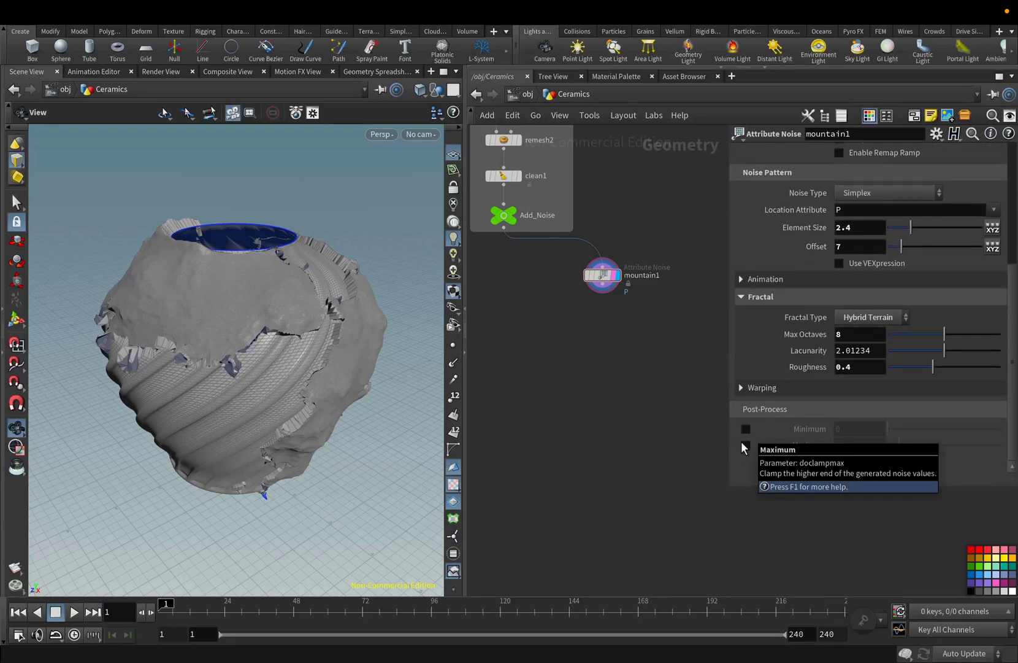
pyautogui.doubleClick(837, 334)
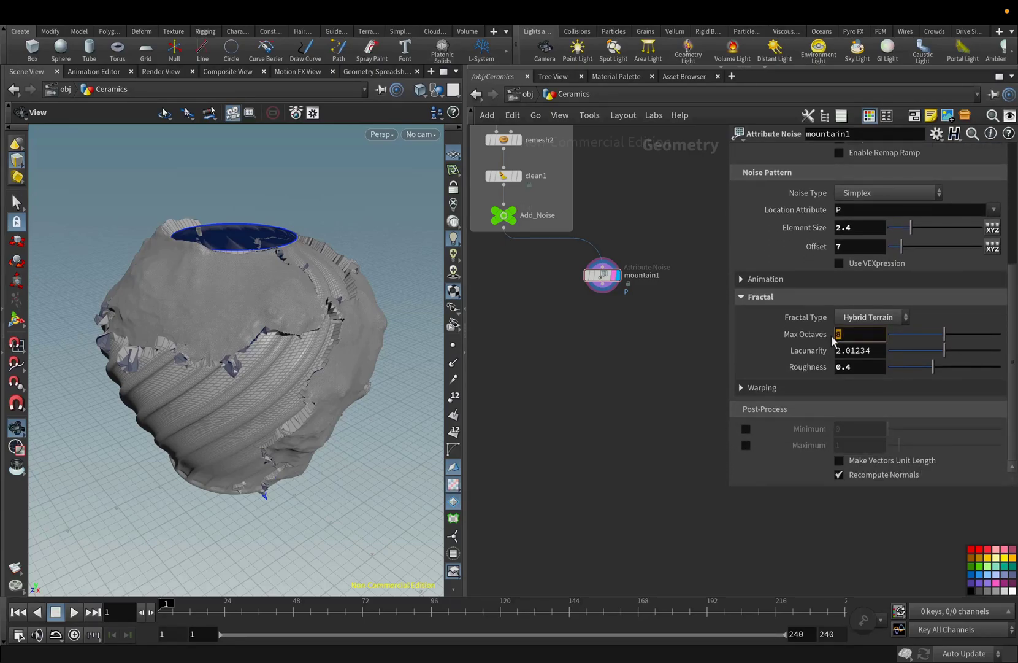
pyautogui.write('9')
pyautogui.press('Tab')
pyautogui.write('3')
pyautogui.press('Return')
# Set the lattice warp of mountain1 to 0.3 and its lattice warp size to 5.5
pyautogui.click(744, 387)
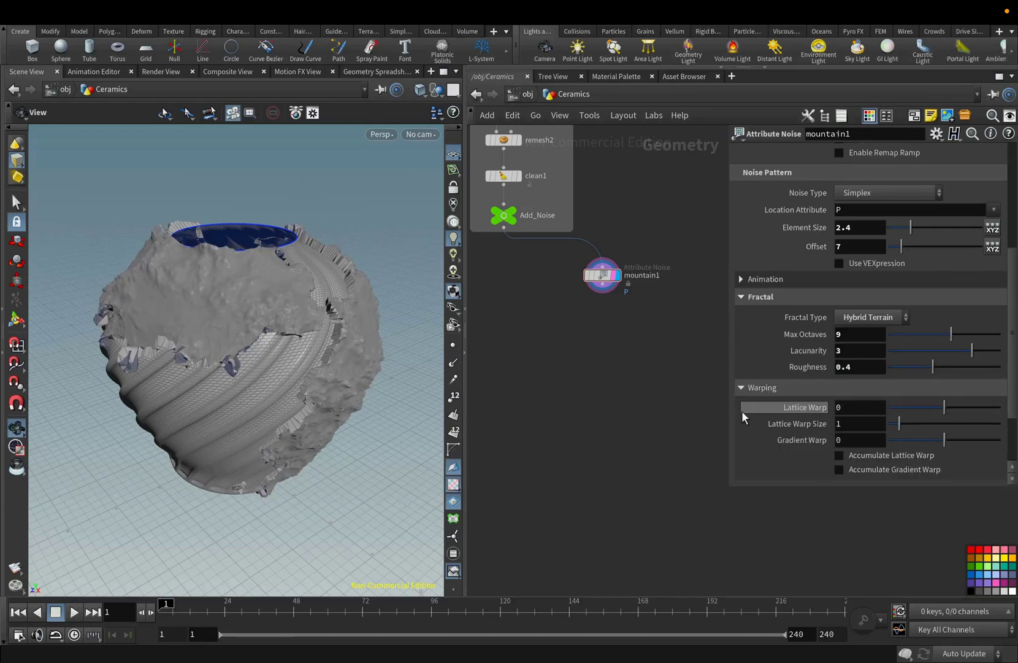
pyautogui.click(844, 407)
pyautogui.write('0.3')
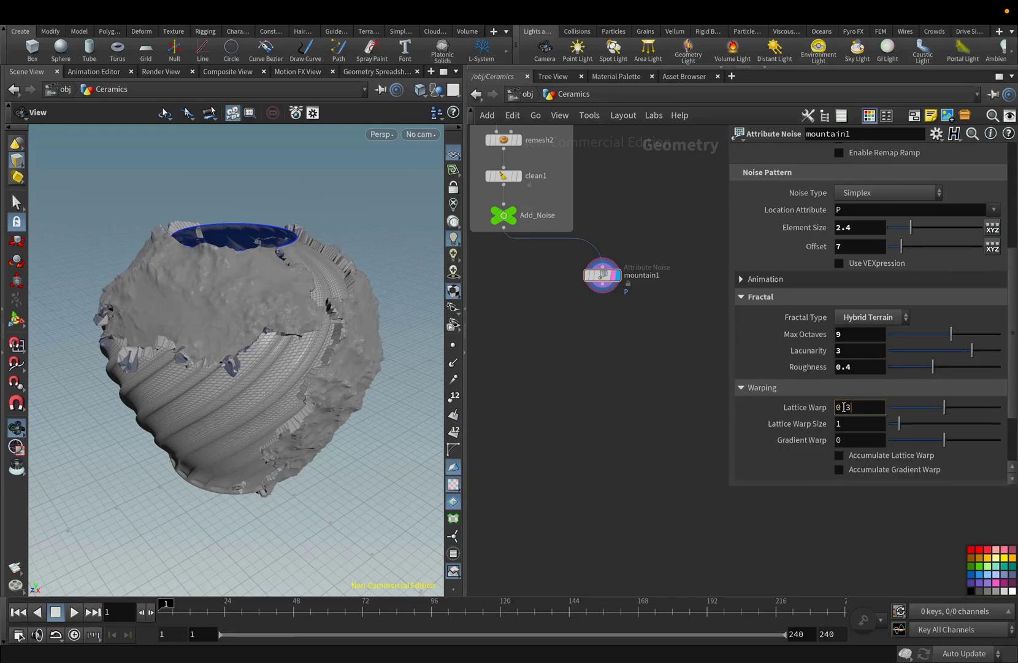
pyautogui.press('Tab')
pyautogui.write('5.5')
pyautogui.press('Return')
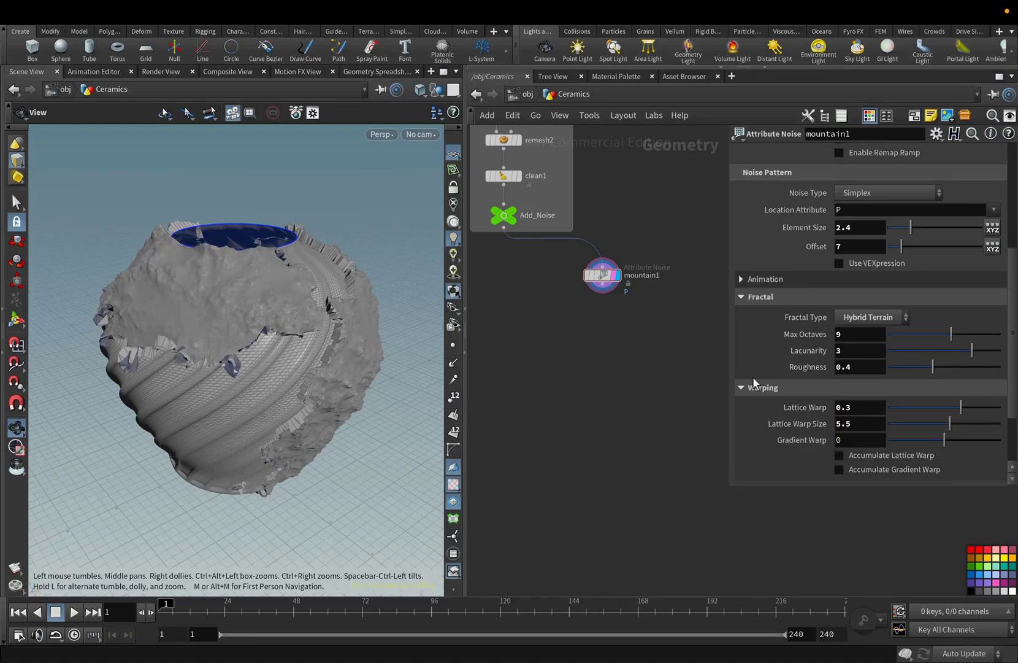
# Add a Smooth node after mountain1 and inspect the smoothed vessel surface
pyautogui.scroll(5, 818, 374)
pyautogui.click(602, 293)
pyautogui.press('Tab')
pyautogui.write('sm')
pyautogui.press('Return')
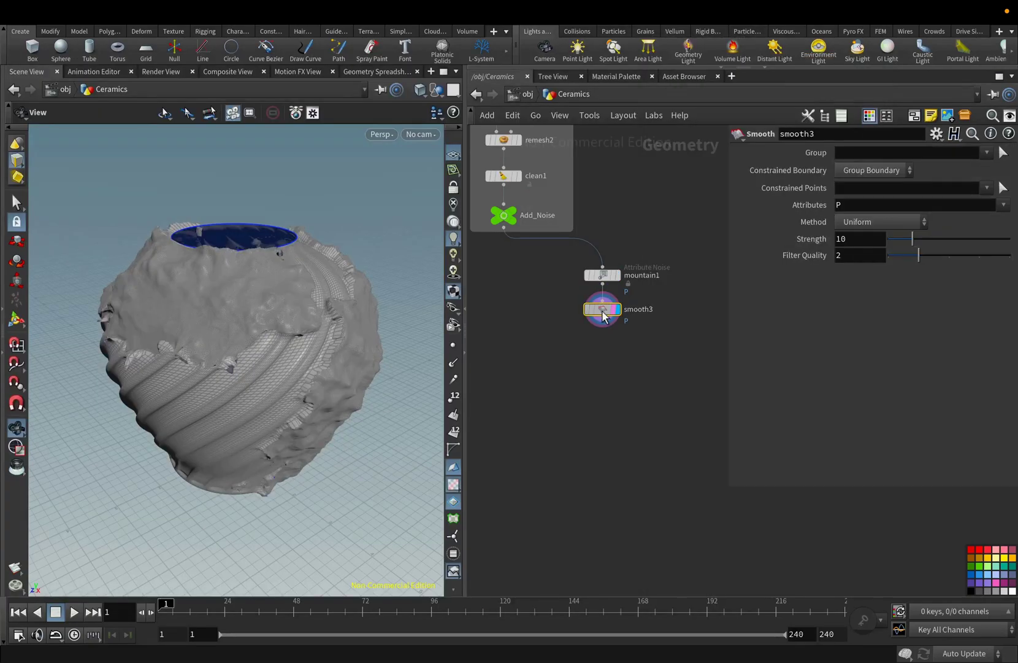
pyautogui.scroll(5, 283, 364)
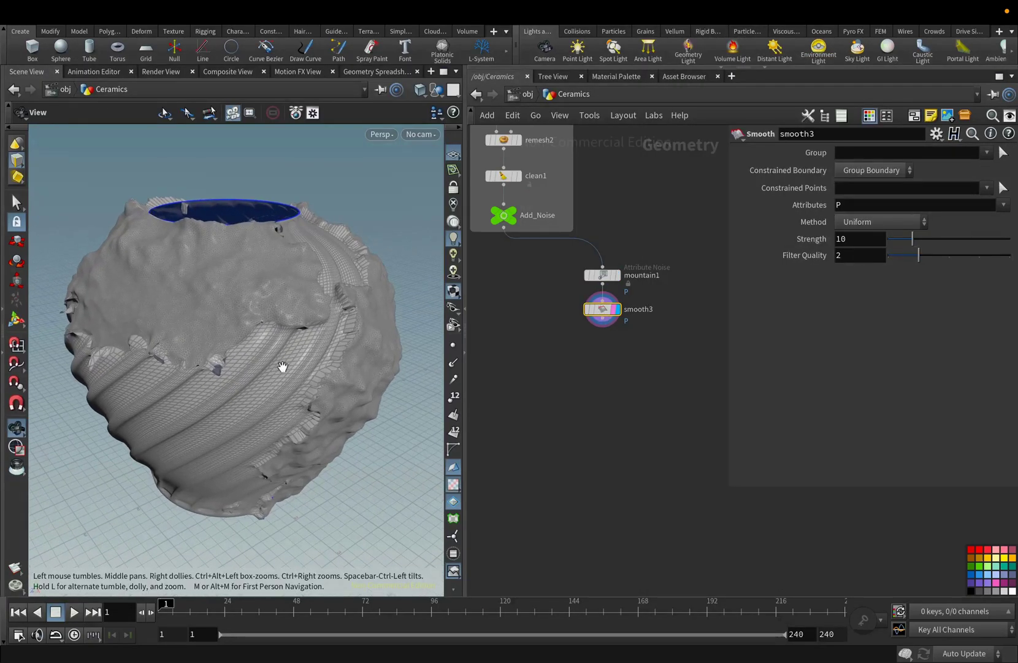
pyautogui.moveTo(220, 391); pyautogui.dragTo(230, 418)
# Add a Remesh node after smooth3 with a target size of 0.02
pyautogui.click(603, 327)
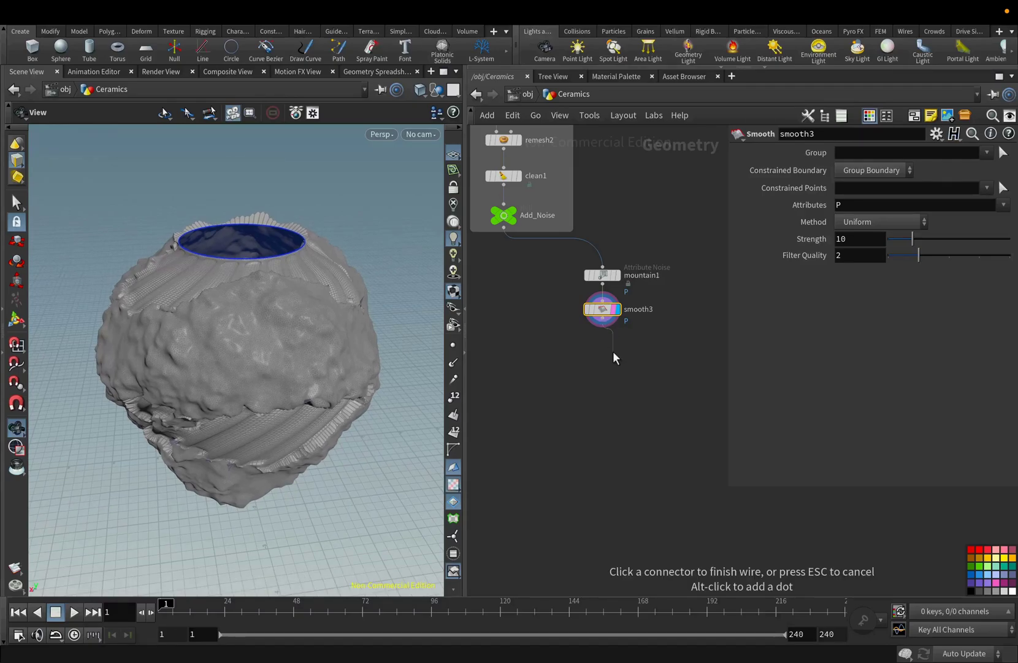
pyautogui.press('Tab')
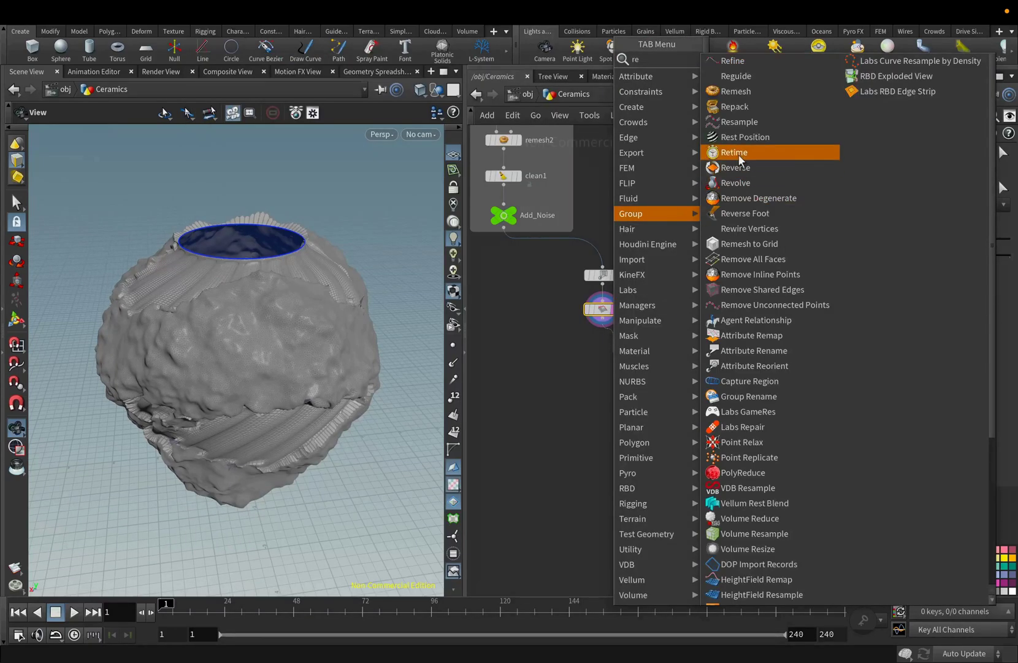
pyautogui.click(739, 154)
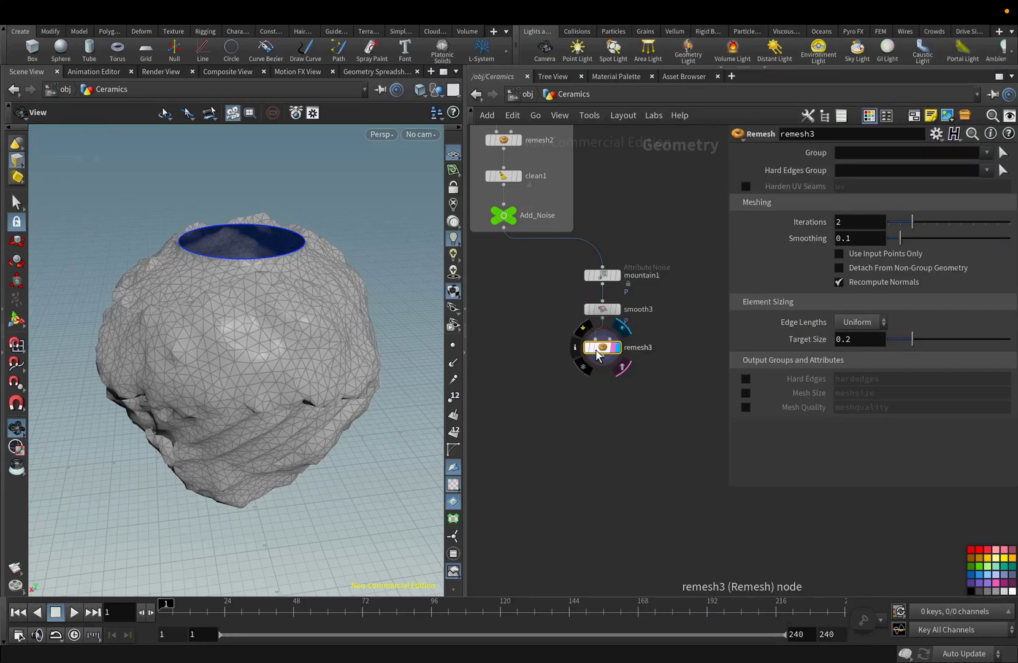
pyautogui.click(847, 339)
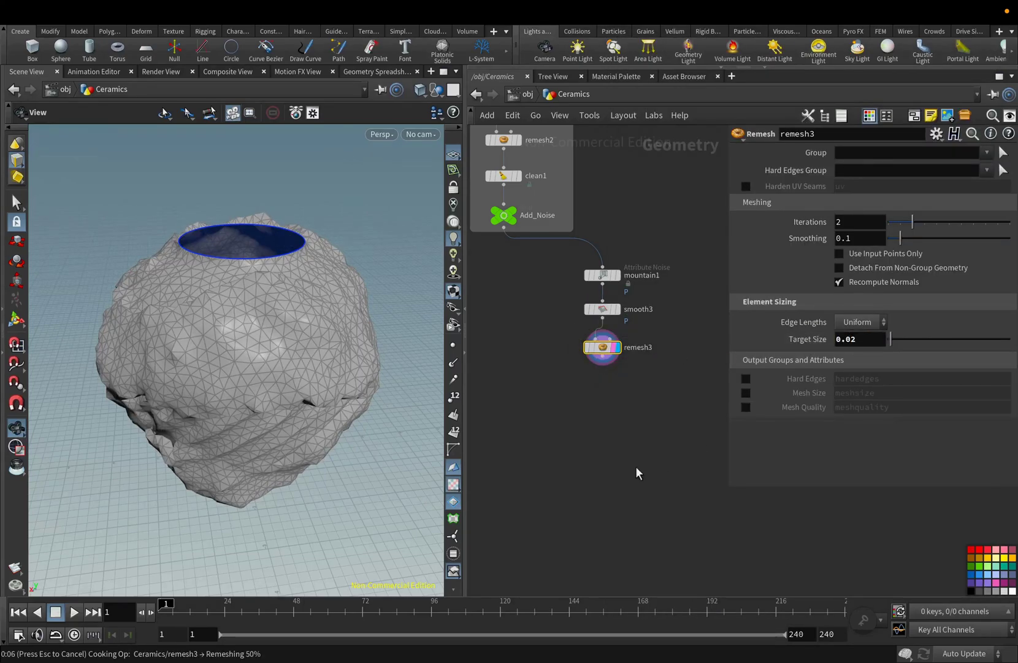
# Add a second Mountain node after remesh3 and restrict its noise to group1
pyautogui.click(602, 366)
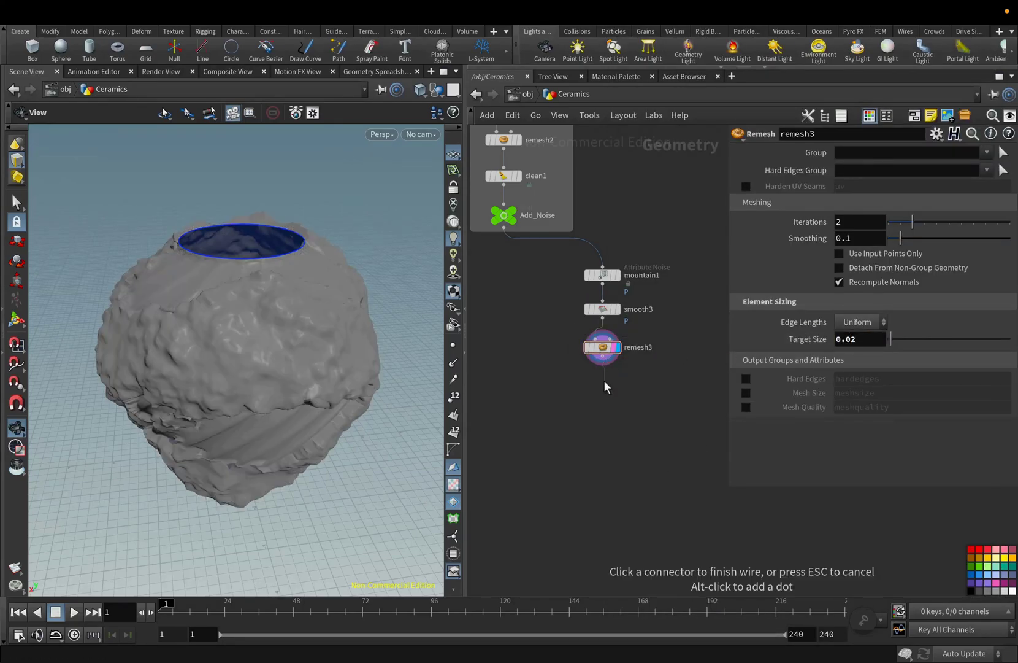
pyautogui.press('Tab')
pyautogui.write('mou')
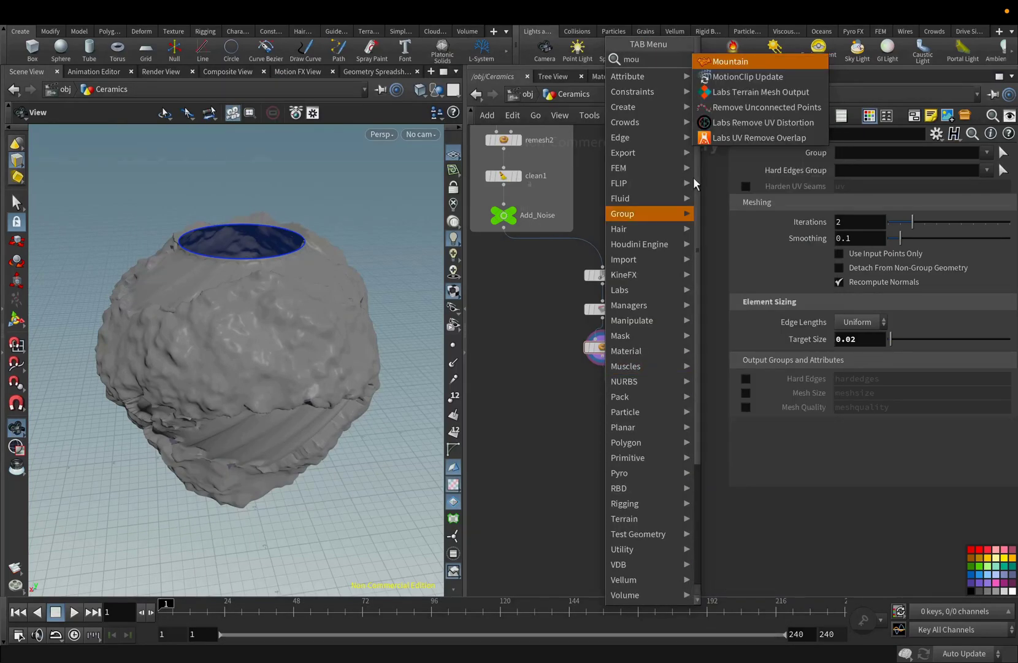
pyautogui.click(724, 62)
pyautogui.click(977, 175)
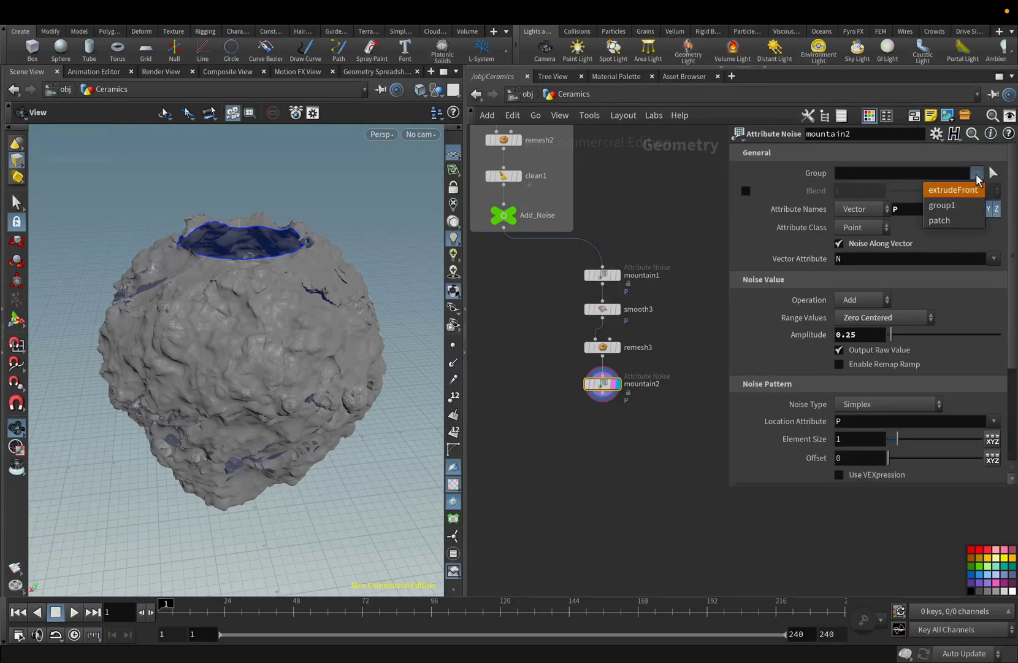
pyautogui.click(954, 205)
# Set the noise amplitude of mountain2 to 0.37
pyautogui.scroll(-2, 672, 423)
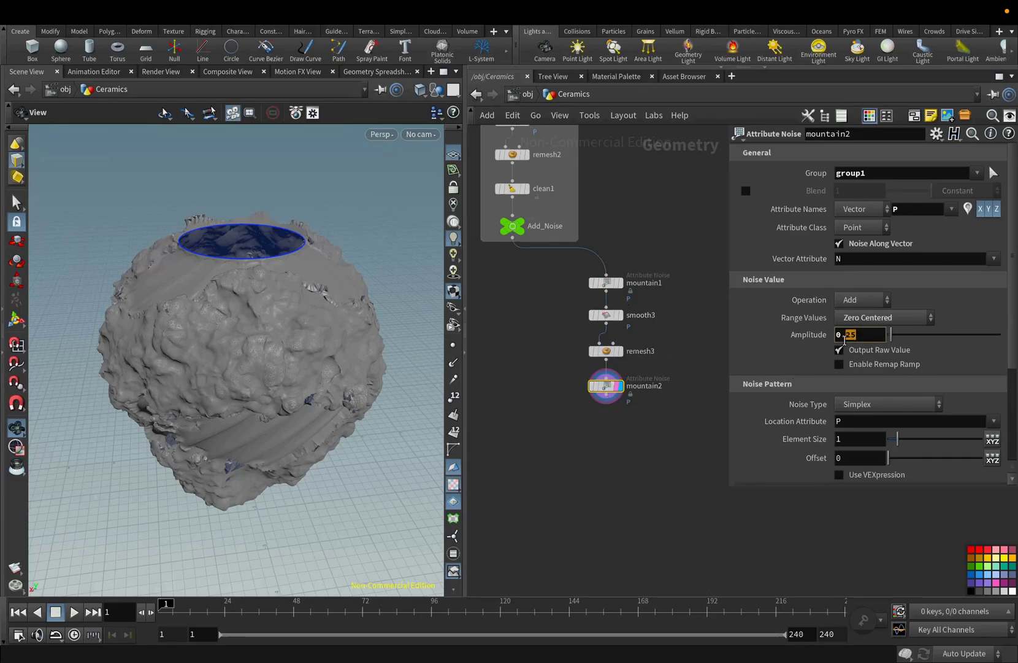
pyautogui.write('7')
pyautogui.press('Return')
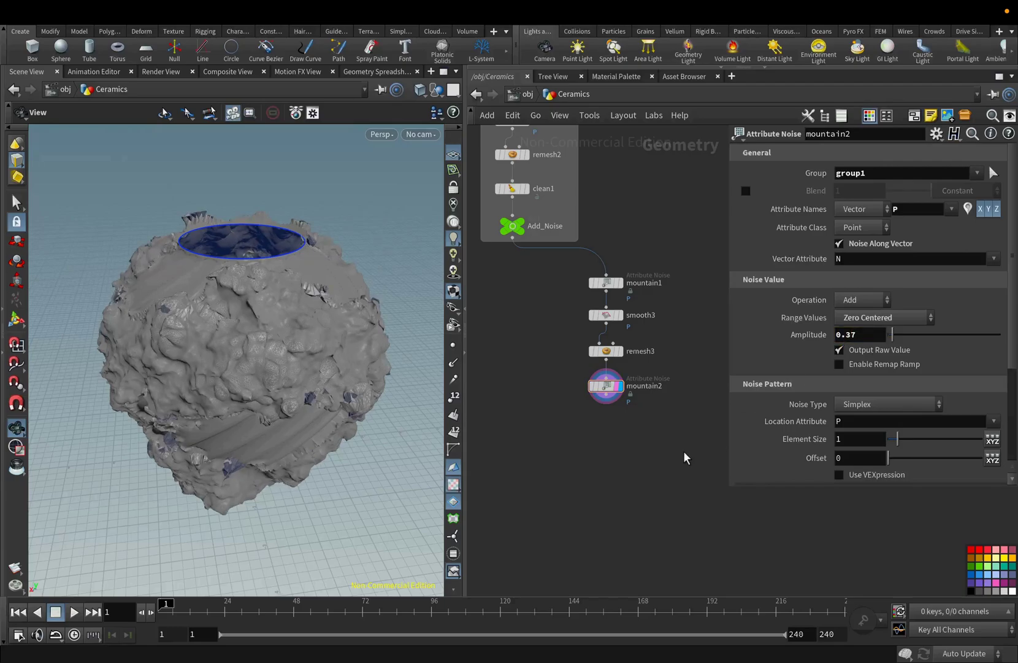
# Change the noise type of mountain2 to Sparse Convolution with element size 1.04 and offset 7.1
pyautogui.scroll(-5, 756, 442)
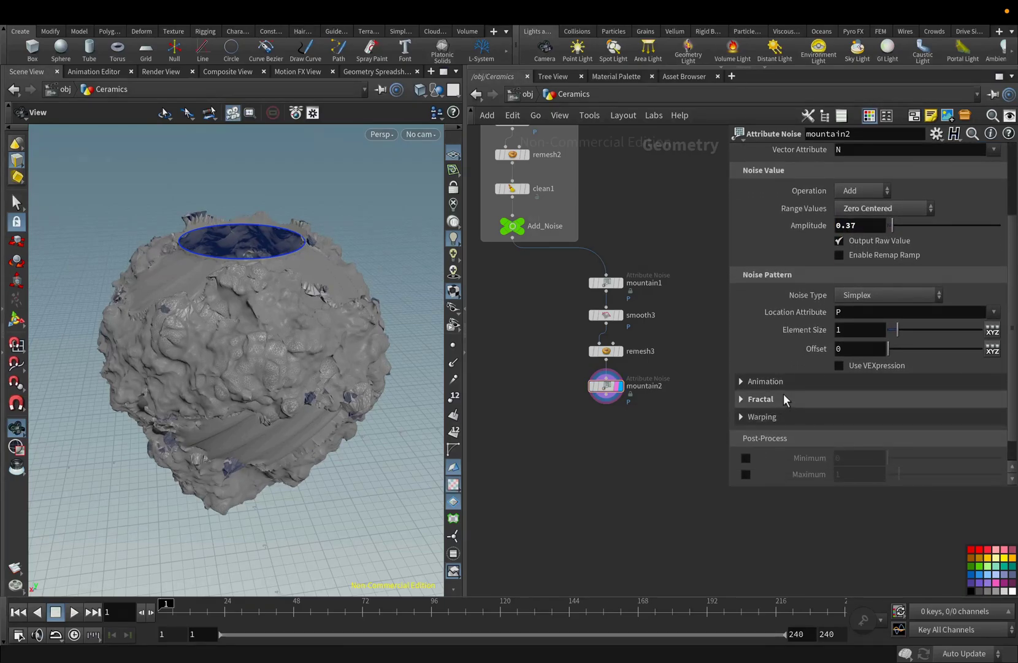
pyautogui.click(885, 297)
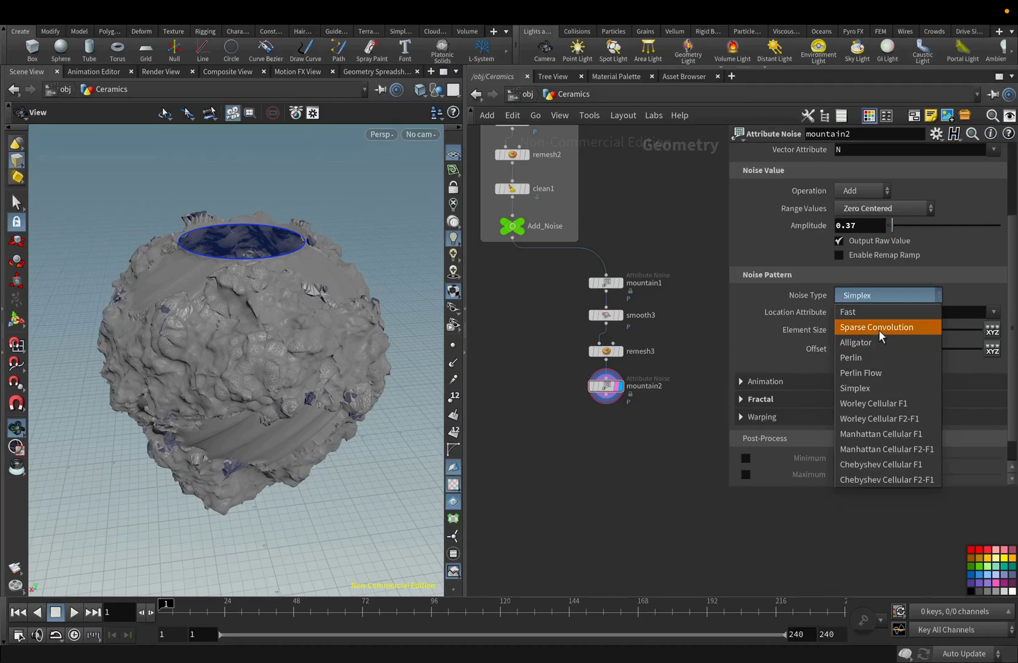
pyautogui.click(935, 328)
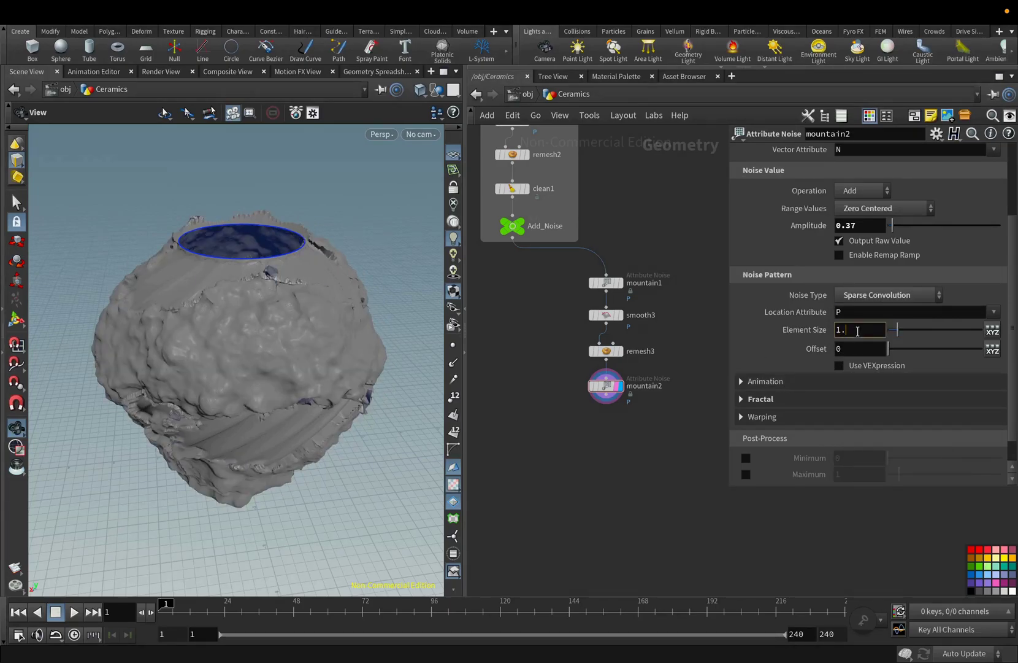
pyautogui.doubleClick(839, 349)
pyautogui.write('7.1')
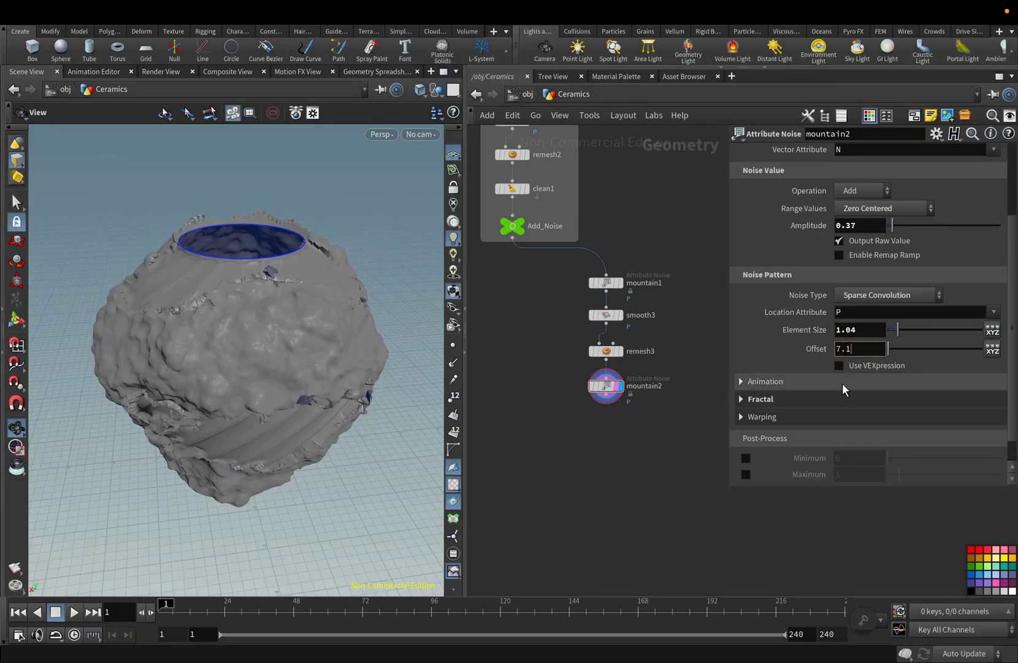
pyautogui.press('Return')
# Set the fractal options of mountain2 to max octaves 9, lacunarity 3 and roughness 0.3
pyautogui.click(743, 398)
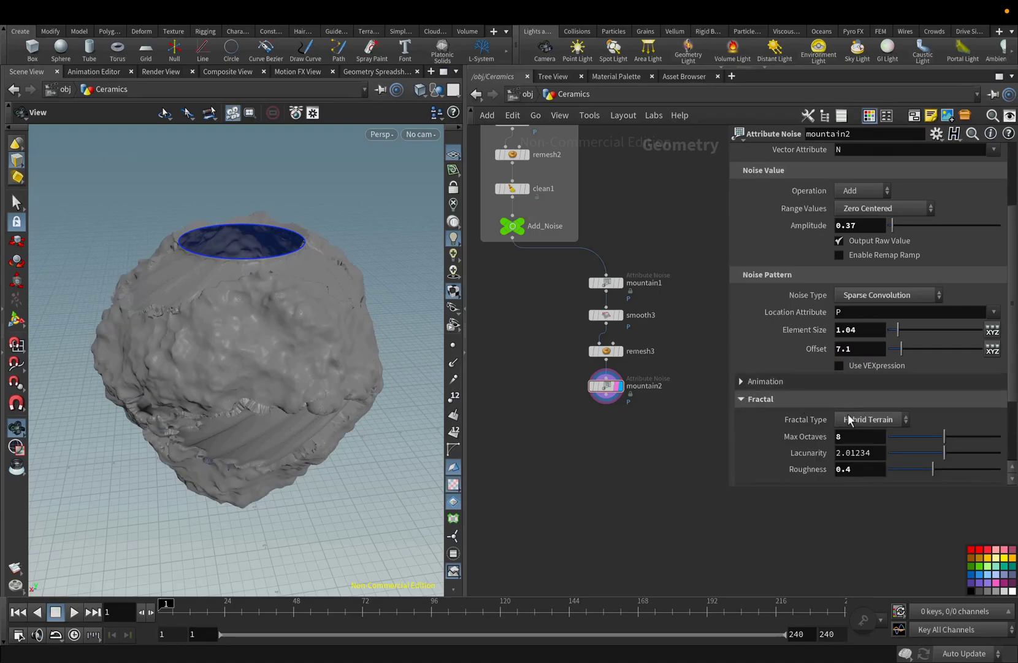
pyautogui.scroll(-2, 850, 420)
pyautogui.scroll(-1, 850, 420)
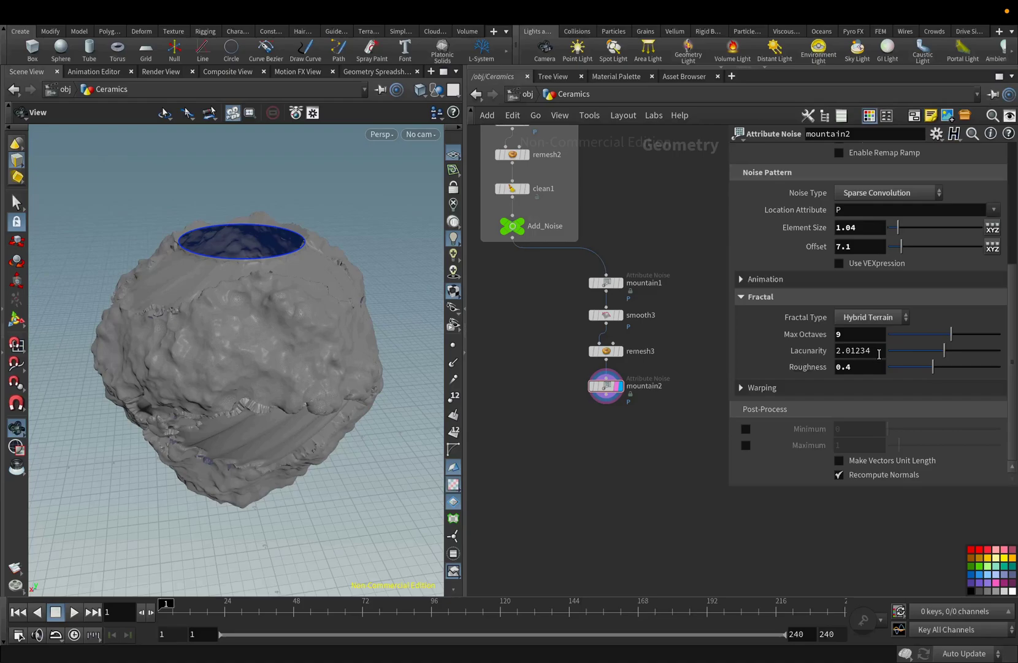
pyautogui.doubleClick(879, 354)
pyautogui.write('3')
pyautogui.press('Return')
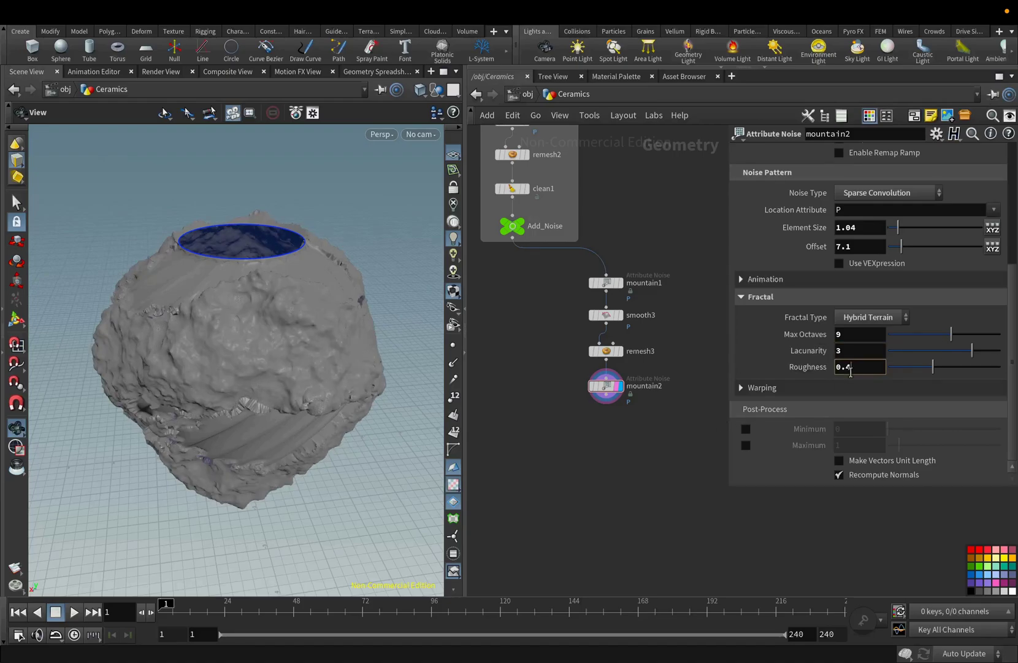
pyautogui.click(851, 373)
pyautogui.write('0.3')
pyautogui.press('Return')
# Set the lattice warp of mountain2 to -0.5 and its lattice warp size to 10
pyautogui.click(741, 387)
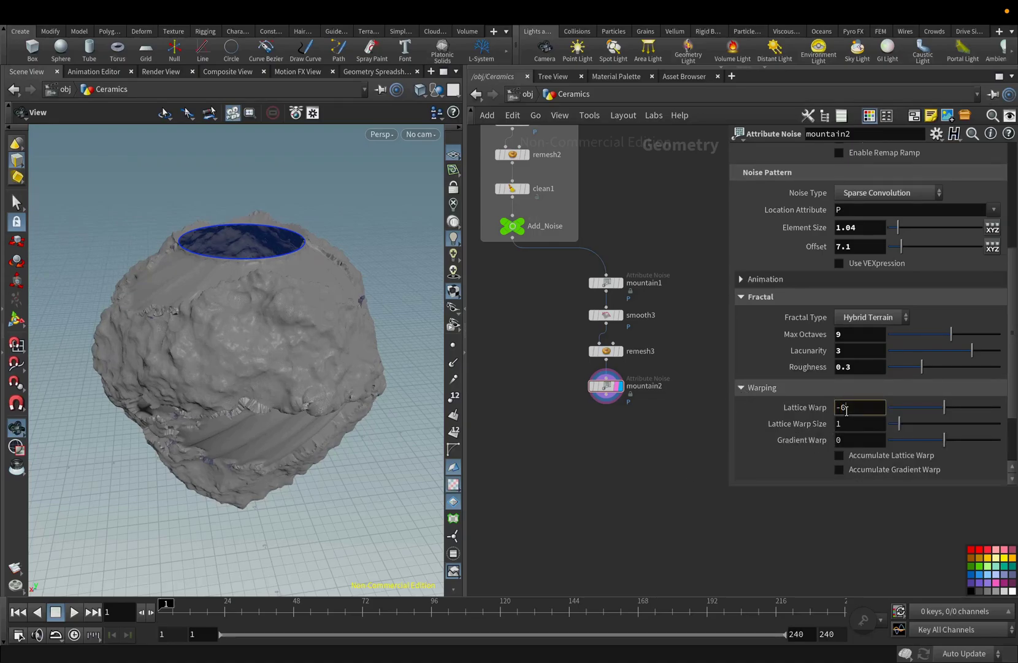
pyautogui.press('Return')
pyautogui.click(855, 436)
pyautogui.click(855, 425)
pyautogui.write('10')
pyautogui.press('Return')
# Set the gradient warp of mountain2 to -0.9 and enable accumulation for both lattice and gradient warp
pyautogui.click(835, 440)
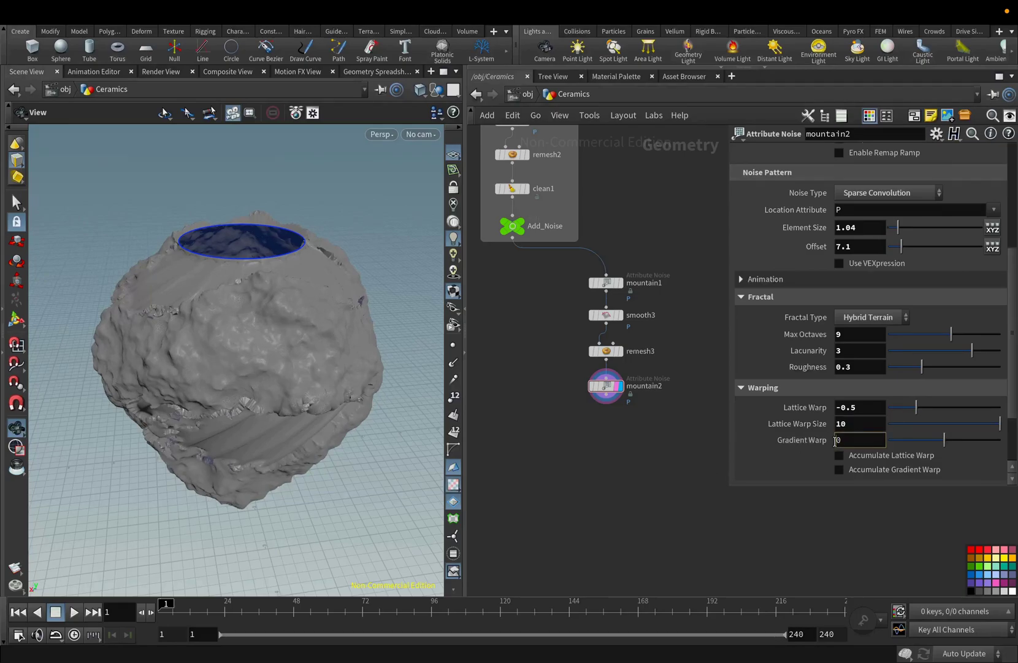
pyautogui.write('-0.9')
pyautogui.press('Return')
pyautogui.click(871, 470)
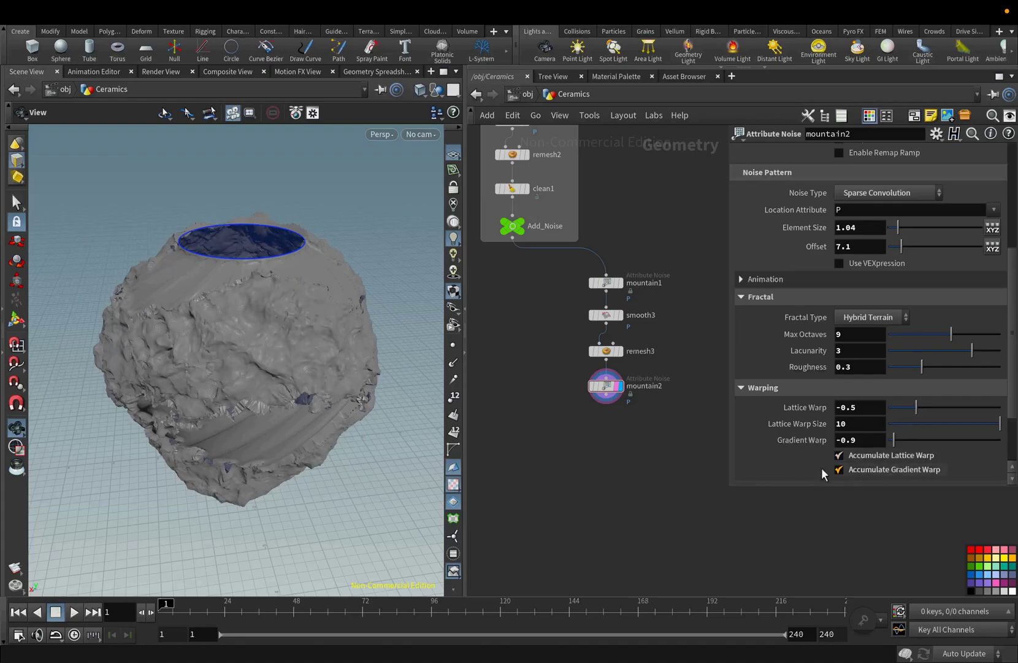
# Add a Remesh node after mountain2 with a target size of 0.02
pyautogui.click(606, 402)
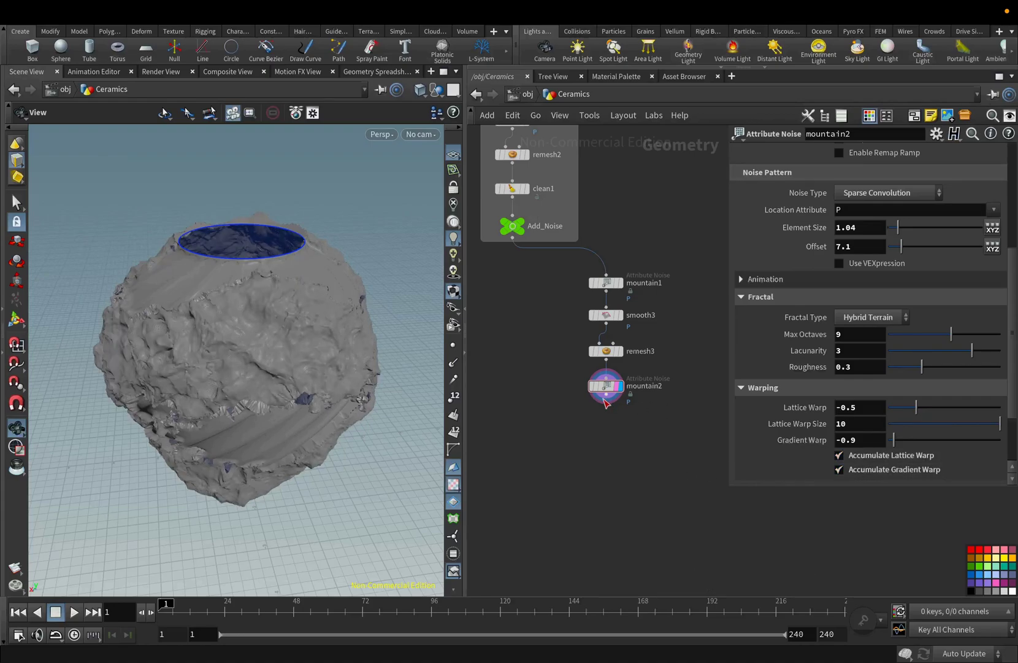
pyautogui.click(632, 442)
pyautogui.write('rem')
pyautogui.press('Return')
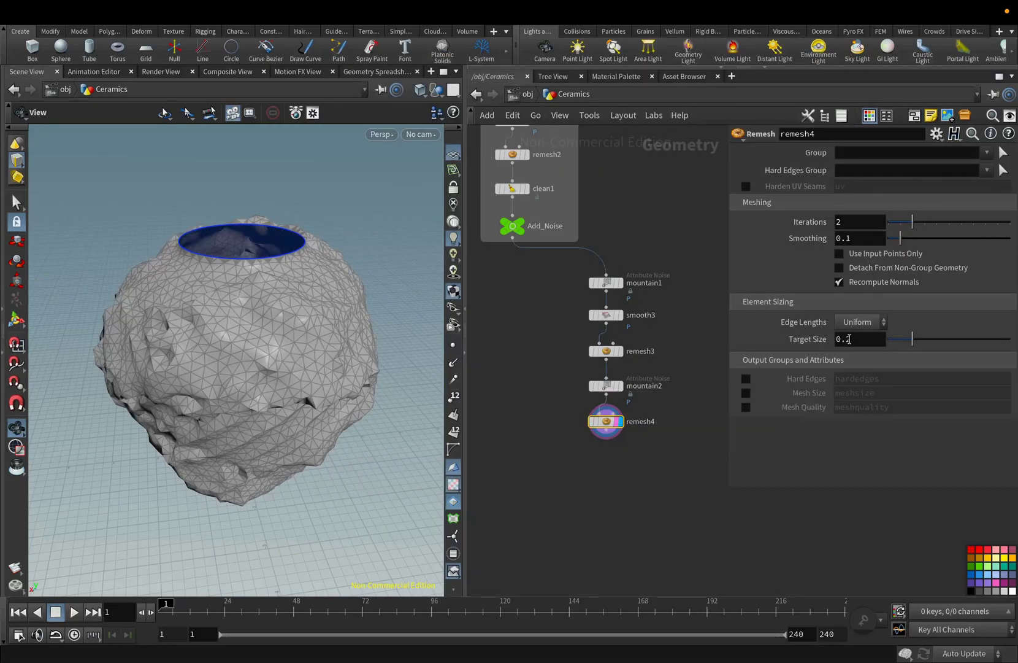
pyautogui.press('Return')
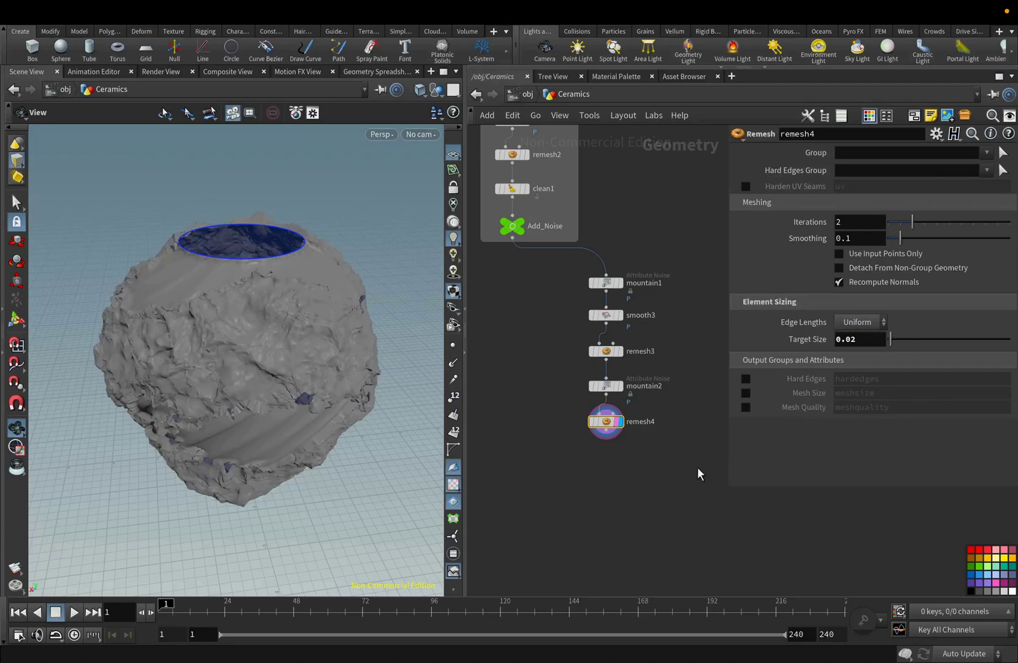
# Reduce the noise amplitude of mountain1 to 0.2
pyautogui.moveTo(331, 434); pyautogui.dragTo(285, 405)
pyautogui.press('f')
pyautogui.click(611, 285)
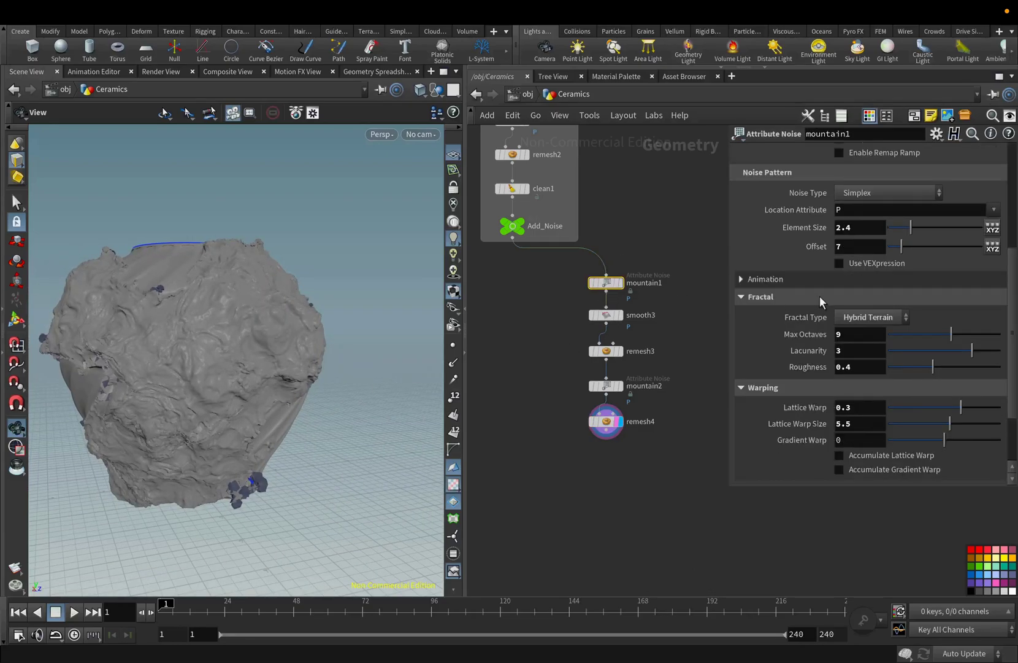
pyautogui.scroll(5, 794, 300)
pyautogui.click(864, 312)
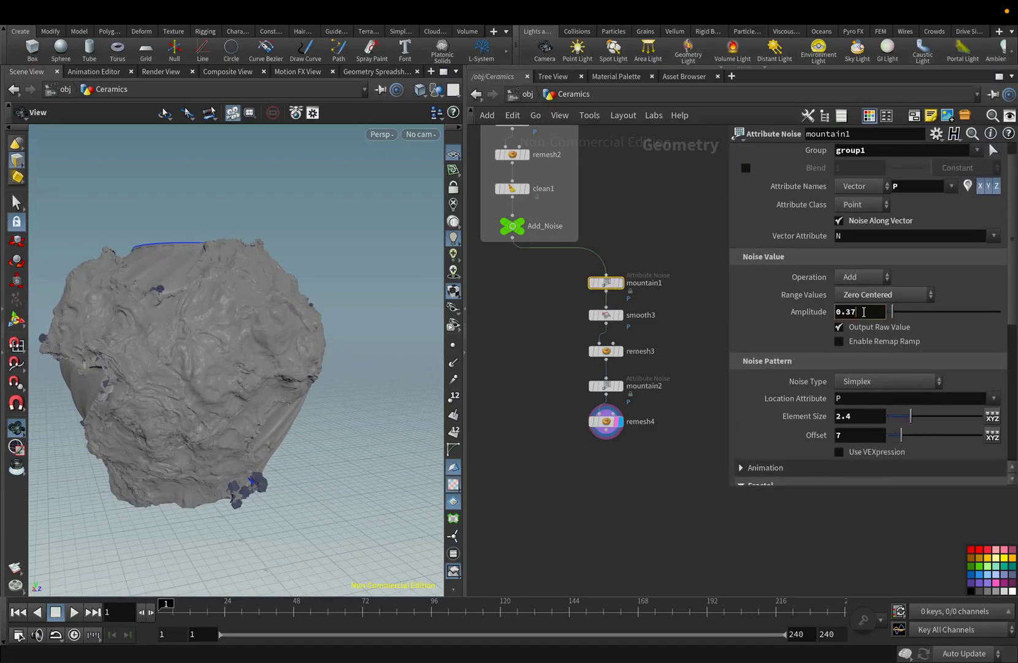
pyautogui.press('Return')
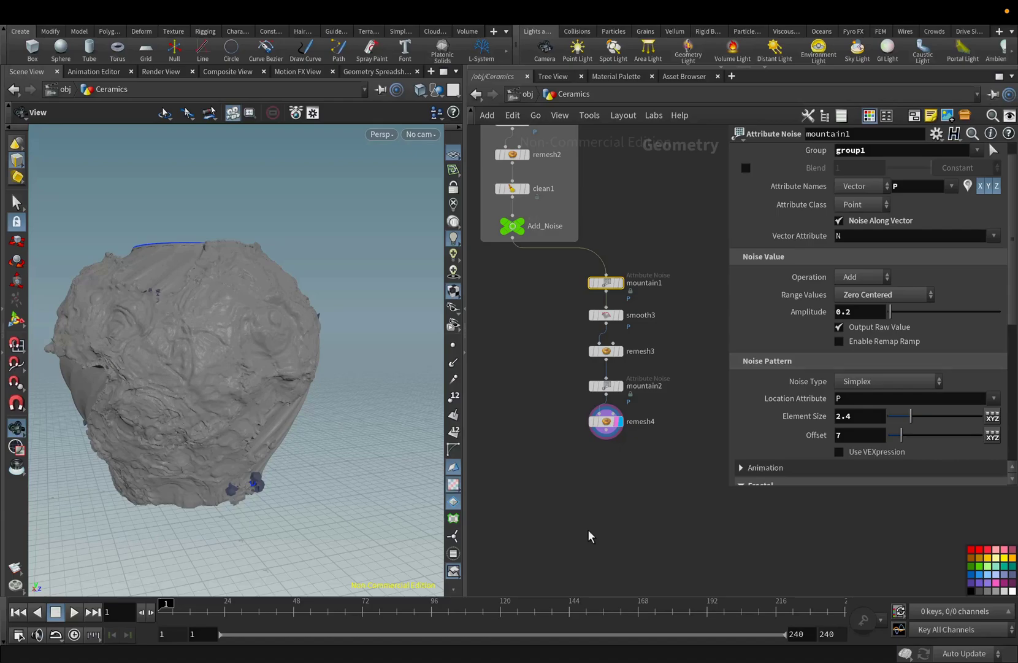
# Tidy the node layout and append a Null named Detailing_Relief after remesh4
pyautogui.moveTo(297, 423); pyautogui.dragTo(323, 443)
pyautogui.press('f')
pyautogui.click(534, 370)
pyautogui.press('l')
pyautogui.click(608, 427)
pyautogui.press('Tab')
pyautogui.write('nul')
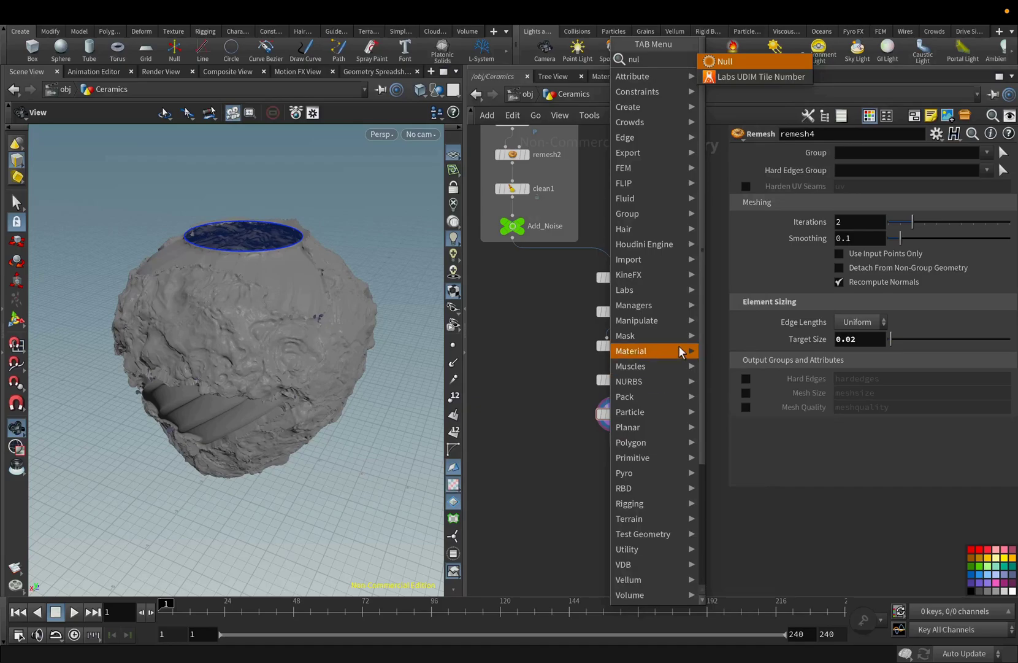
pyautogui.press('Return')
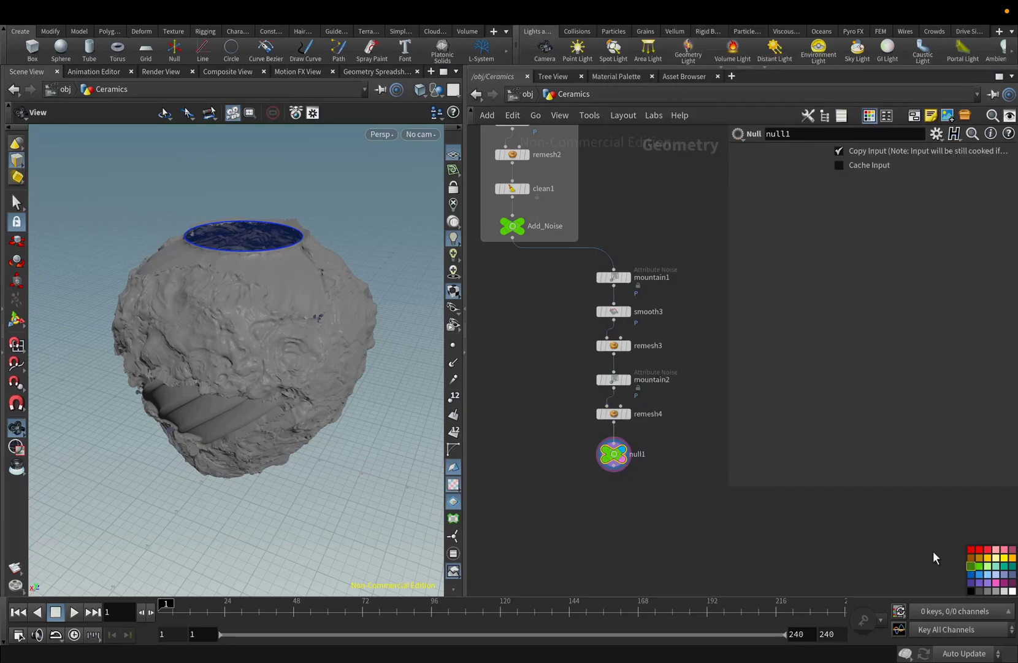
pyautogui.write('Detailing_Relief')
pyautogui.press('Return')
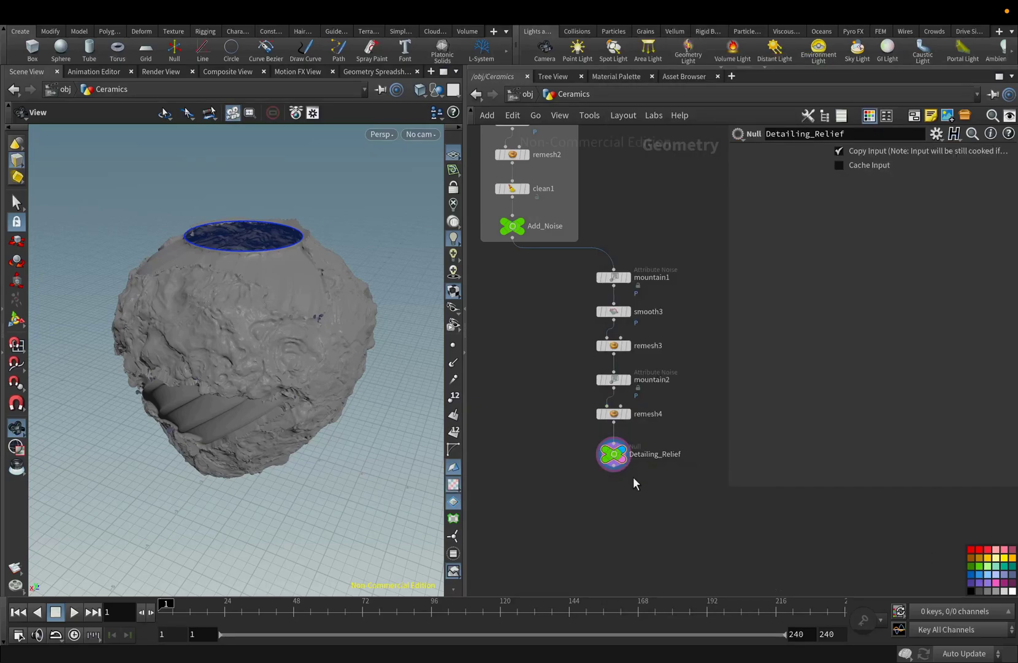
# Enclose the nodes from mountain1 through Detailing_Relief in a network box
pyautogui.moveTo(580, 267); pyautogui.dragTo(609, 422)
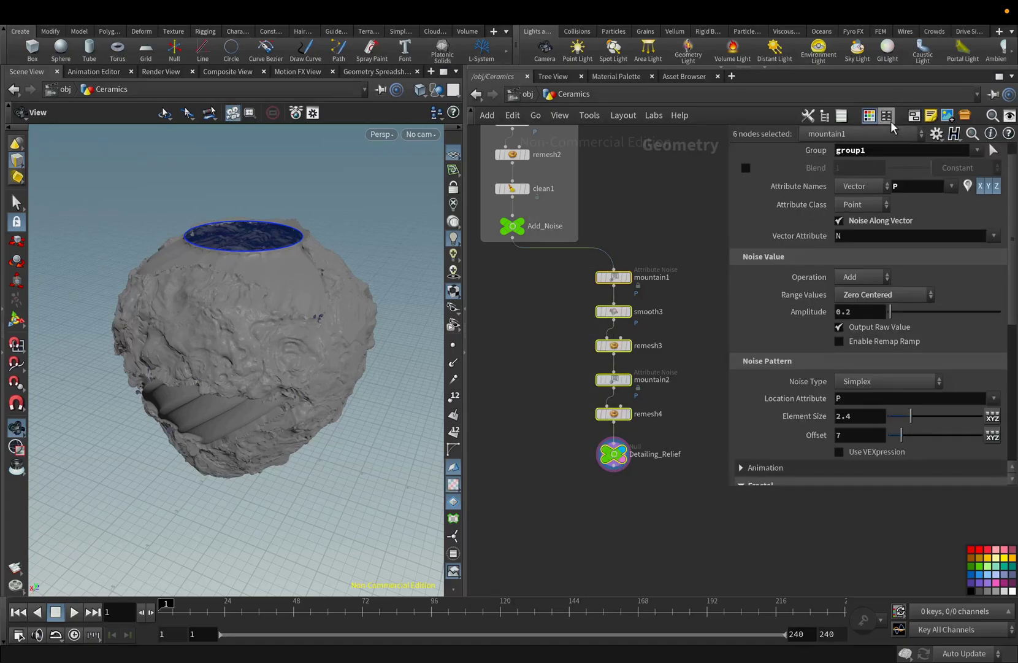
pyautogui.click(914, 116)
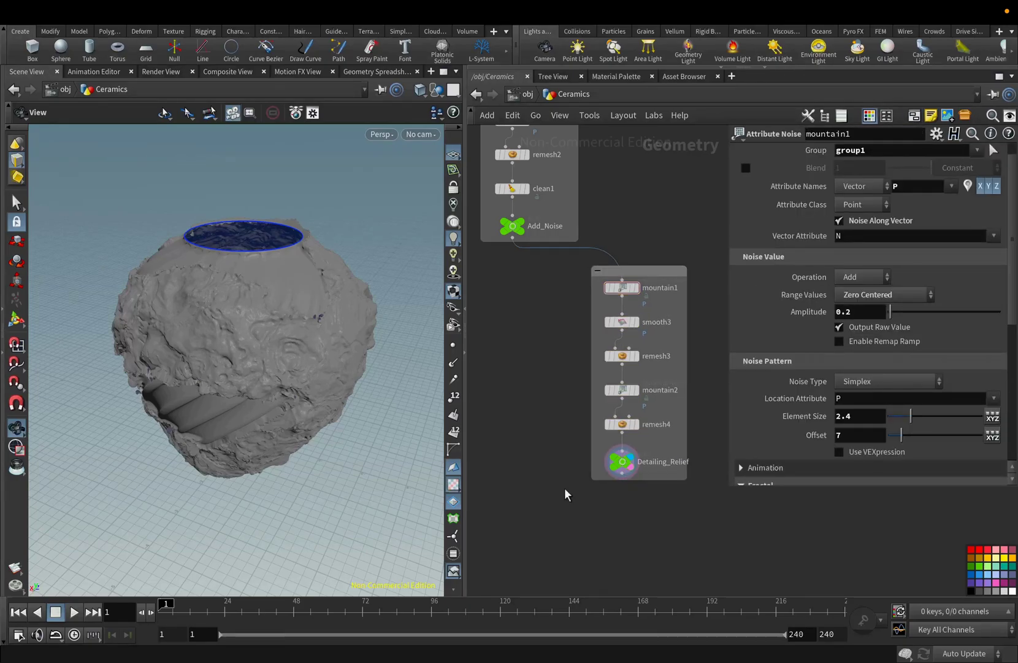
pyautogui.scroll(-8, 565, 491)
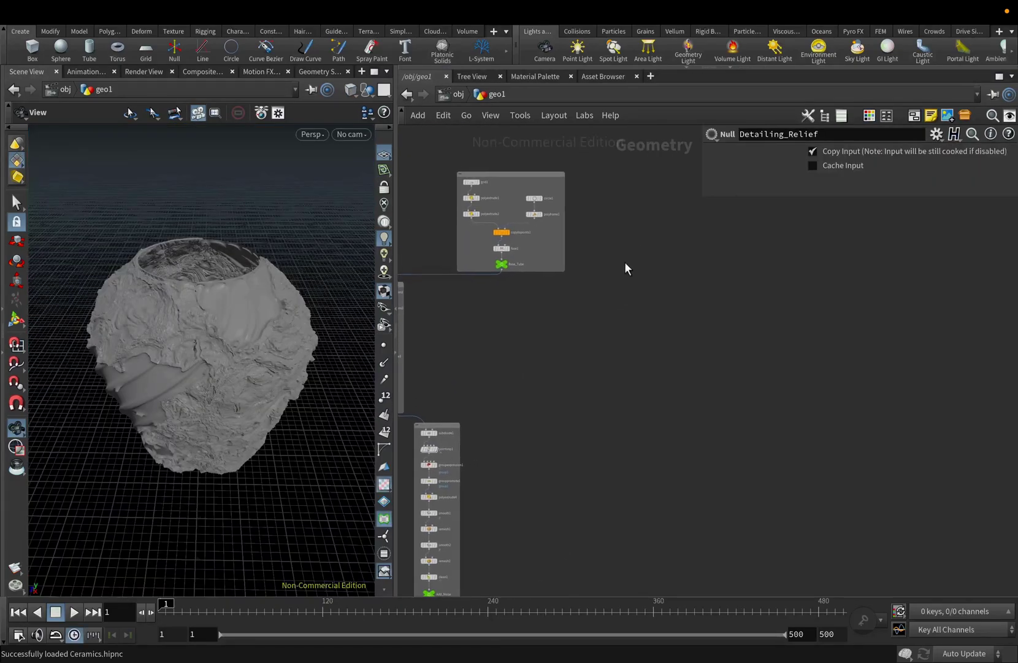
# Add a Grid node in an empty area beside the Base_Tube network box and display it
pyautogui.press('Tab')
pyautogui.write('gr')
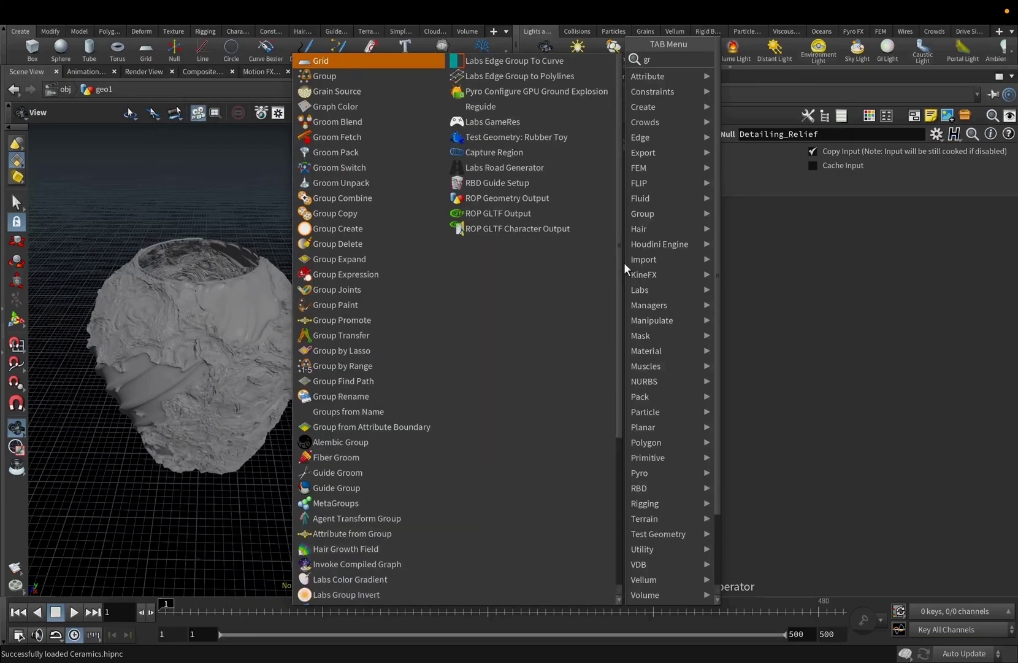
pyautogui.click(360, 67)
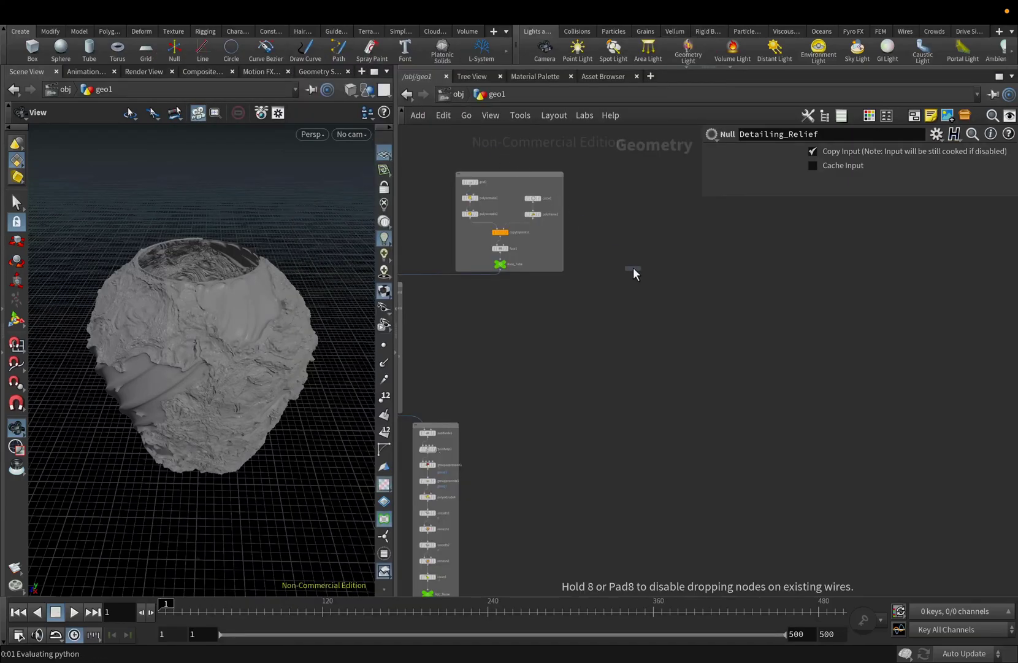
pyautogui.click(624, 261)
pyautogui.scroll(5, 624, 260)
pyautogui.moveTo(615, 266); pyautogui.dragTo(525, 239)
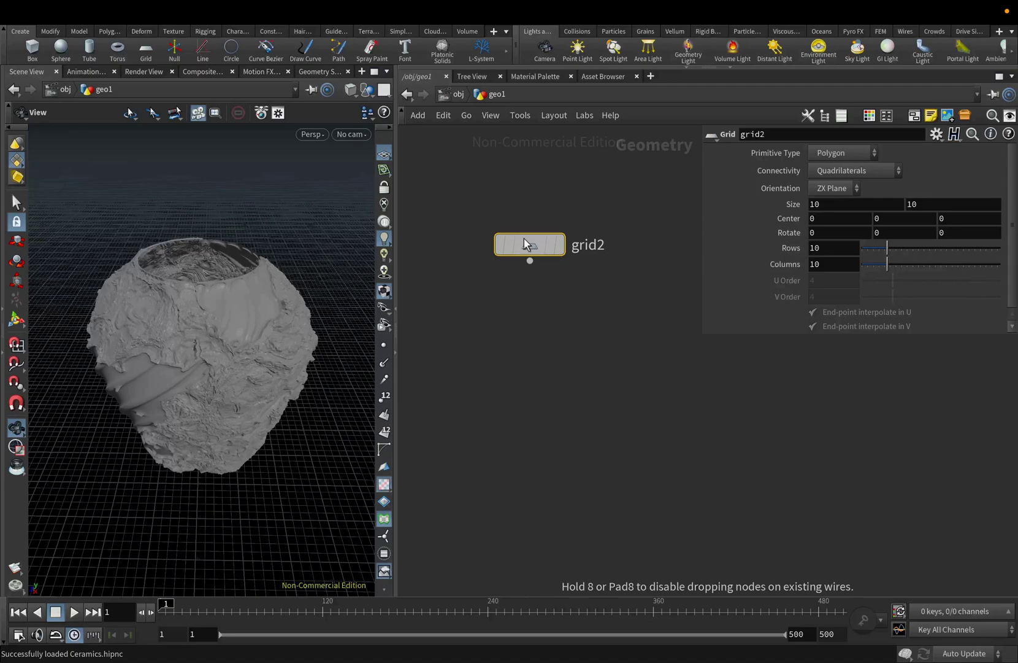
pyautogui.click(562, 273)
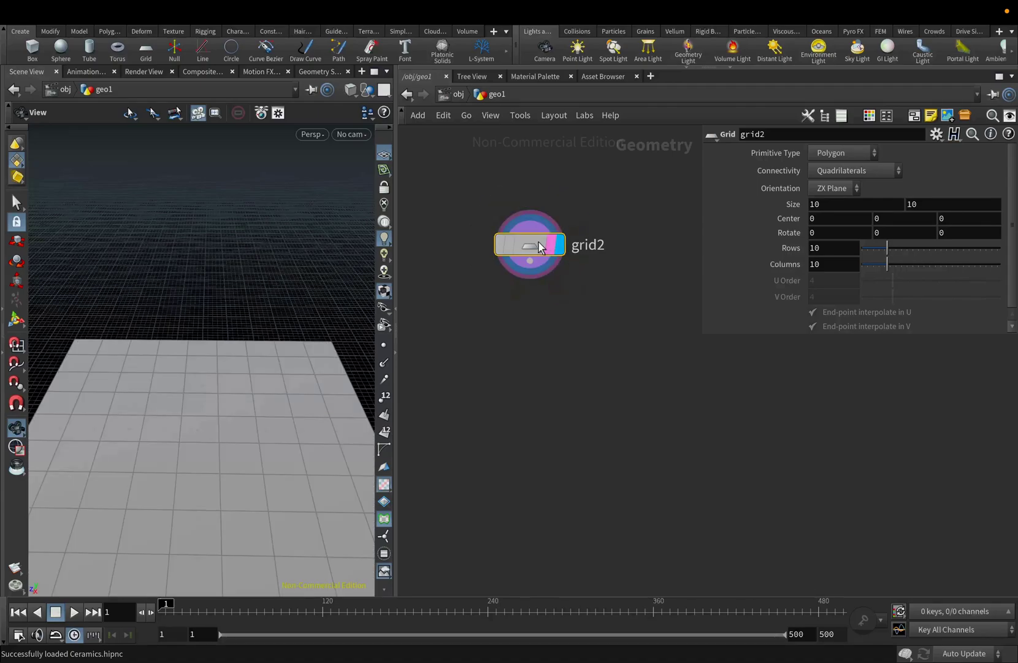
# Set the new grid's size to 1 by 8 and its orientation to XY Plane
pyautogui.moveTo(275, 344); pyautogui.dragTo(251, 313)
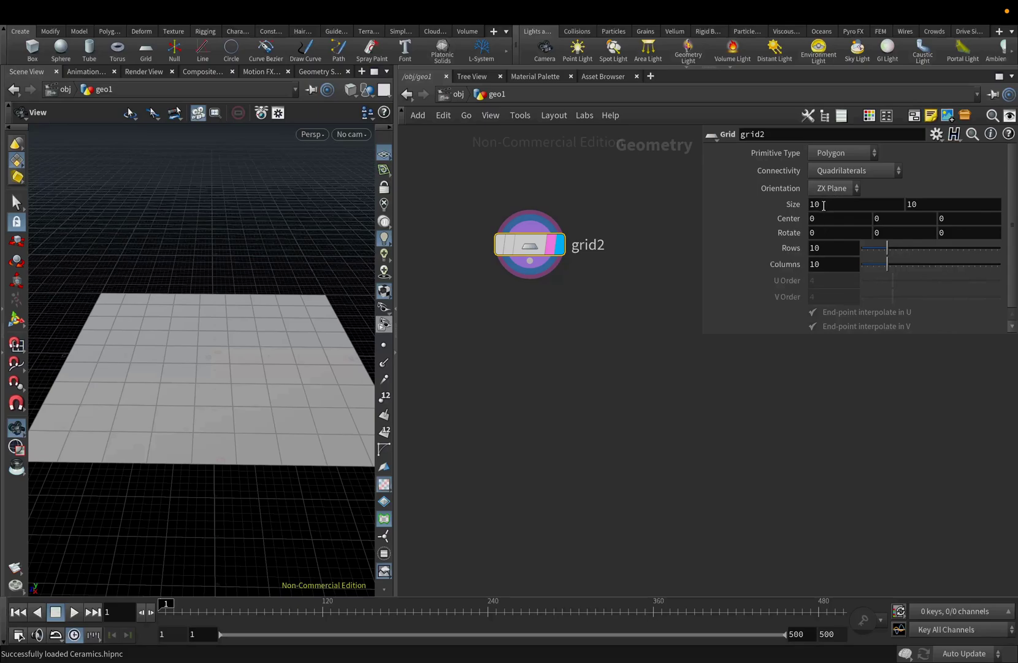
pyautogui.press('Return')
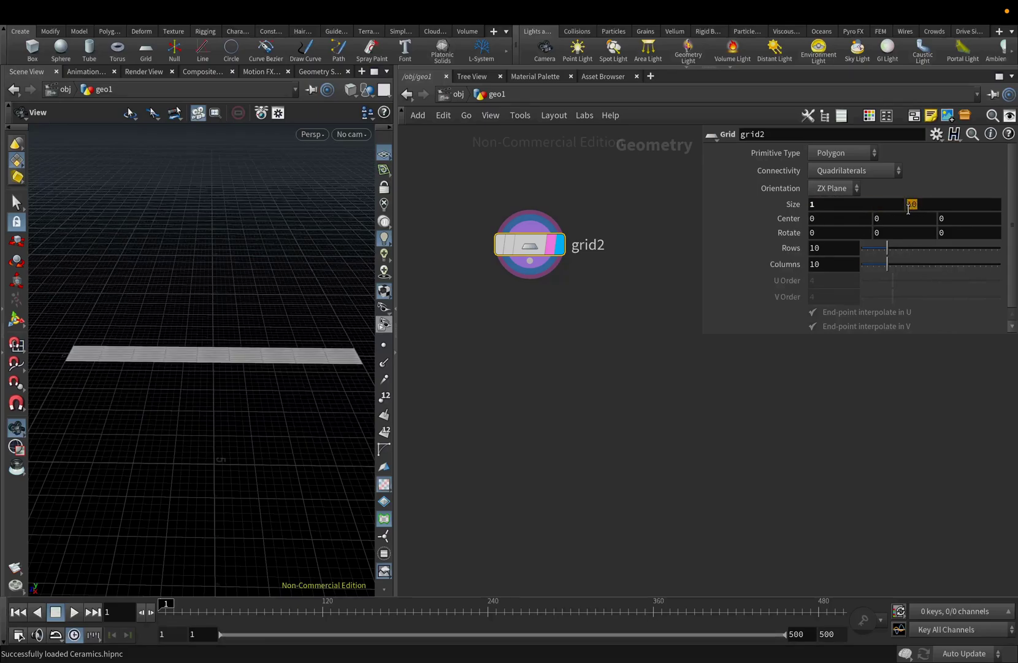
pyautogui.press('Return')
pyautogui.click(832, 192)
pyautogui.click(828, 202)
pyautogui.moveTo(202, 384); pyautogui.dragTo(192, 358)
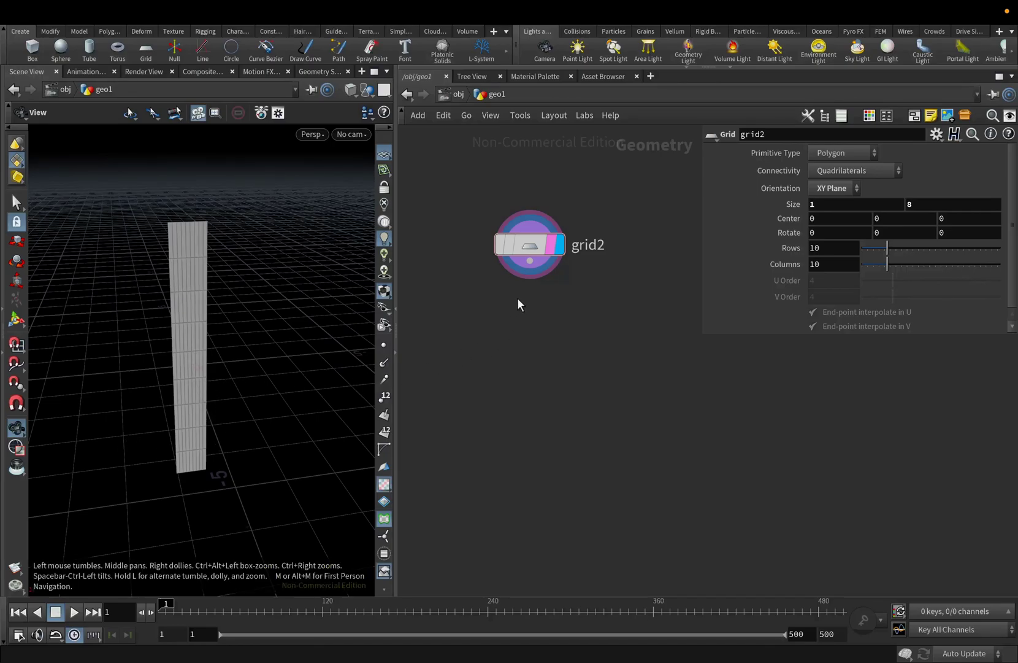
# Add a Copy to Points node that takes grid2 as its source geometry
pyautogui.click(530, 263)
pyautogui.press('Tab')
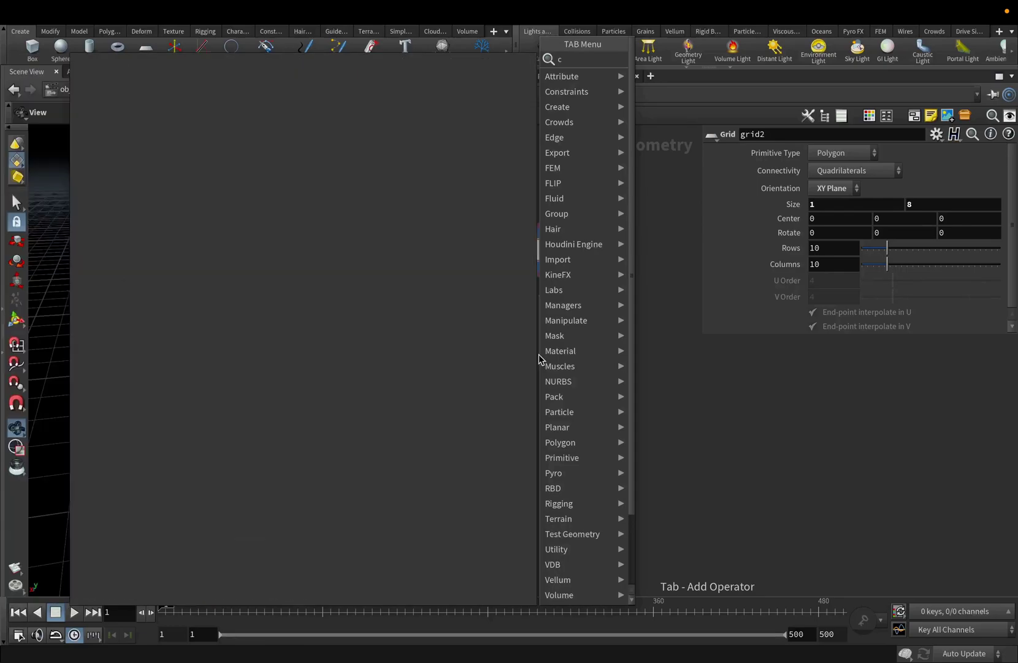
pyautogui.write('cop')
pyautogui.click(674, 107)
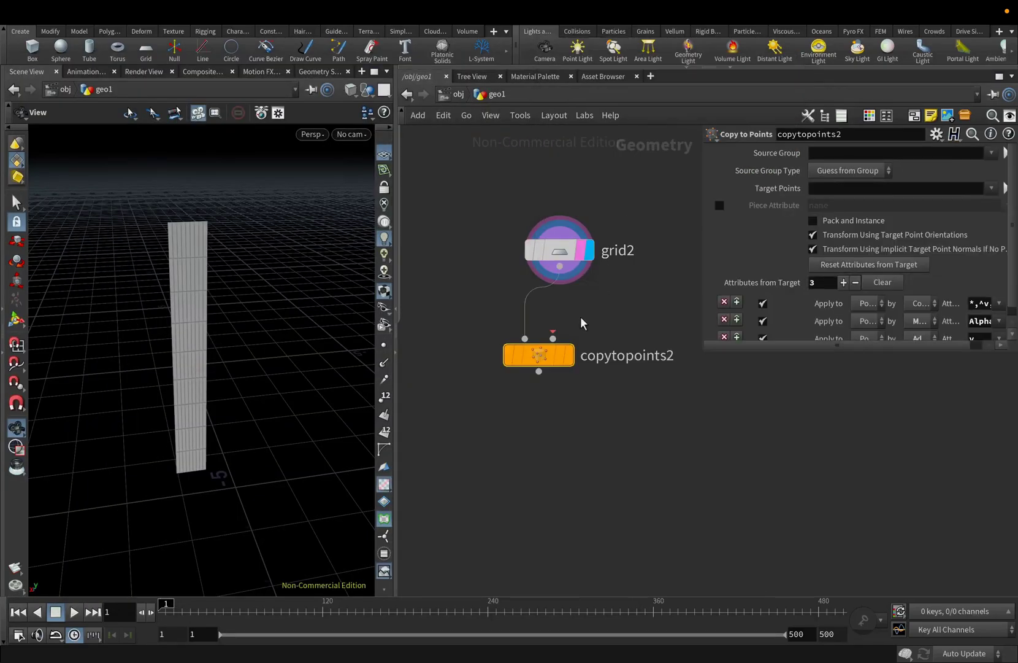
# Connect the polyframe1 output to the target points input of copytopoints2
pyautogui.moveTo(565, 423); pyautogui.dragTo(686, 478, button='middle')
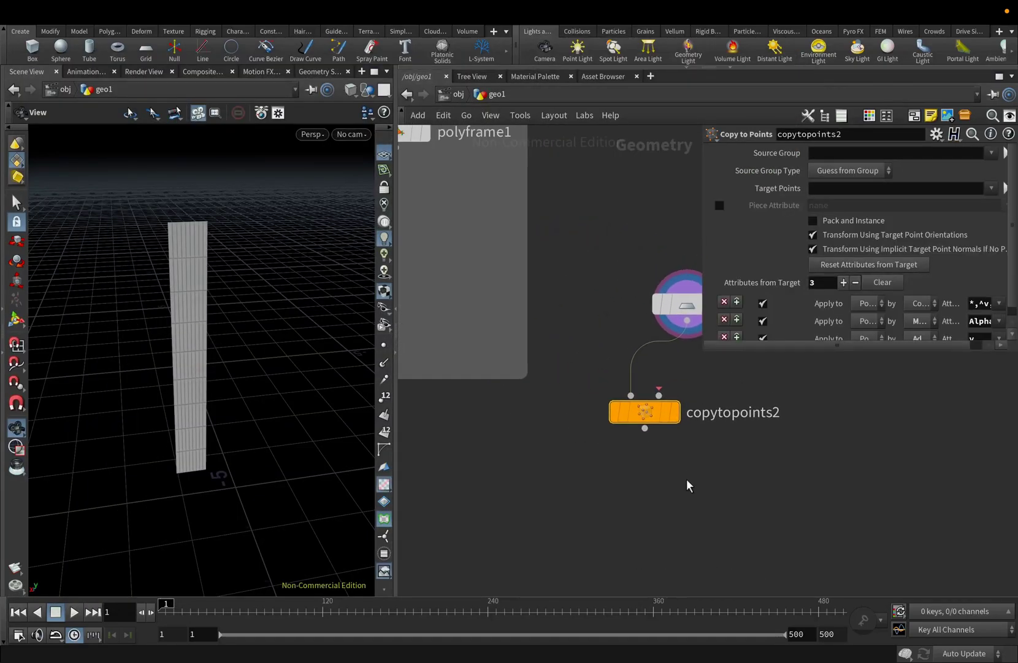
pyautogui.scroll(-5, 595, 456)
pyautogui.moveTo(564, 460); pyautogui.dragTo(608, 443, button='middle')
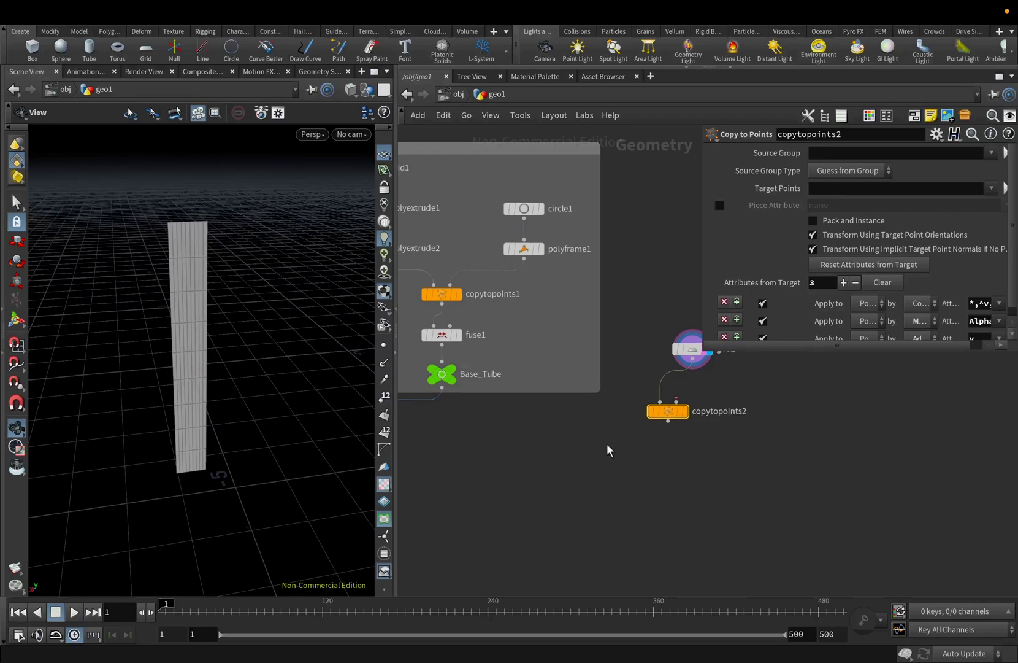
pyautogui.click(524, 258)
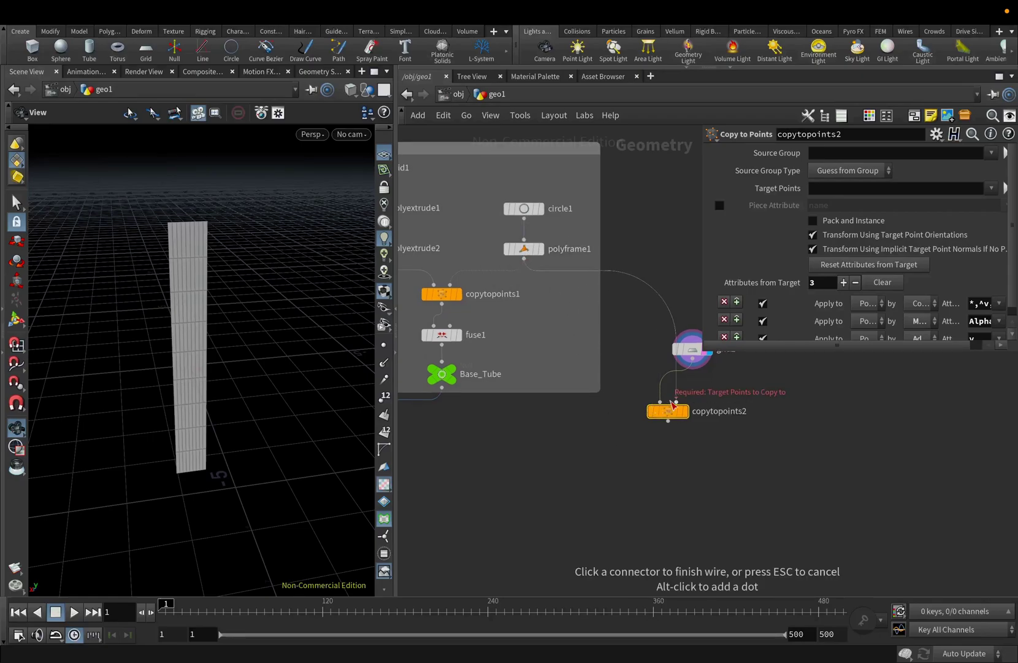
pyautogui.click(674, 401)
# Rearrange grid2 and copytopoints2 beside the Base_Tube box and display the copied strips
pyautogui.moveTo(674, 352); pyautogui.dragTo(548, 323, button='middle')
pyautogui.moveTo(576, 316); pyautogui.dragTo(516, 338)
pyautogui.moveTo(546, 397); pyautogui.dragTo(617, 364)
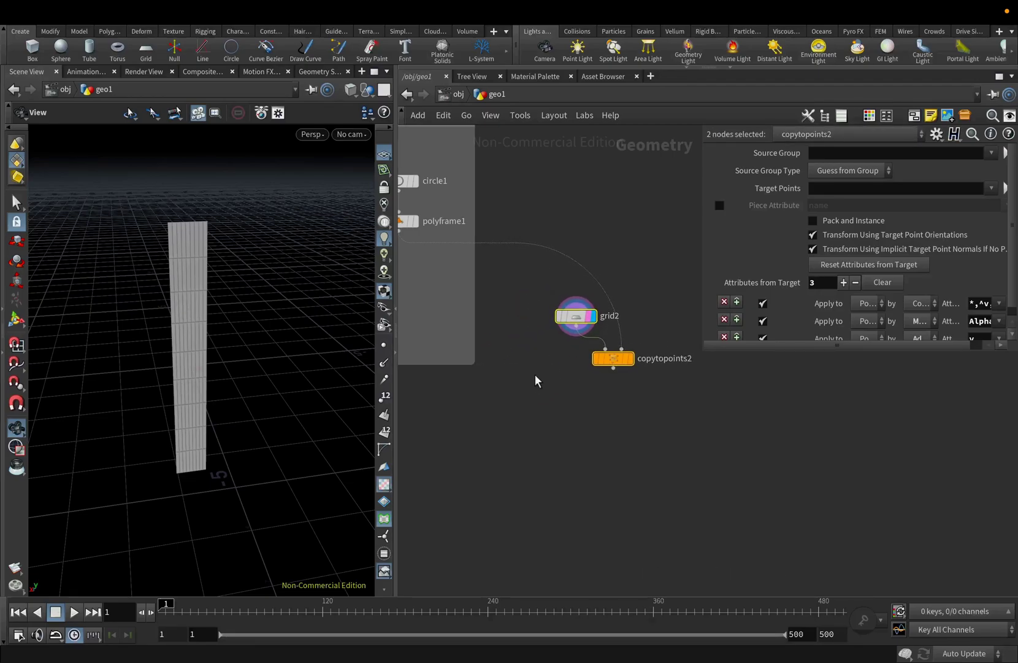
pyautogui.moveTo(534, 373); pyautogui.dragTo(601, 433, button='middle')
pyautogui.click(638, 437)
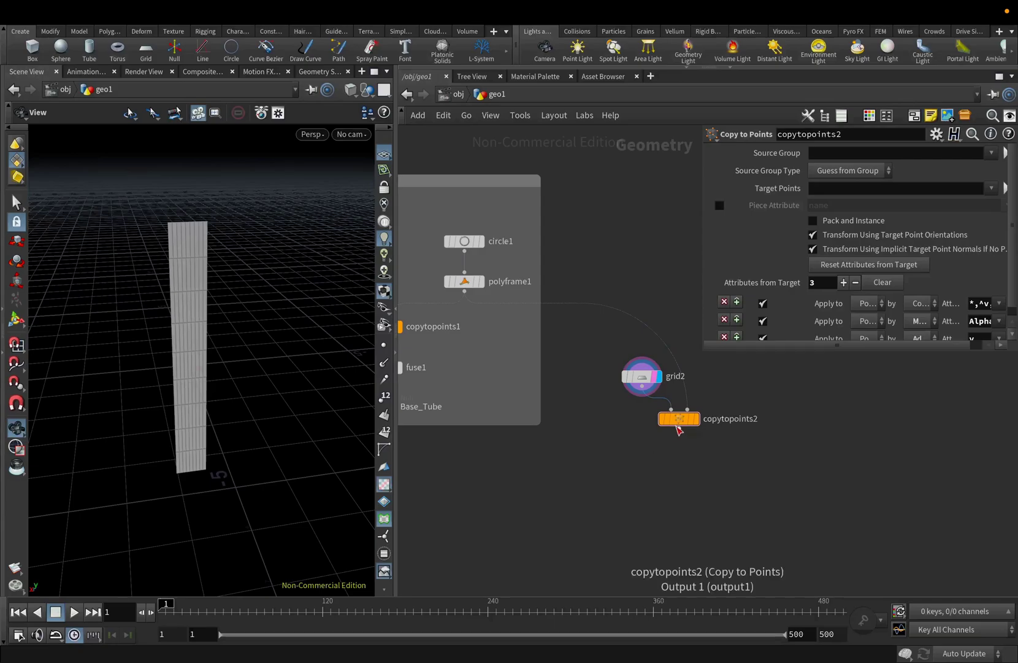
pyautogui.click(697, 419)
pyautogui.click(691, 420)
pyautogui.moveTo(344, 396)
pyautogui.mouseDown()
pyautogui.moveTo(328, 416)
pyautogui.moveTo(335, 407)
pyautogui.mouseUp()
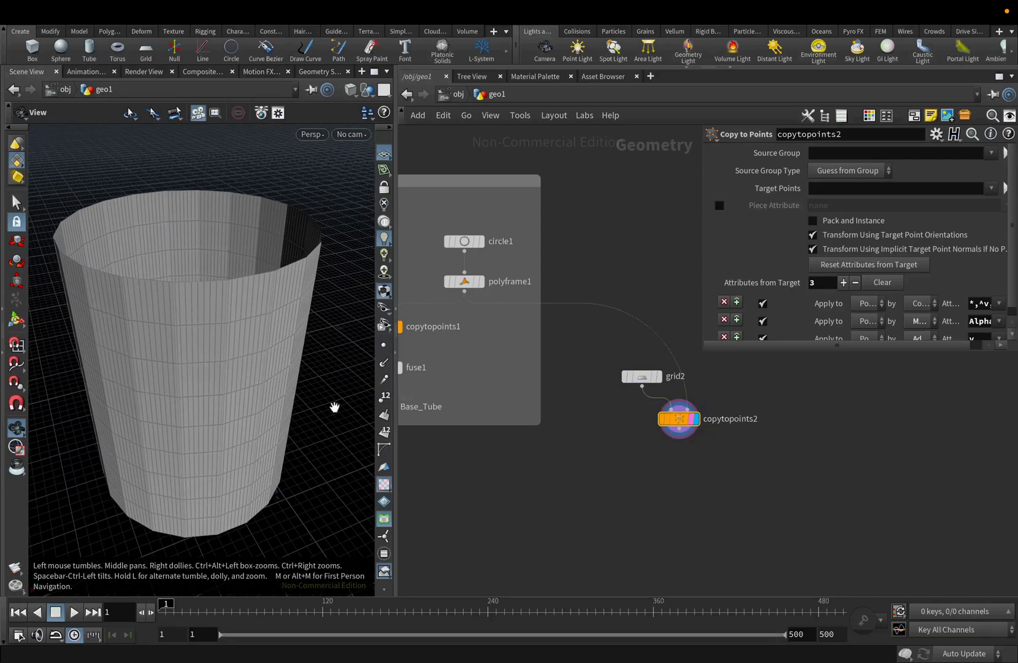
# Add a Fuse node after copytopoints2 with a snap distance of 0.05
pyautogui.click(582, 448)
pyautogui.moveTo(593, 451); pyautogui.dragTo(549, 319, button='middle')
pyautogui.click(594, 315)
pyautogui.click(573, 332)
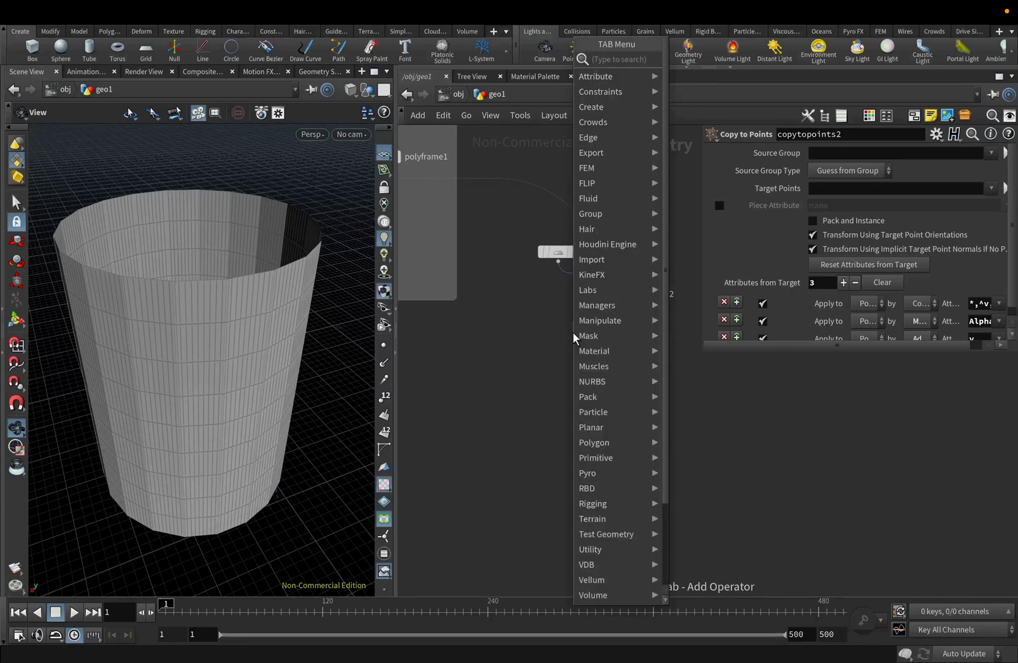
pyautogui.write('fu')
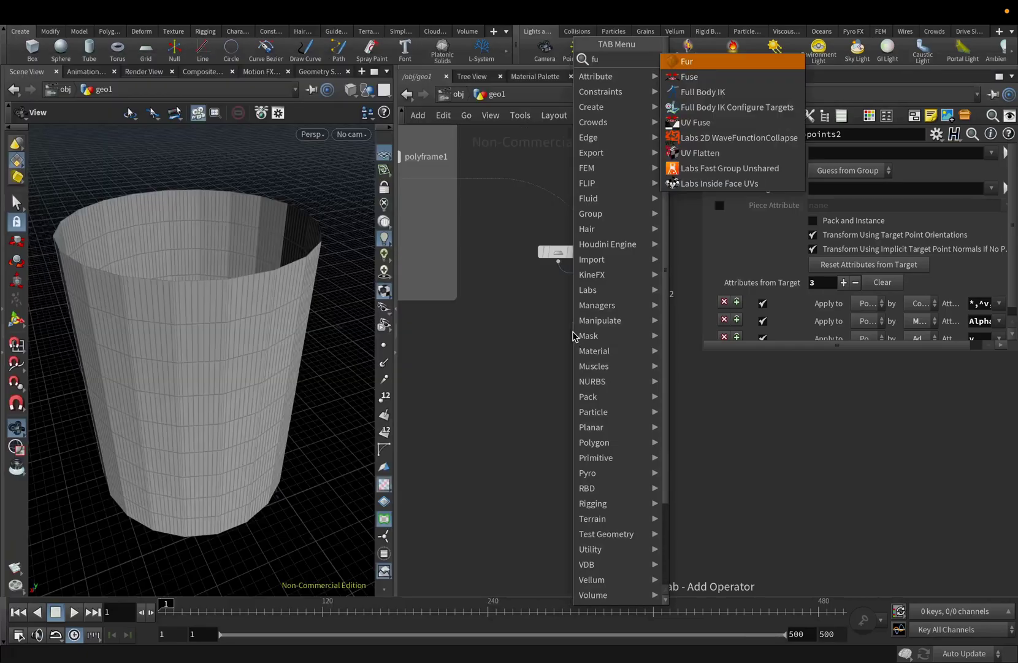
pyautogui.press('Down')
pyautogui.press('Return')
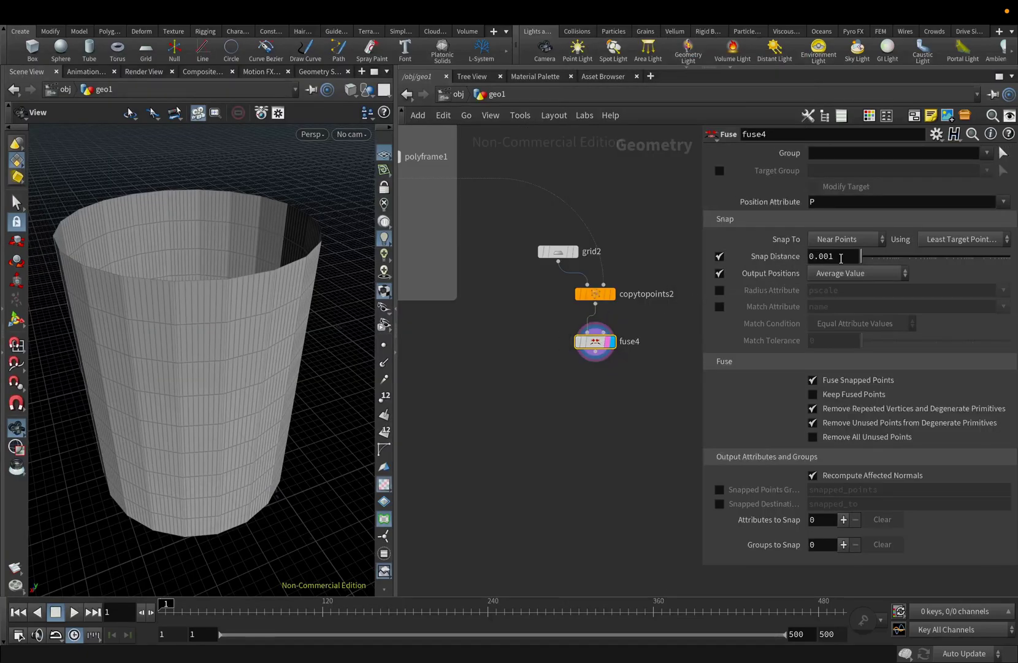
pyautogui.write('5')
pyautogui.press('Return')
# Create a reference copy of the softtransform1 node
pyautogui.scroll(-2, 499, 395)
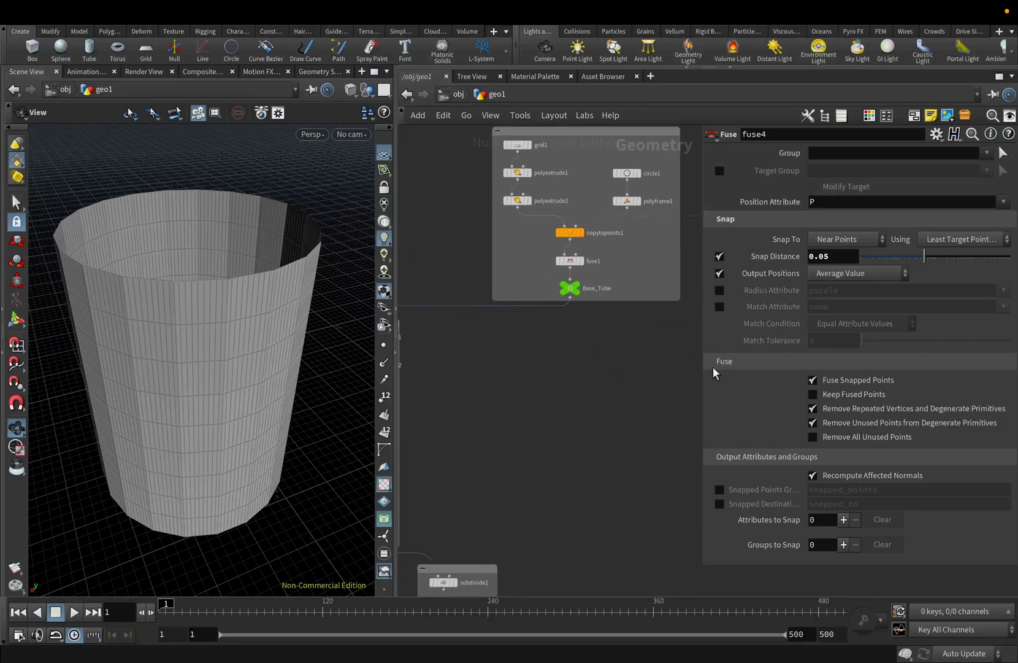
pyautogui.click(419, 316)
pyautogui.rightClick(423, 315)
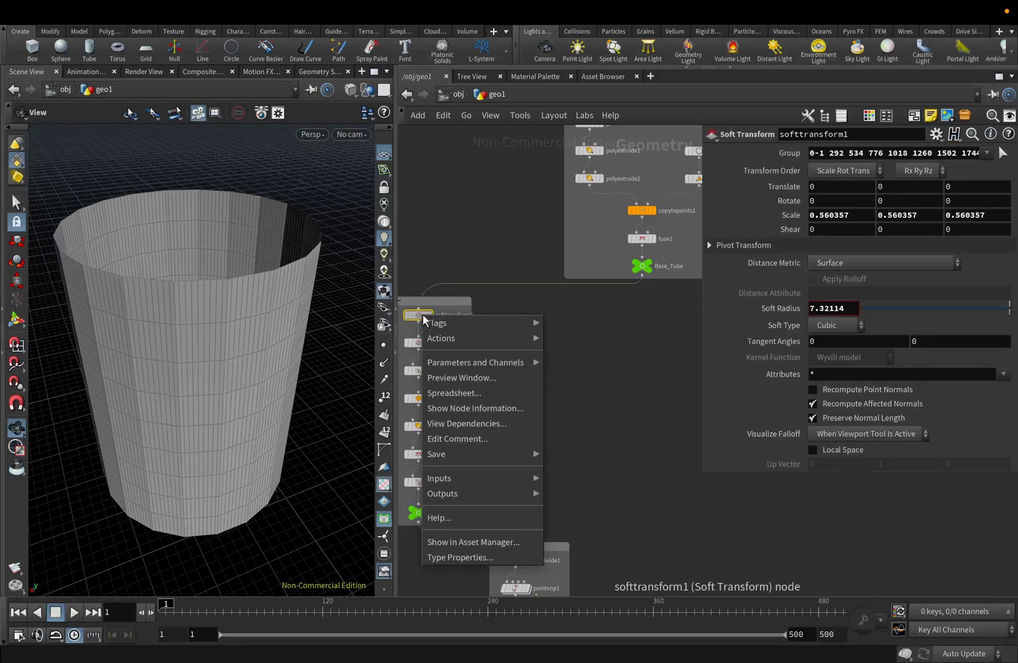
pyautogui.moveTo(432, 324)
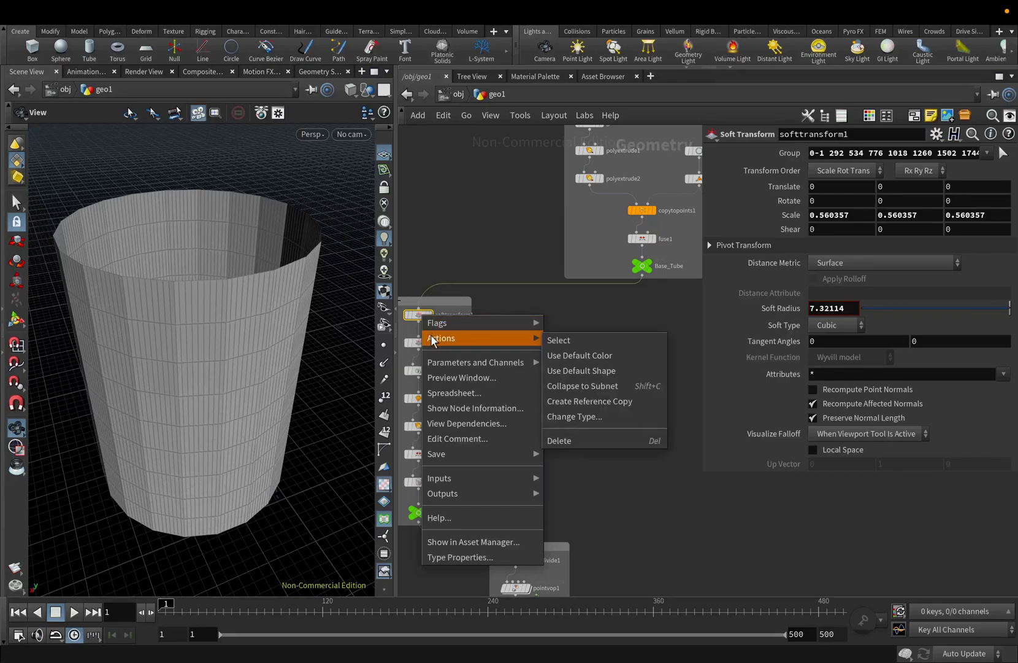
pyautogui.click(586, 400)
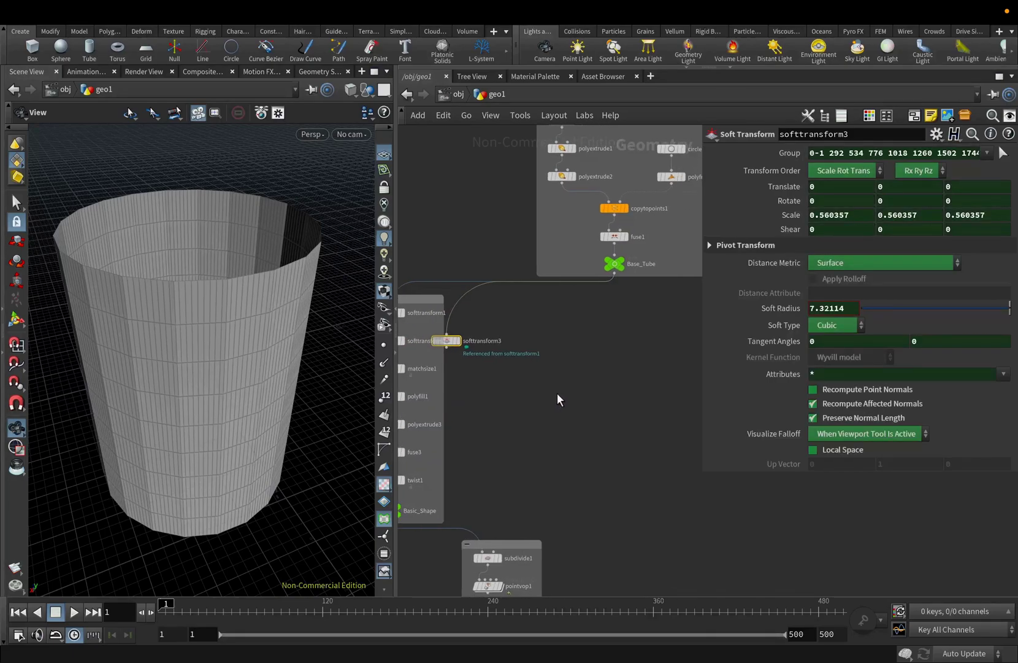
# Place the softtransform1 reference copy below fuse4 and feed it from fuse4's output
pyautogui.moveTo(458, 343); pyautogui.dragTo(646, 361)
pyautogui.moveTo(625, 400); pyautogui.dragTo(400, 378, button='middle')
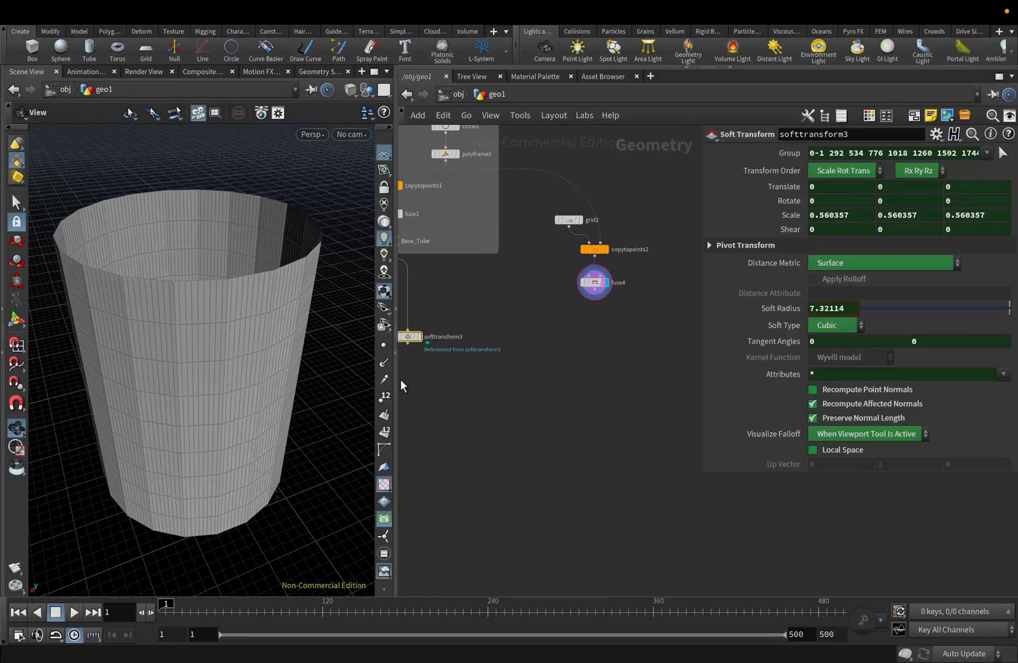
pyautogui.moveTo(412, 342); pyautogui.dragTo(596, 327)
pyautogui.scroll(2, 596, 327)
pyautogui.scroll(2, 596, 324)
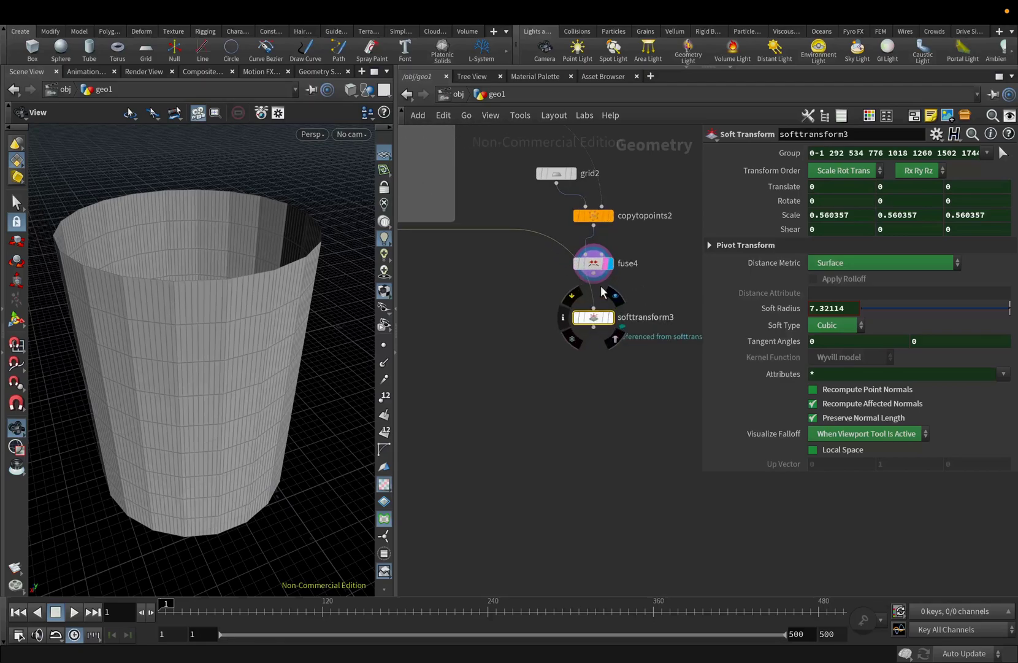
pyautogui.moveTo(594, 276); pyautogui.dragTo(597, 306)
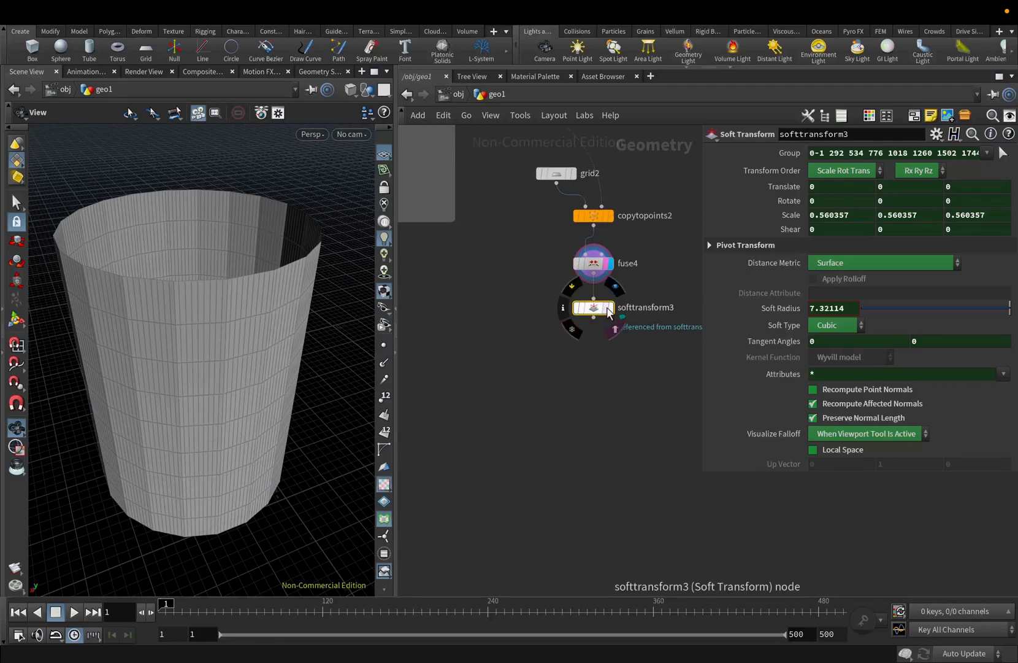
# Display the softtransform3 result and compare it with the original softtransform1
pyautogui.click(609, 308)
pyautogui.moveTo(278, 378); pyautogui.dragTo(222, 370)
pyautogui.moveTo(520, 350); pyautogui.dragTo(911, 396, button='middle')
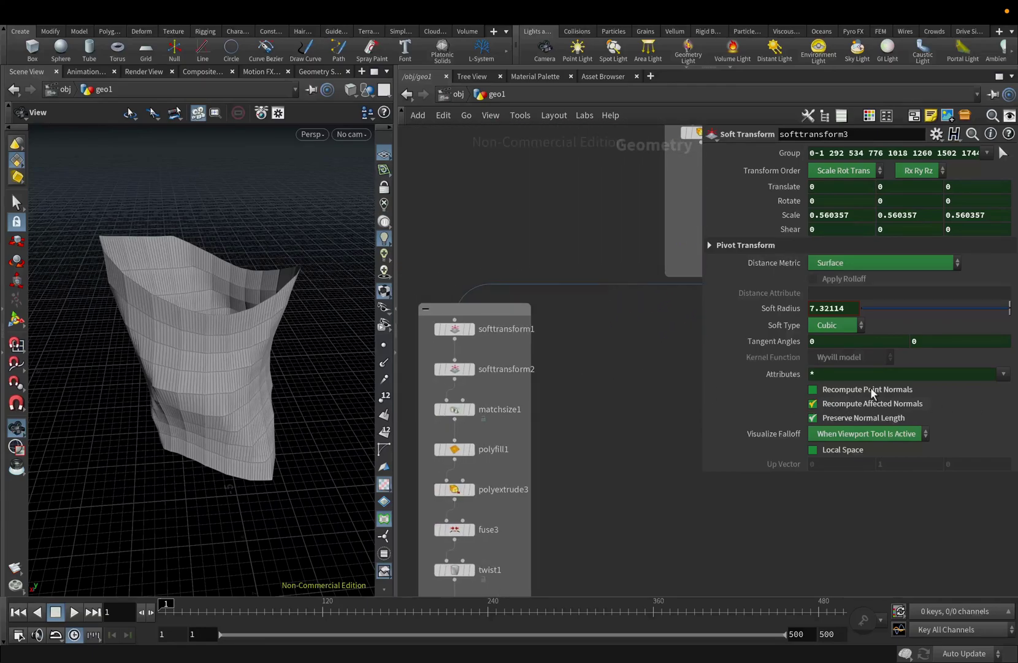
pyautogui.click(470, 329)
pyautogui.moveTo(604, 396); pyautogui.dragTo(129, 375, button='middle')
pyautogui.click(594, 345)
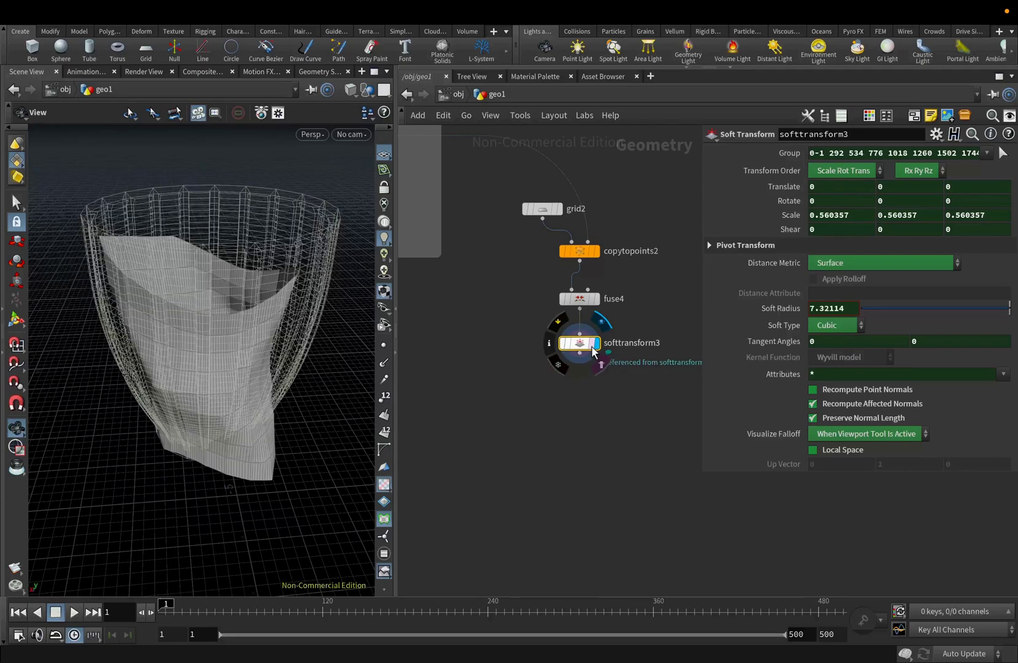
# Delete the referenced channel on softtransform3's Group and reselect the tube's bottom edge loop as the group
pyautogui.rightClick(799, 153)
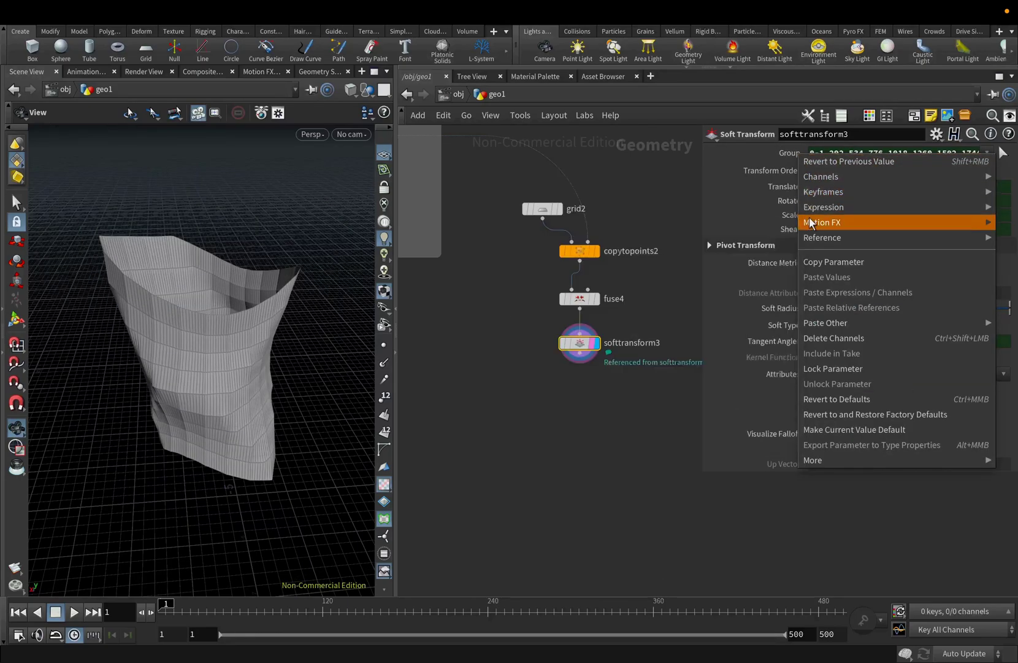
pyautogui.click(825, 337)
pyautogui.click(1000, 153)
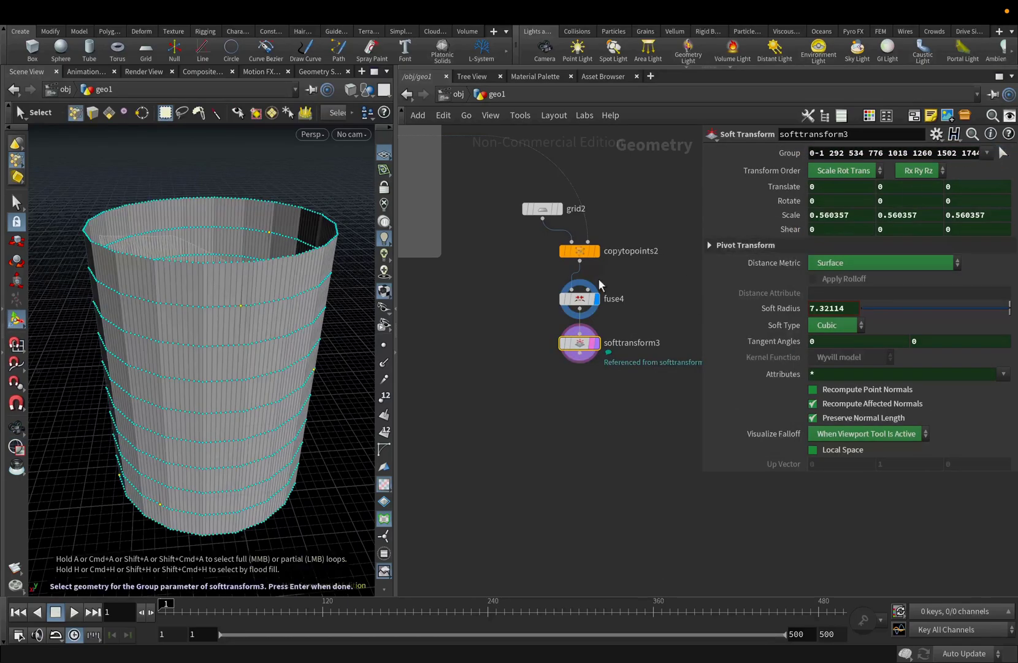
pyautogui.click(229, 533)
pyautogui.rightClick(34, 153)
pyautogui.click(37, 180)
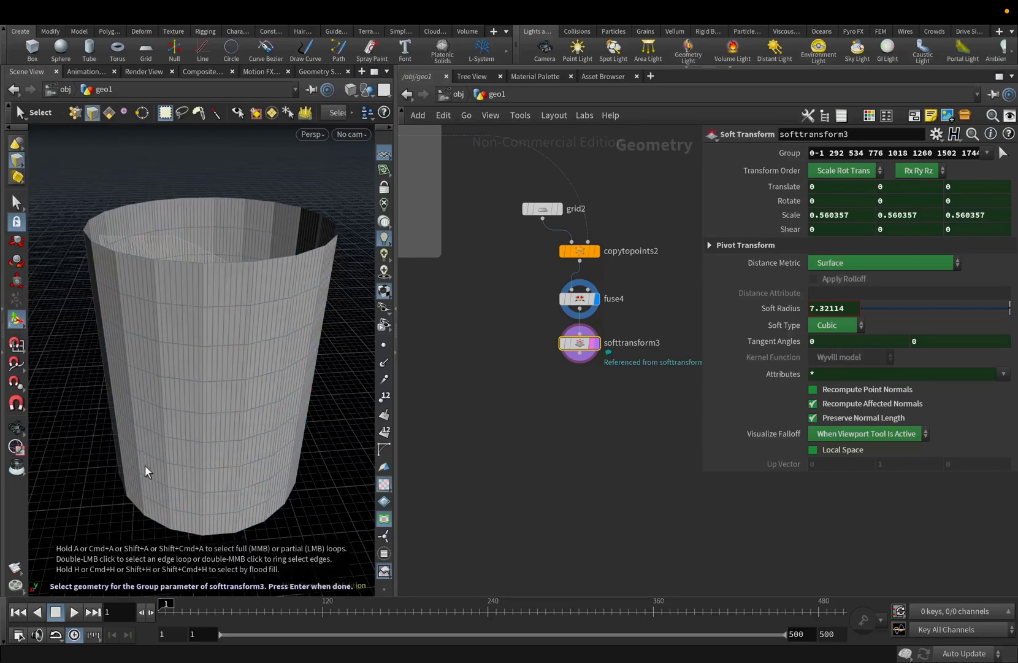
pyautogui.doubleClick(198, 533)
pyautogui.press('Return')
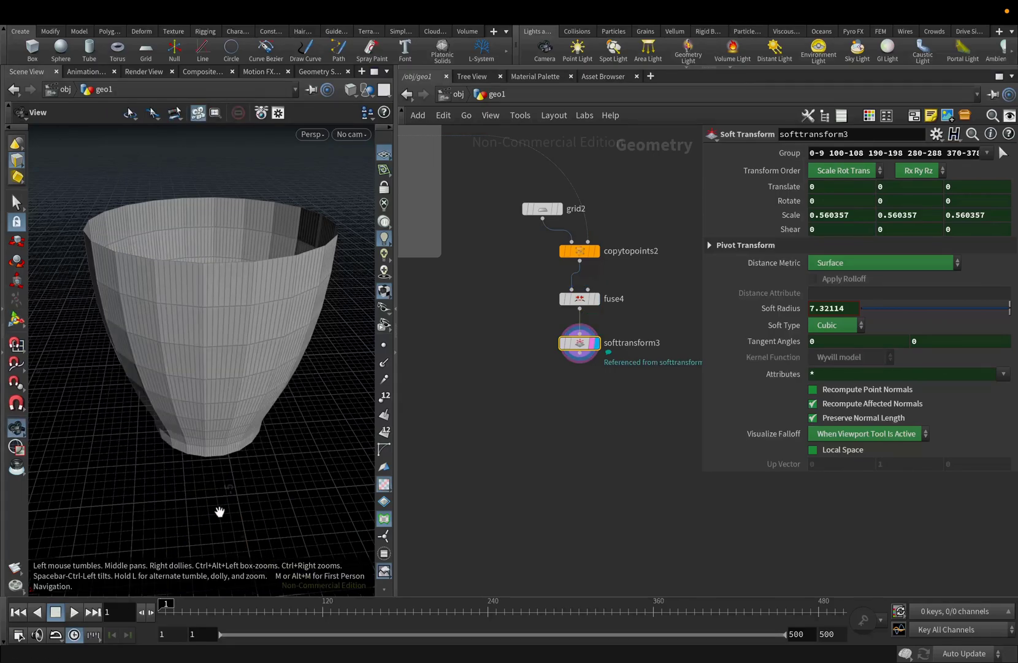
pyautogui.moveTo(220, 487)
pyautogui.mouseDown()
pyautogui.moveTo(220, 475)
pyautogui.moveTo(186, 496)
pyautogui.moveTo(232, 484)
pyautogui.mouseUp()
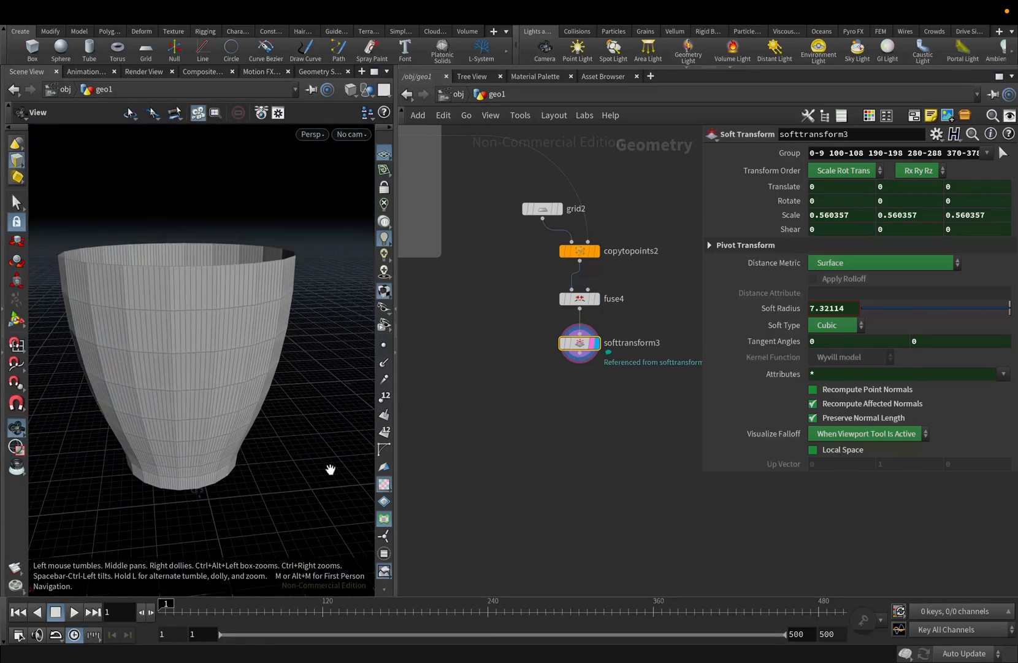
# Create a reference copy of the softtransform2 node
pyautogui.scroll(2, 566, 400)
pyautogui.scroll(-5, 567, 401)
pyautogui.moveTo(545, 406); pyautogui.dragTo(743, 381, button='middle')
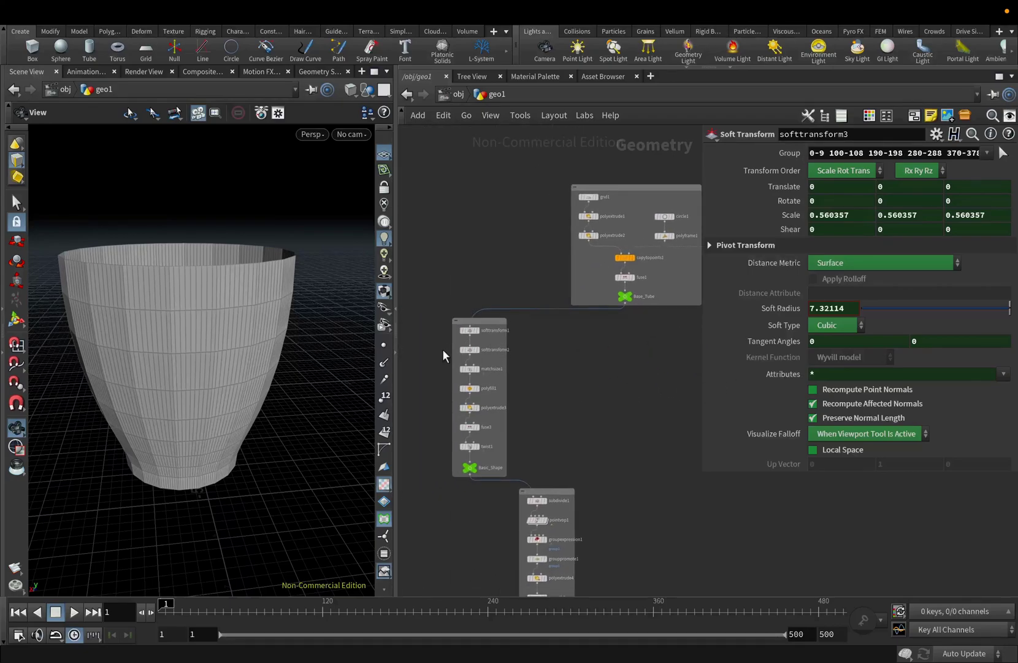
pyautogui.scroll(2, 459, 357)
pyautogui.scroll(1, 456, 354)
pyautogui.rightClick(475, 350)
pyautogui.moveTo(491, 372)
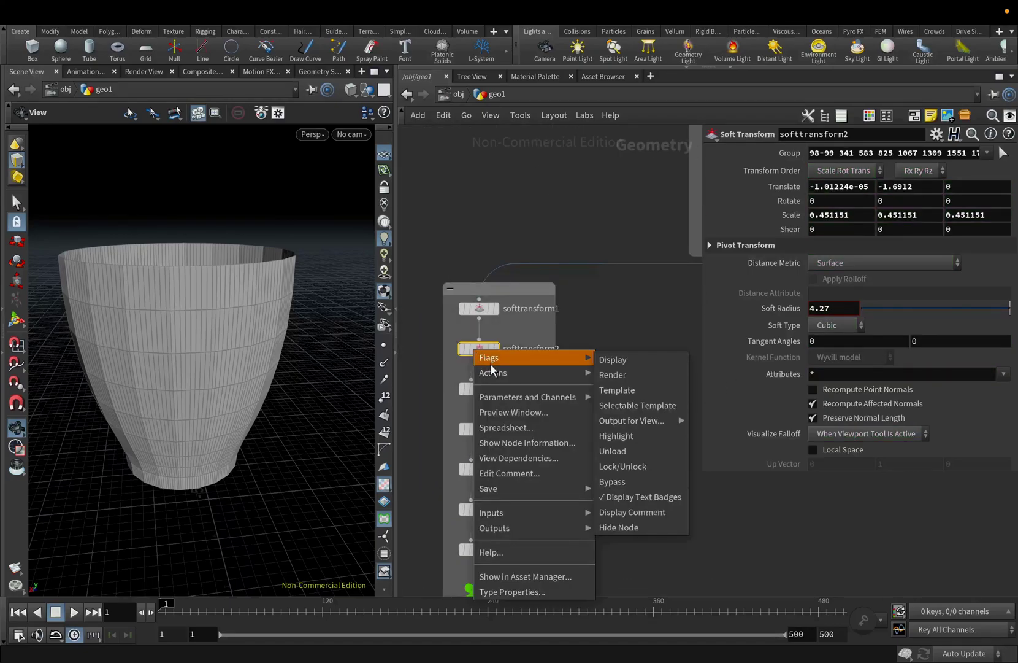
pyautogui.click(635, 436)
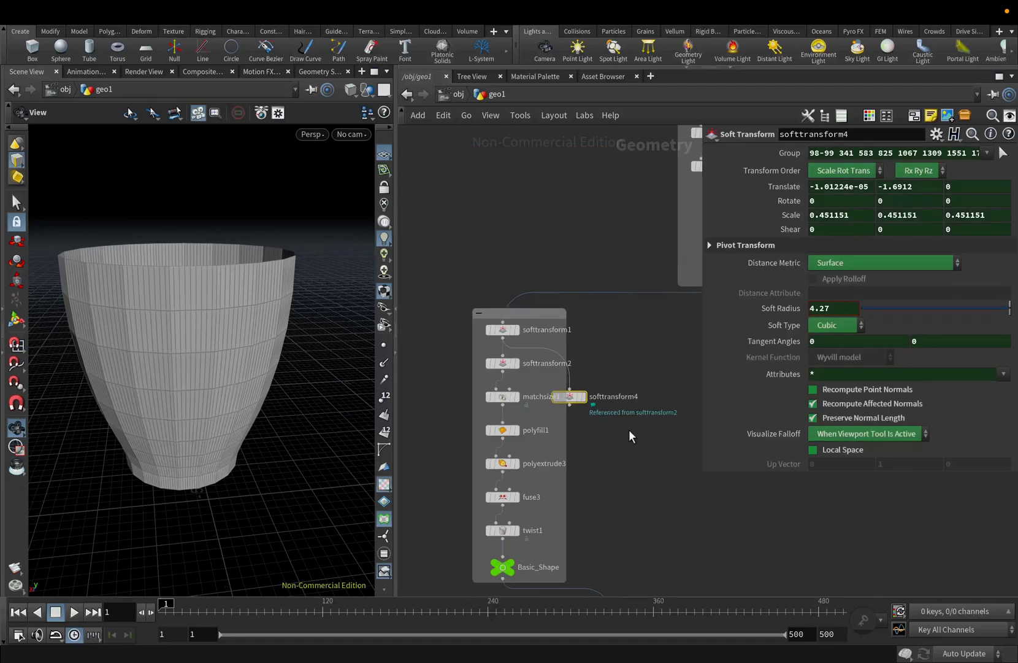
# Place the softtransform2 reference copy below softtransform3, feed it from softtransform3's output and display it
pyautogui.moveTo(629, 429); pyautogui.dragTo(504, 413, button='middle')
pyautogui.scroll(-3, 454, 410)
pyautogui.moveTo(412, 383); pyautogui.dragTo(662, 387)
pyautogui.moveTo(628, 412); pyautogui.dragTo(458, 417, button='middle')
pyautogui.moveTo(477, 396); pyautogui.dragTo(556, 394)
pyautogui.scroll(3, 557, 394)
pyautogui.moveTo(556, 350); pyautogui.dragTo(556, 378)
pyautogui.moveTo(557, 386); pyautogui.dragTo(557, 377)
pyautogui.press('r')
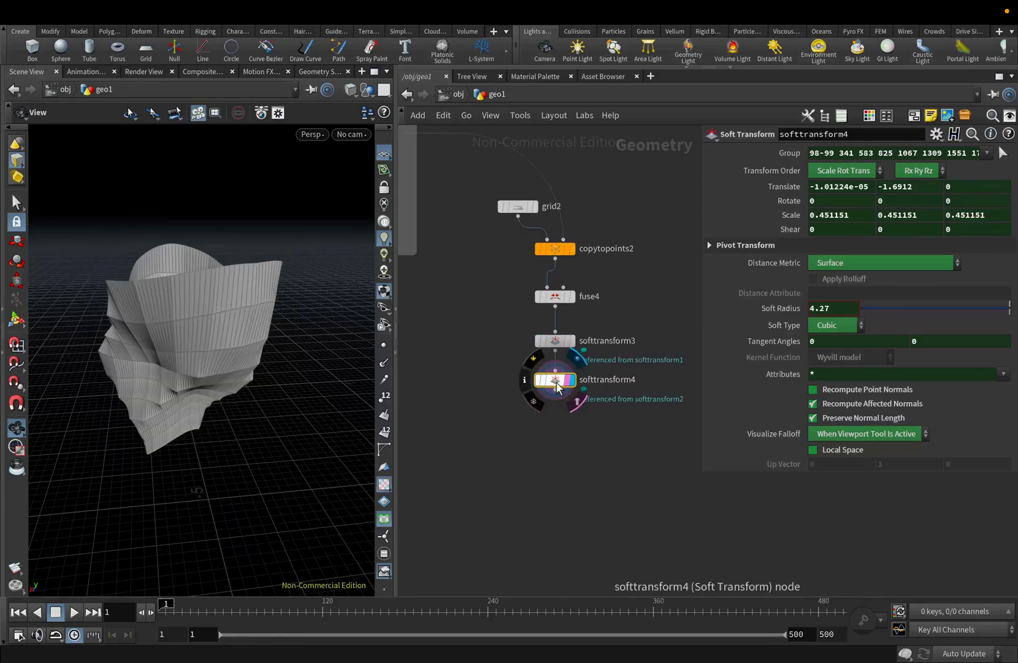
# Delete the referenced channel on softtransform4's Group and reselect the tube's top edge loop as the group
pyautogui.rightClick(790, 152)
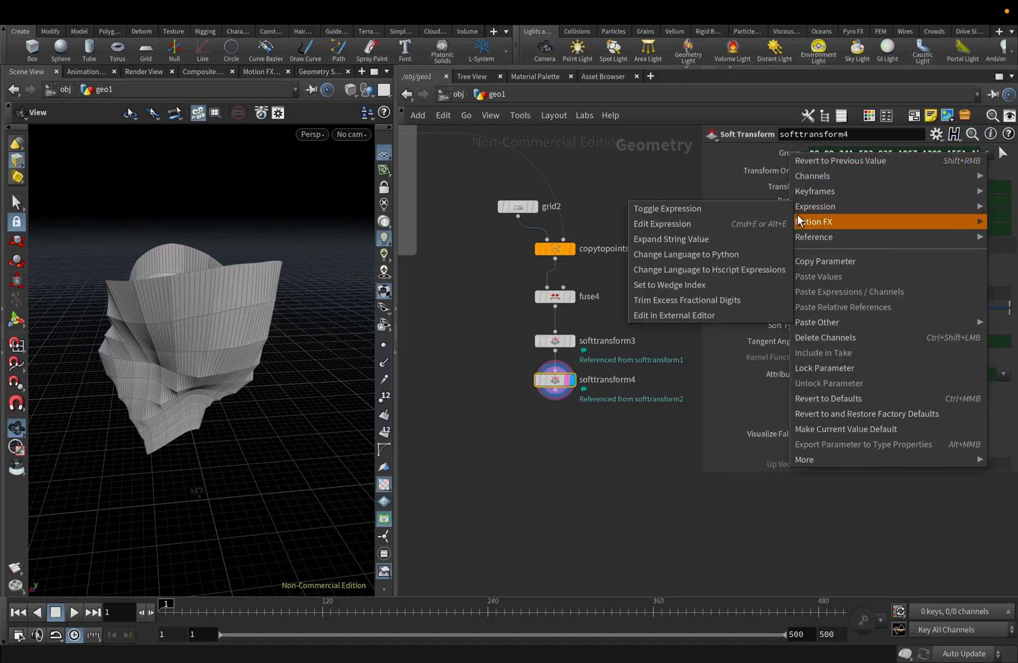
pyautogui.click(805, 337)
pyautogui.click(1001, 154)
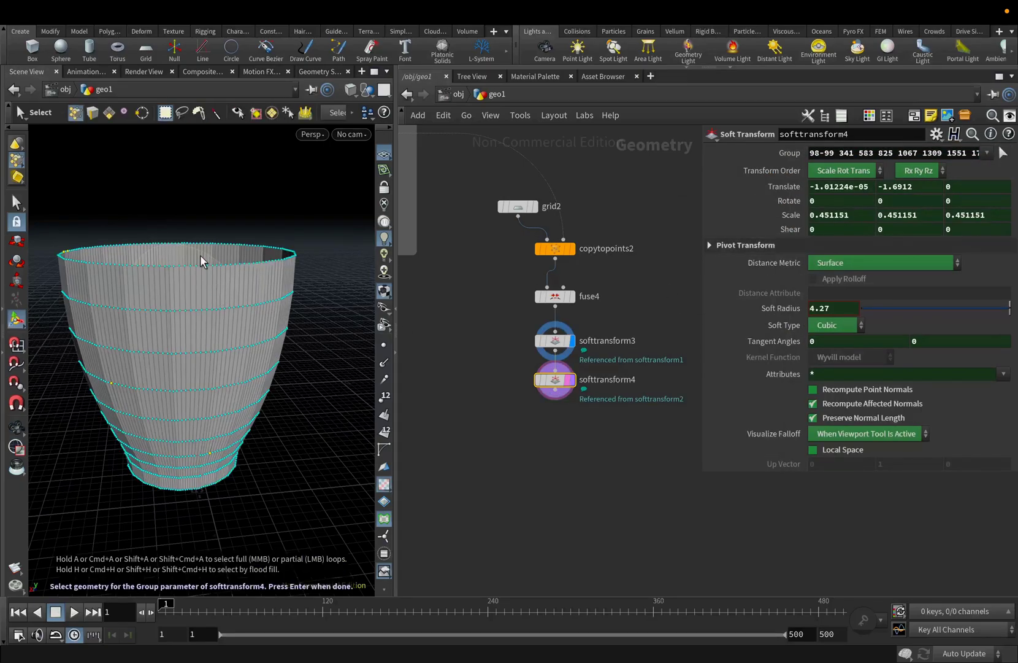
pyautogui.click(16, 161)
pyautogui.click(40, 185)
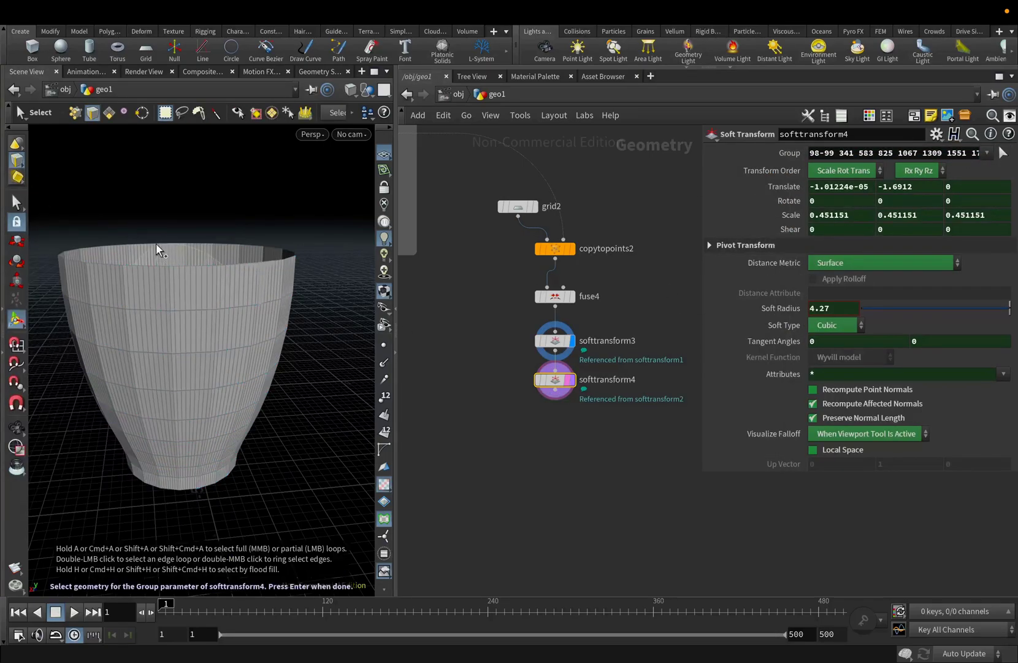
pyautogui.doubleClick(157, 266)
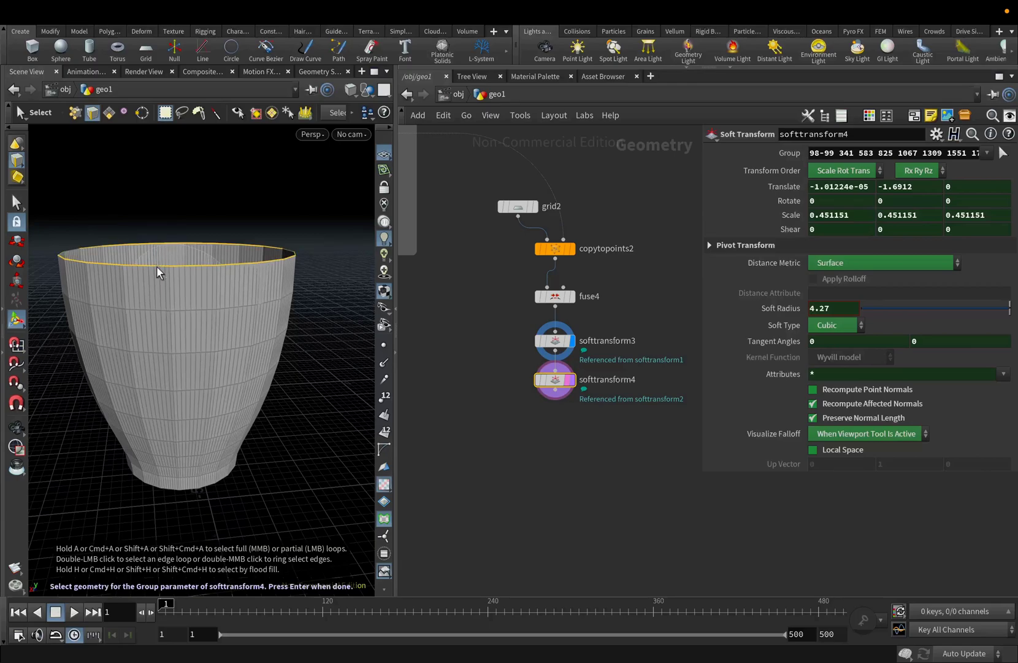
pyautogui.press('Return')
pyautogui.moveTo(205, 311); pyautogui.dragTo(216, 346)
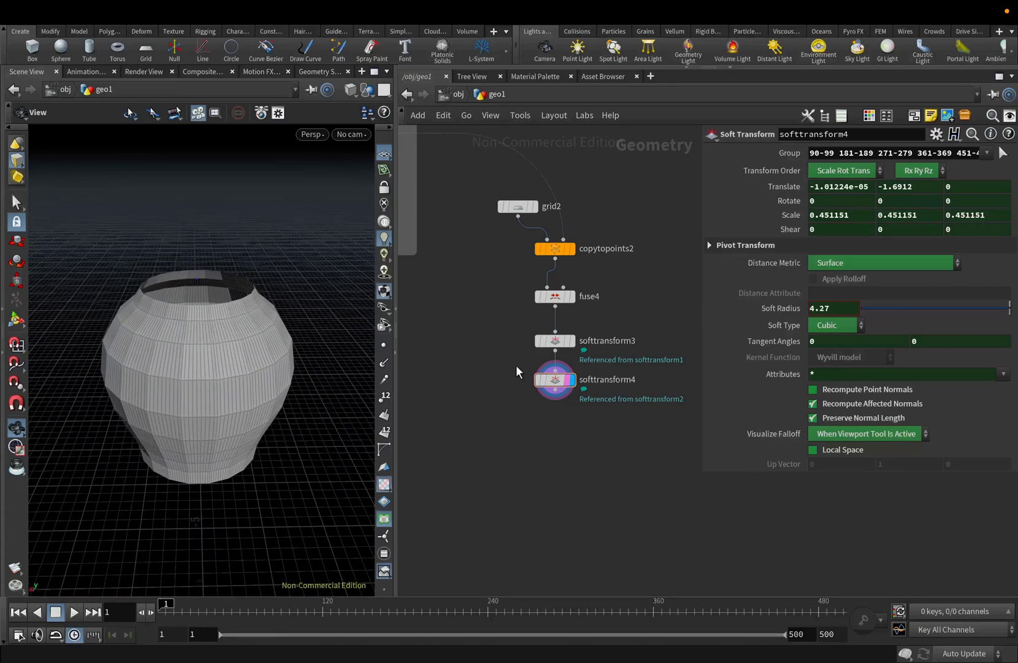
# Tidy the node layout and set grid2 to 50 rows and 2 columns
pyautogui.moveTo(530, 258); pyautogui.dragTo(560, 396)
pyautogui.press('l')
pyautogui.moveTo(562, 301); pyautogui.dragTo(568, 264)
pyautogui.click(521, 462)
pyautogui.moveTo(534, 449); pyautogui.dragTo(520, 435, button='middle')
pyautogui.click(502, 191)
pyautogui.click(809, 248)
pyautogui.click(817, 262)
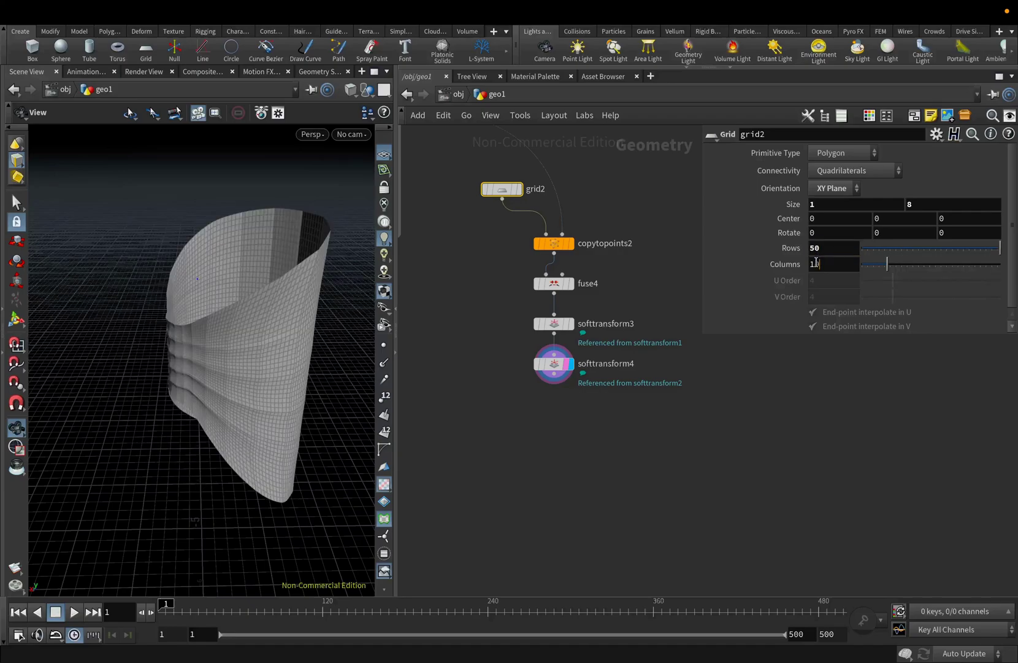
pyautogui.write('2')
pyautogui.press('Return')
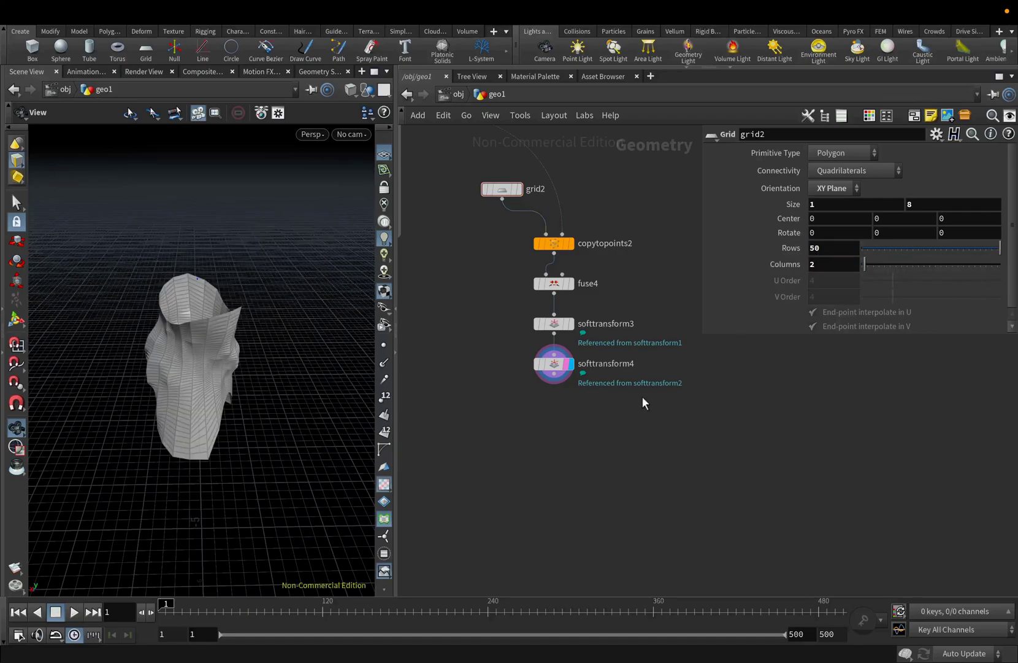
# Reselect the bottom edge loop of the re-divided tube as softtransform3's group
pyautogui.click(554, 323)
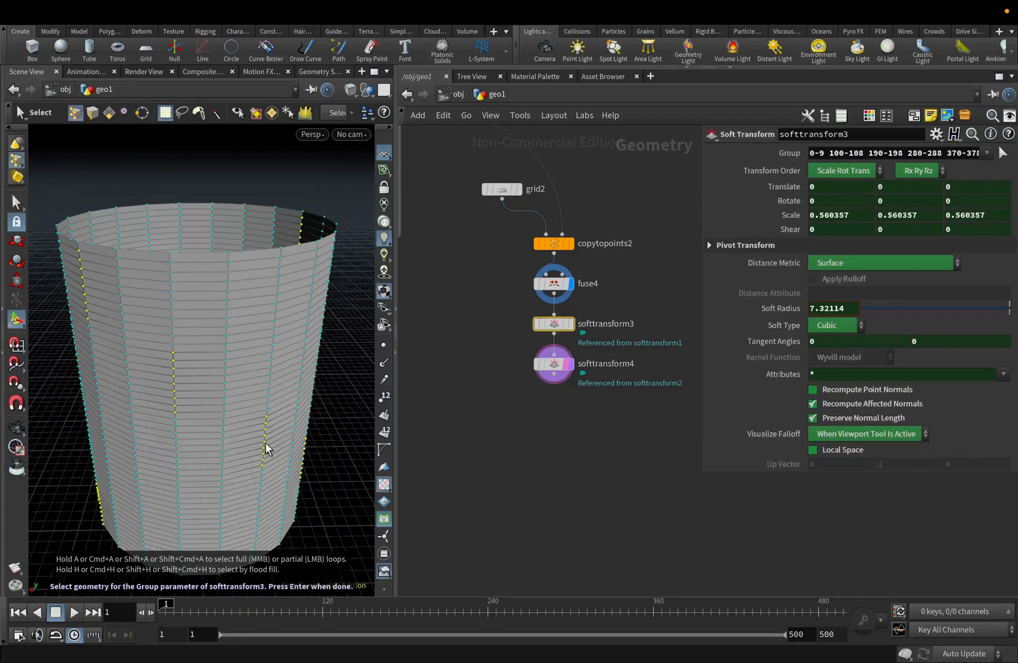
pyautogui.rightClick(43, 156)
pyautogui.click(49, 191)
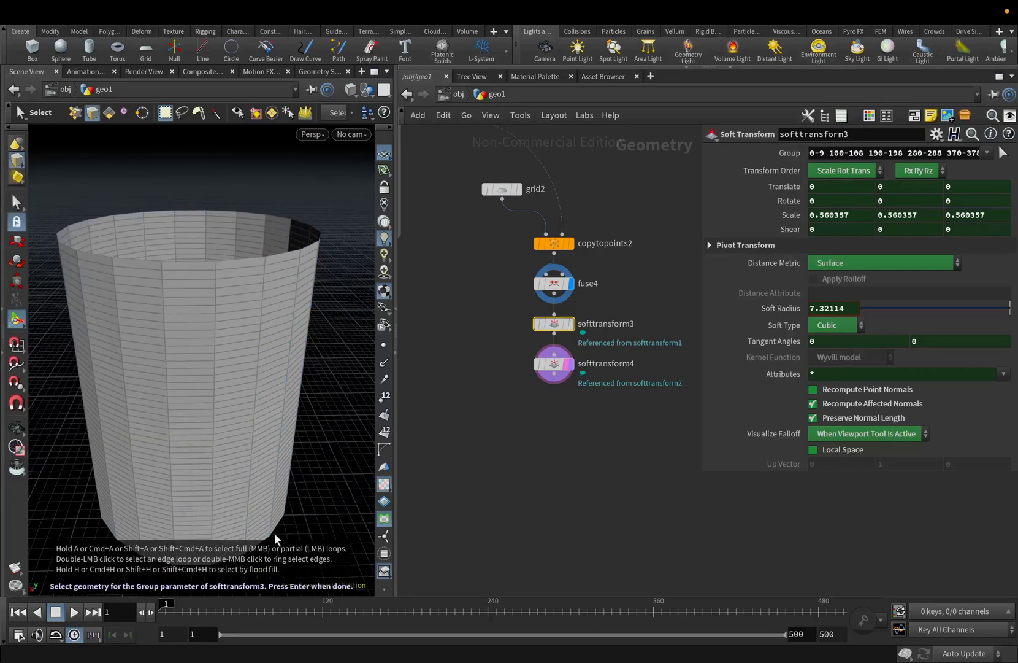
pyautogui.press('Return')
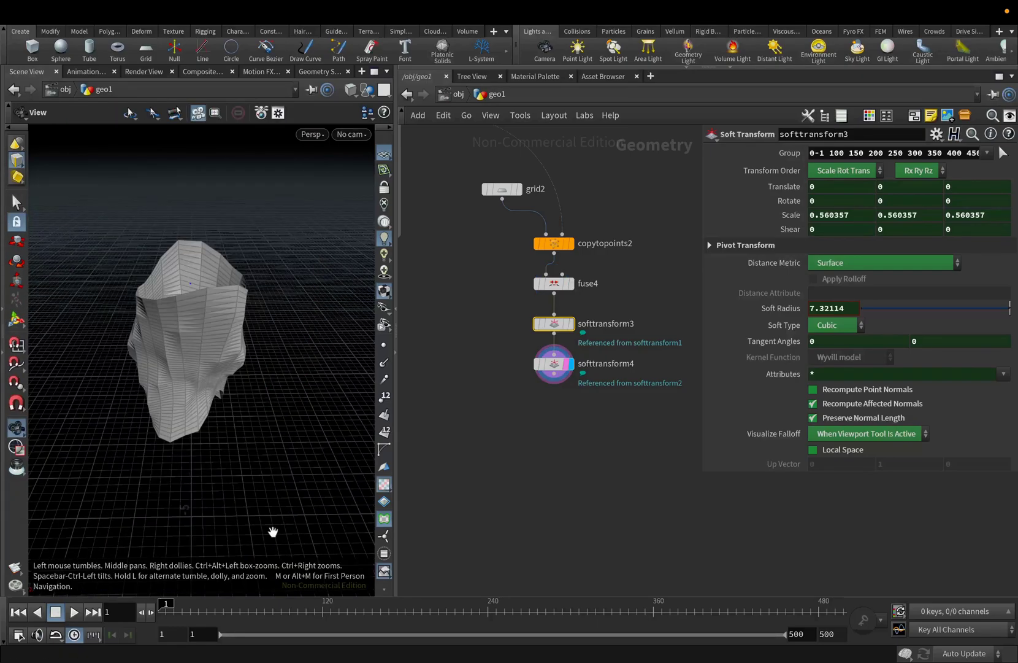
# Reselect the top edge loop of the re-divided tube as softtransform4's group
pyautogui.click(554, 364)
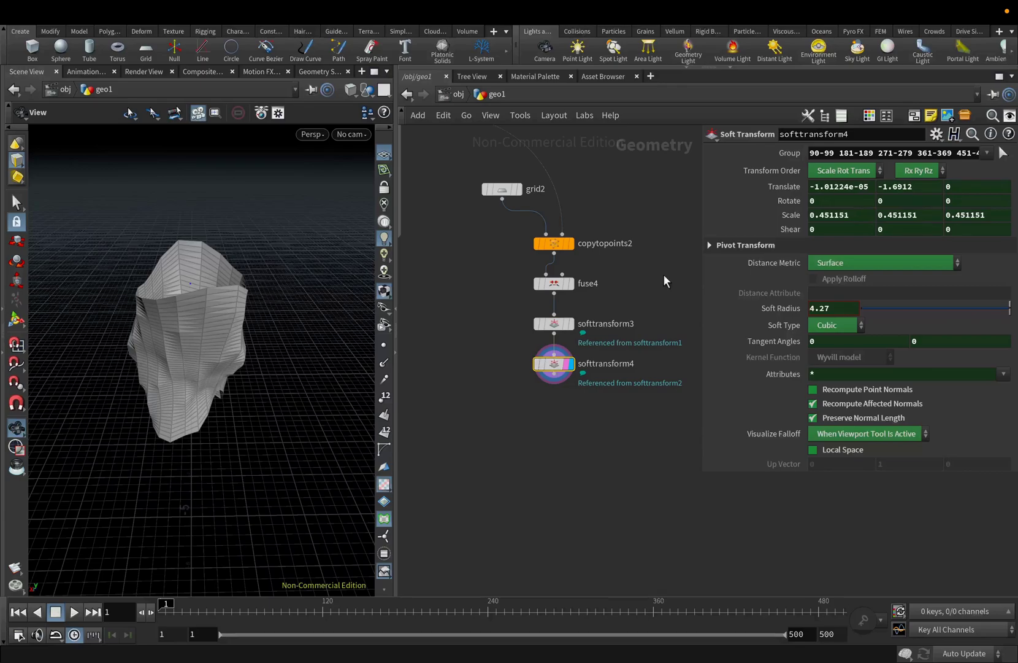
pyautogui.click(1005, 154)
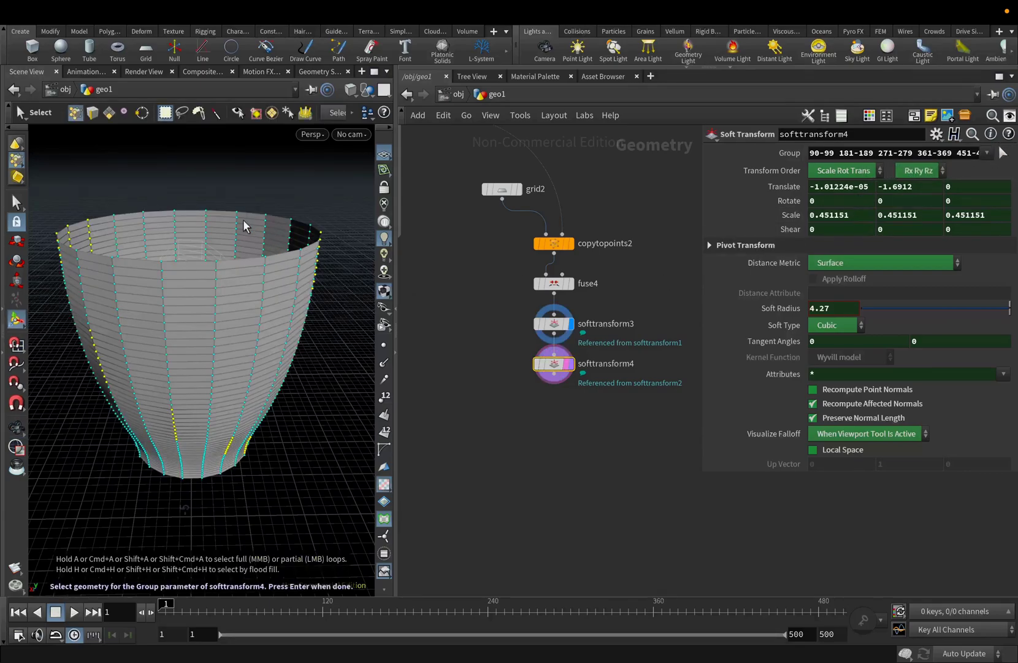
pyautogui.rightClick(21, 161)
pyautogui.click(26, 182)
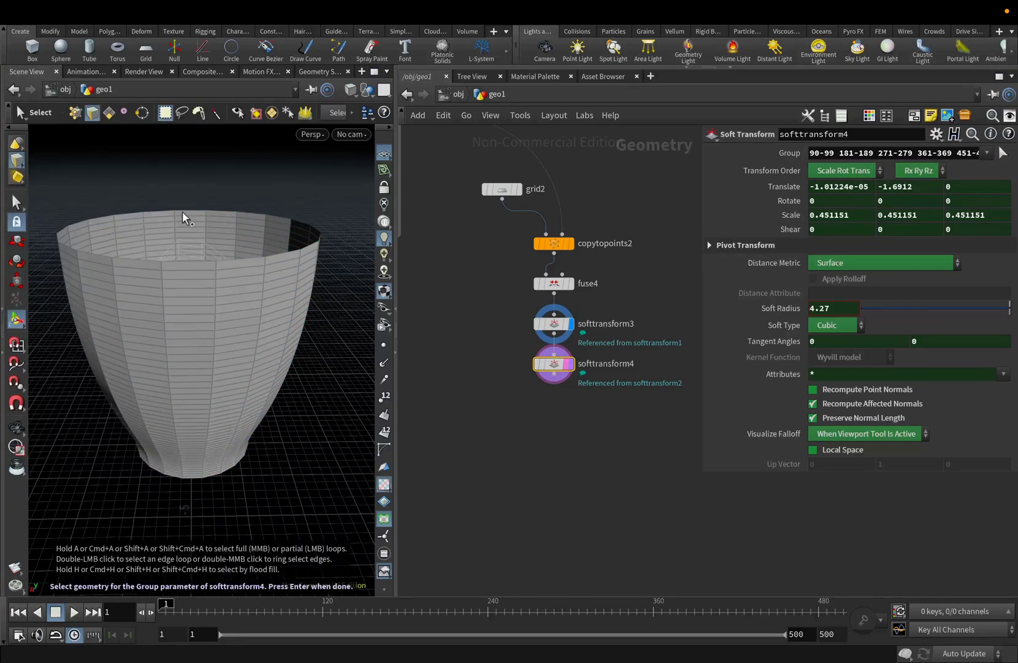
pyautogui.doubleClick(184, 210)
pyautogui.press('Return')
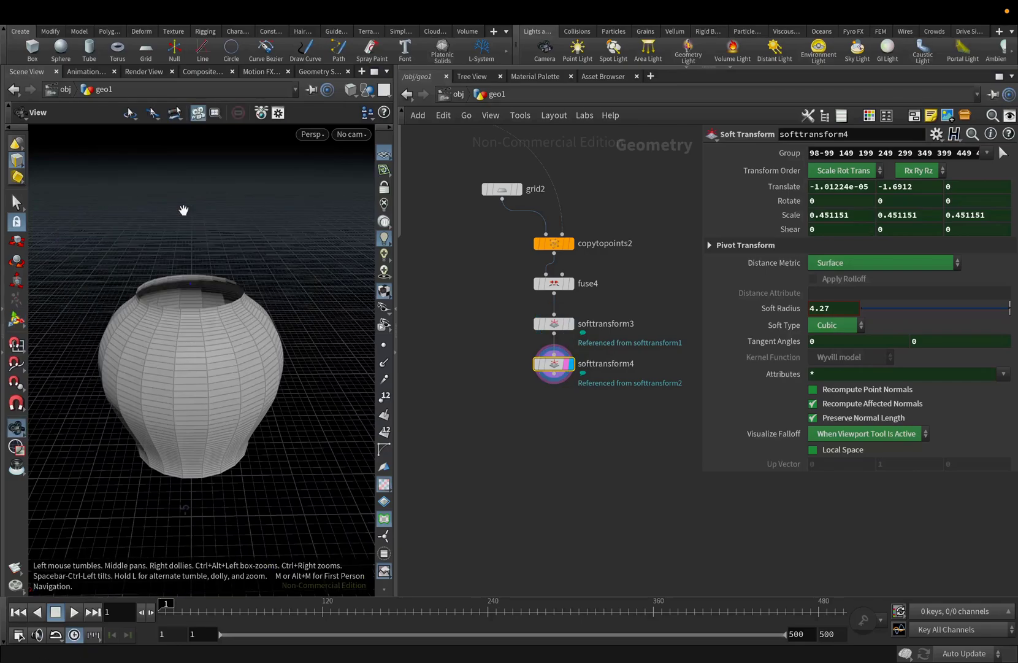
pyautogui.moveTo(232, 398); pyautogui.dragTo(226, 334)
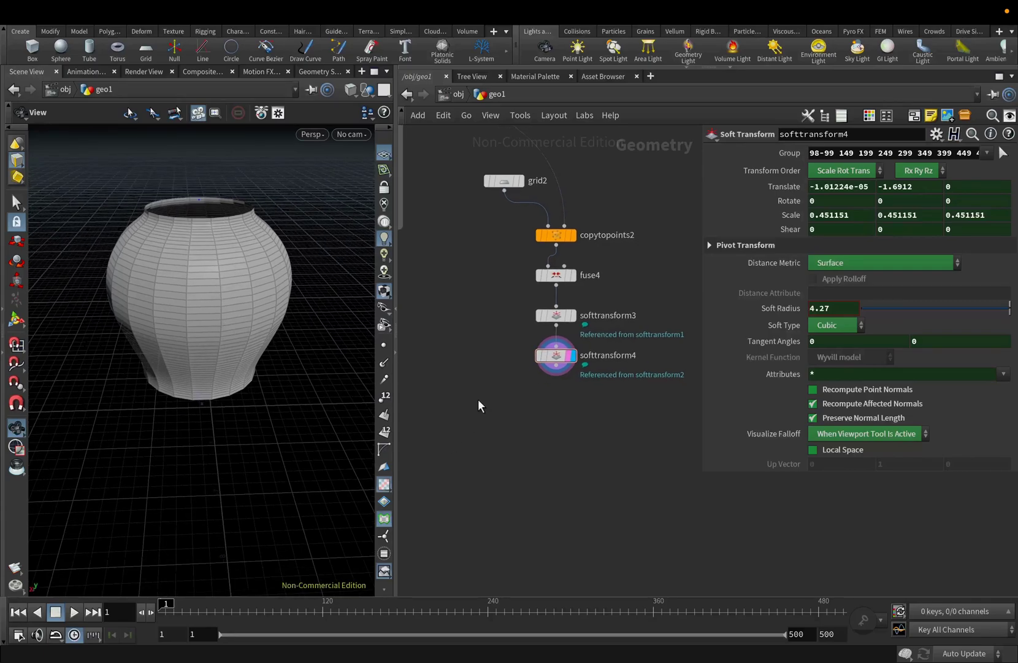
# Add a Match Size node after softtransform4 and set Justify Y to Min
pyautogui.click(554, 364)
pyautogui.press('Tab')
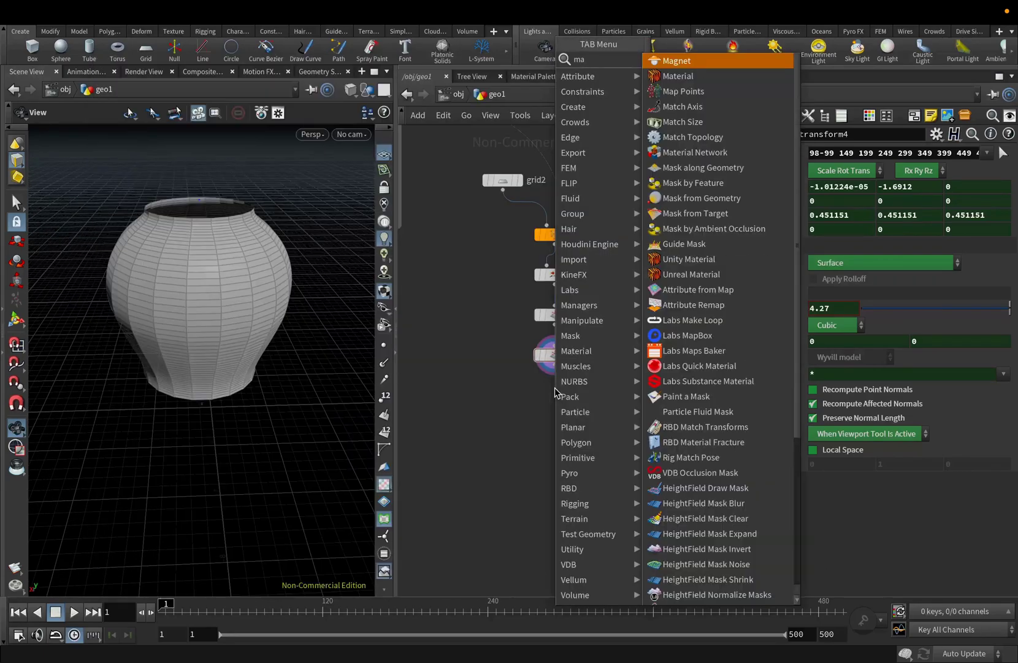
pyautogui.click(706, 119)
pyautogui.click(825, 329)
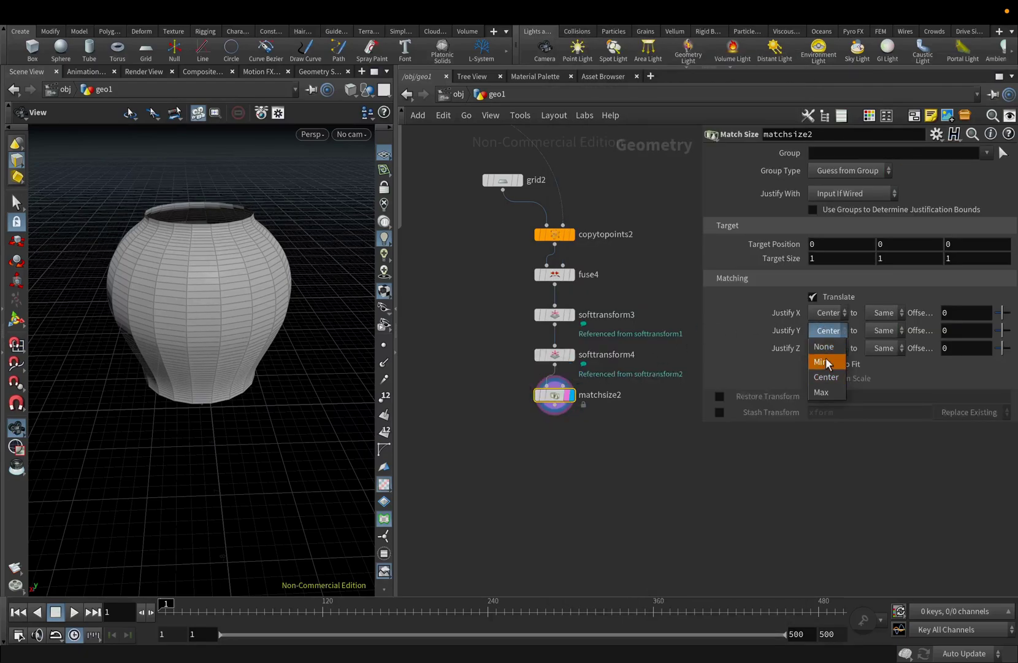
pyautogui.click(827, 358)
pyautogui.moveTo(228, 371); pyautogui.dragTo(223, 460, button='middle')
pyautogui.moveTo(223, 460)
pyautogui.mouseDown()
pyautogui.moveTo(229, 442)
pyautogui.moveTo(239, 448)
pyautogui.moveTo(227, 467)
pyautogui.moveTo(215, 442)
pyautogui.mouseUp()
# Add a PolyExtrude node after matchsize2 and set its distance to -0.16
pyautogui.click(555, 415)
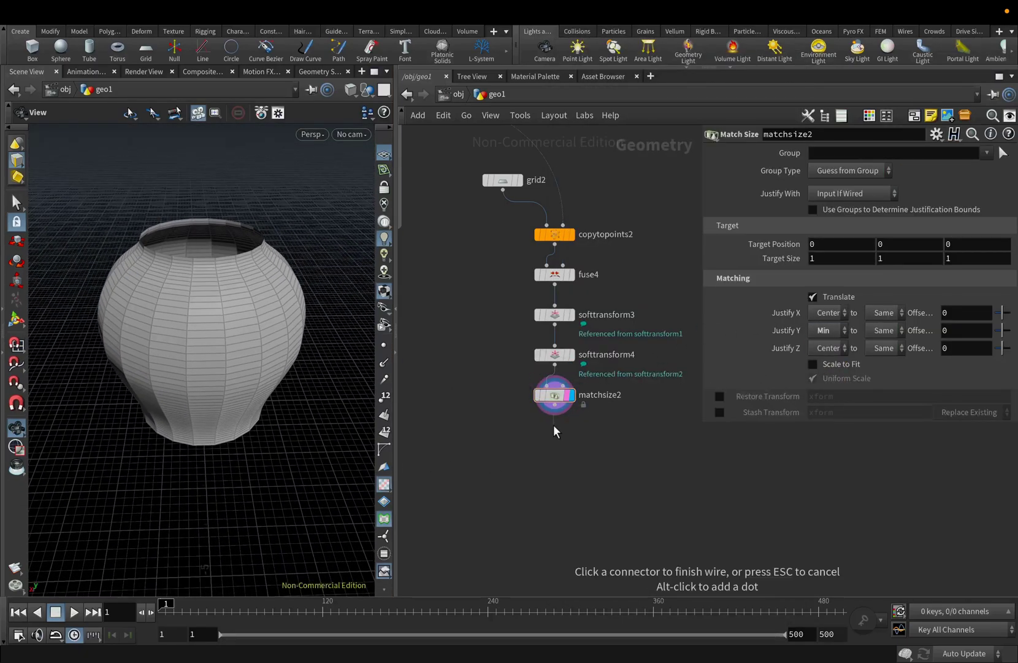
pyautogui.click(554, 426)
pyautogui.write('pol')
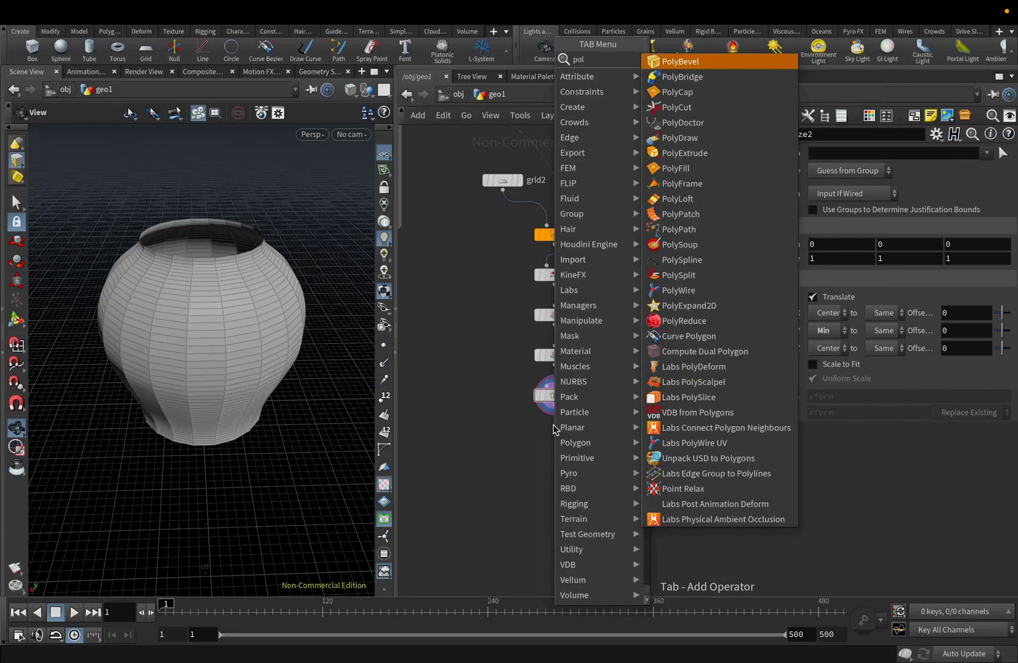
pyautogui.press('Down')
pyautogui.press('Down')
pyautogui.press('Down')
pyautogui.press('Down')
pyautogui.press('Down')
pyautogui.press('Down')
pyautogui.press('Return')
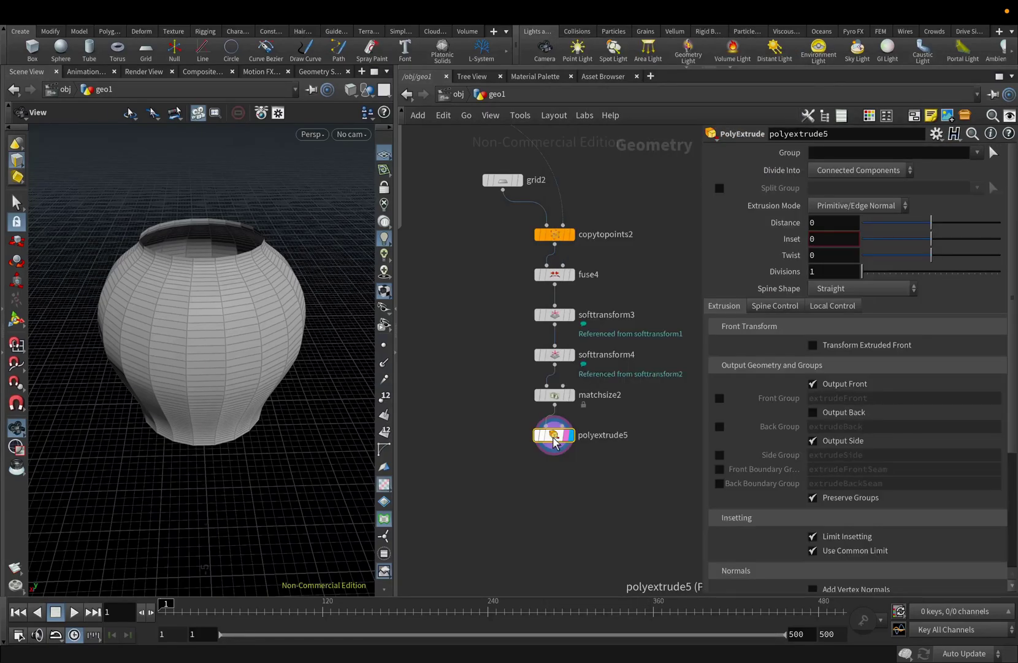
pyautogui.click(554, 440)
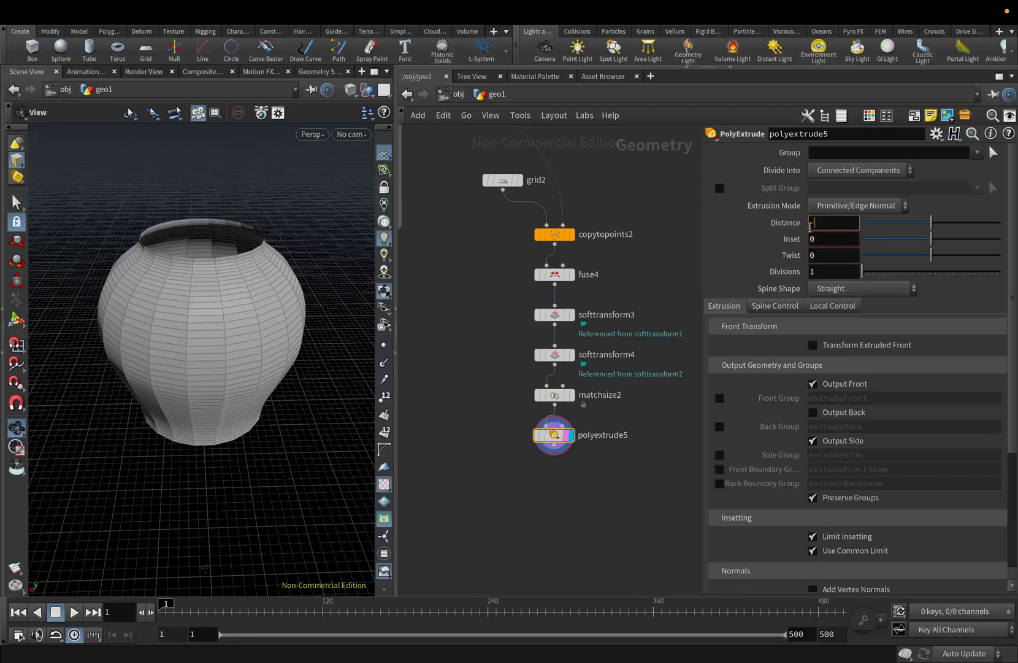
pyautogui.write('-0.16')
pyautogui.press('Return')
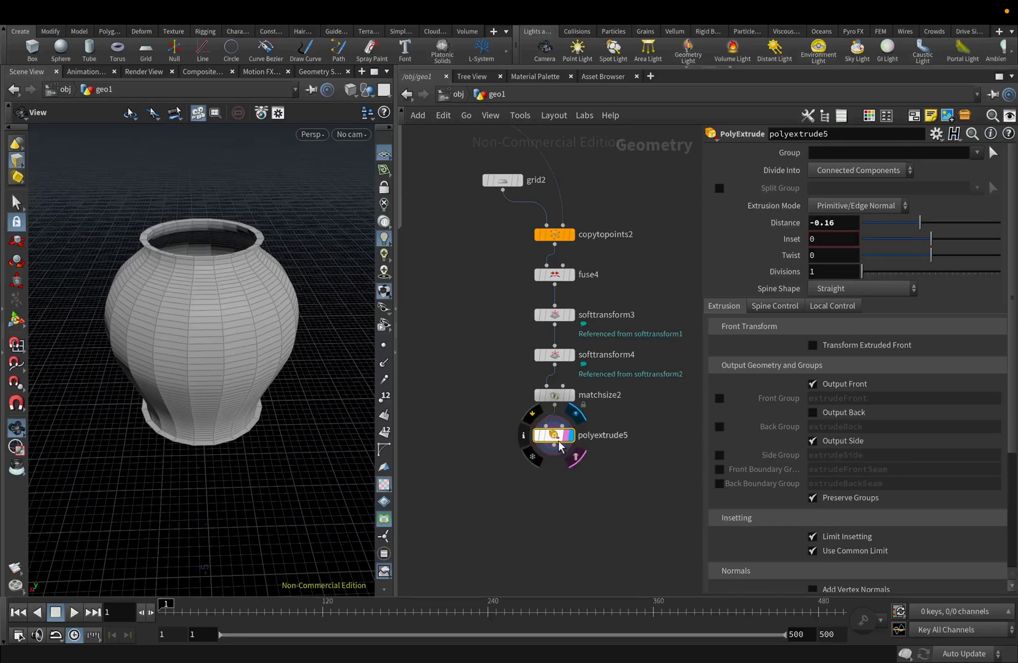
# Add another PolyExtrude node after polyextrude5 and set its distance to 0.45
pyautogui.click(554, 445)
pyautogui.press('Tab')
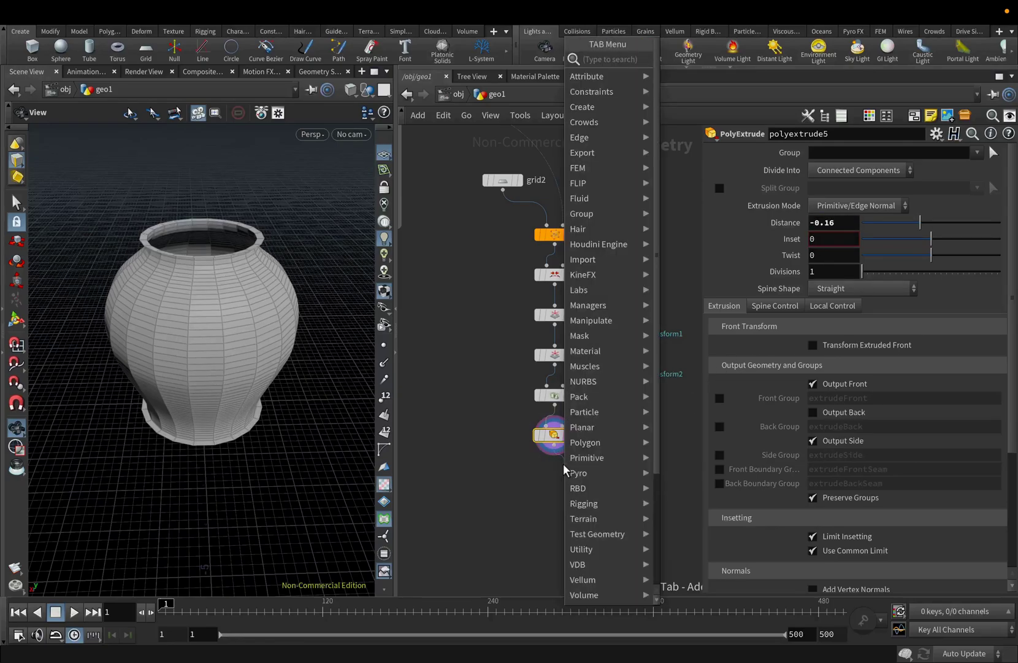
pyautogui.write('pol')
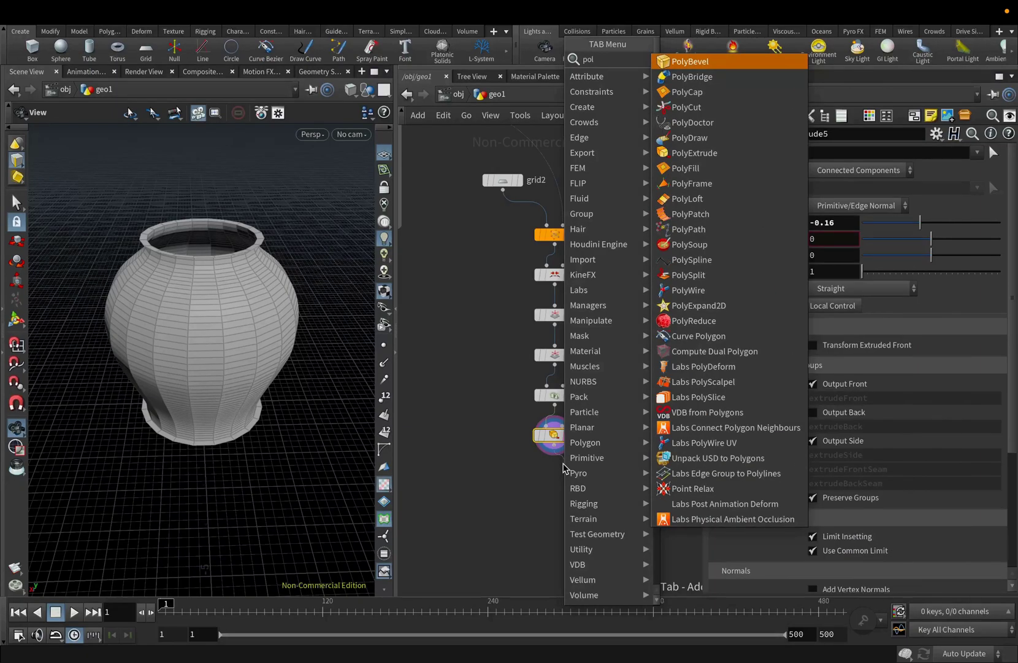
pyautogui.press('Down')
pyautogui.press('Down')
pyautogui.press('Down')
pyautogui.press('Down')
pyautogui.press('Down')
pyautogui.press('Down')
pyautogui.press('Return')
pyautogui.click(563, 470)
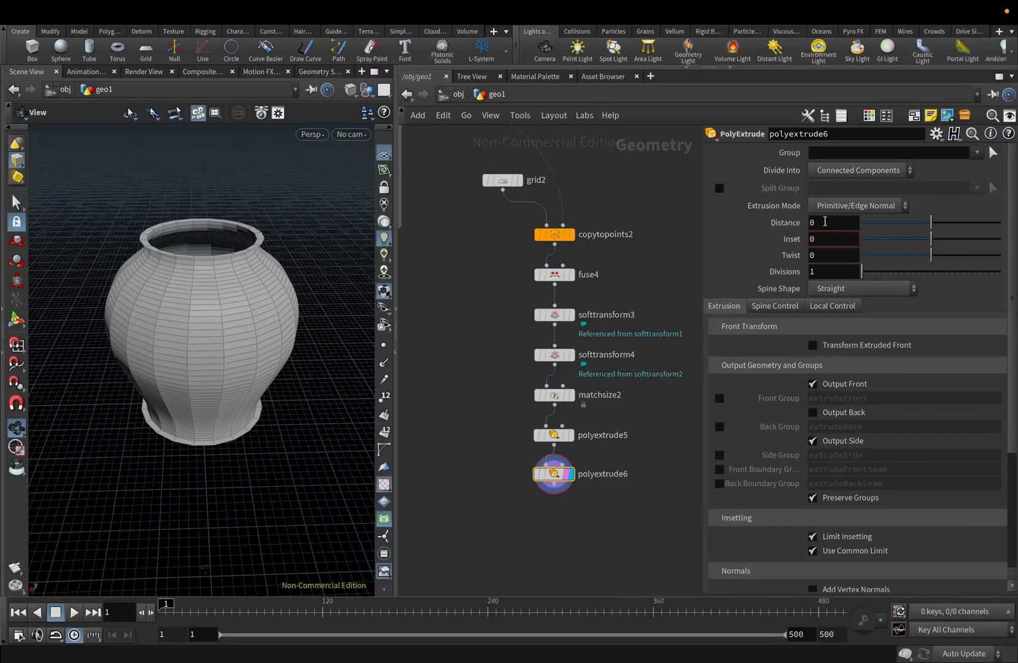
pyautogui.click(829, 221)
pyautogui.write('0.45')
pyautogui.press('Return')
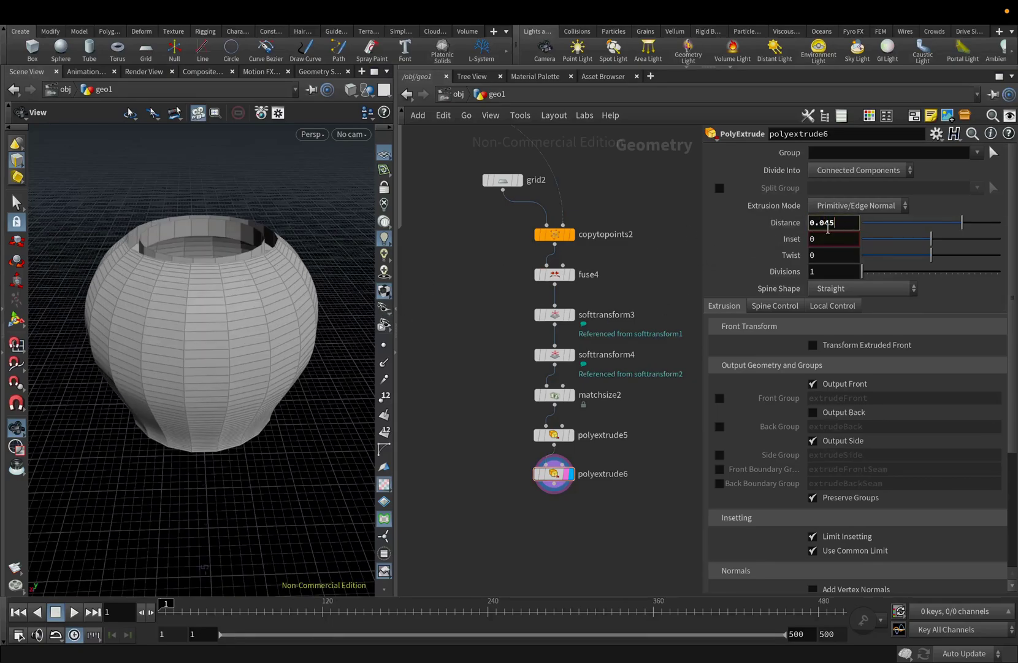
# Set polyextrude6's distance to 0.045 and select the full ring of top rim faces as its group
pyautogui.press('Return')
pyautogui.click(994, 155)
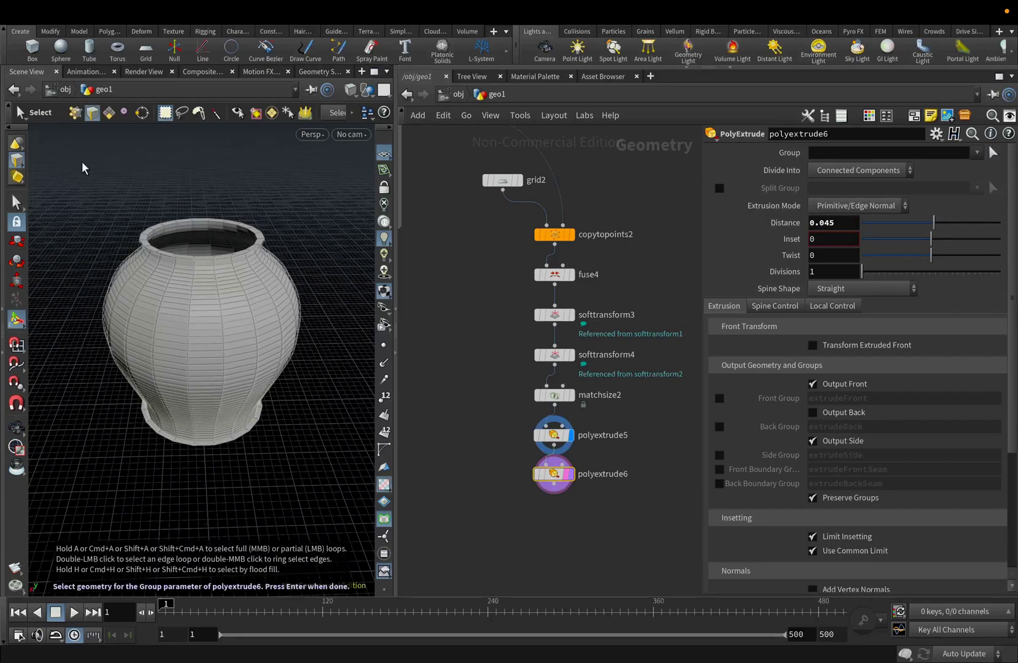
pyautogui.click(17, 167)
pyautogui.click(30, 201)
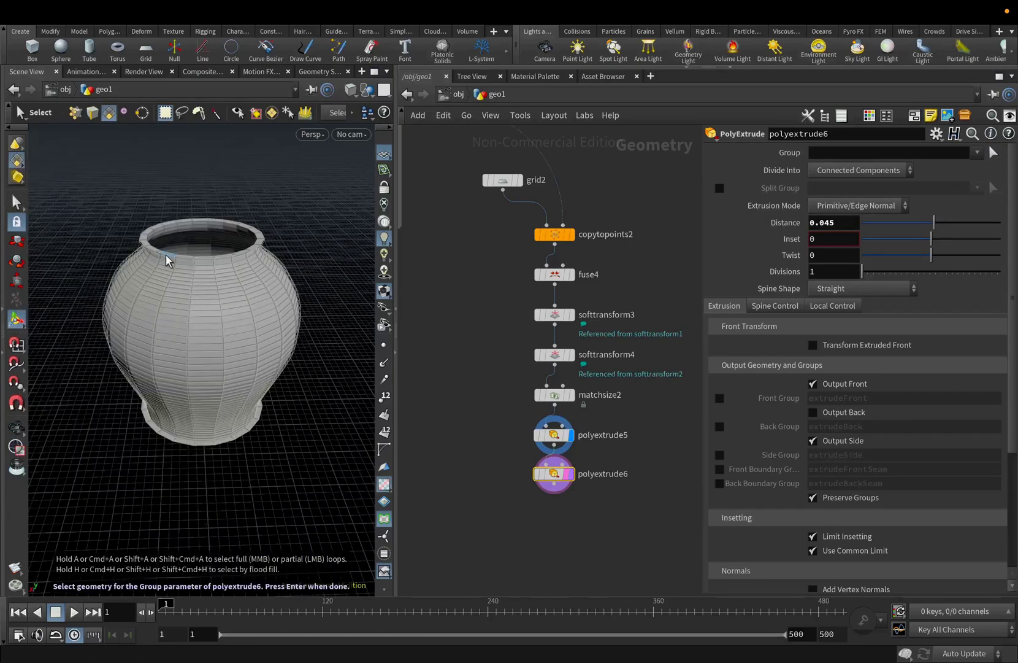
pyautogui.moveTo(164, 246)
pyautogui.keyDown('alt'); pyautogui.mouseDown()
pyautogui.moveTo(155, 247)
pyautogui.moveTo(161, 267)
pyautogui.mouseUp(); pyautogui.keyUp('alt')
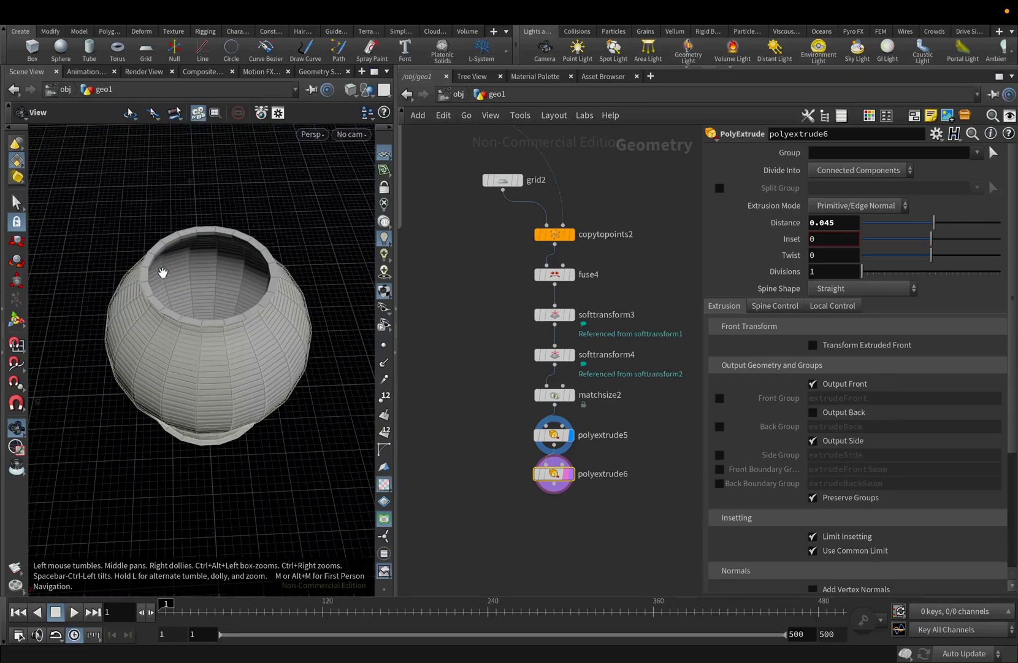
pyautogui.keyDown('alt'); pyautogui.scroll(5, 161, 265); pyautogui.keyUp('alt')
pyautogui.keyDown('shift'); pyautogui.click(165, 336); pyautogui.keyUp('shift')
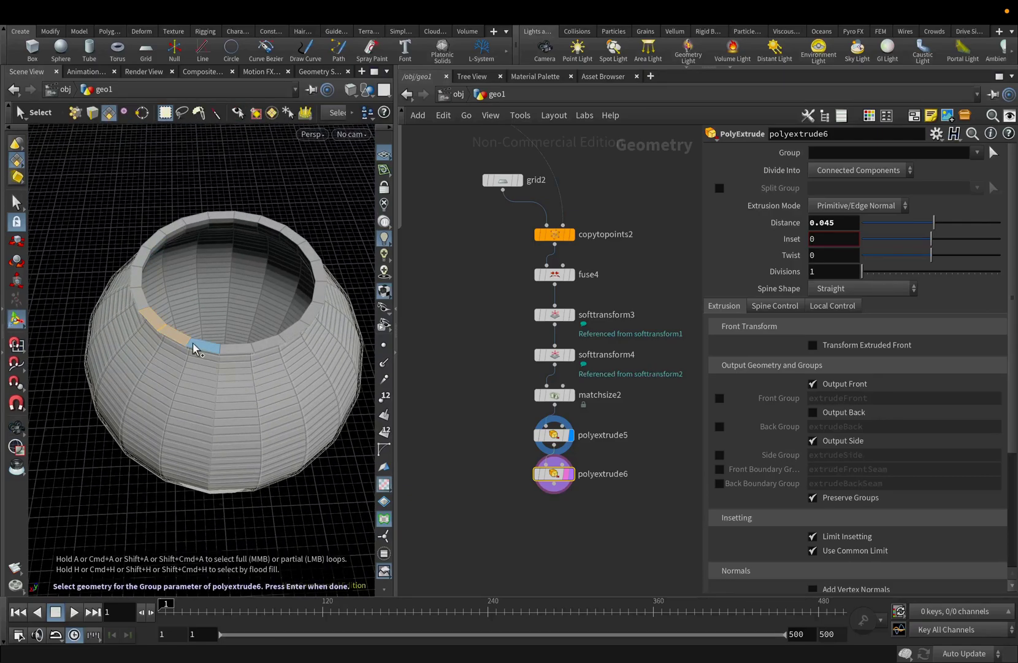
pyautogui.keyDown('shift'); pyautogui.click(224, 350); pyautogui.keyUp('shift')
pyautogui.keyDown('shift'); pyautogui.click(270, 347); pyautogui.keyUp('shift')
pyautogui.keyDown('shift'); pyautogui.click(296, 338); pyautogui.keyUp('shift')
pyautogui.keyDown('shift'); pyautogui.click(311, 321); pyautogui.keyUp('shift')
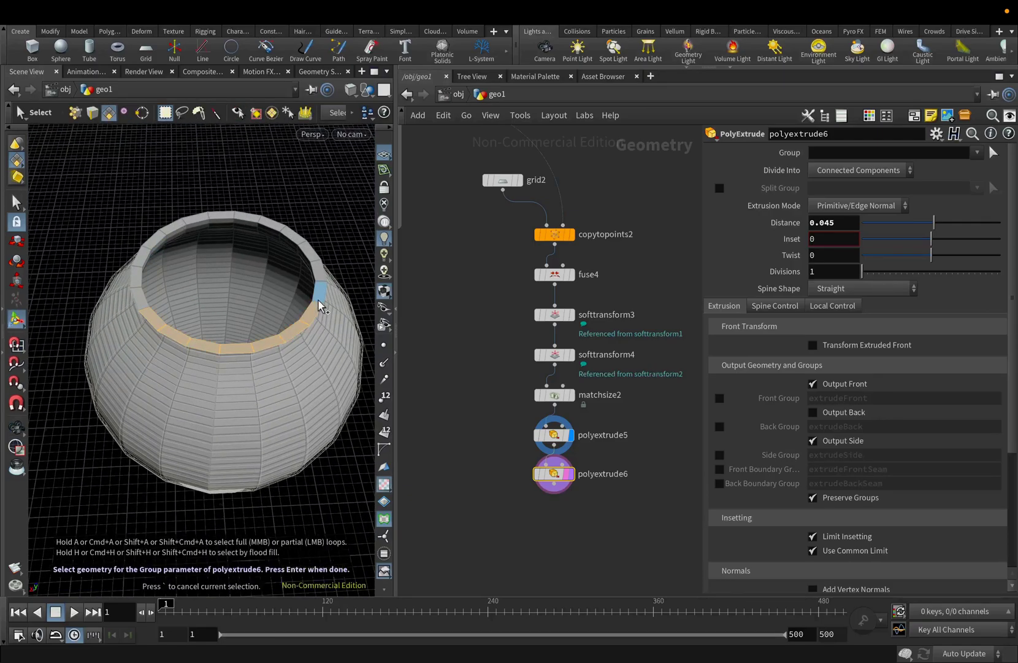
pyautogui.keyDown('shift'); pyautogui.click(311, 258); pyautogui.keyUp('shift')
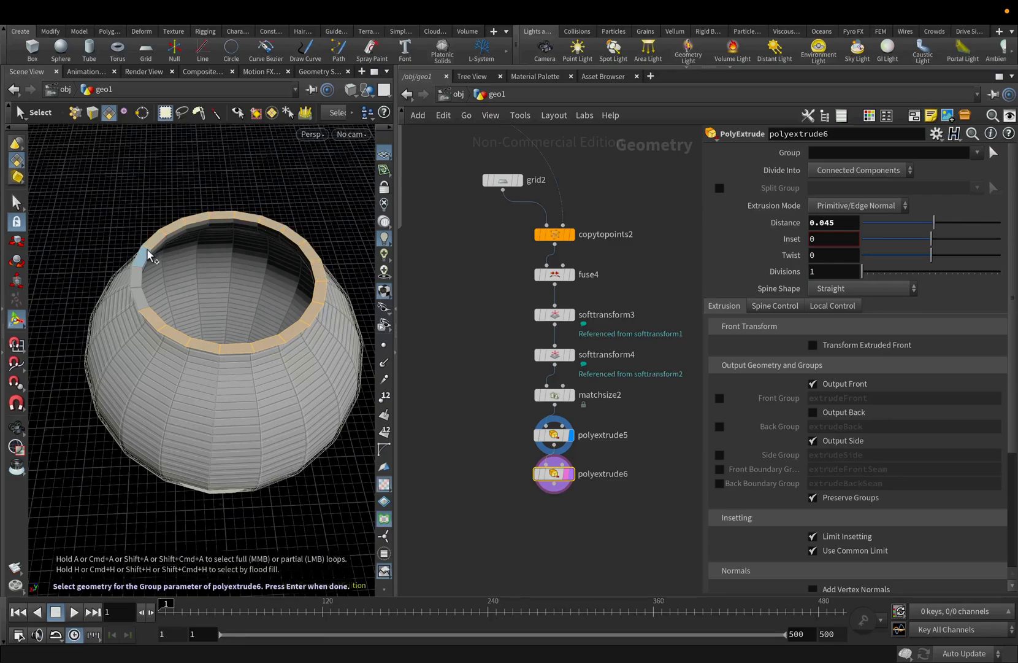
pyautogui.keyDown('shift'); pyautogui.click(139, 300); pyautogui.keyUp('shift')
pyautogui.press('Return')
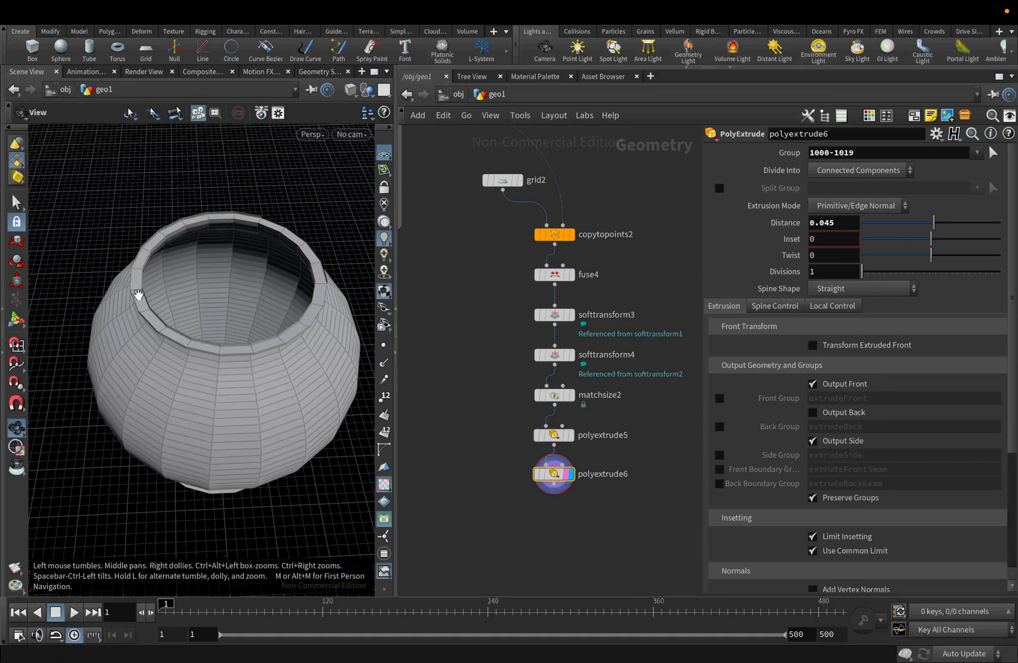
# Enable Output Back on polyextrude6 and add the front faces of the vessel's bottom rim to its group
pyautogui.click(813, 411)
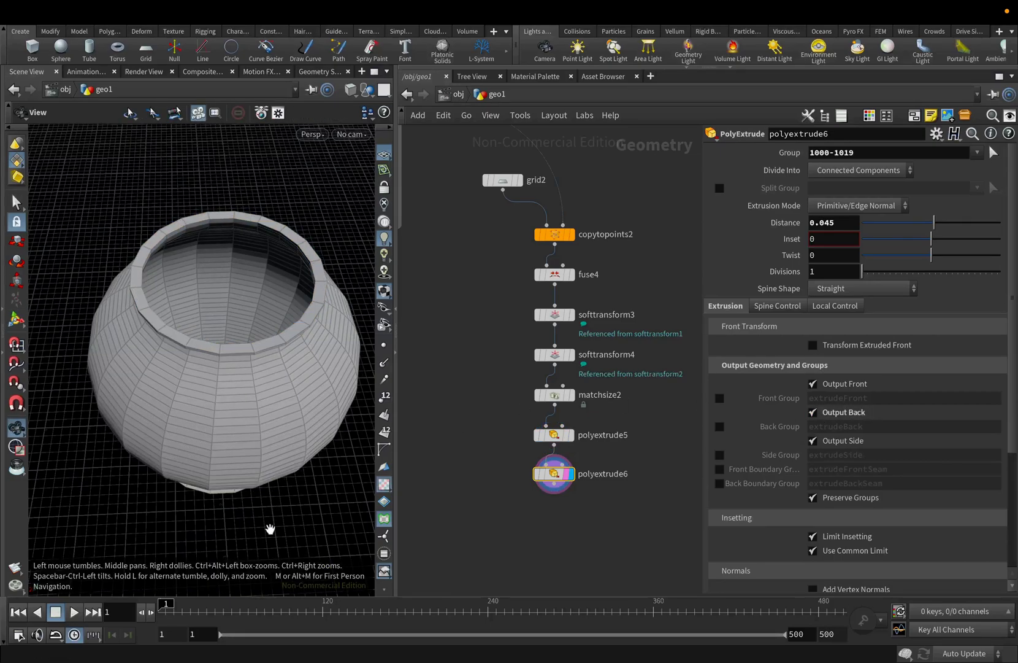
pyautogui.moveTo(272, 525); pyautogui.dragTo(264, 464)
pyautogui.scroll(4, 227, 392)
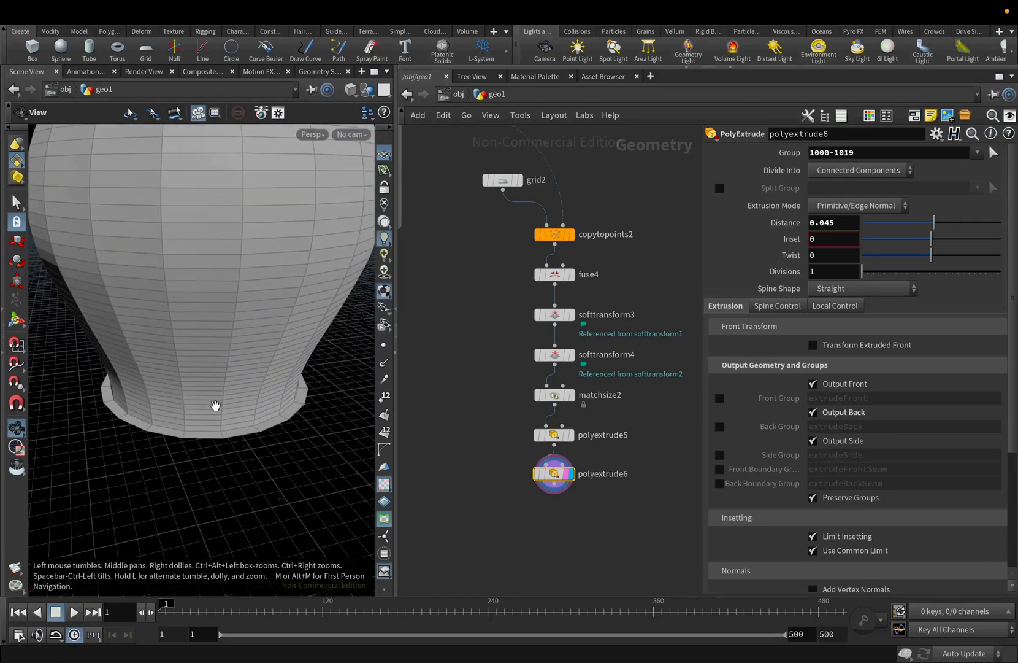
pyautogui.moveTo(221, 408); pyautogui.dragTo(211, 439)
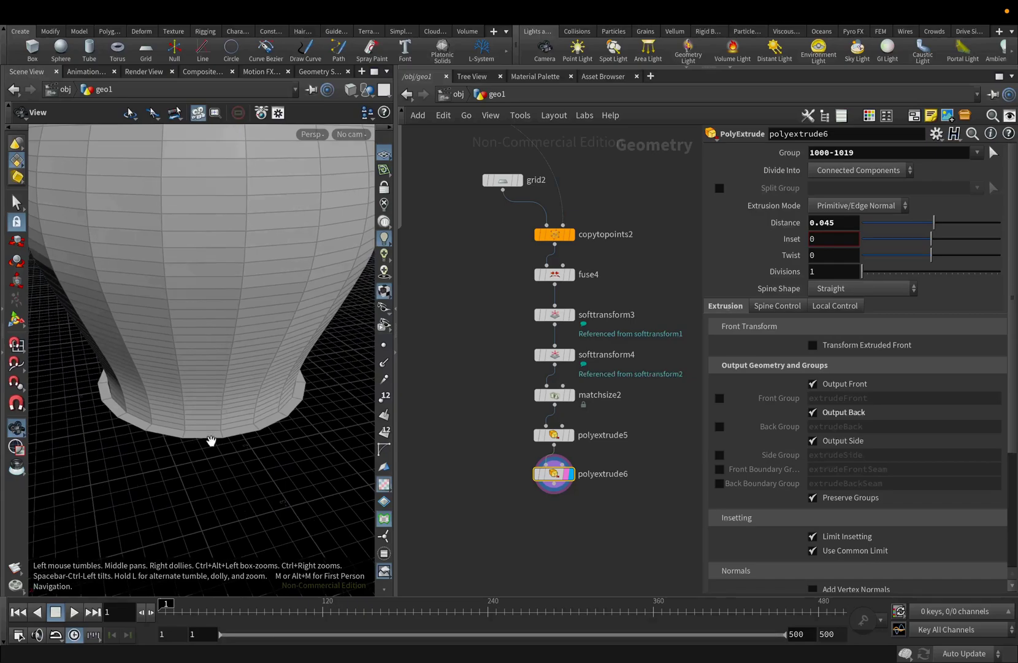
pyautogui.click(992, 153)
pyautogui.moveTo(293, 481)
pyautogui.mouseDown()
pyautogui.moveTo(258, 494)
pyautogui.moveTo(191, 491)
pyautogui.moveTo(153, 475)
pyautogui.moveTo(130, 433)
pyautogui.mouseUp()
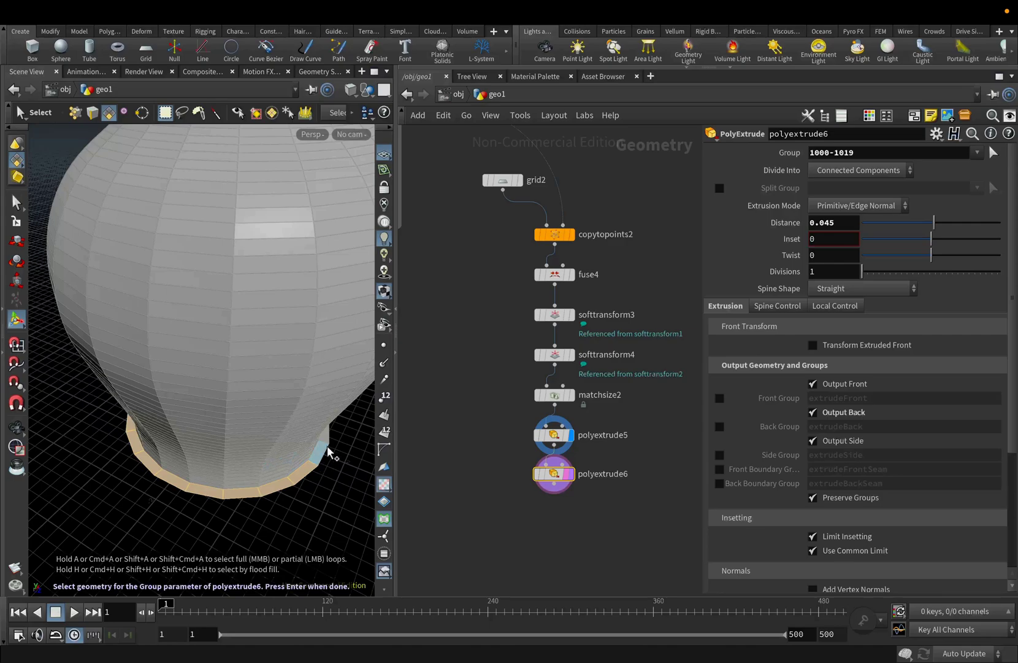
pyautogui.press('Return')
pyautogui.press('Escape')
# Extend polyextrude6's group with the remaining faces around the far side of the bottom rim
pyautogui.moveTo(305, 523); pyautogui.dragTo(266, 432)
pyautogui.press('s')
pyautogui.click(994, 152)
pyautogui.keyDown('shift'); pyautogui.click(290, 454); pyautogui.keyUp('shift')
pyautogui.keyDown('shift'); pyautogui.click(239, 467); pyautogui.keyUp('shift')
pyautogui.keyDown('shift'); pyautogui.click(186, 472); pyautogui.keyUp('shift')
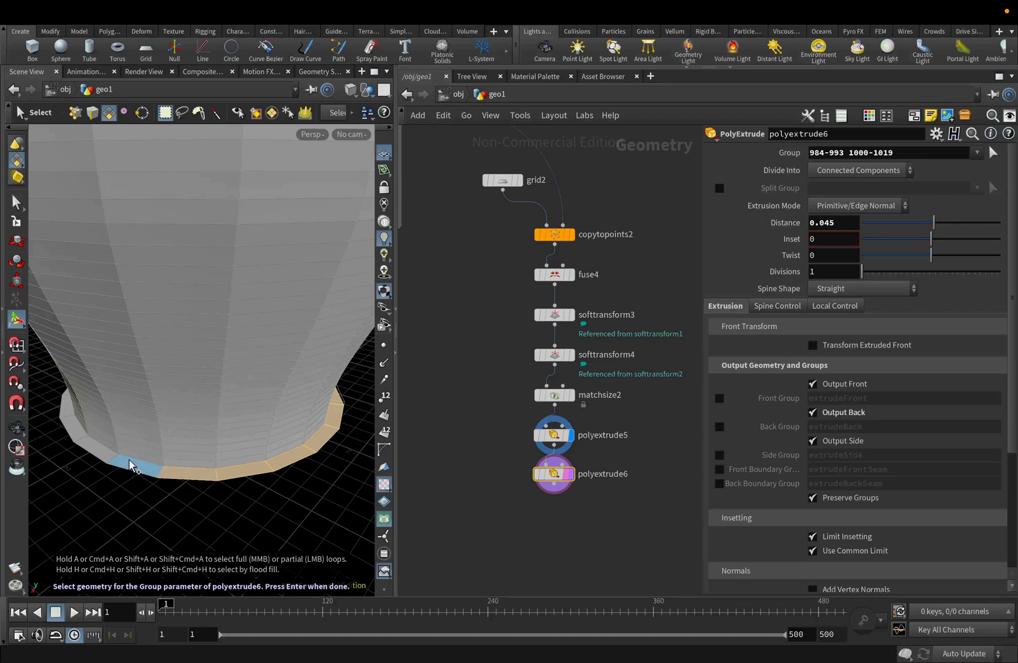
pyautogui.keyDown('shift'); pyautogui.click(67, 404); pyautogui.keyUp('shift')
pyautogui.press('Return')
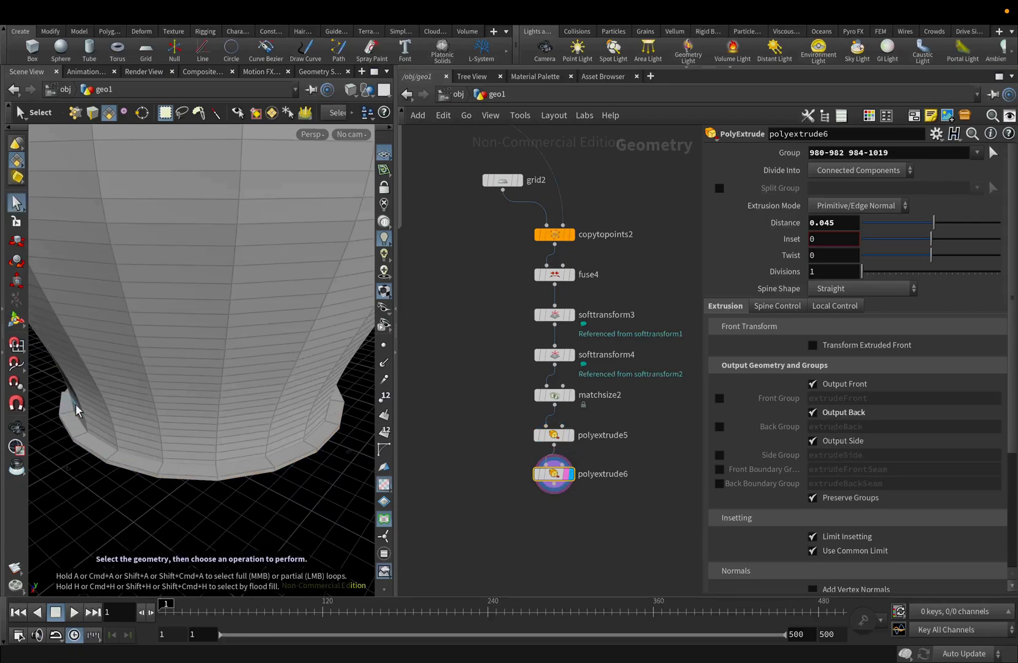
# Add the single missed bottom rim face to polyextrude6's group so it covers 980-1019
pyautogui.scroll(2, 71, 473)
pyautogui.keyDown('alt'); pyautogui.moveTo(70, 473); pyautogui.dragTo(316, 441); pyautogui.keyUp('alt')
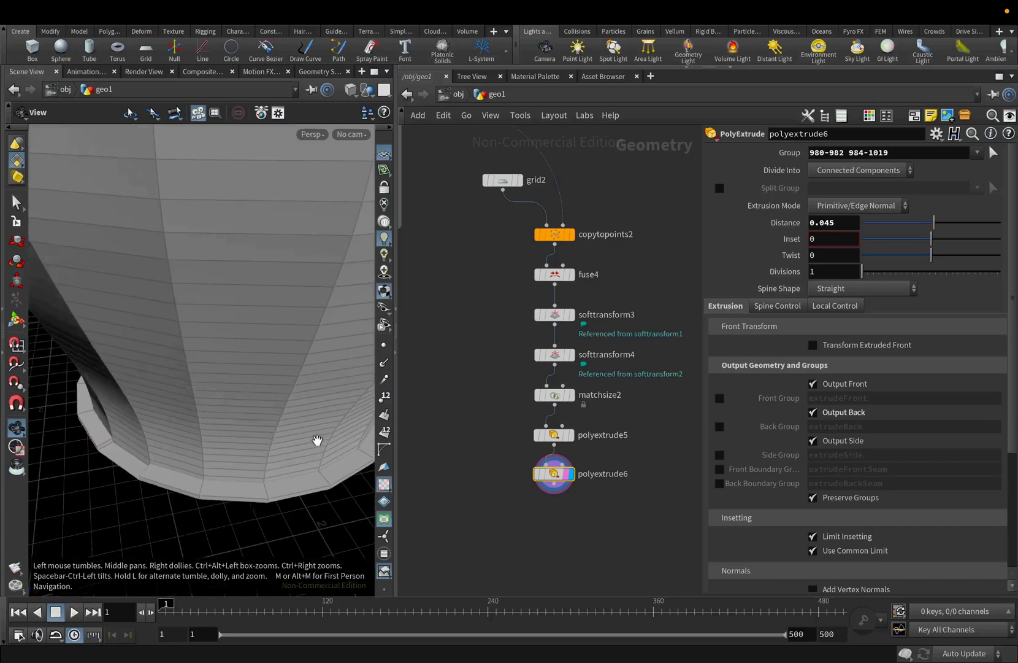
pyautogui.click(994, 152)
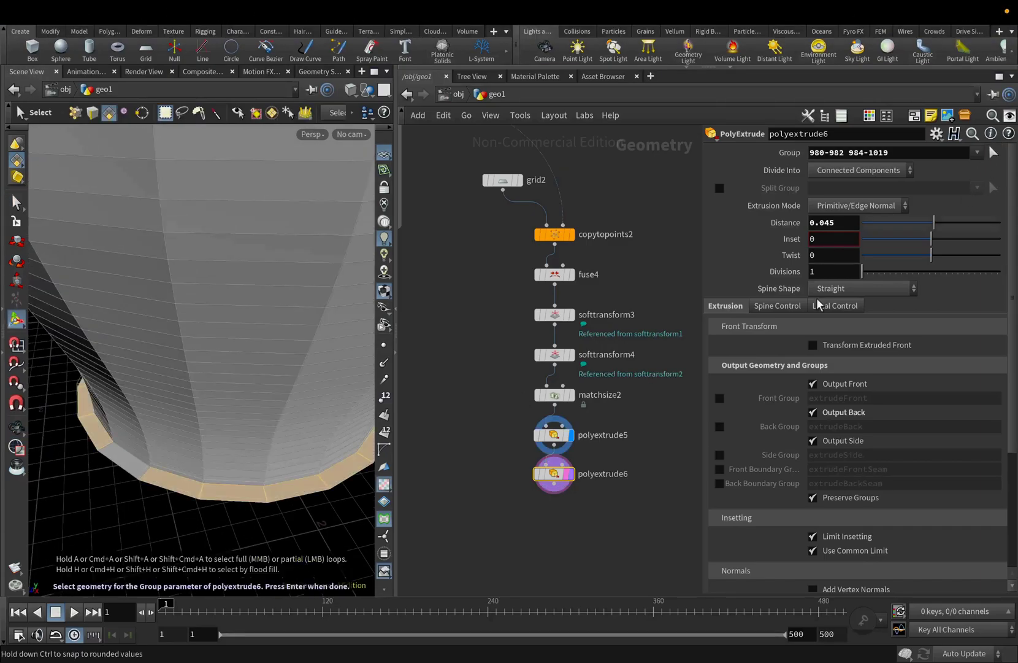
pyautogui.keyDown('shift'); pyautogui.click(126, 474); pyautogui.keyUp('shift')
pyautogui.press('Return')
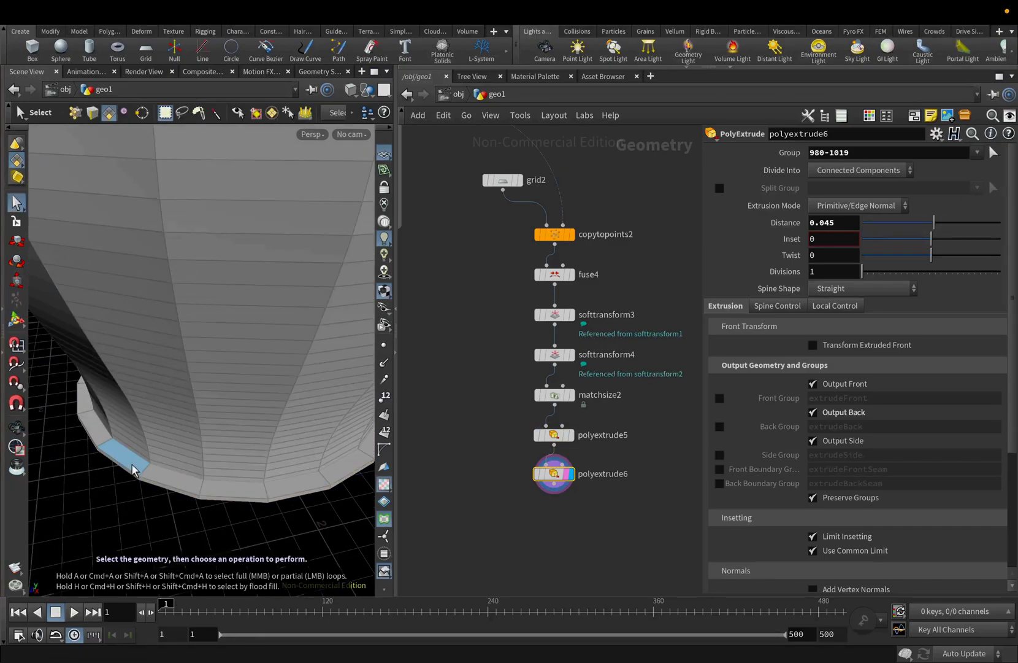
# Add a Subdivide node after polyextrude6 with a depth of 2
pyautogui.click(16, 427)
pyautogui.moveTo(197, 477); pyautogui.dragTo(230, 410)
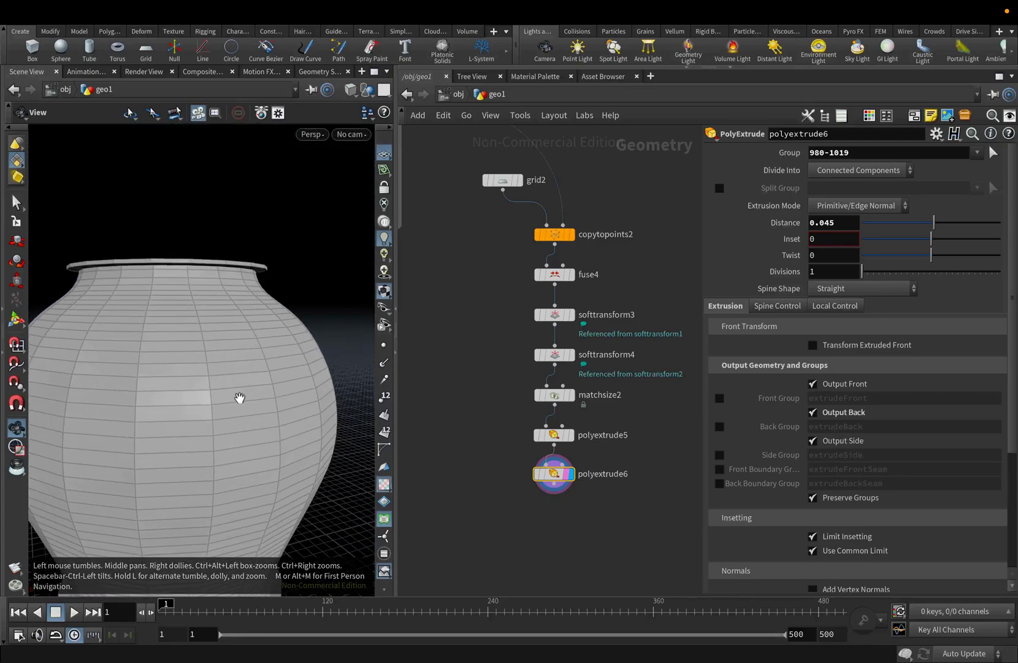
pyautogui.moveTo(230, 409); pyautogui.dragTo(282, 354, button='middle')
pyautogui.press('f')
pyautogui.moveTo(250, 400); pyautogui.dragTo(193, 395)
pyautogui.moveTo(507, 492); pyautogui.dragTo(500, 335, button='middle')
pyautogui.click(547, 325)
pyautogui.press('Tab')
pyautogui.write('sub')
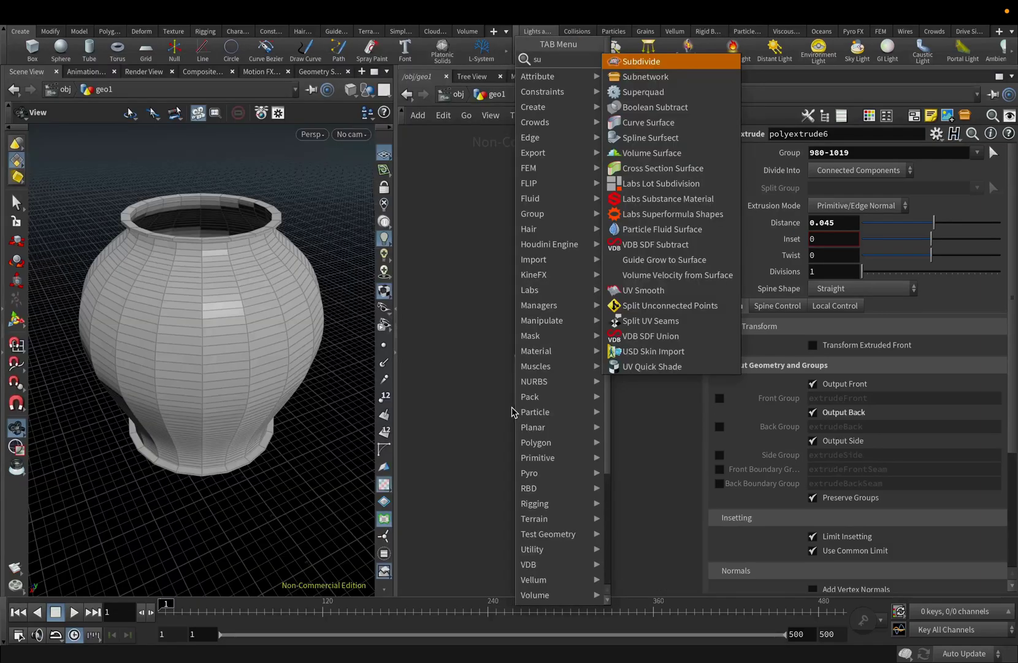
pyautogui.click(635, 62)
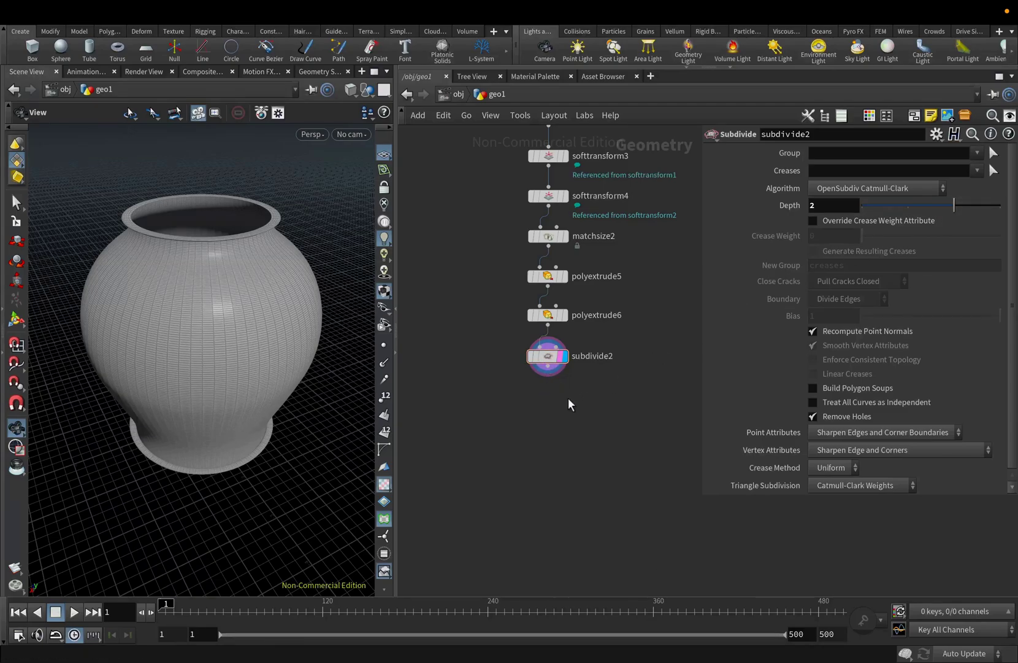
# Add a Remesh node after subdivide2 and set its target size to 0.02
pyautogui.click(548, 365)
pyautogui.click(574, 413)
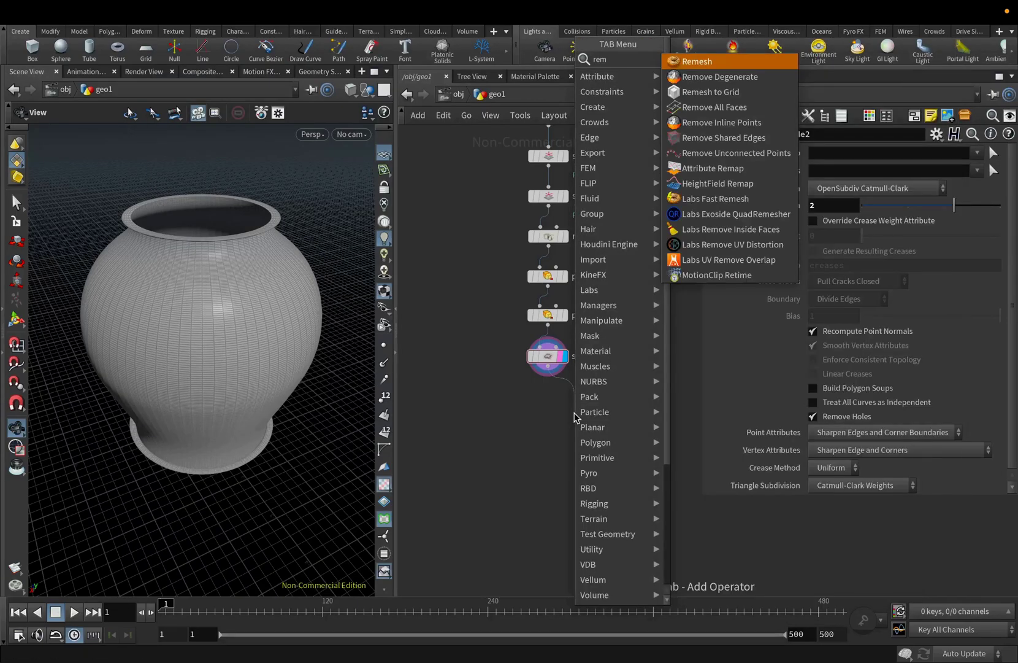
pyautogui.click(693, 61)
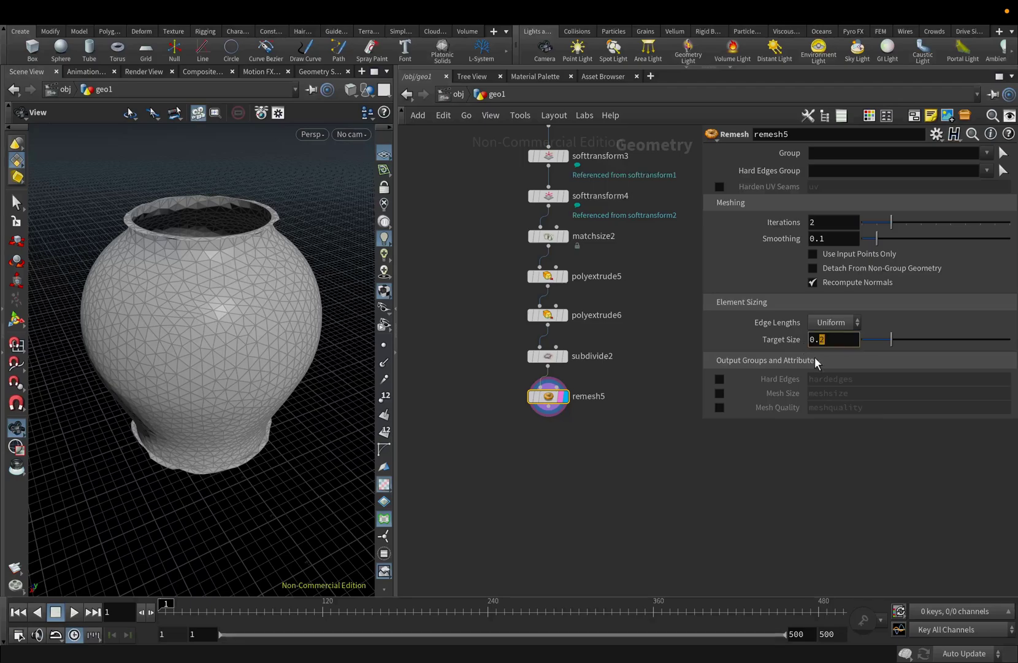
pyautogui.write('0')
pyautogui.press('Return')
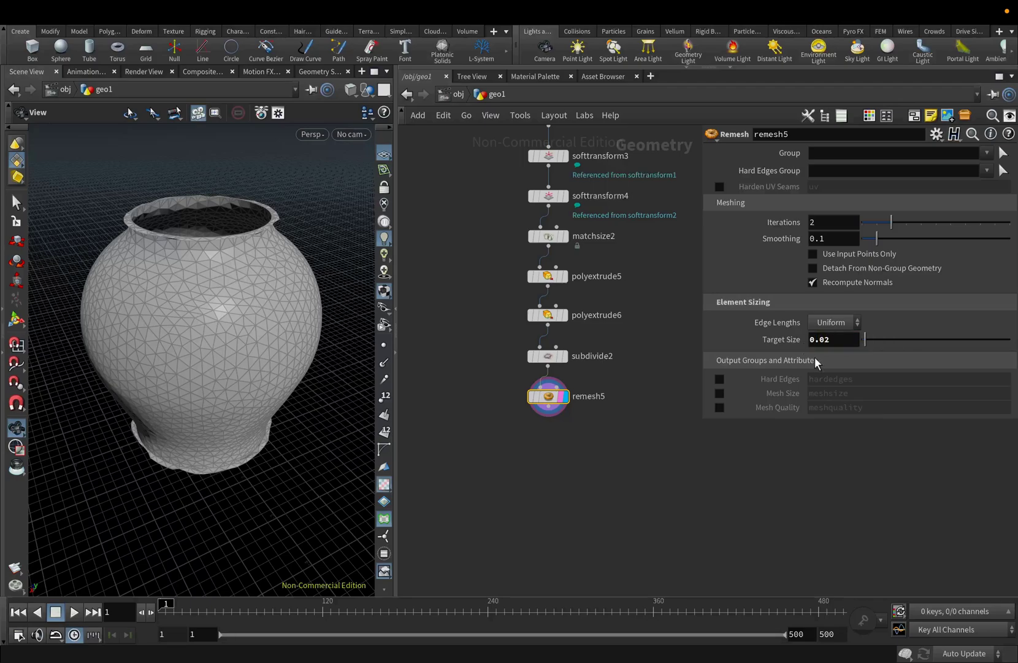
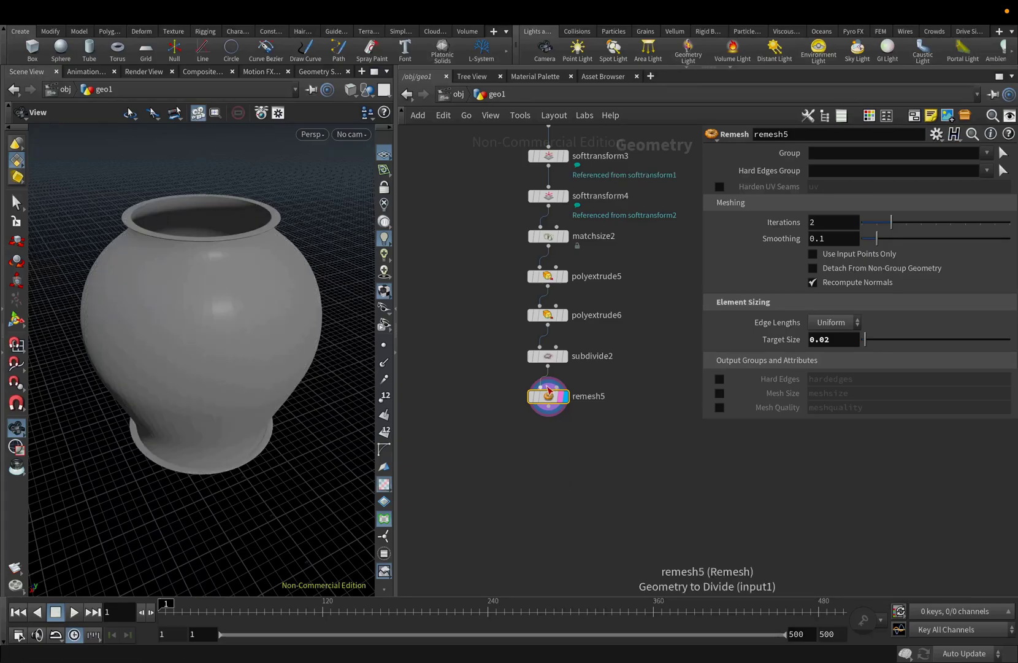
# Add a Transform node after remesh5 and set its Y translation to 0.02
pyautogui.click(551, 416)
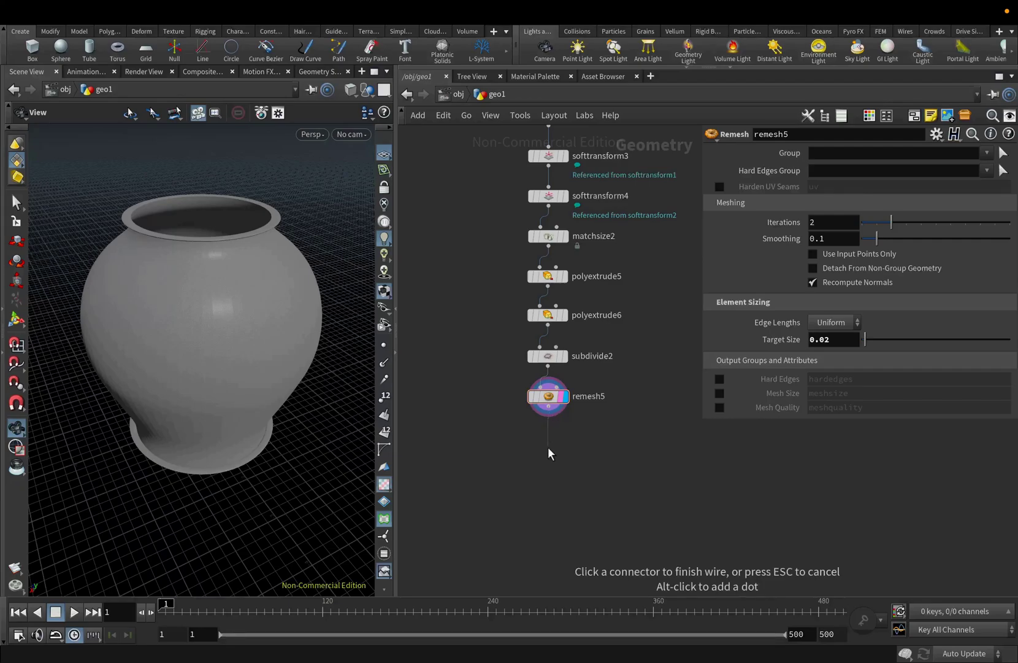
pyautogui.press('Tab')
pyautogui.write('tr')
pyautogui.click(674, 91)
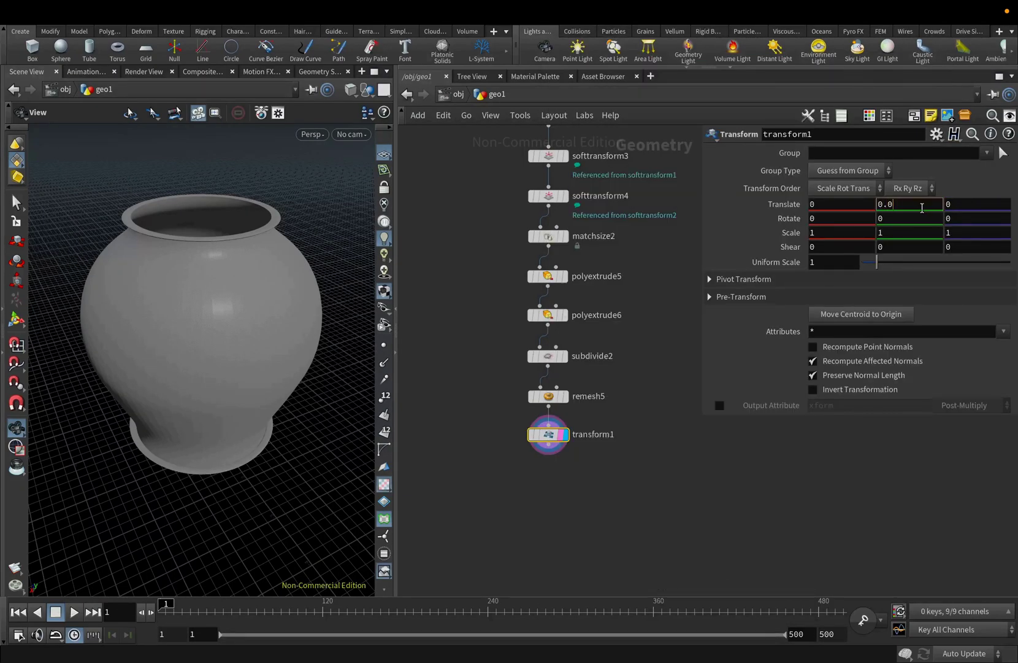
pyautogui.click(569, 509)
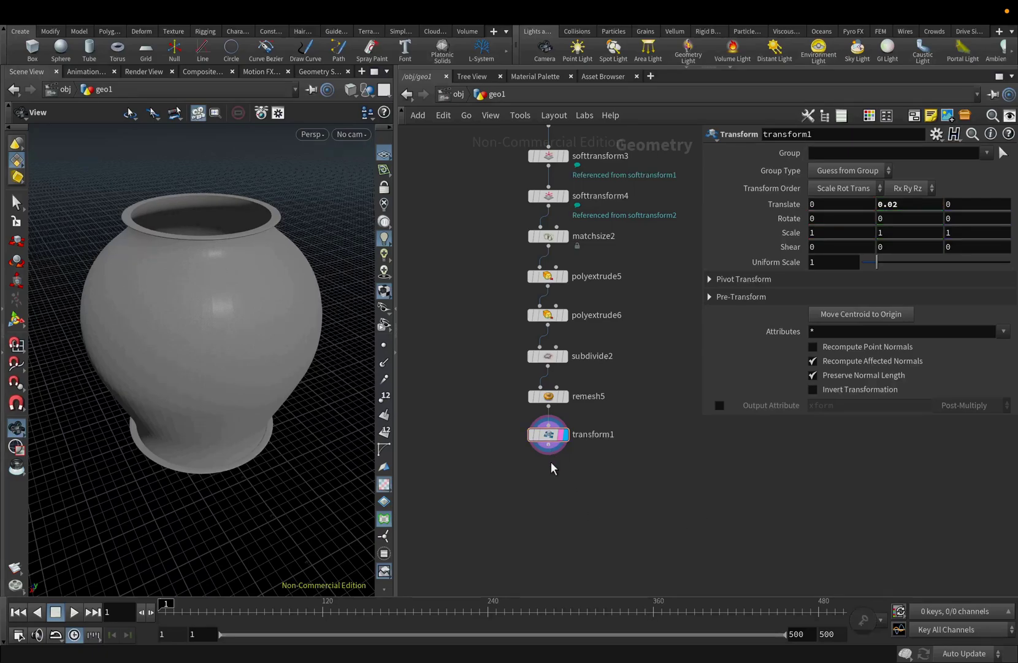
# Add a Null node named Inside_Piece after transform1 and colour it green
pyautogui.click(551, 452)
pyautogui.press('Tab')
pyautogui.write('null')
pyautogui.press('Return')
pyautogui.doubleClick(575, 480)
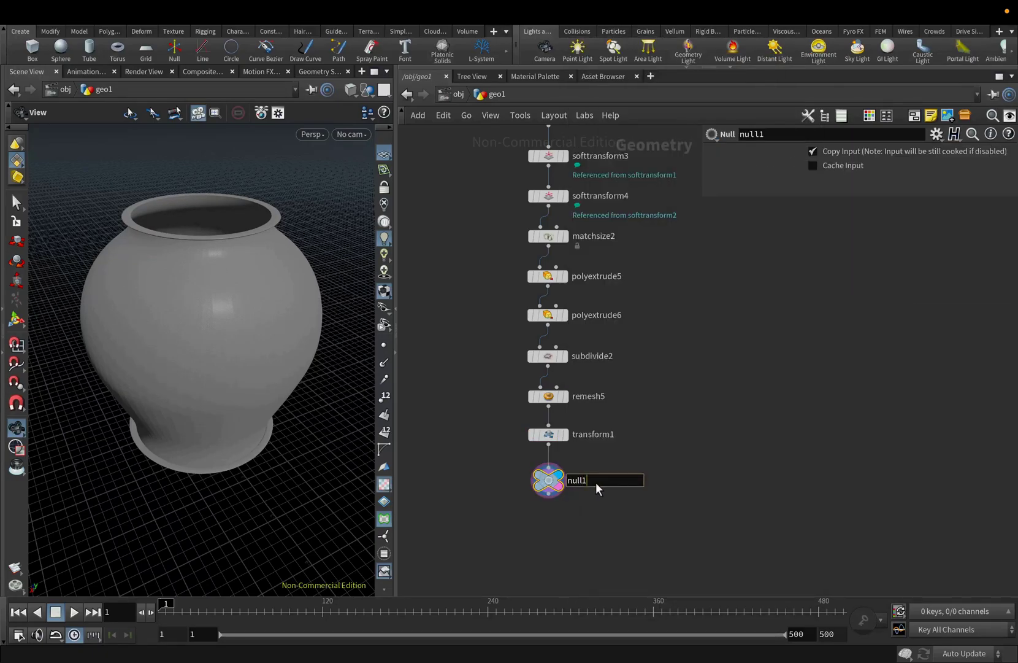
pyautogui.write('Inside_Piece')
pyautogui.press('Return')
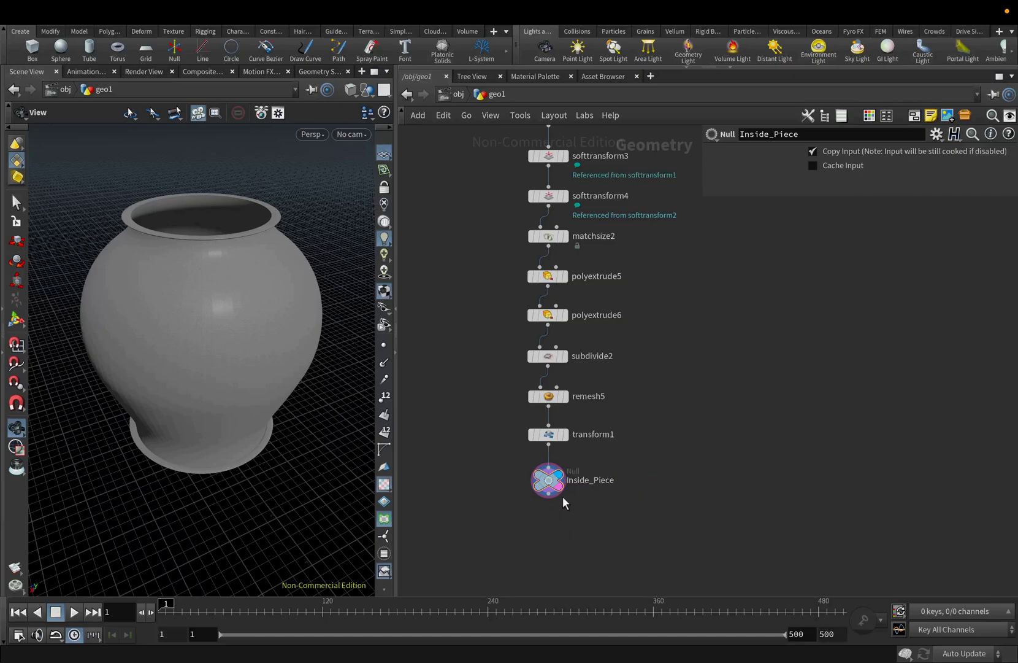
pyautogui.press('c')
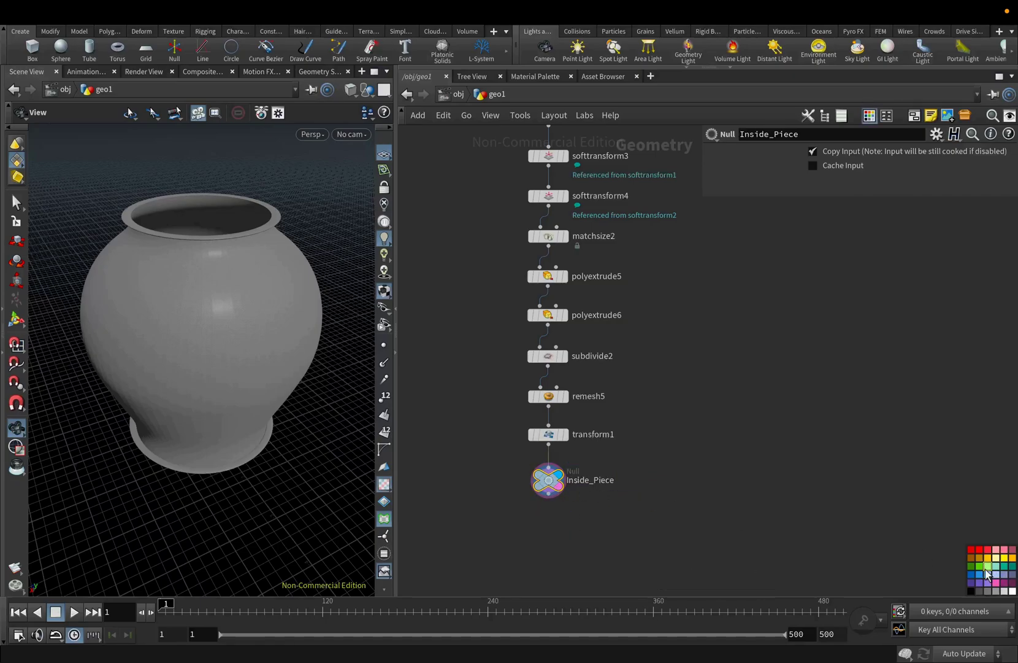
pyautogui.press('c')
# Enclose the inner tube's nodes, from grid2 down to Inside_Piece, in a network box
pyautogui.scroll(-4, 682, 412)
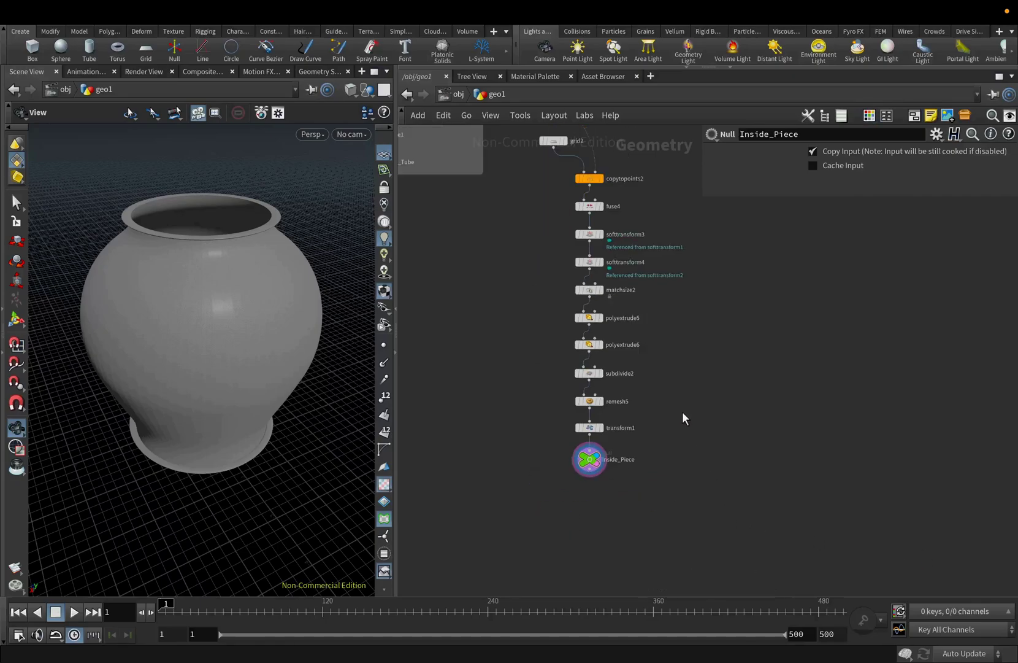
pyautogui.moveTo(655, 171); pyautogui.dragTo(541, 468)
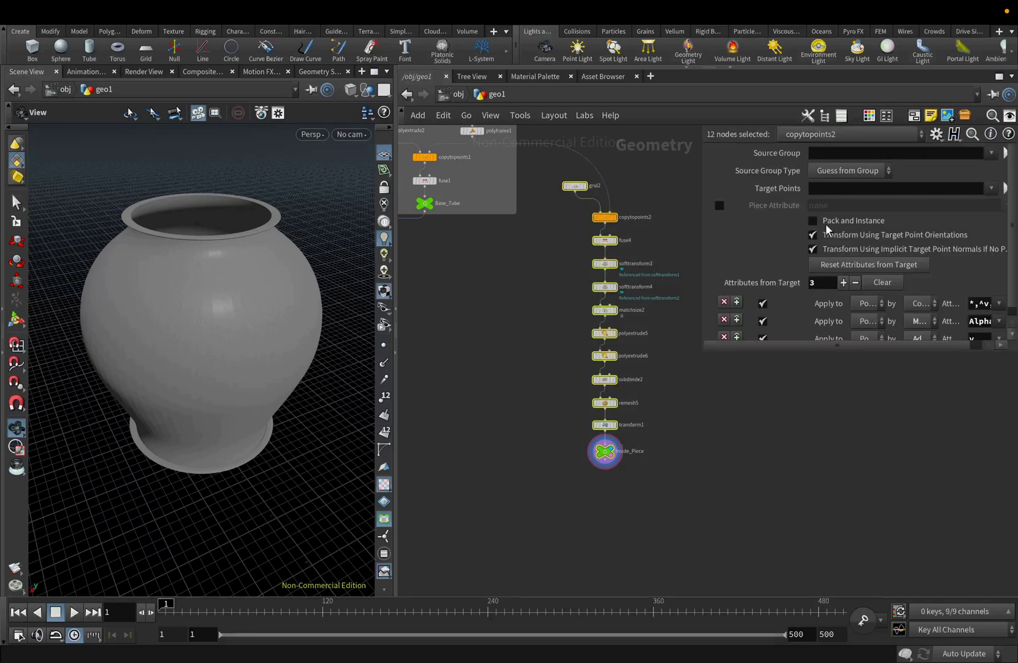
pyautogui.click(917, 114)
pyautogui.click(723, 493)
pyautogui.moveTo(678, 500); pyautogui.dragTo(699, 439, button='middle')
pyautogui.scroll(-5, 697, 439)
pyautogui.moveTo(641, 500); pyautogui.dragTo(620, 396, button='middle')
# Move the Inside_Piece network box down beside the Detailing_Relief box and save the scene
pyautogui.moveTo(647, 147); pyautogui.dragTo(632, 373)
pyautogui.moveTo(563, 418); pyautogui.dragTo(597, 270, button='middle')
pyautogui.moveTo(611, 325); pyautogui.dragTo(589, 509, button='middle')
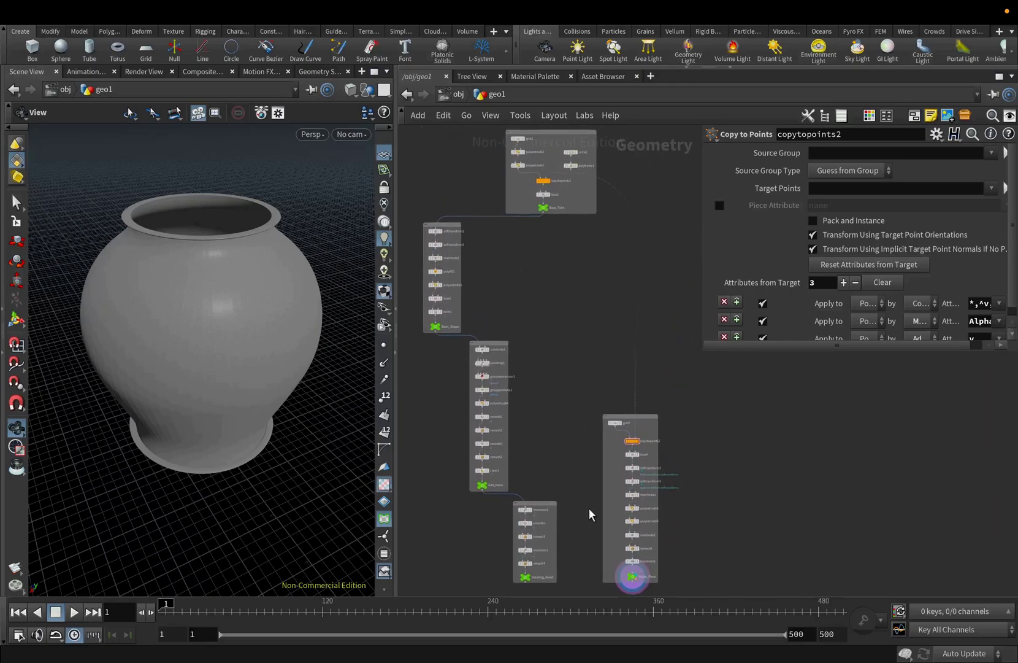
pyautogui.scroll(-2, 589, 504)
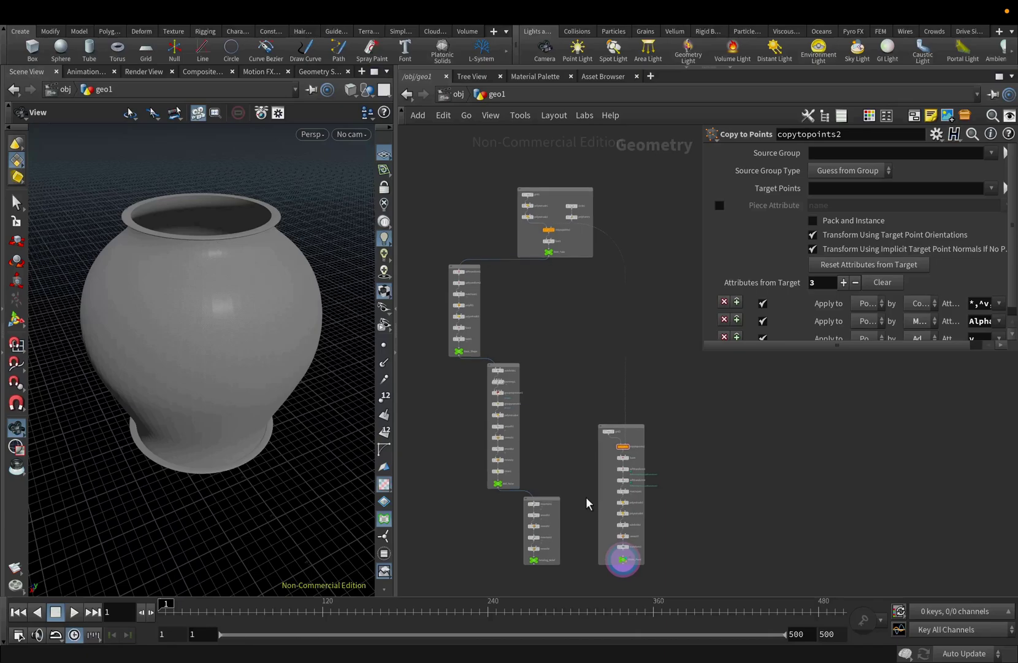
pyautogui.hotkey('ctrl', 's')
# Combine Detailing_Relief and Inside_Piece in a Merge node and display the merged vessel
pyautogui.click(589, 526)
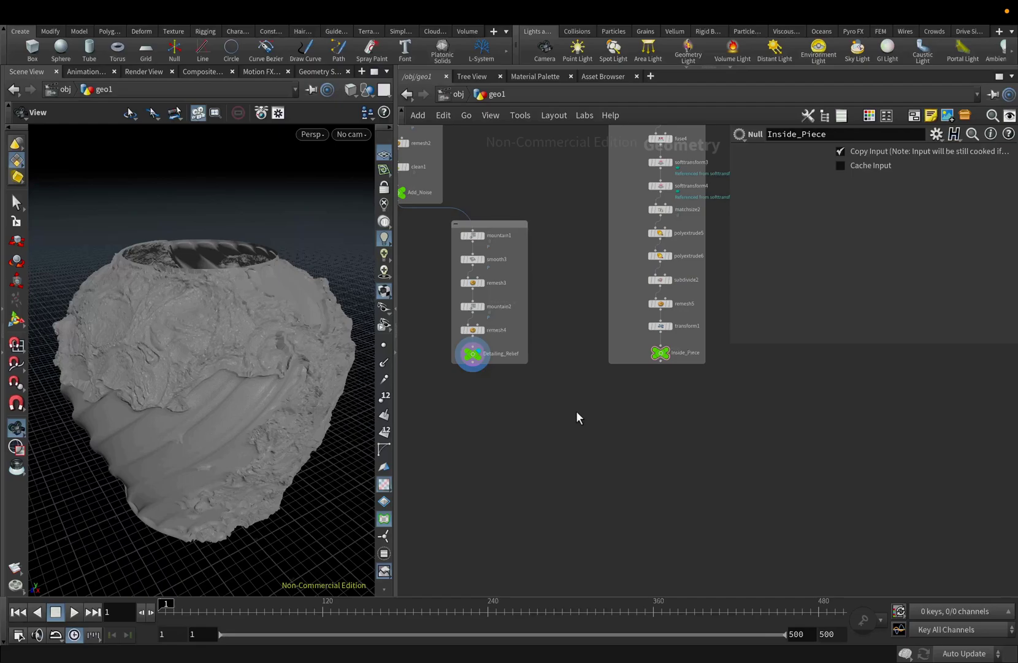
pyautogui.press('Tab')
pyautogui.write('mer')
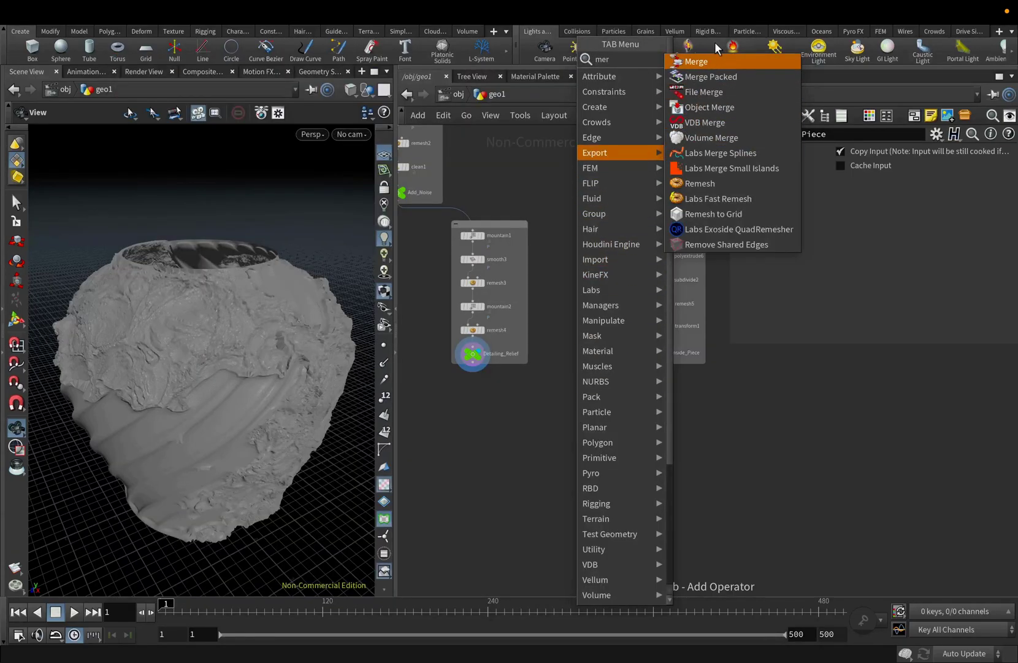
pyautogui.click(707, 62)
pyautogui.click(564, 400)
pyautogui.moveTo(473, 364); pyautogui.dragTo(545, 393)
pyautogui.click(546, 393)
pyautogui.moveTo(661, 363); pyautogui.dragTo(565, 395)
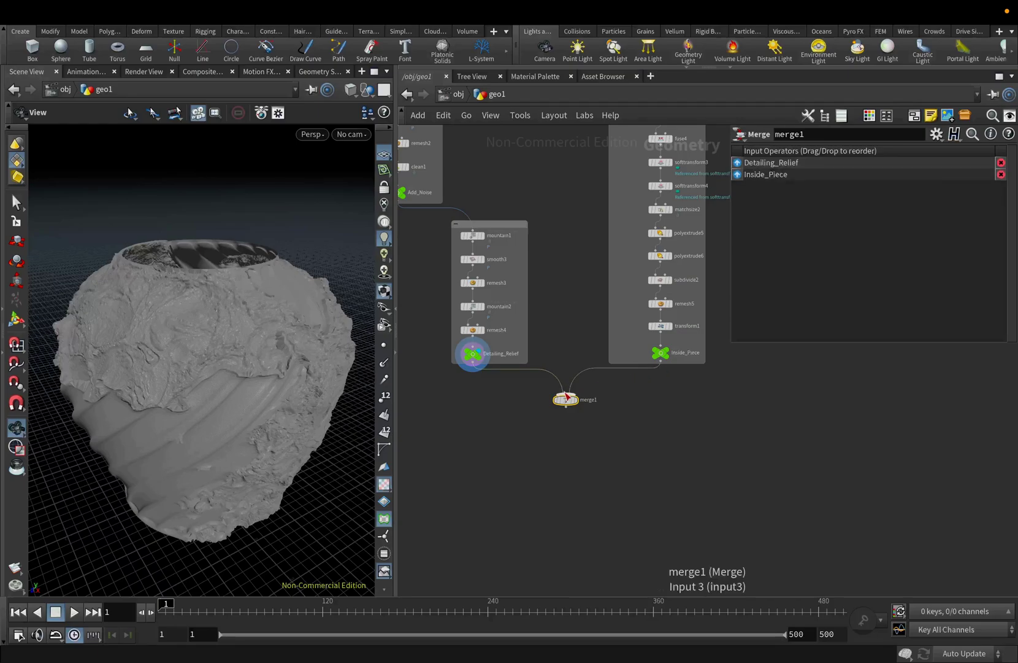
pyautogui.moveTo(576, 402)
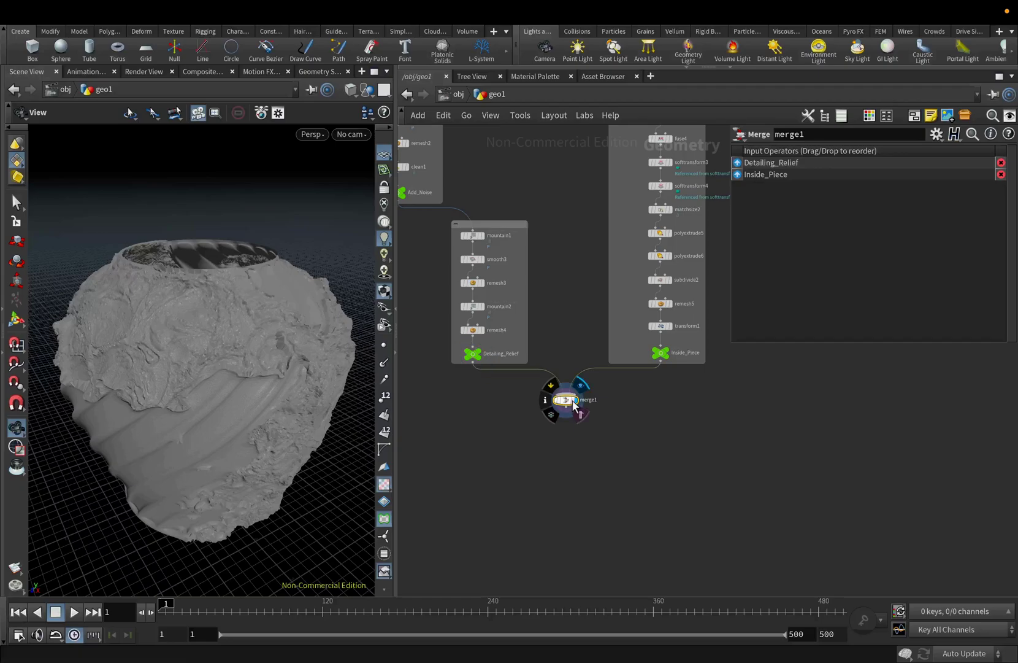
pyautogui.moveTo(287, 331); pyautogui.dragTo(288, 362)
# Set the second size value of the inner piece's grid2 node to 8.7
pyautogui.moveTo(571, 422); pyautogui.dragTo(542, 455, button='middle')
pyautogui.scroll(6, 581, 380)
pyautogui.moveTo(581, 380); pyautogui.dragTo(494, 509, button='middle')
pyautogui.moveTo(544, 179); pyautogui.dragTo(530, 531, button='middle')
pyautogui.click(524, 244)
pyautogui.click(936, 204)
pyautogui.write('.7')
pyautogui.press('Return')
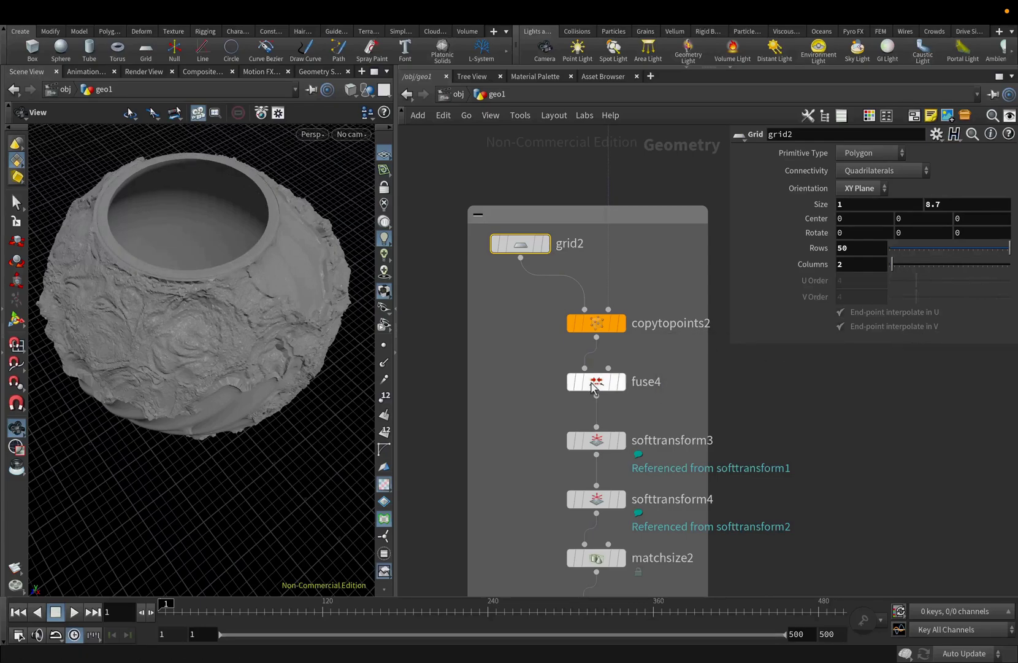
# Add a Fuse node after merge1 and set its snap distance to 0.0017
pyautogui.scroll(-10, 537, 419)
pyautogui.scroll(-2, 537, 418)
pyautogui.moveTo(537, 419); pyautogui.dragTo(582, 249, button='middle')
pyautogui.scroll(10, 552, 354)
pyautogui.moveTo(548, 362); pyautogui.dragTo(494, 278, button='middle')
pyautogui.click(545, 299)
pyautogui.press('Tab')
pyautogui.write('fu')
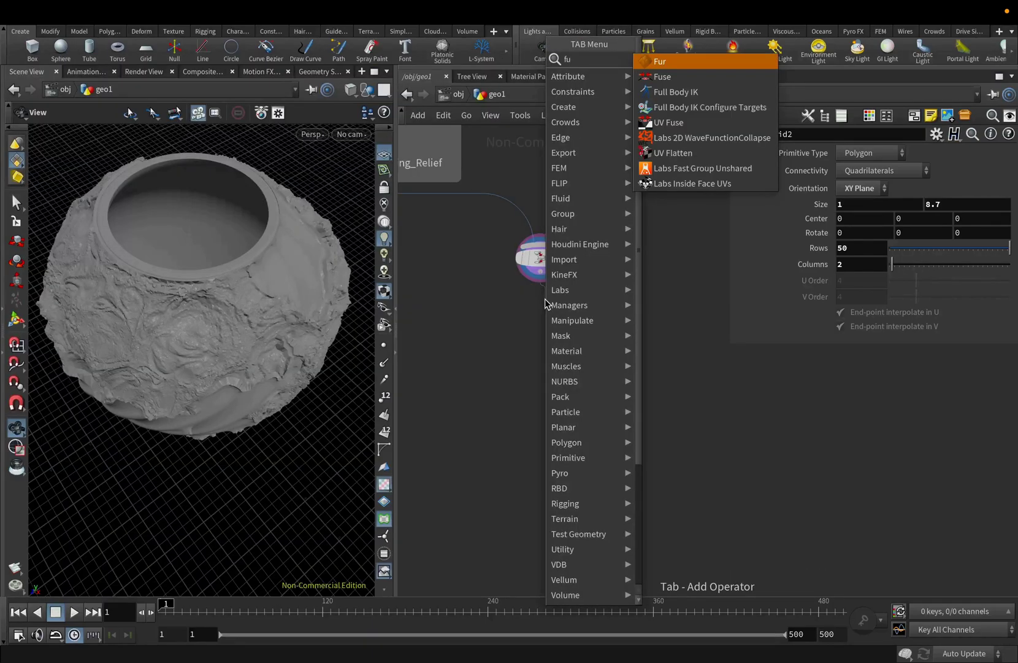
pyautogui.press('Down')
pyautogui.press('Return')
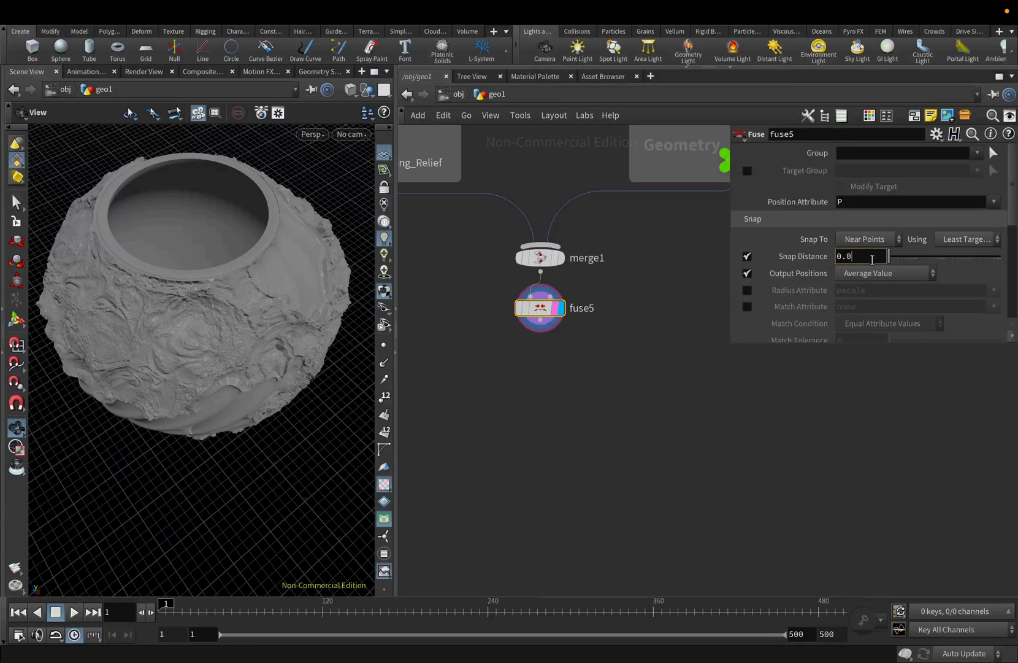
pyautogui.write('7')
pyautogui.press('Return')
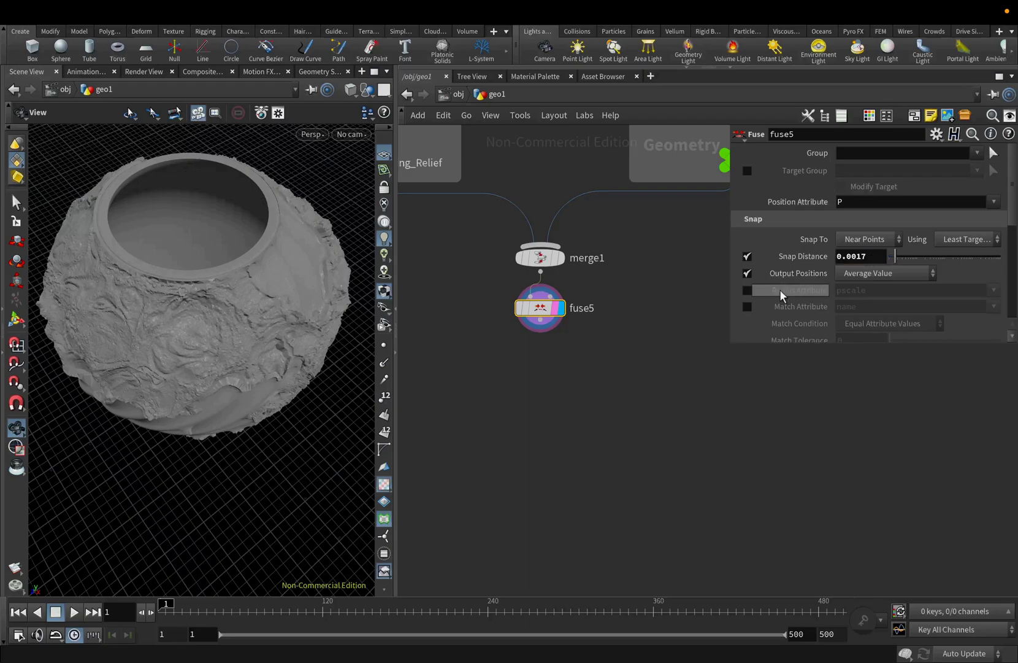
# Add a Bound node after fuse5 while keeping fuse5 as the displayed node
pyautogui.click(544, 330)
pyautogui.press('Tab')
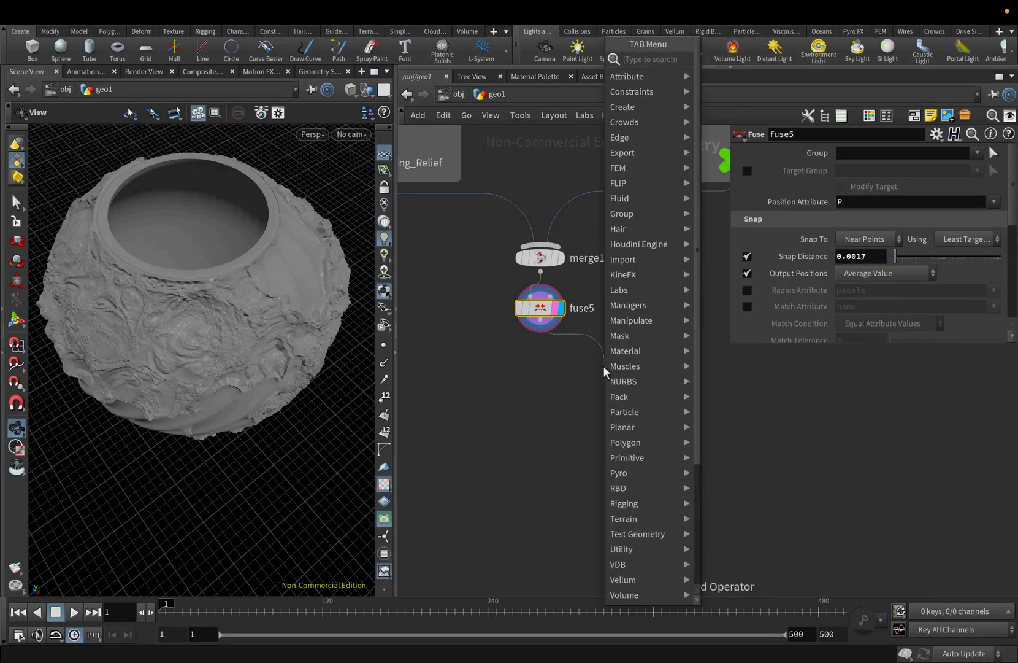
pyautogui.write('bound')
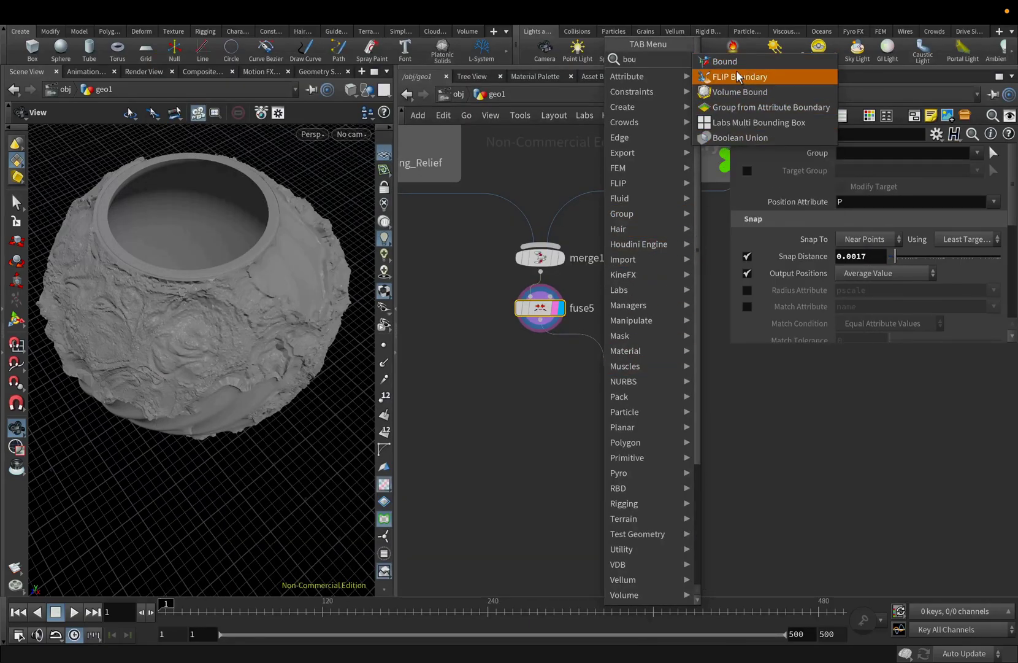
pyautogui.press('Return')
pyautogui.click(561, 308)
# Set bound1's lower and upper padding to 0.1 on all axes, except a lower Z padding of -2.6
pyautogui.moveTo(321, 333); pyautogui.dragTo(314, 338)
pyautogui.scroll(-3, 314, 334)
pyautogui.moveTo(264, 388); pyautogui.dragTo(241, 373)
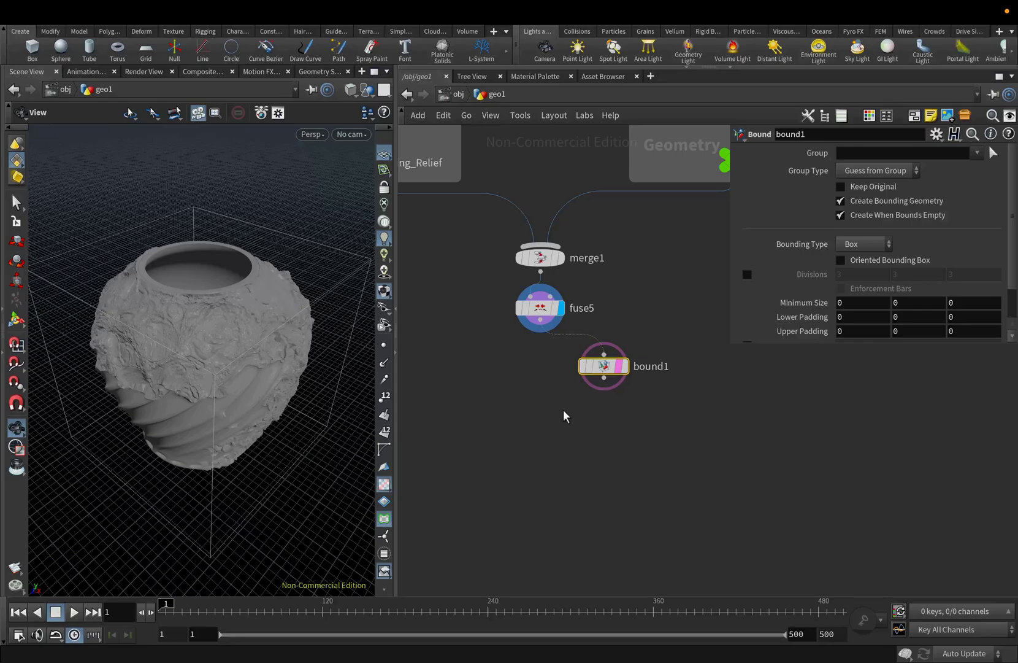
pyautogui.moveTo(793, 321); pyautogui.dragTo(859, 339, button='middle')
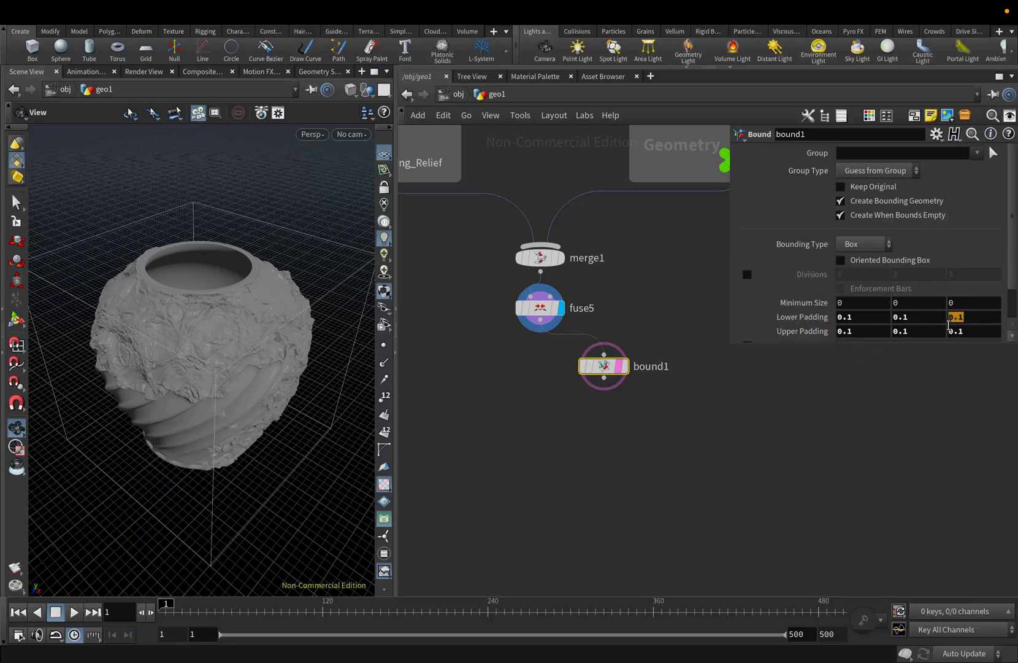
pyautogui.press('Return')
# Duplicate bound1 beside it, then set the copy's lower padding to -2.6 in X and 0.1 in Z
pyautogui.moveTo(612, 364); pyautogui.dragTo(701, 355)
pyautogui.moveTo(664, 396); pyautogui.dragTo(545, 378, button='middle')
pyautogui.click(576, 346)
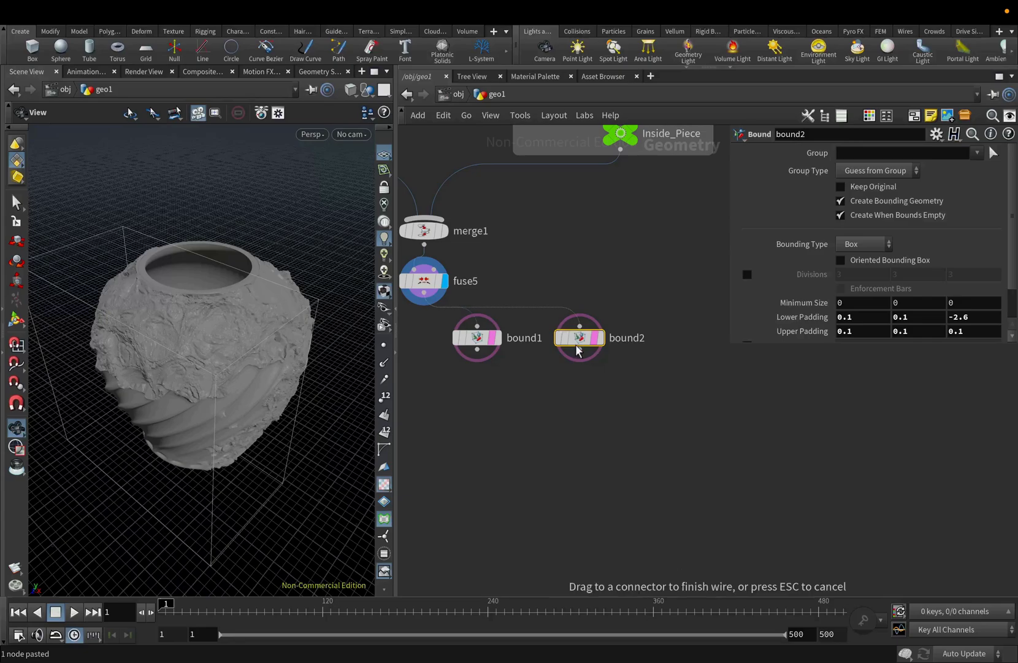
pyautogui.press('Escape')
pyautogui.moveTo(967, 318); pyautogui.dragTo(942, 318)
pyautogui.write('0.1')
pyautogui.press('Return')
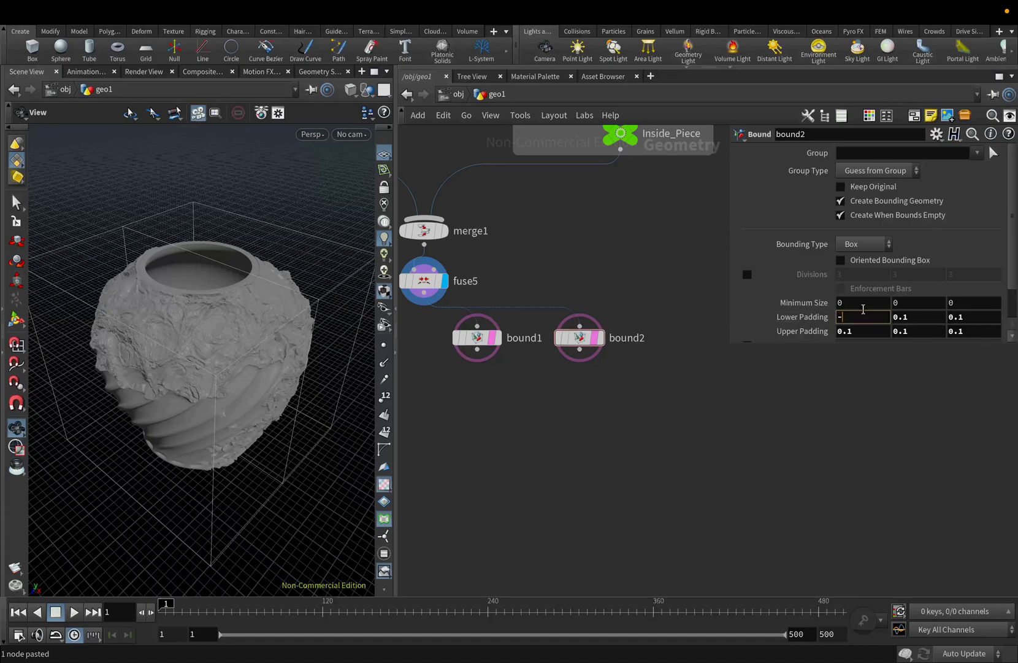
pyautogui.moveTo(220, 276); pyautogui.dragTo(187, 321)
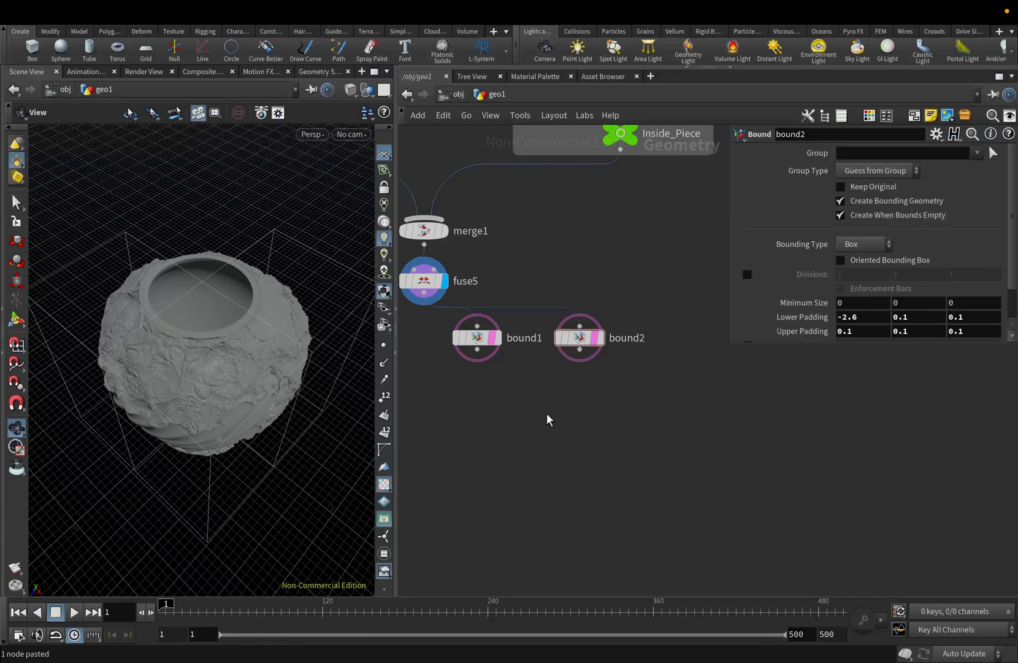
# Combine bound1 and bound2 in a new Merge node below them
pyautogui.moveTo(545, 413); pyautogui.dragTo(575, 400, button='middle')
pyautogui.moveTo(509, 366); pyautogui.dragTo(624, 329)
pyautogui.click(610, 335)
pyautogui.press('Tab')
pyautogui.write('mer')
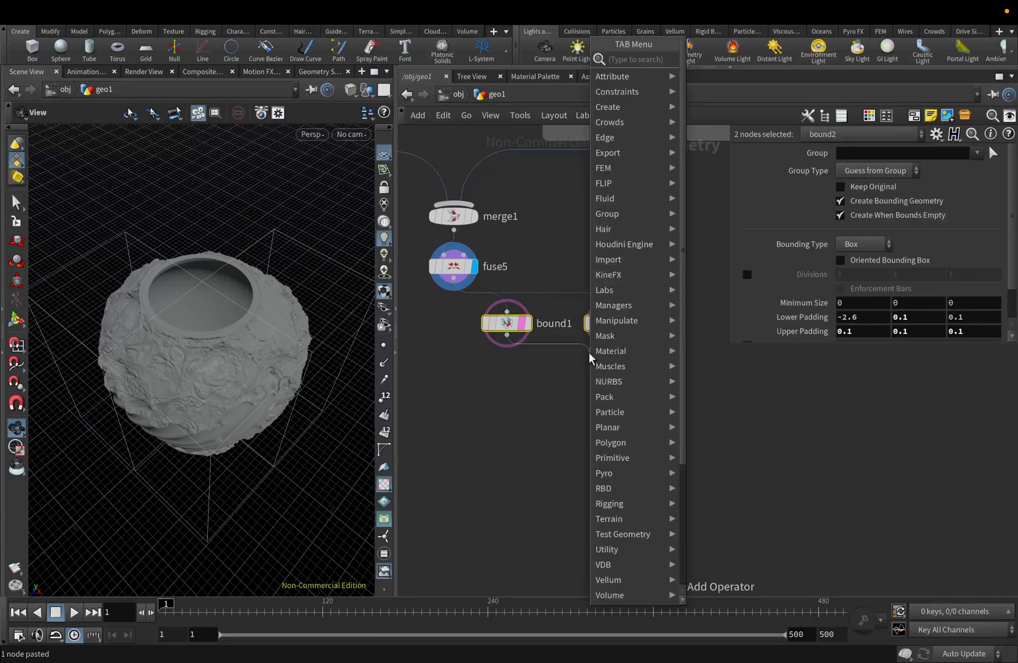
pyautogui.press('Return')
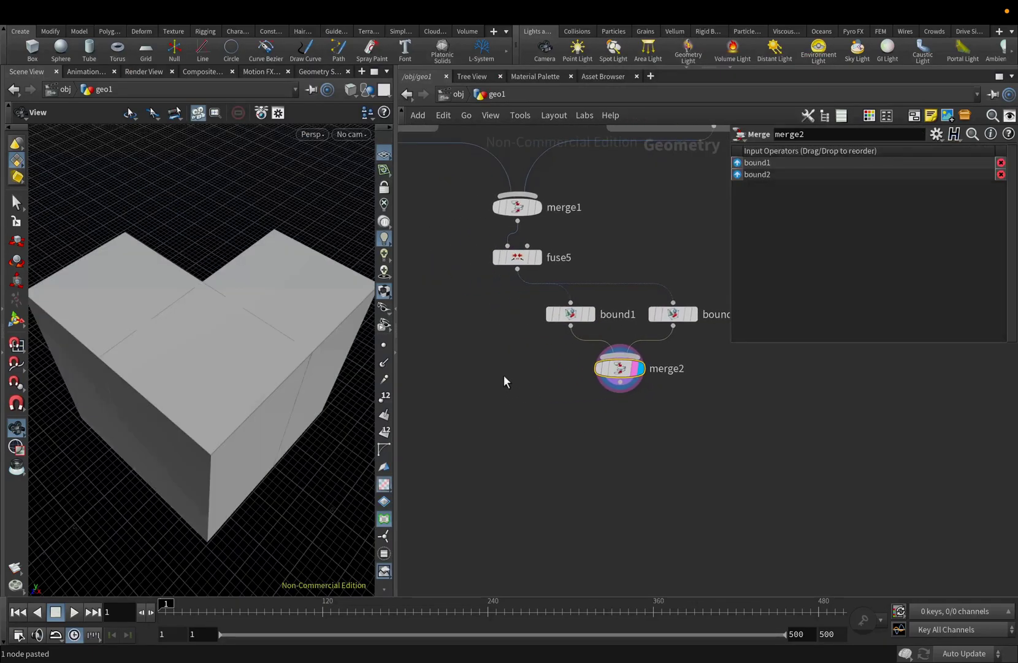
# Add a Group Create node after fuse5 and wire merge2 into its second input
pyautogui.click(516, 275)
pyautogui.press('Tab')
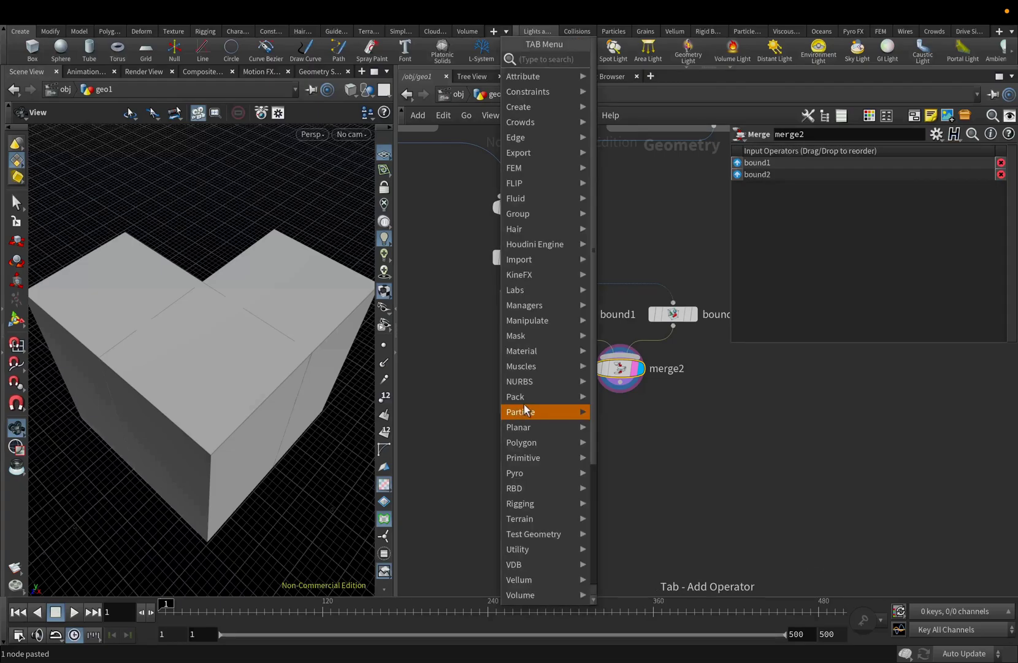
pyautogui.write('gr')
pyautogui.press('Down')
pyautogui.press('Return')
pyautogui.moveTo(514, 411); pyautogui.dragTo(532, 411)
pyautogui.moveTo(619, 383); pyautogui.dragTo(533, 421)
pyautogui.click(538, 423)
# Set group1 to Points and keep elements in bounding regions using Bounding Object (points or vertices only)
pyautogui.click(862, 169)
pyautogui.click(854, 201)
pyautogui.click(841, 262)
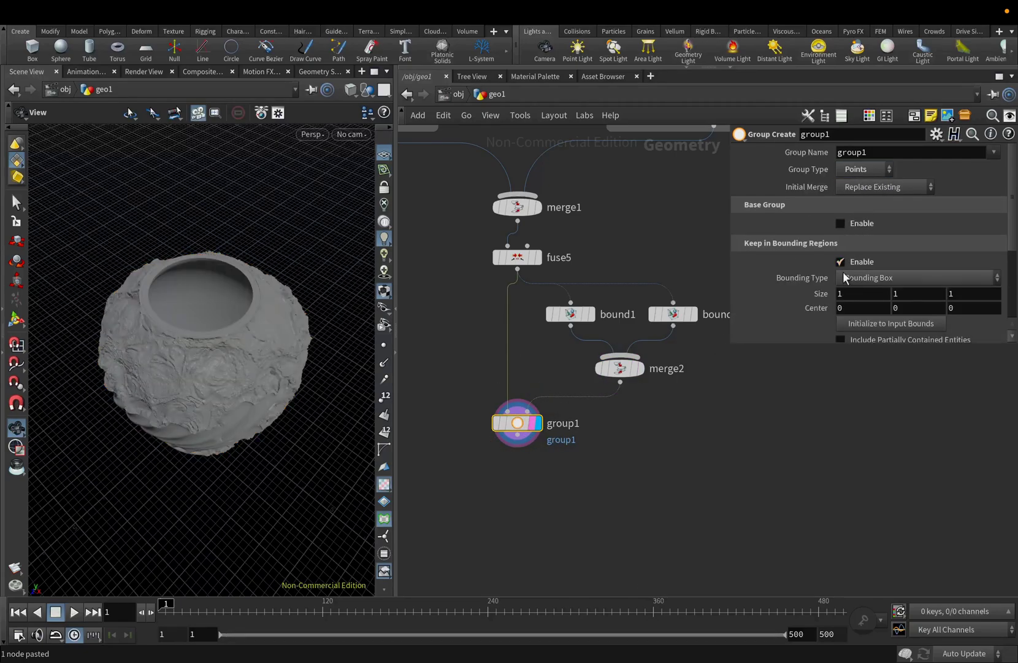
pyautogui.moveTo(731, 341); pyautogui.dragTo(690, 434)
pyautogui.click(834, 278)
pyautogui.click(834, 324)
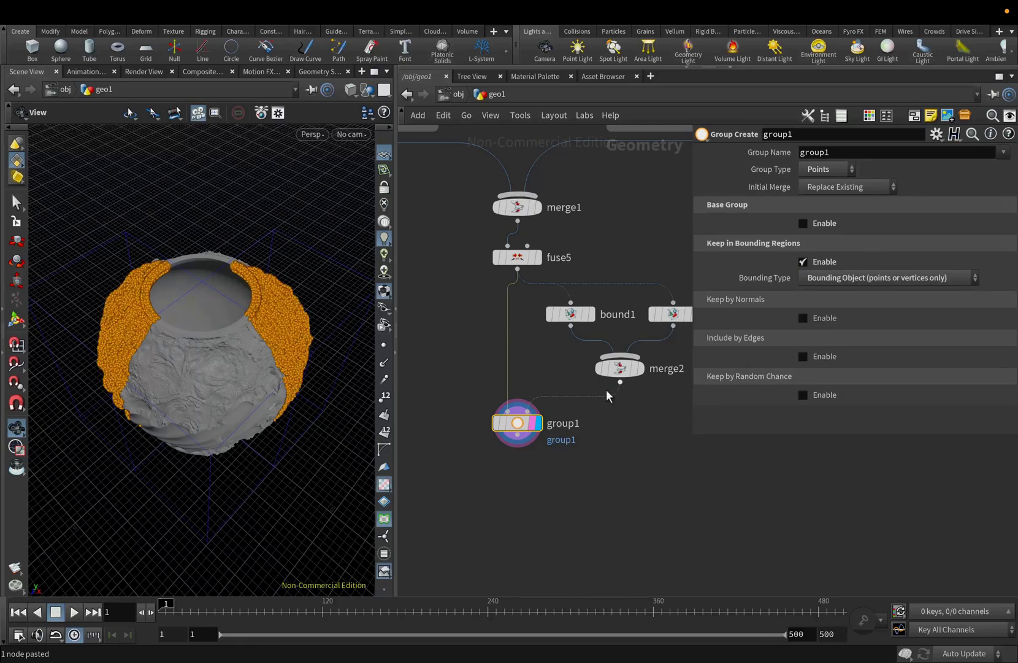
# Add a Group Promote node after group1 that converts the group1 group to Edges
pyautogui.scroll(-3, 612, 390)
pyautogui.click(520, 347)
pyautogui.press('Tab')
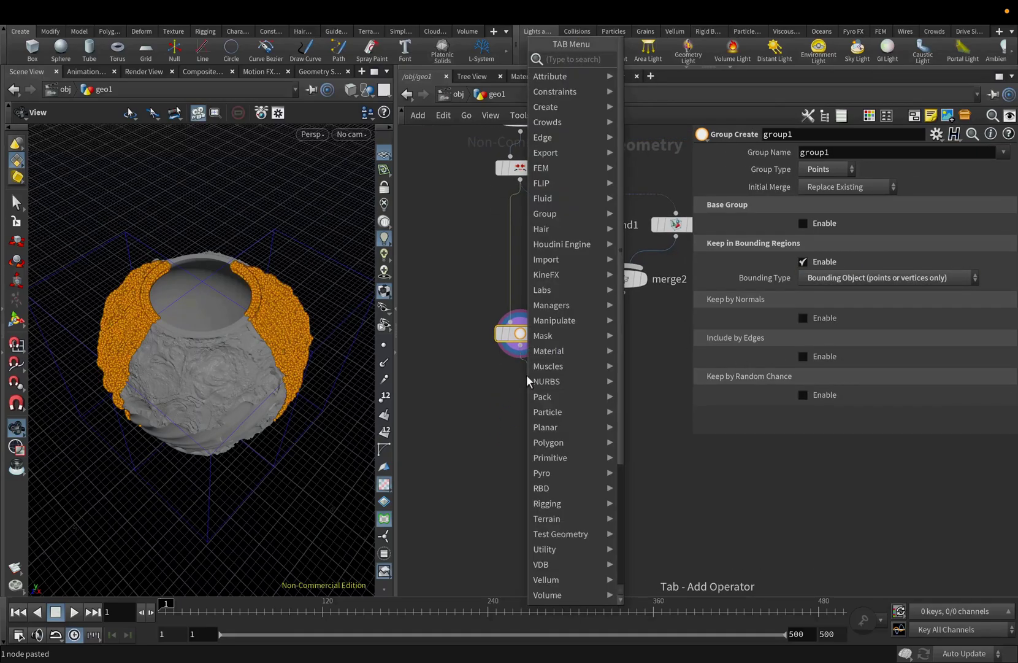
pyautogui.moveTo(545, 213)
pyautogui.click(657, 320)
pyautogui.click(967, 187)
pyautogui.click(939, 231)
pyautogui.click(995, 202)
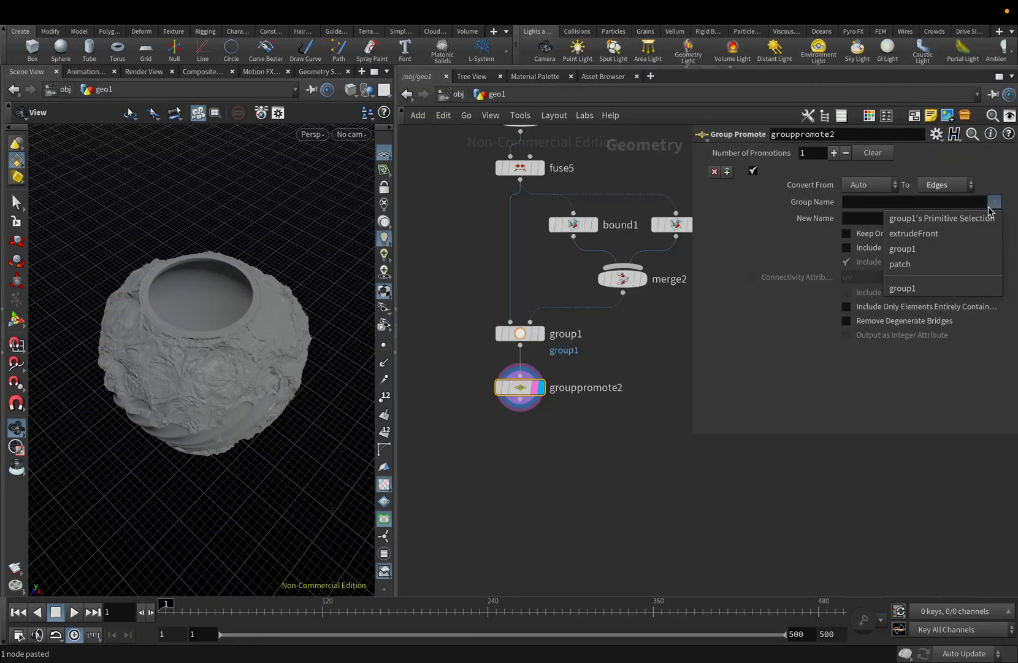
pyautogui.click(948, 245)
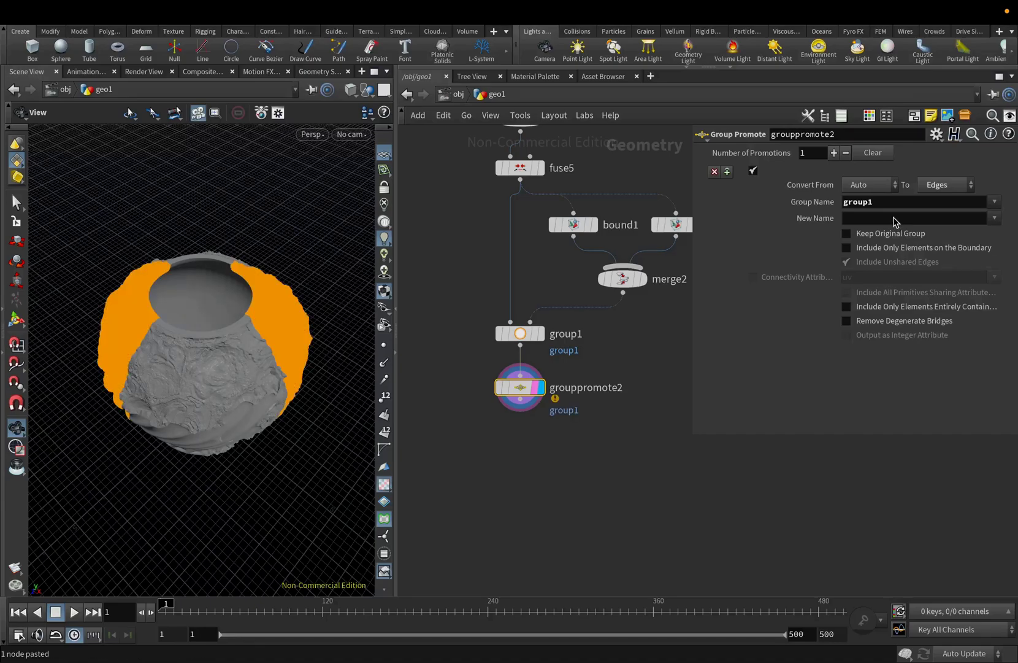
# Limit the promoted group to elements on the boundary and give it the new name uv1
pyautogui.click(894, 219)
pyautogui.click(884, 247)
pyautogui.click(872, 219)
pyautogui.press('Return')
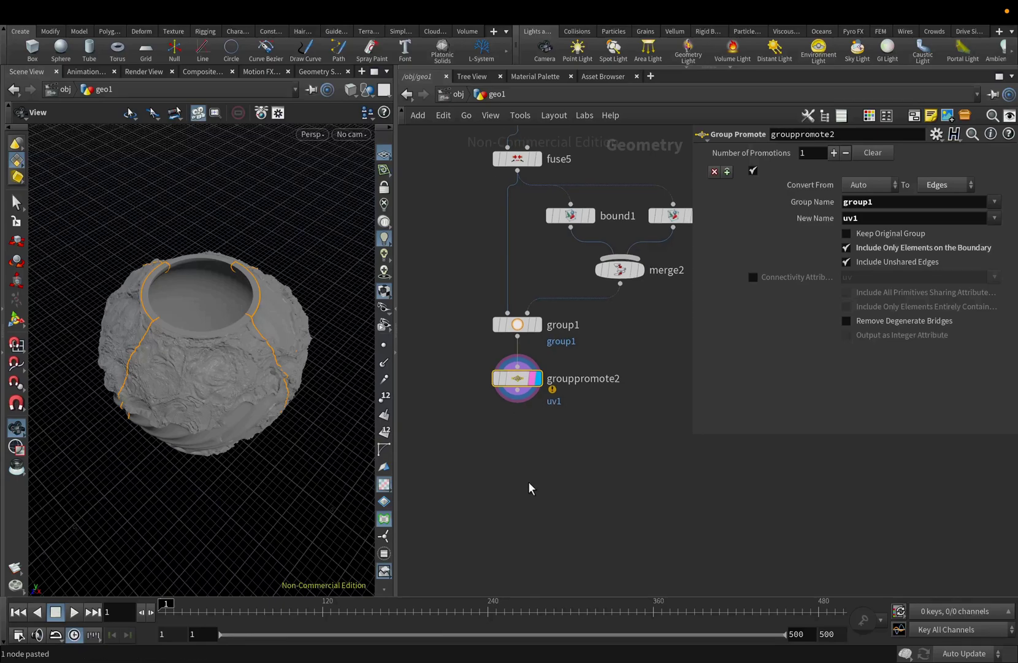
# Add a UV Flatten node directly after grouppromote2
pyautogui.click(513, 388)
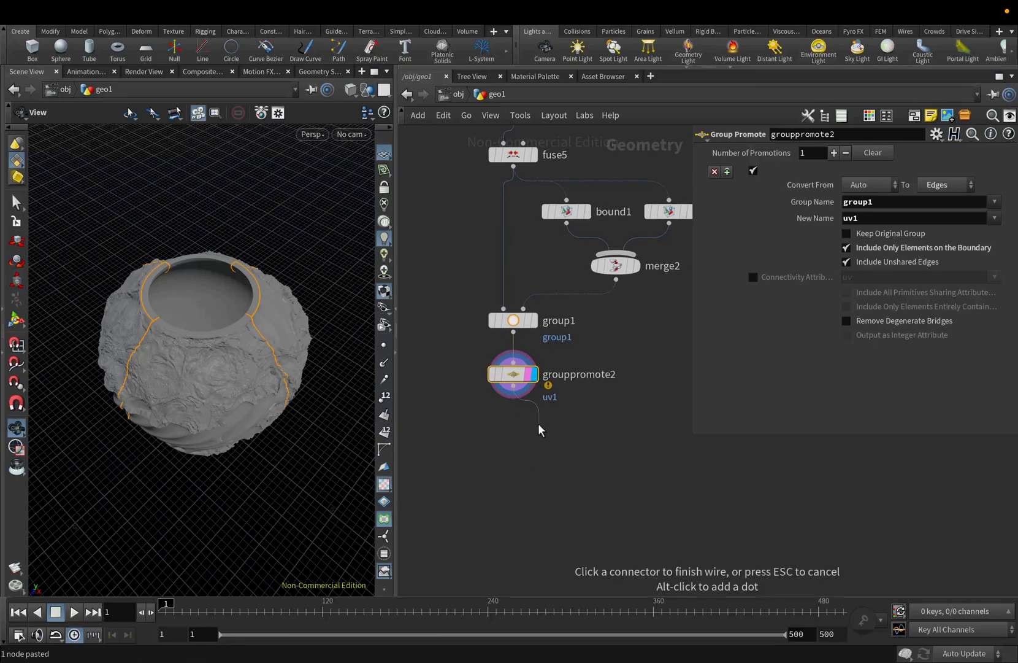
pyautogui.press('Tab')
pyautogui.write('uv')
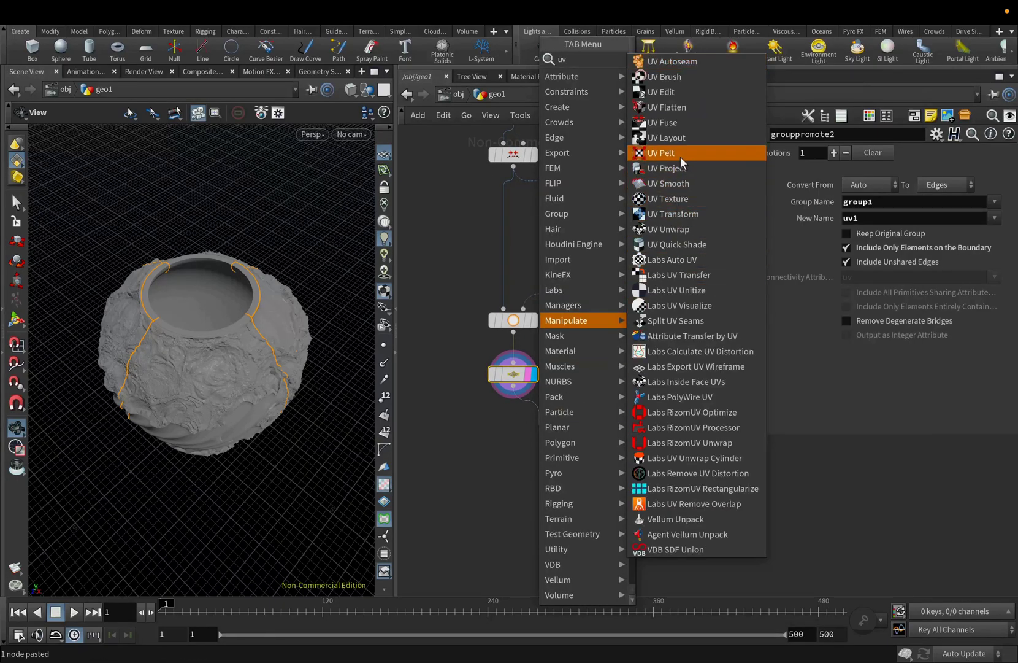
pyautogui.click(684, 108)
pyautogui.click(514, 429)
# Split the viewport to show the 3D view with a UV view and frame the whole UV grid
pyautogui.click(384, 90)
pyautogui.click(385, 138)
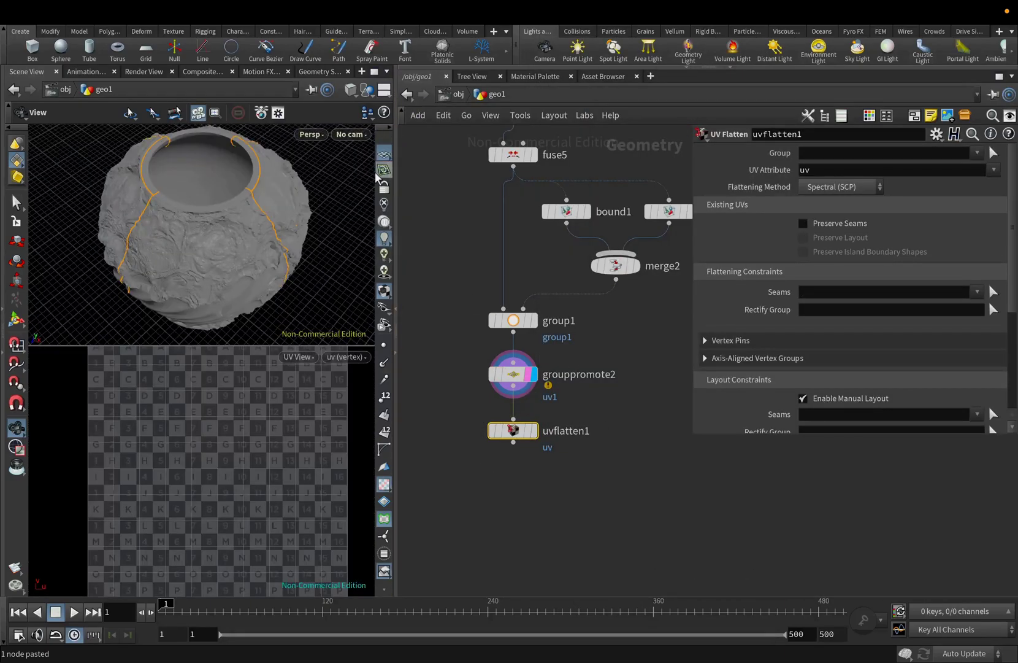
pyautogui.hotkey('space', 'h')
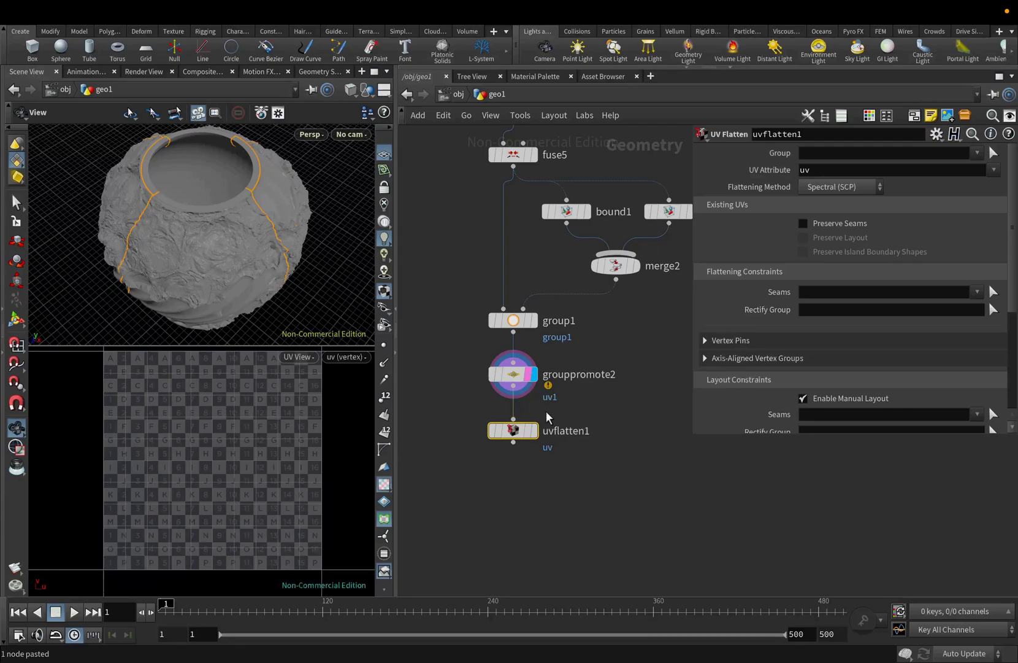
# Set uvflatten1's seams to uv1, use Angle-Based (ABF) flattening, enable Preserve Seams and Preserve Layout, and display the node
pyautogui.click(976, 292)
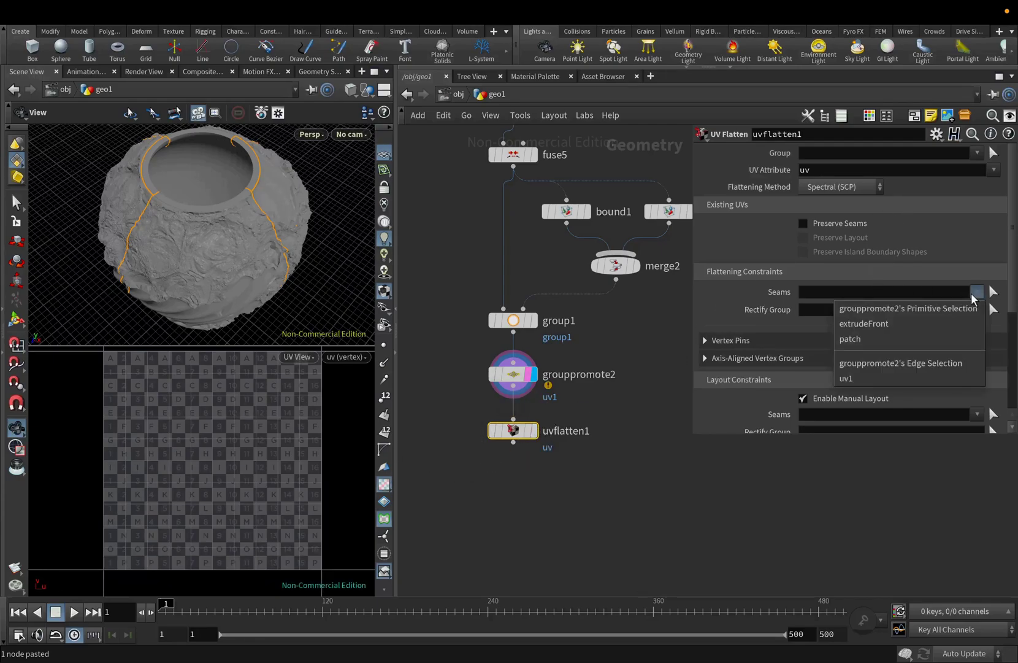
pyautogui.click(898, 378)
pyautogui.click(868, 187)
pyautogui.click(843, 218)
pyautogui.click(846, 223)
pyautogui.click(844, 235)
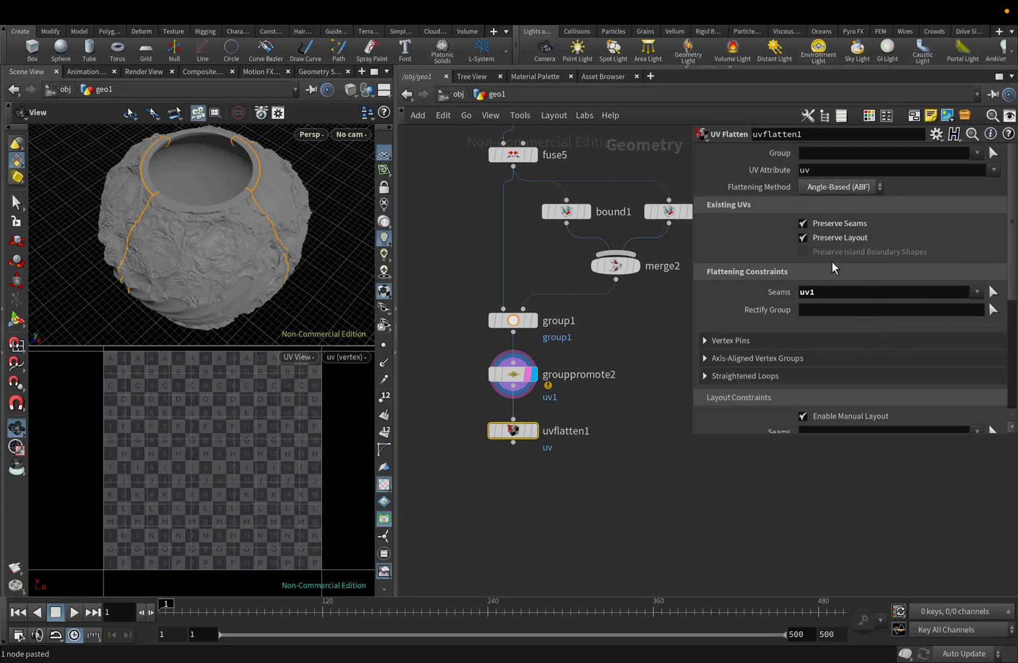
pyautogui.moveTo(534, 431)
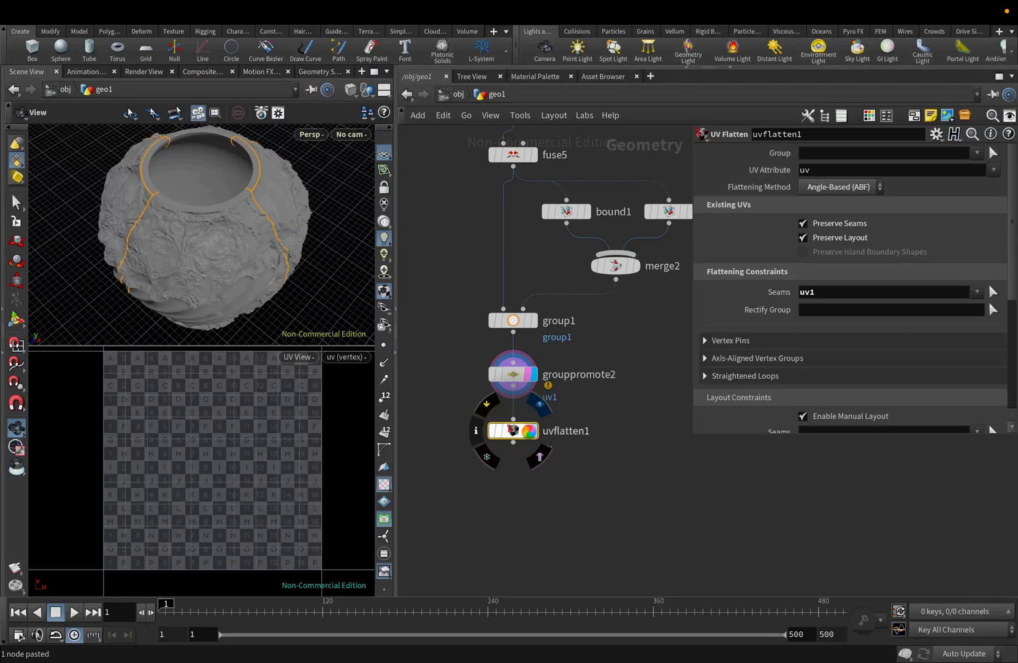
pyautogui.moveTo(195, 279); pyautogui.dragTo(173, 246)
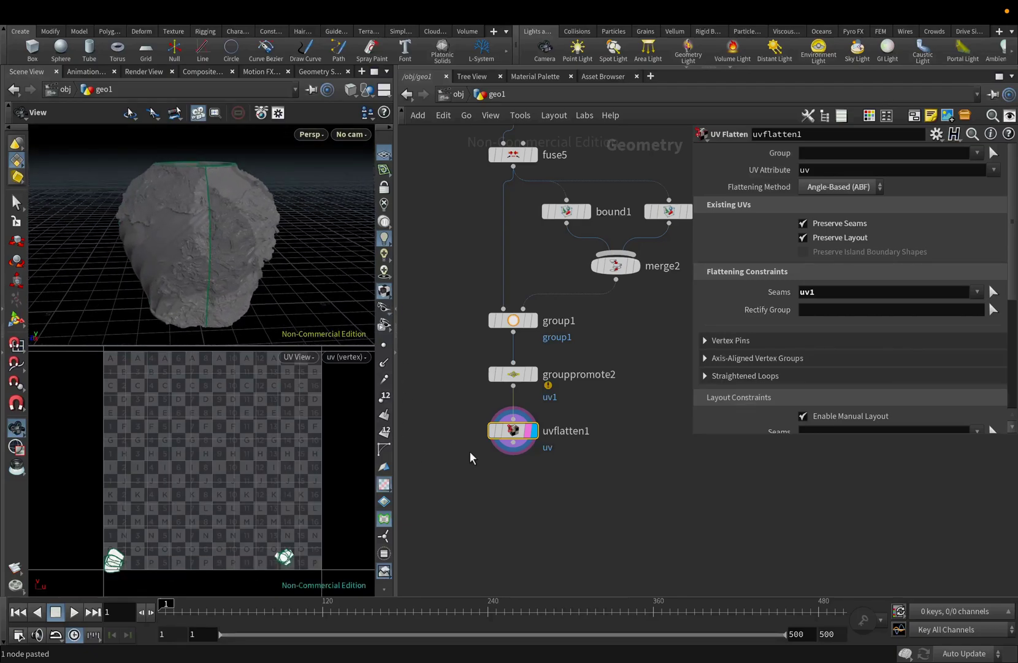
# Add a UV Layout node directly after uvflatten1
pyautogui.click(512, 445)
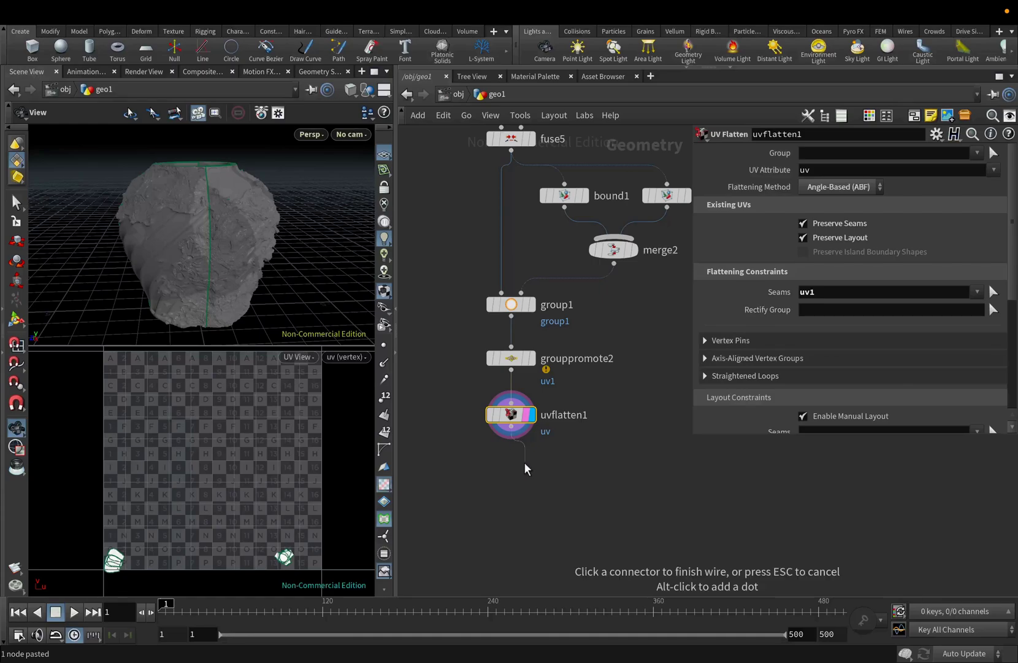
pyautogui.press('Tab')
pyautogui.write('uv')
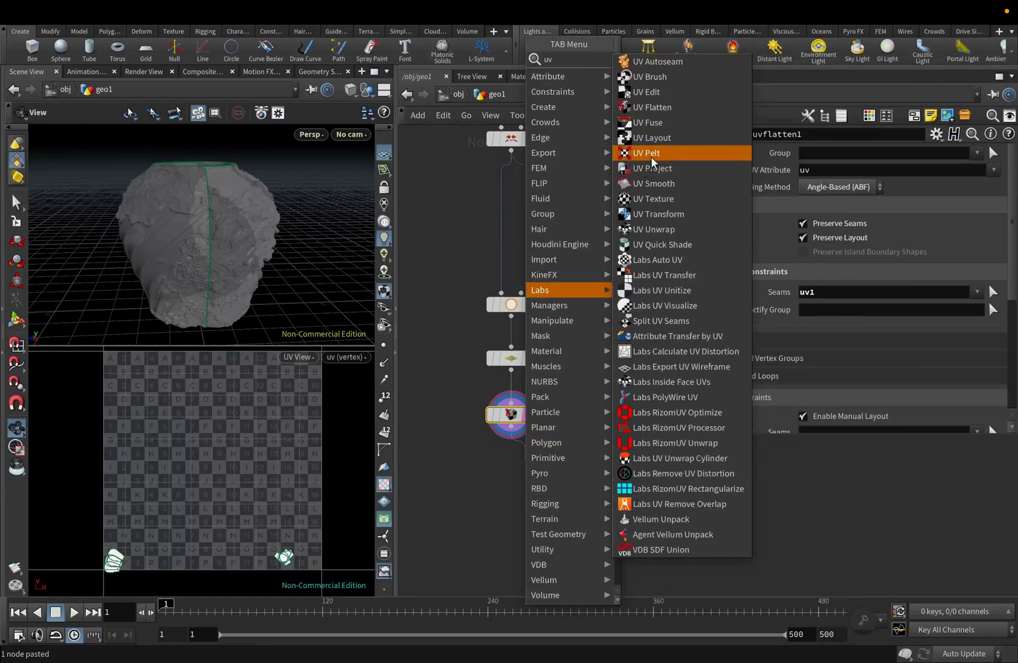
pyautogui.click(652, 137)
pyautogui.click(529, 467)
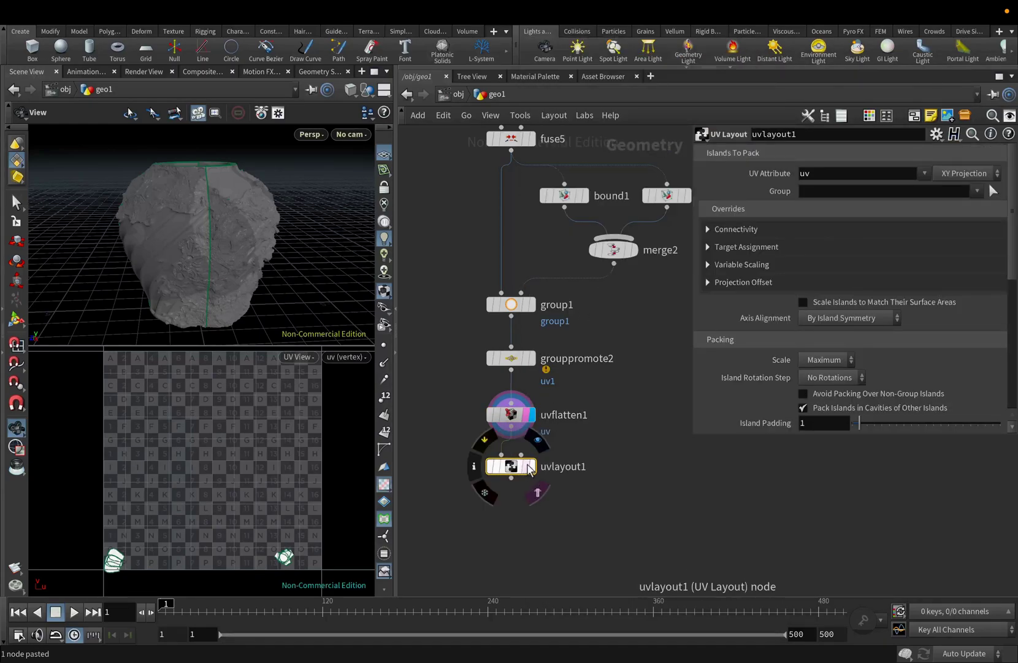
# Display the uvlayout1 node's result and add a Null node directly after it
pyautogui.click(529, 467)
pyautogui.moveTo(307, 336); pyautogui.dragTo(257, 236)
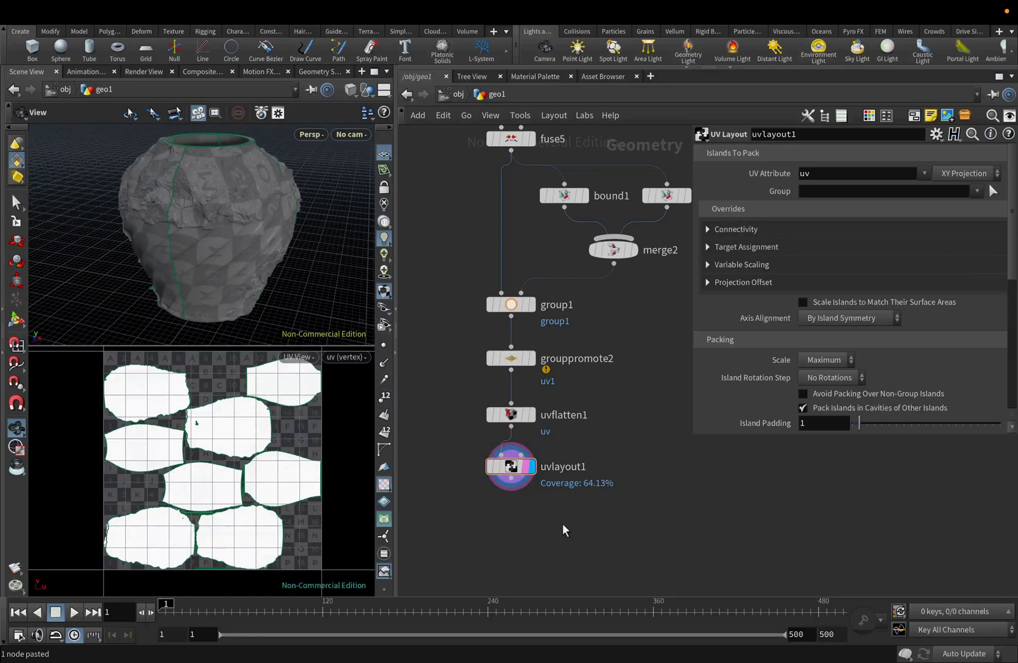
pyautogui.moveTo(506, 512); pyautogui.dragTo(508, 474, button='middle')
pyautogui.click(512, 440)
pyautogui.press('Tab')
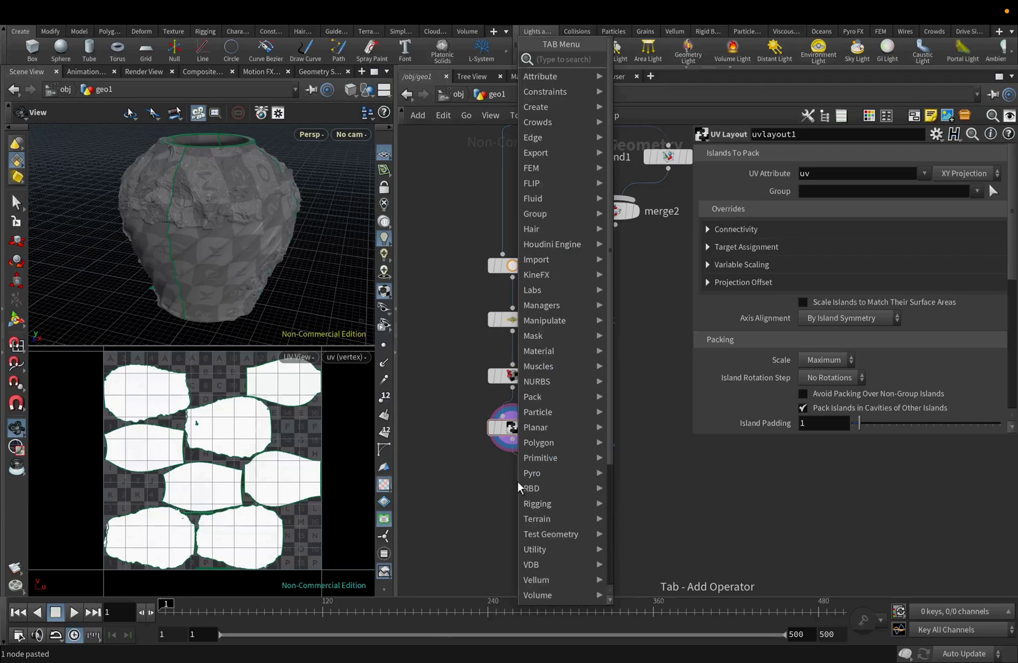
pyautogui.write('nul')
pyautogui.press('Return')
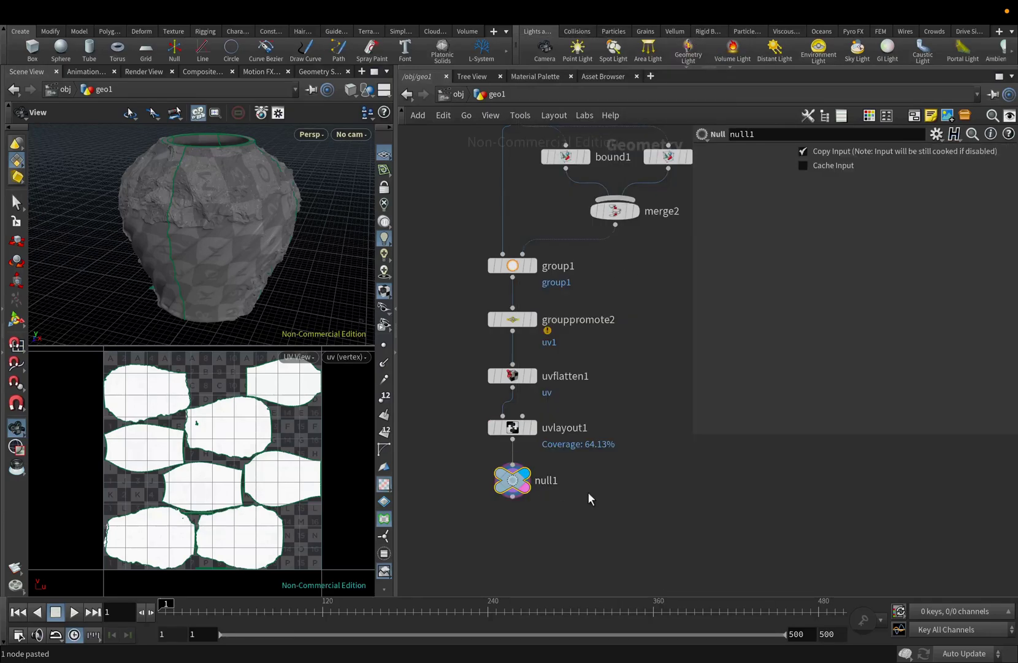
# Color the null node green and rename it UV_and_export
pyautogui.press('c')
pyautogui.click(972, 566)
pyautogui.doubleClick(546, 480)
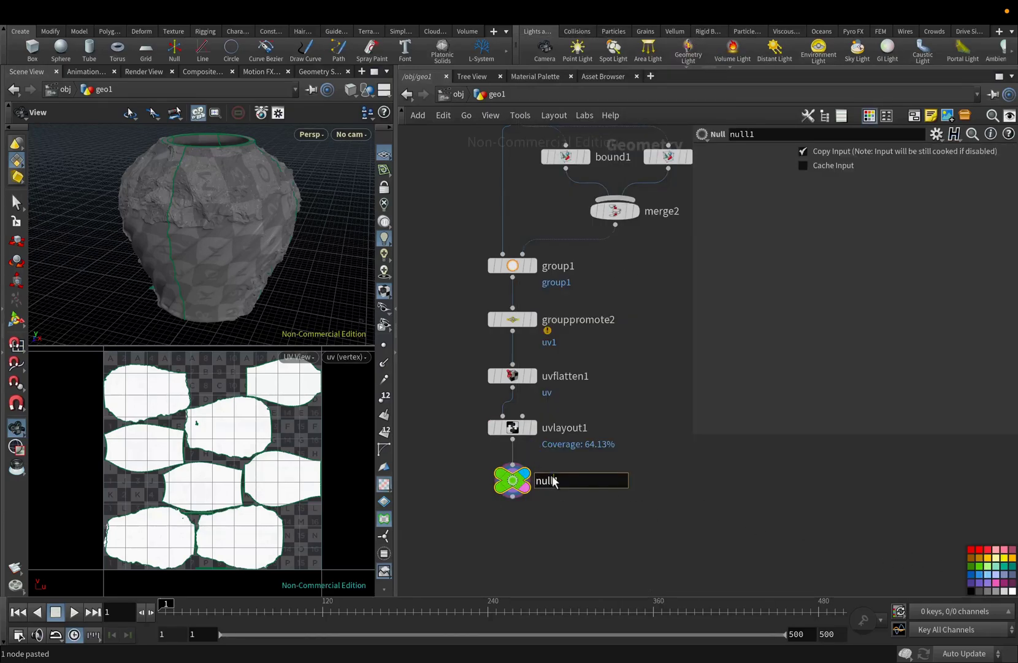
pyautogui.write('UV_and_export')
pyautogui.press('Return')
# Add a File node branching off the UV_and_export null
pyautogui.moveTo(535, 525); pyautogui.dragTo(563, 404, button='middle')
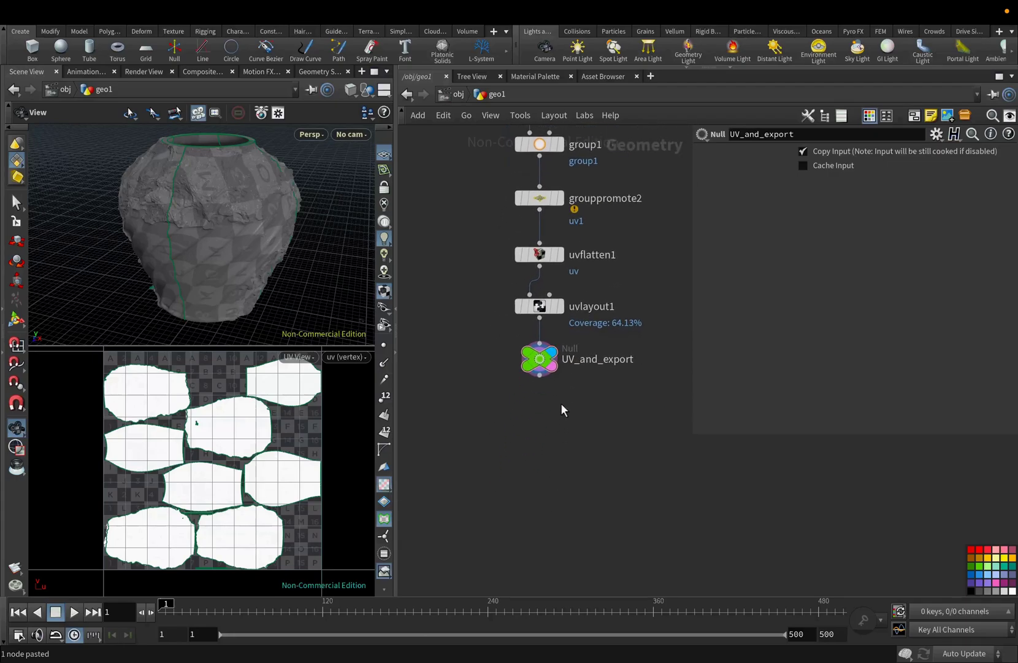
pyautogui.press('Tab')
pyautogui.write('fil')
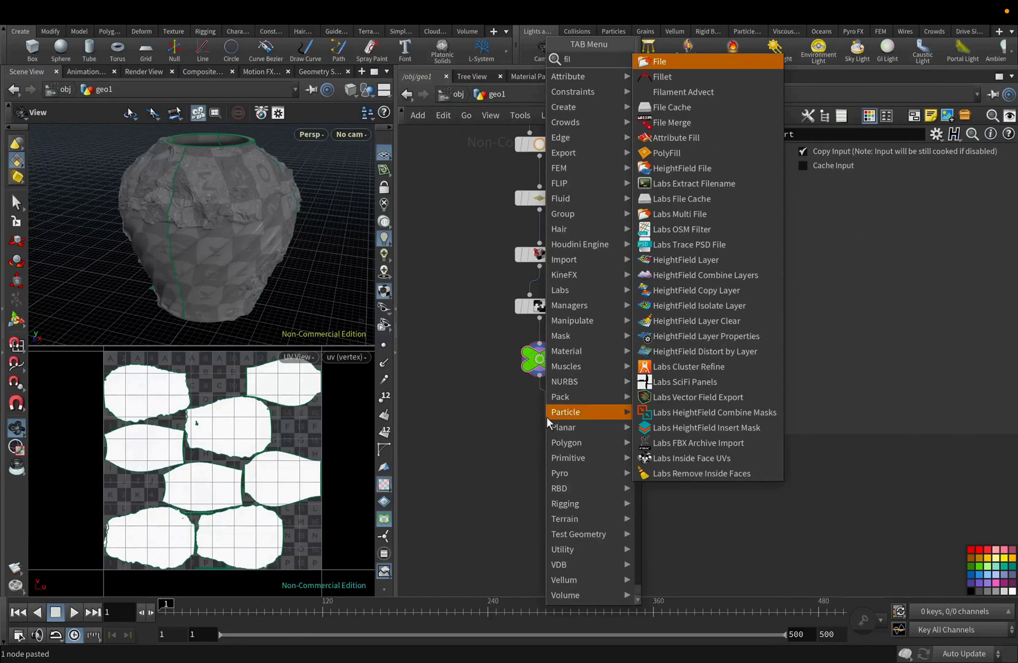
pyautogui.click(731, 65)
pyautogui.click(630, 422)
# Set file1's mode to Write Files and its geometry file to default.obj
pyautogui.click(840, 155)
pyautogui.click(828, 191)
pyautogui.moveTo(844, 176); pyautogui.dragTo(841, 179)
pyautogui.write('obj')
pyautogui.press('Return')
pyautogui.click(1001, 172)
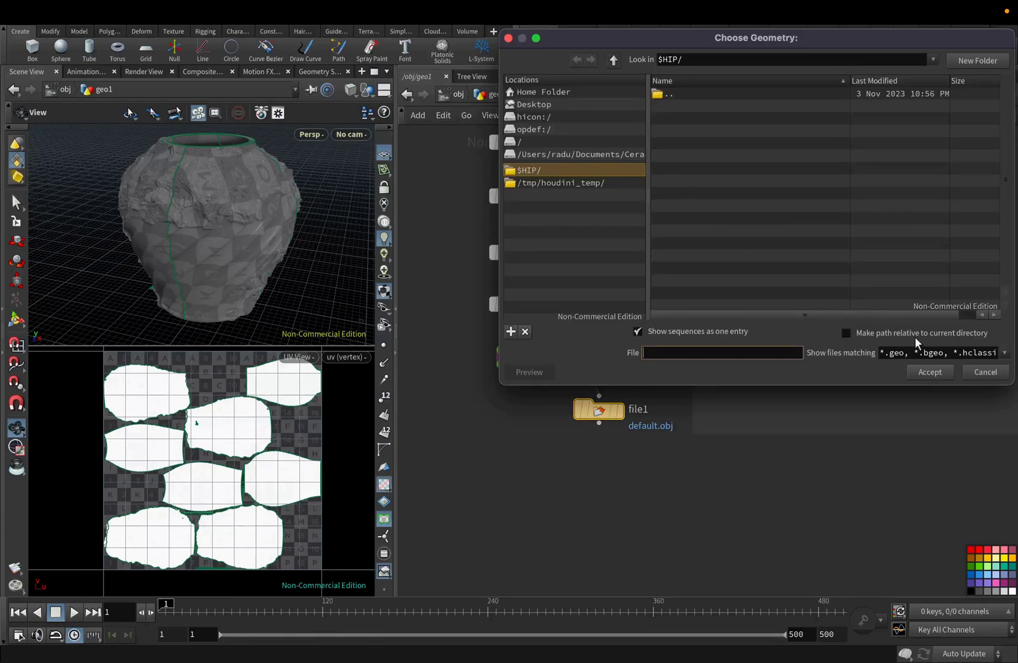
pyautogui.click(993, 374)
# Add a ROP FBX Output node as a second branch off UV_and_export, placed beside file1
pyautogui.click(545, 368)
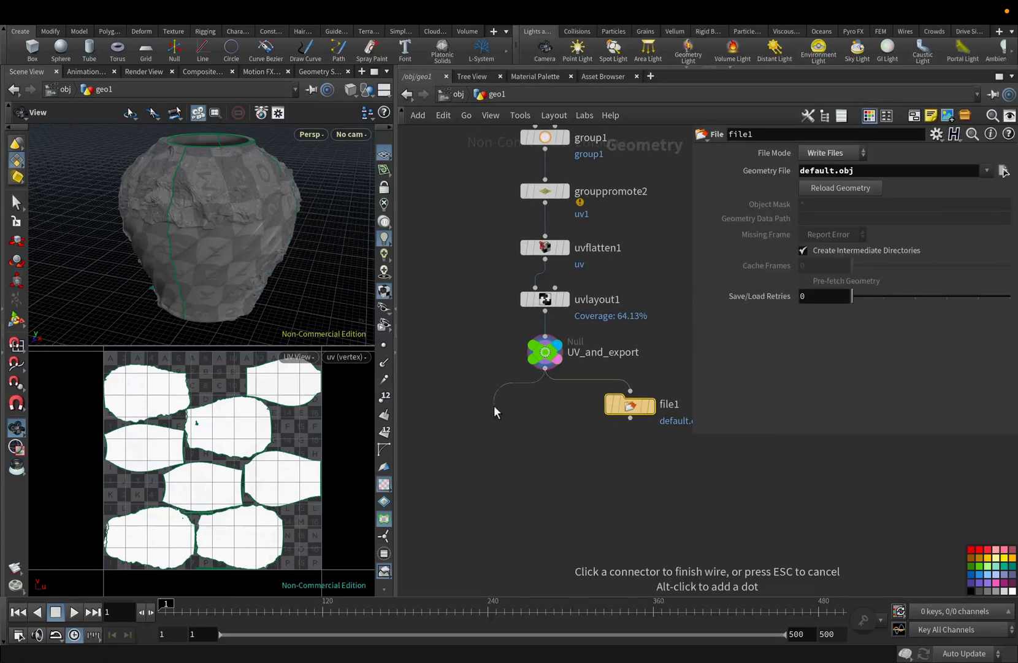
pyautogui.press('Tab')
pyautogui.write('fb')
pyautogui.click(623, 108)
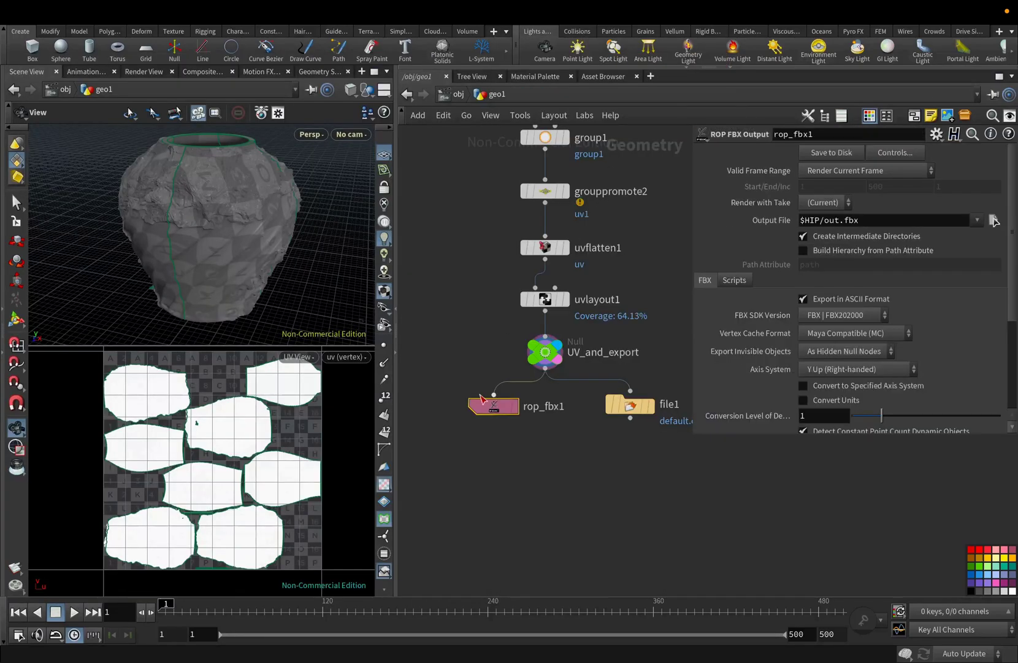
pyautogui.click(459, 394)
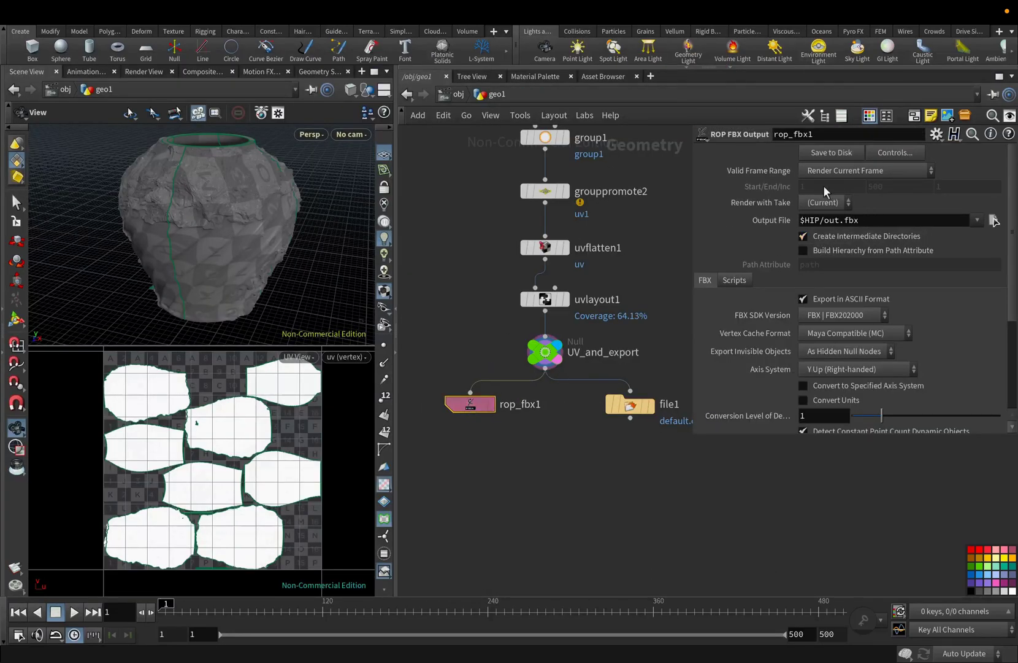
# Save rop_fbx1's output to disk as $HIP/out.fbx
pyautogui.click(821, 155)
pyautogui.scroll(-5, 546, 462)
pyautogui.moveTo(507, 176); pyautogui.dragTo(613, 427)
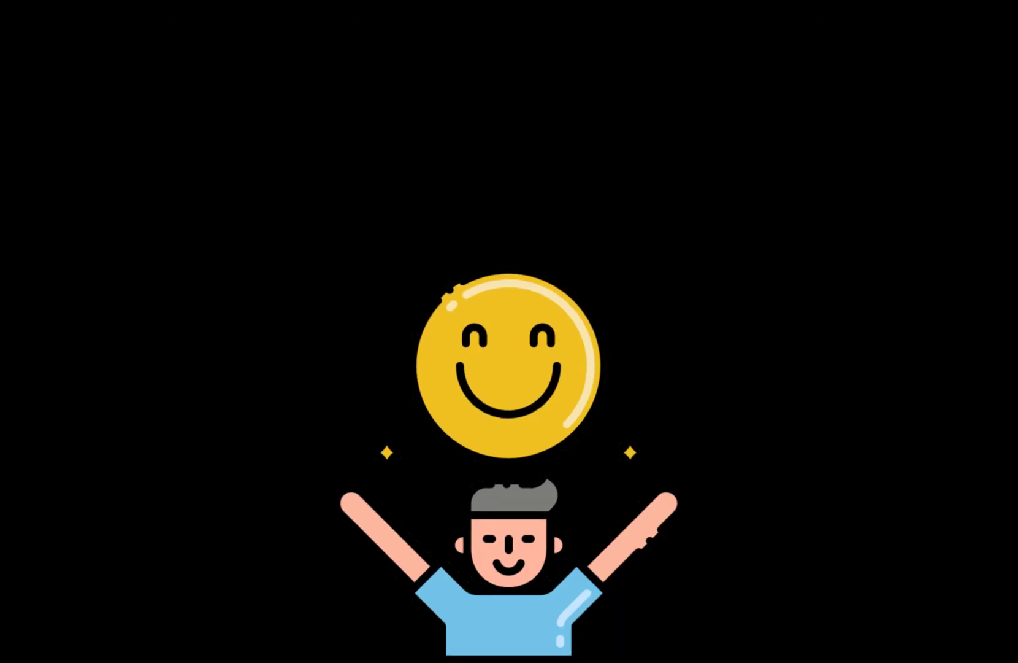